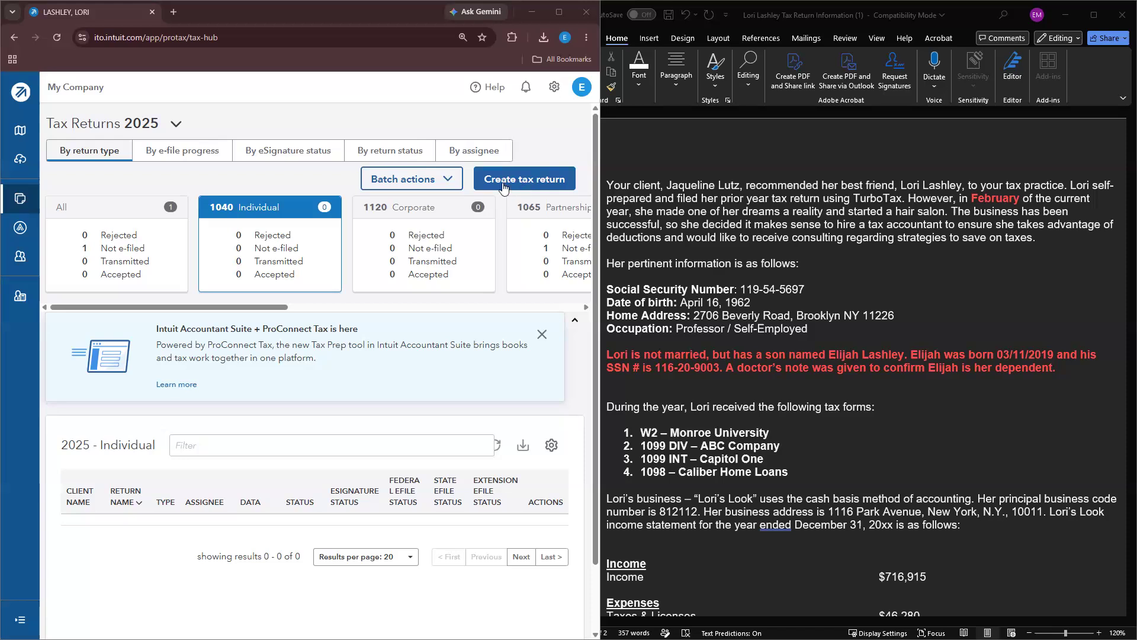
Step: Start a new tax return and open a blank Add new client form at the First name field
{"action": "left_click", "coordinate": [536, 190]}
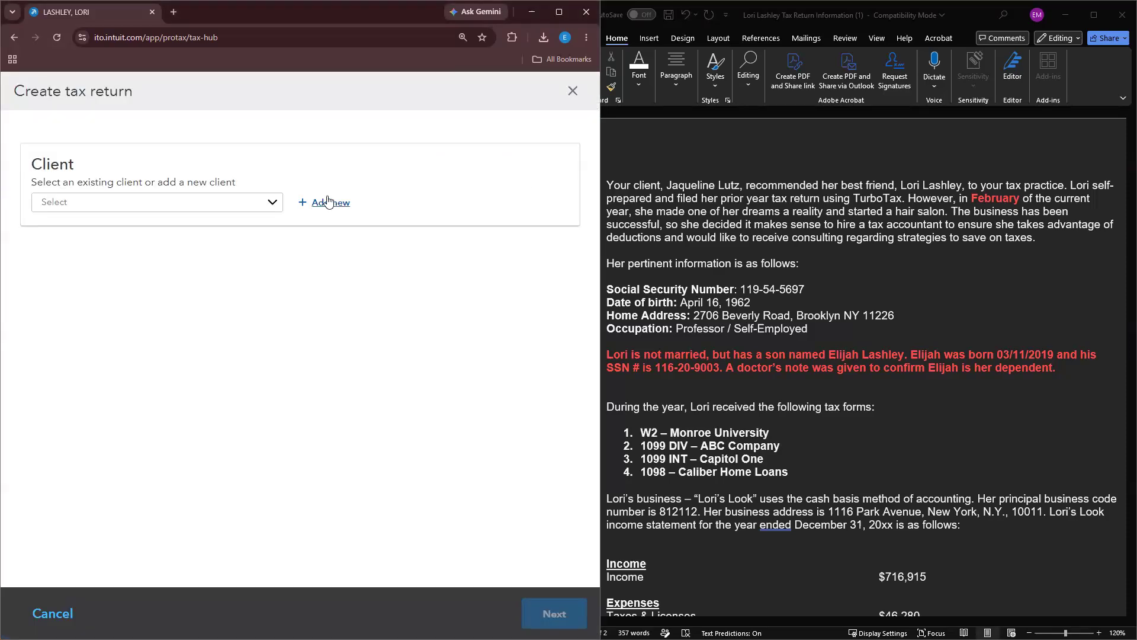
{"action": "left_click", "coordinate": [330, 203]}
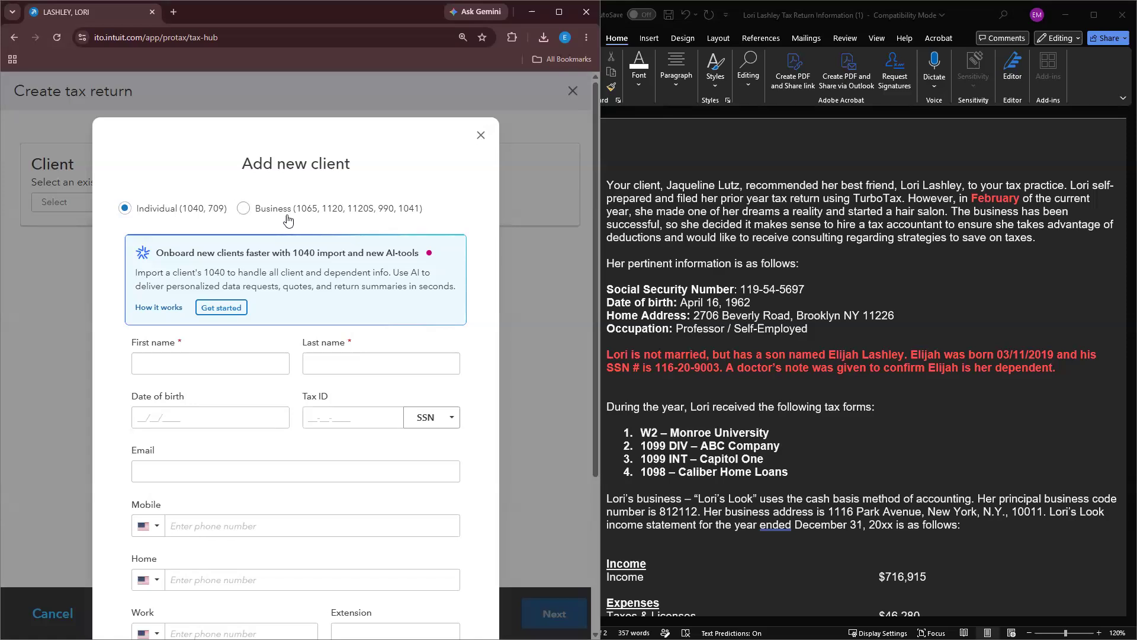
{"action": "left_click", "coordinate": [201, 359]}
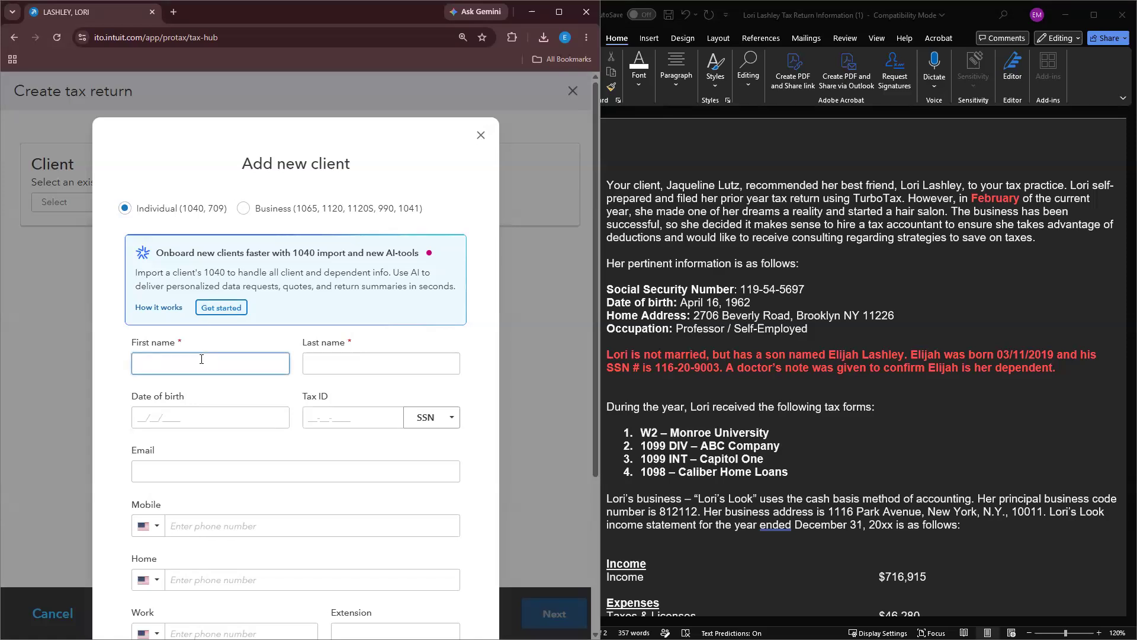
Step: Enter the client's first name, last name and date of birth
{"action": "key", "text": "Tab"}
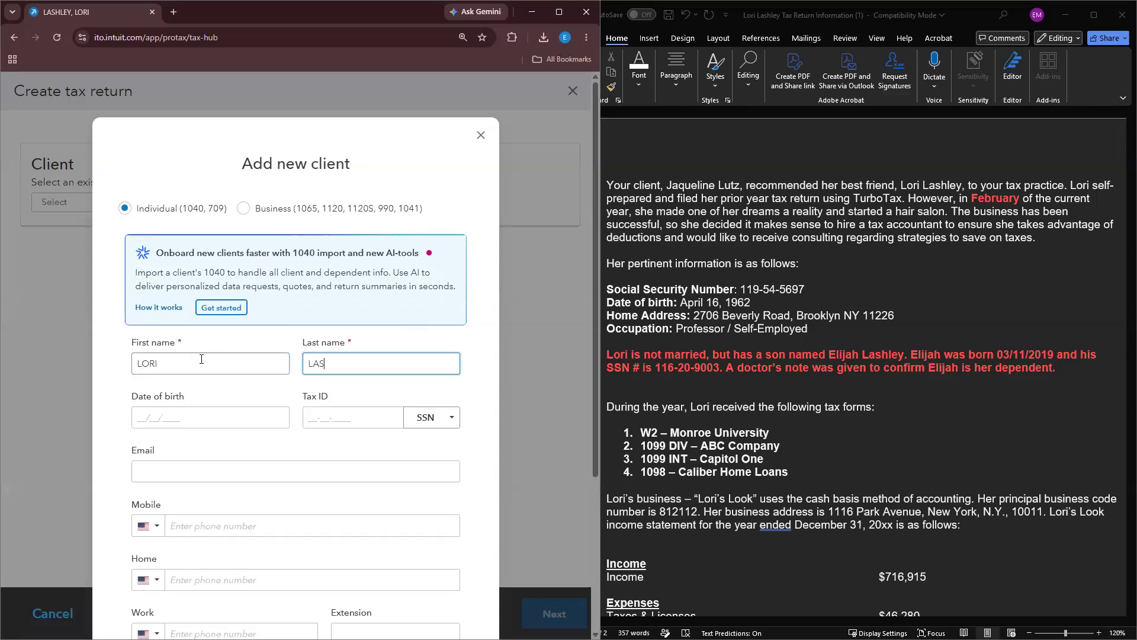
{"action": "key", "text": "Tab"}
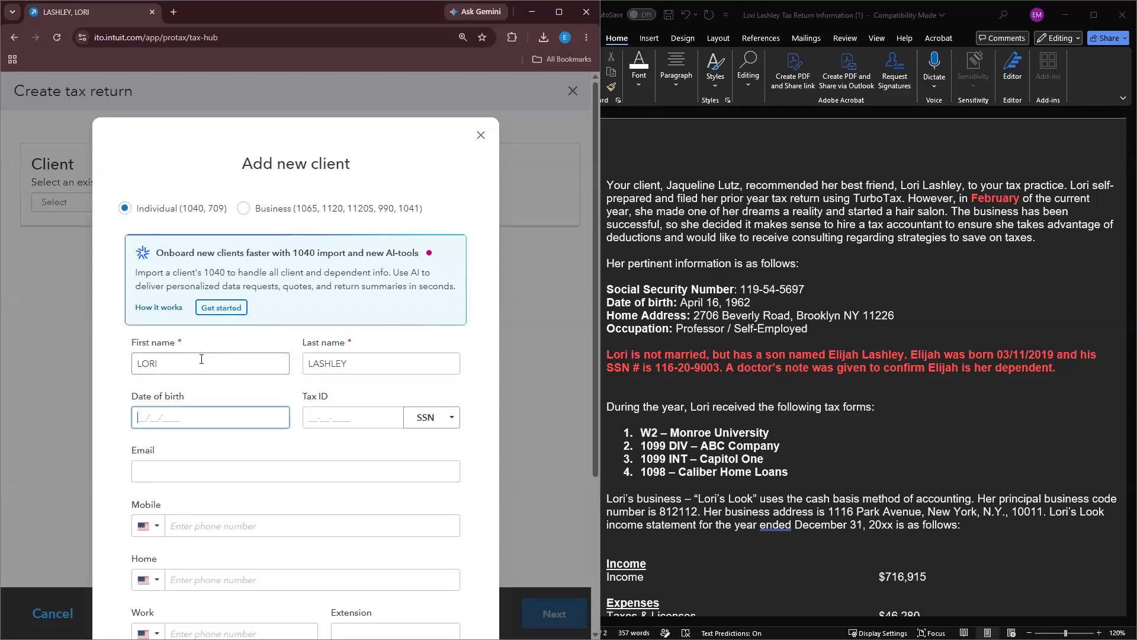
Step: Enter the client's Social Security number and e-mail address
{"action": "left_click", "coordinate": [309, 420]}
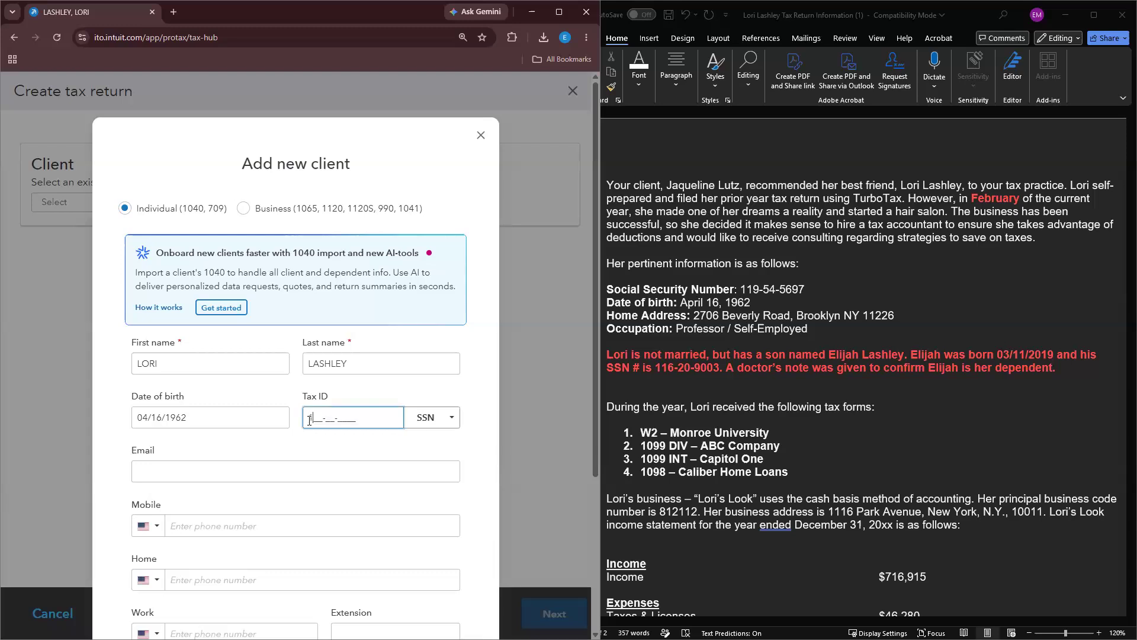
{"action": "scroll", "coordinate": [300, 437], "scroll_direction": "down", "scroll_amount": 1}
{"action": "left_click", "coordinate": [302, 413]}
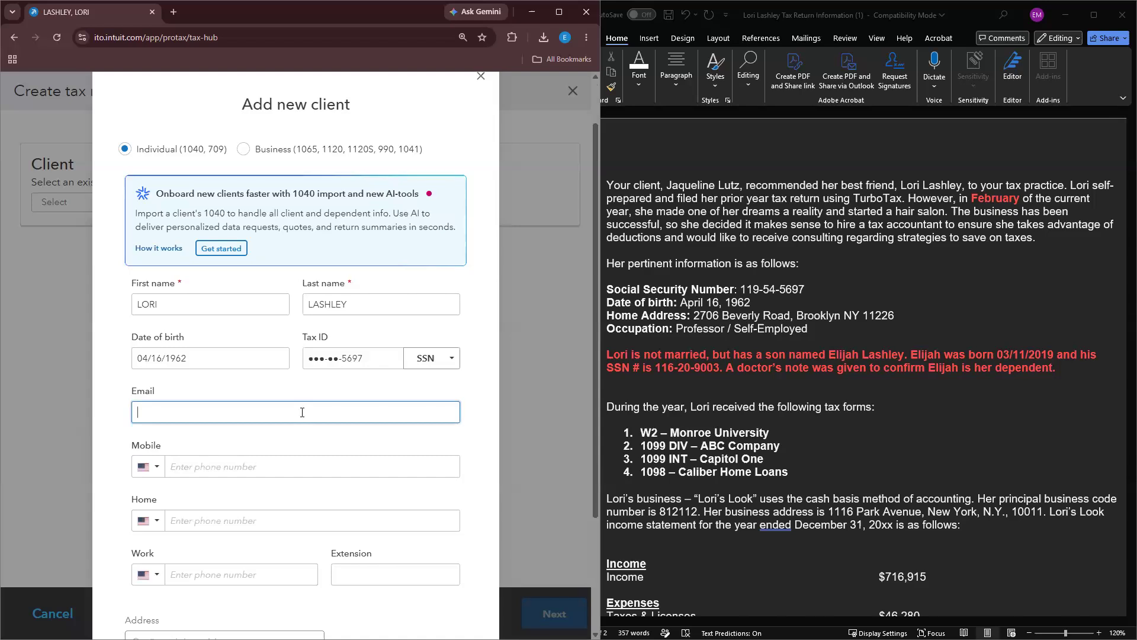
{"action": "left_click", "coordinate": [808, 291]}
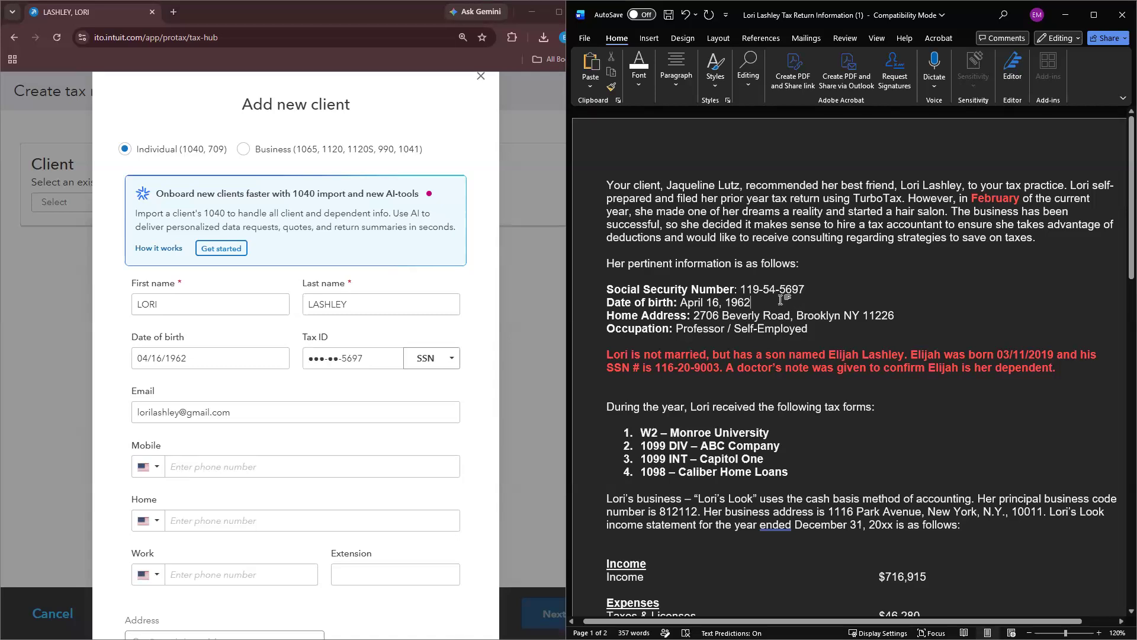
Step: Add an Email line with the client's address and move the SSN line below Date of birth
{"action": "key", "text": "Return"}
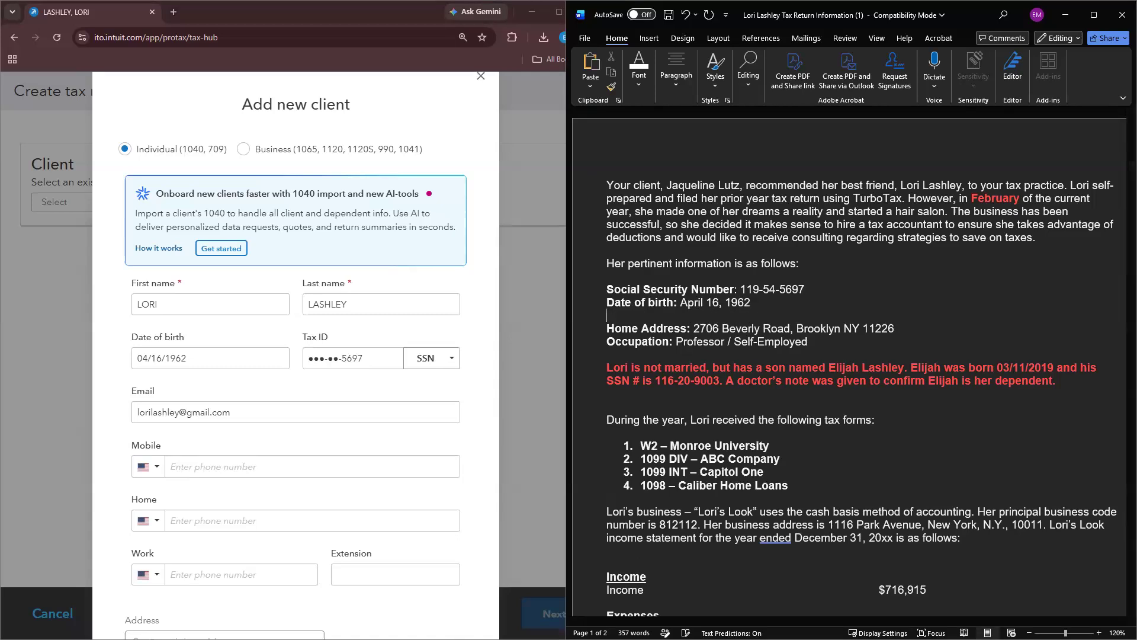
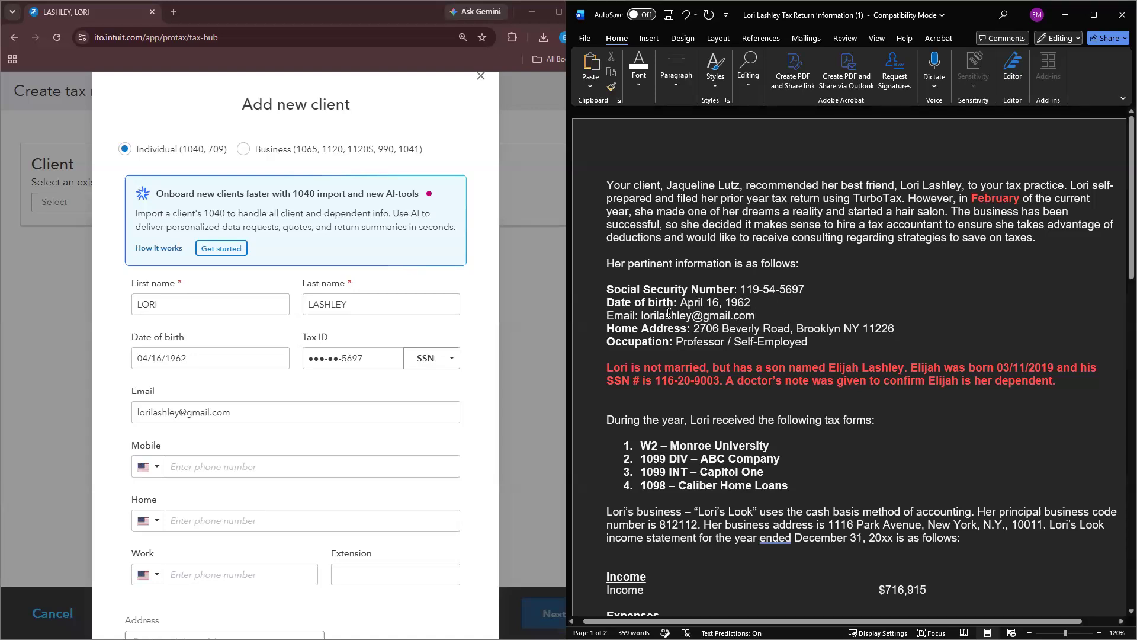
{"action": "left_click_drag", "start_coordinate": [813, 289], "coordinate": [608, 288]}
{"action": "key", "text": "ctrl+c"}
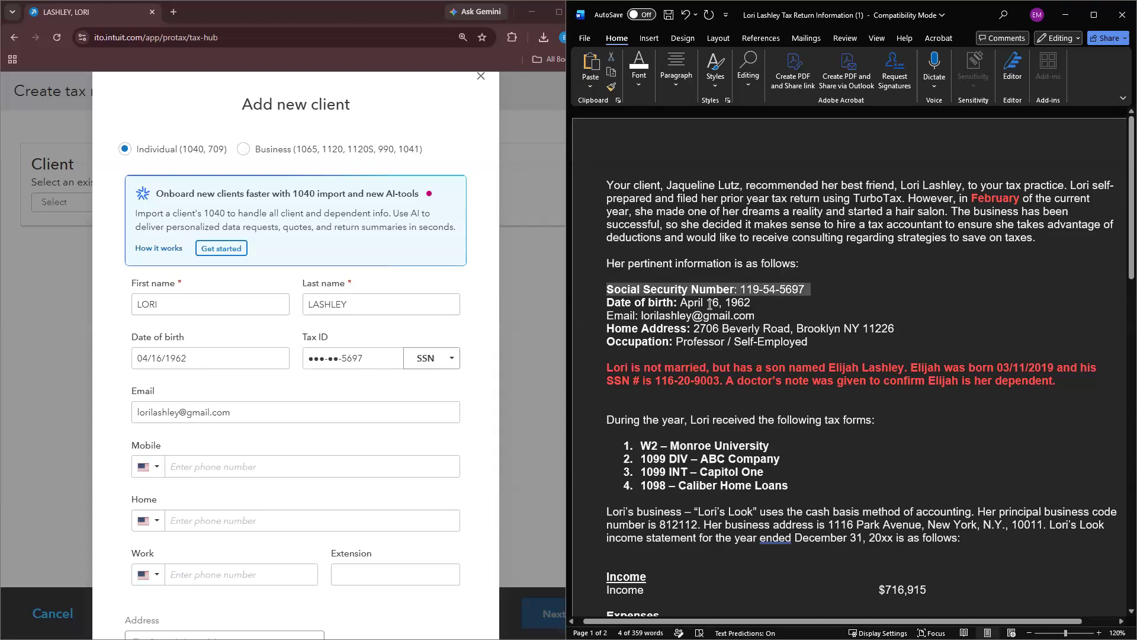
{"action": "key", "text": "Delete"}
{"action": "left_click", "coordinate": [751, 290]}
{"action": "key", "text": "Return"}
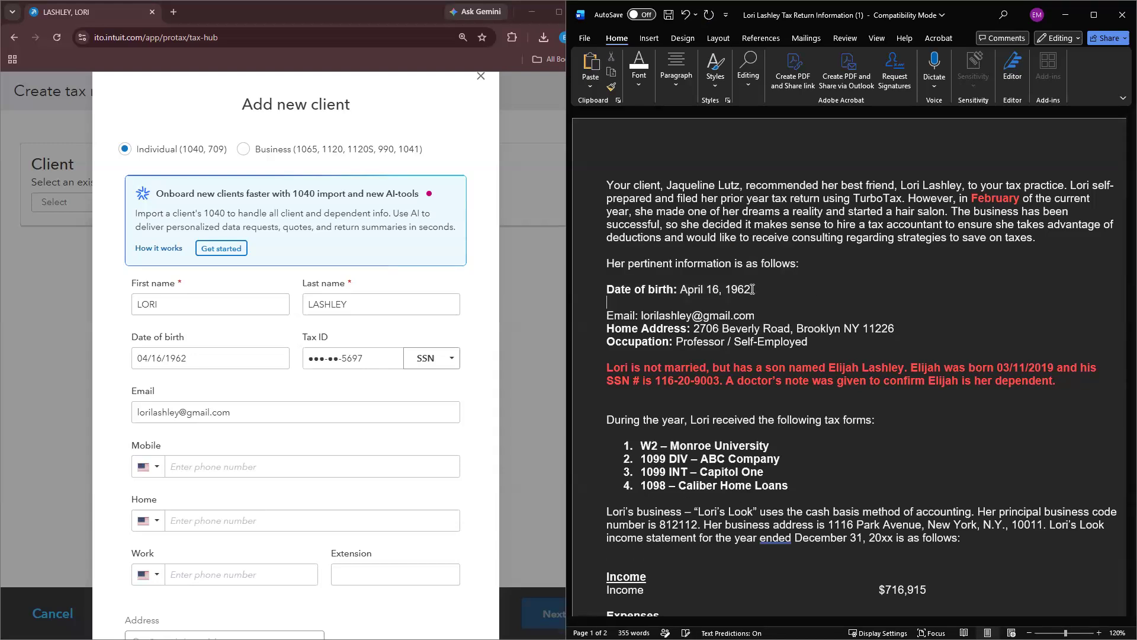
{"action": "key", "text": "ctrl+v"}
Step: Relabel the Social Security Number line as 'Tax ID' and remove the empty line
{"action": "left_click_drag", "start_coordinate": [735, 302], "coordinate": [600, 298]}
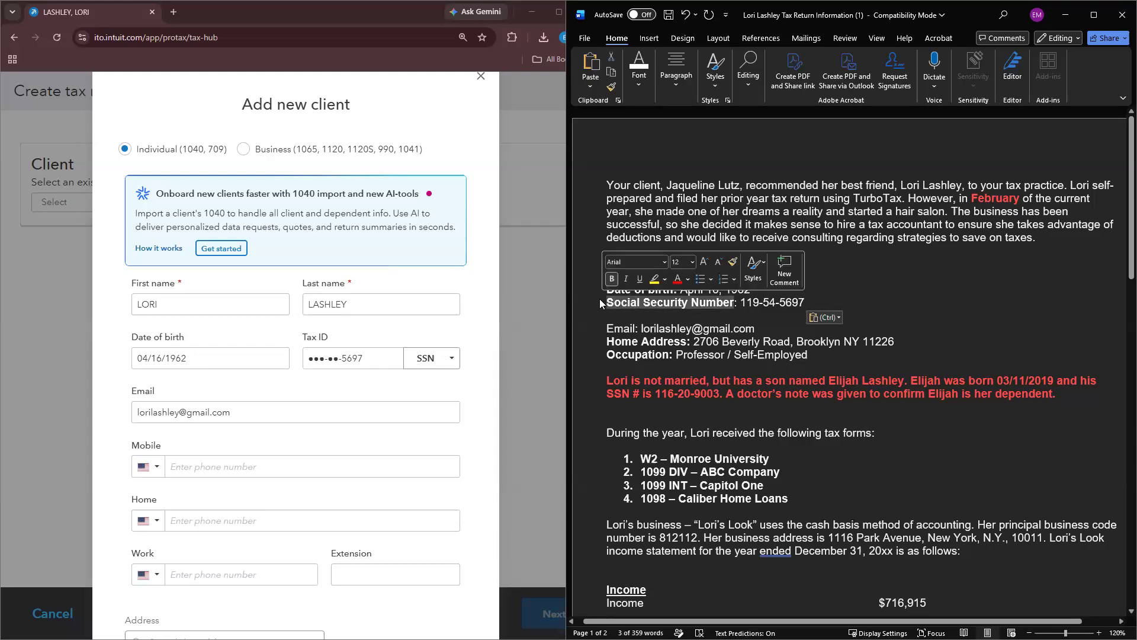
{"action": "type", "text": "TAX"}
{"action": "key", "text": "BackSpace"}
{"action": "key", "text": "BackSpace"}
{"action": "key", "text": "BackSpace"}
{"action": "type", "text": "ax OD"}
{"action": "key", "text": "BackSpace"}
{"action": "key", "text": "BackSpace"}
{"action": "type", "text": "ID"}
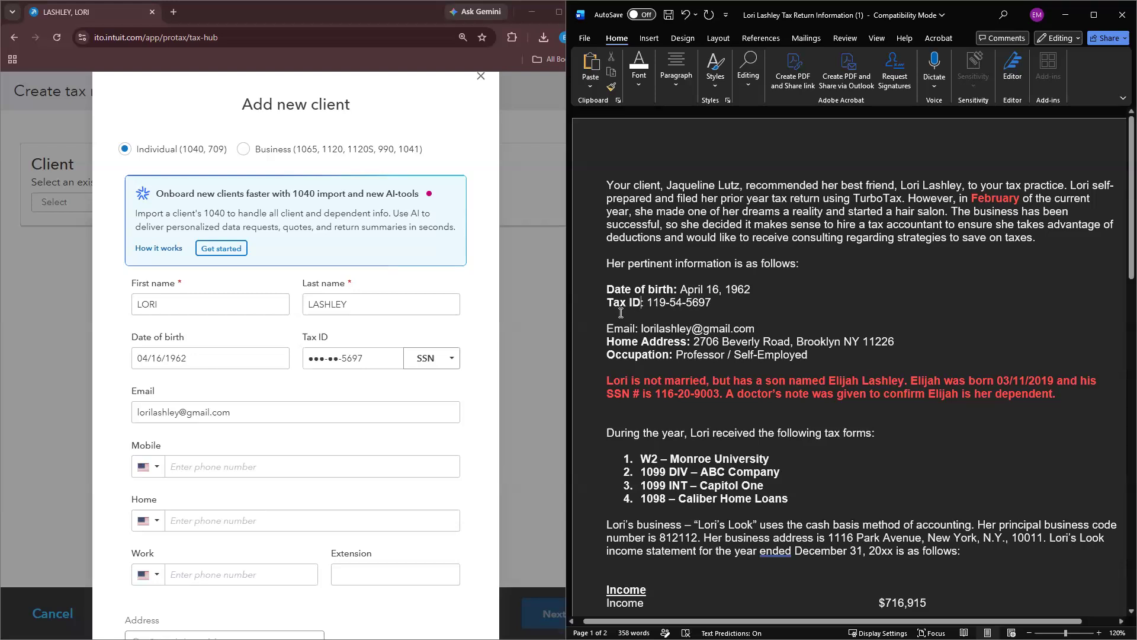
{"action": "key", "text": "BackSpace"}
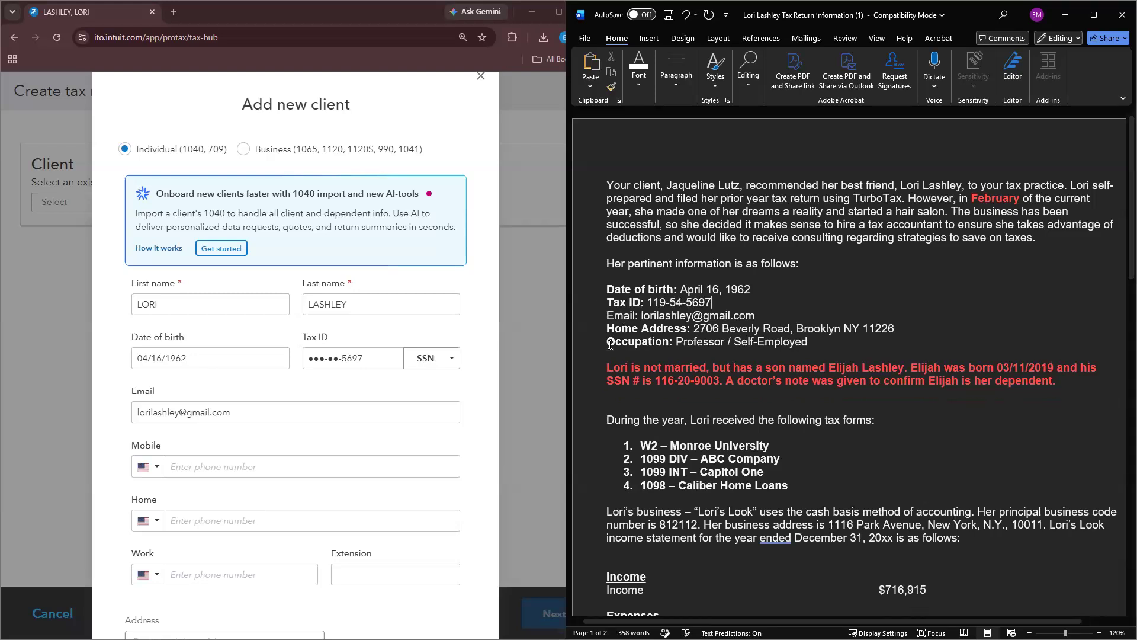
Step: Add a 'Phone Number:' line with the client's phone number below the email
{"action": "scroll", "coordinate": [263, 409], "scroll_direction": "down", "scroll_amount": 1}
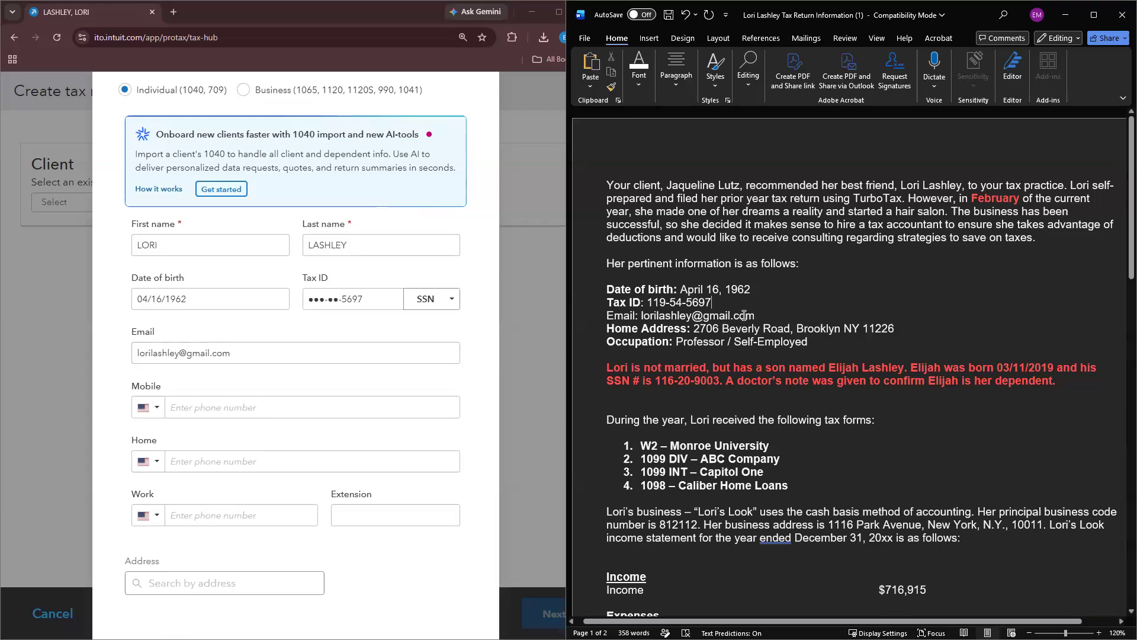
{"action": "left_click", "coordinate": [769, 315]}
{"action": "key", "text": "Return"}
{"action": "type", "text": "Phone"}
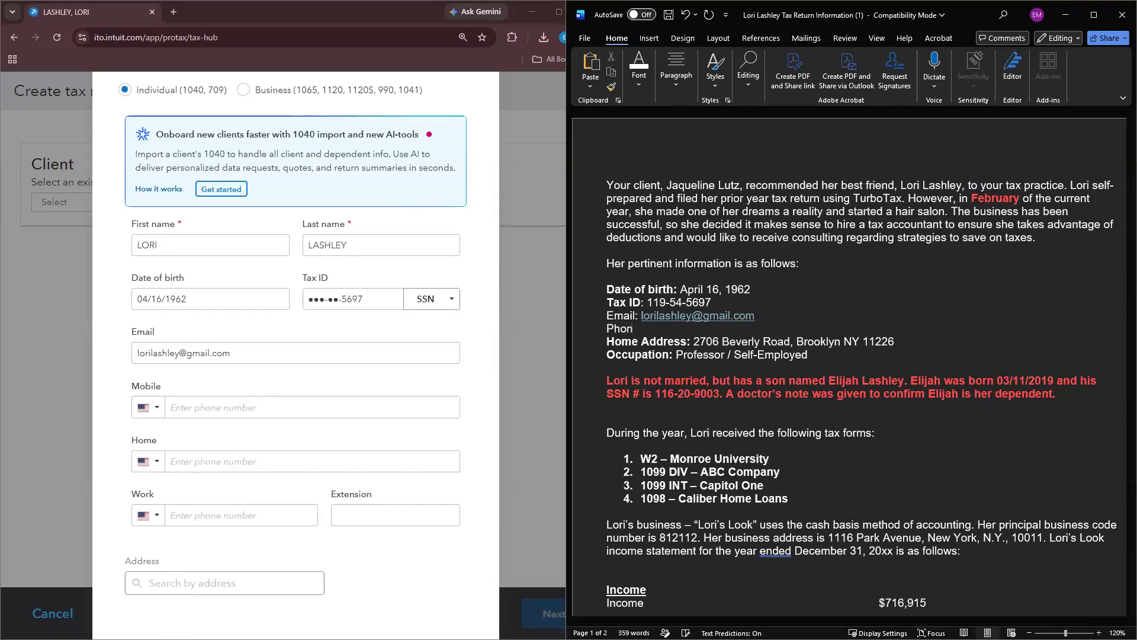
{"action": "key", "text": "BackSpace"}
{"action": "key", "text": "BackSpace"}
{"action": "key", "text": "BackSpace"}
{"action": "key", "text": "BackSpace"}
{"action": "key", "text": "BackSpace"}
Step: Enter the client's mobile number and home address from the suggestion list, then save the client
{"action": "left_click", "coordinate": [309, 408]}
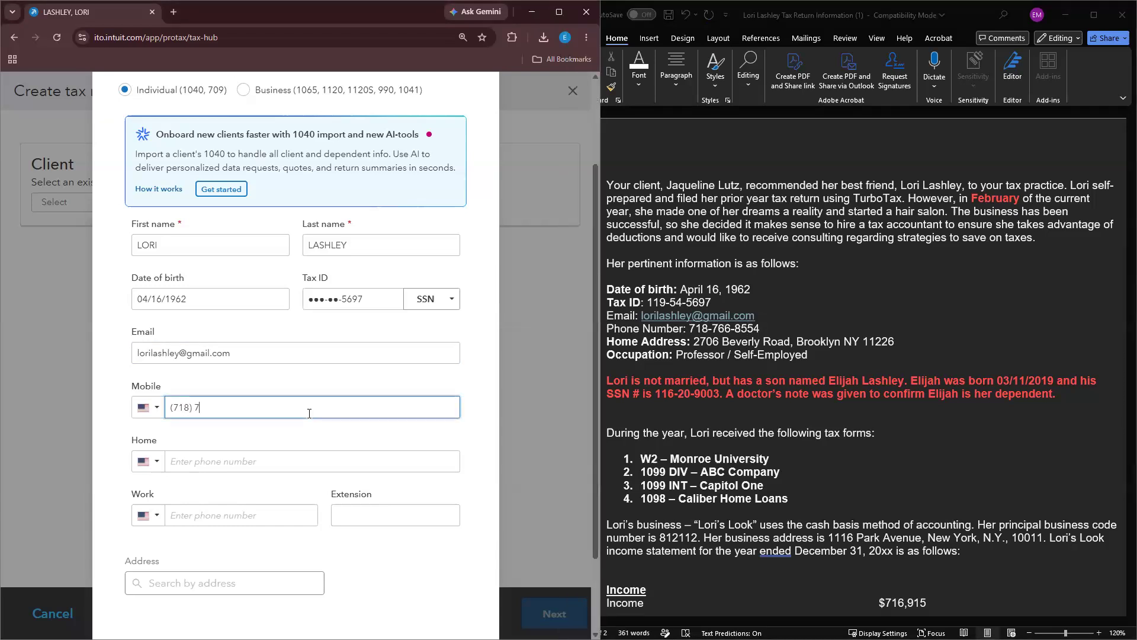
{"action": "scroll", "coordinate": [212, 501], "scroll_direction": "down", "scroll_amount": 2}
{"action": "left_click", "coordinate": [214, 494]}
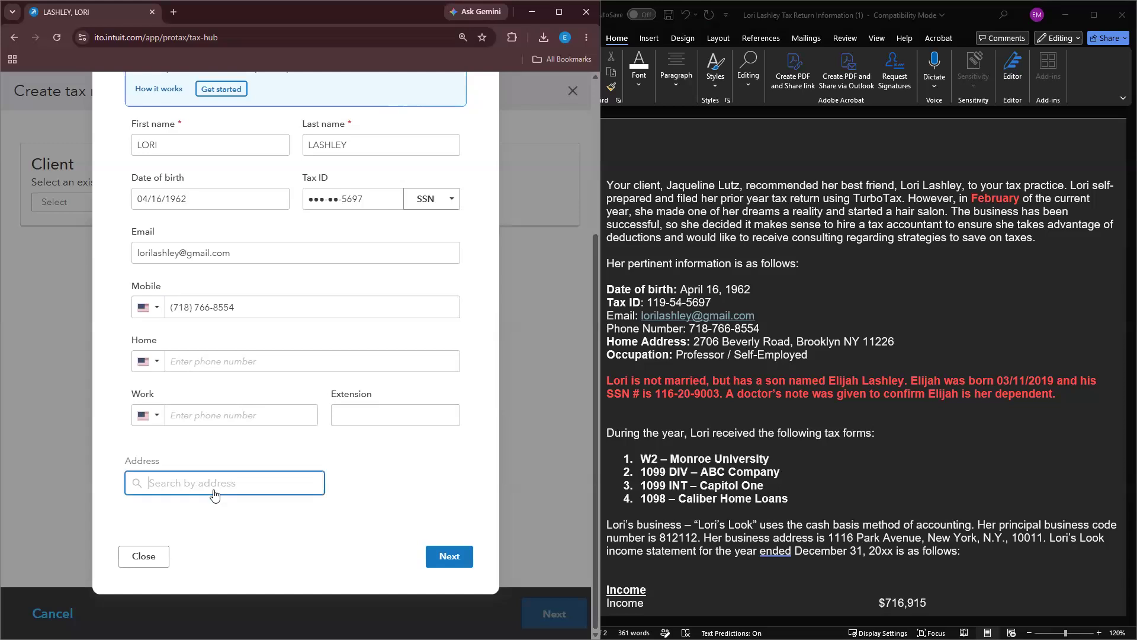
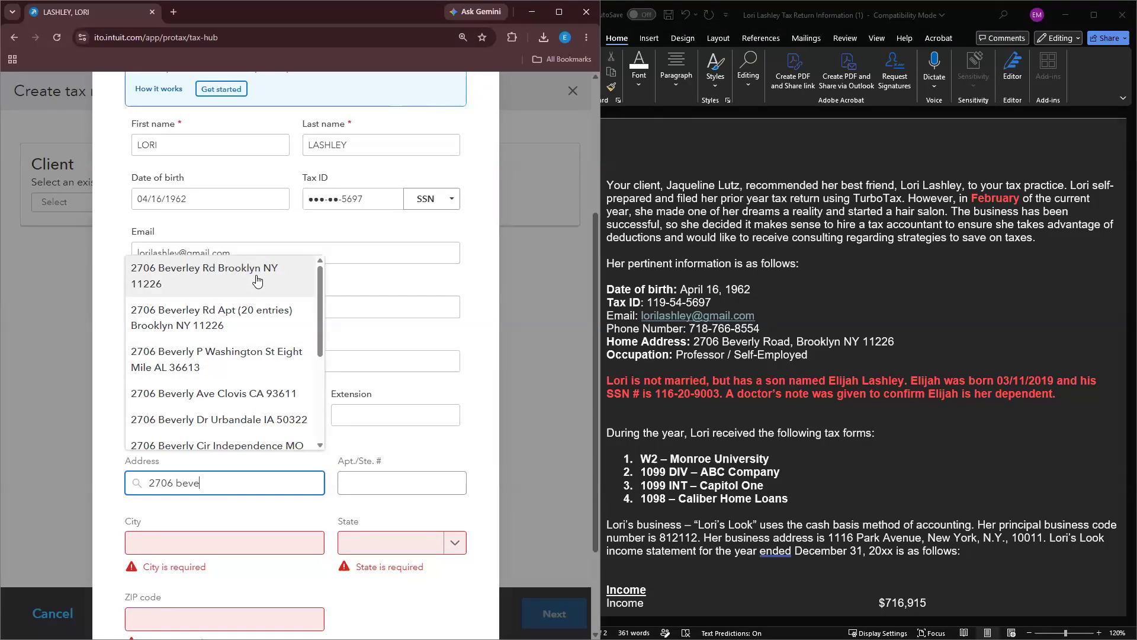
{"action": "left_click", "coordinate": [256, 275]}
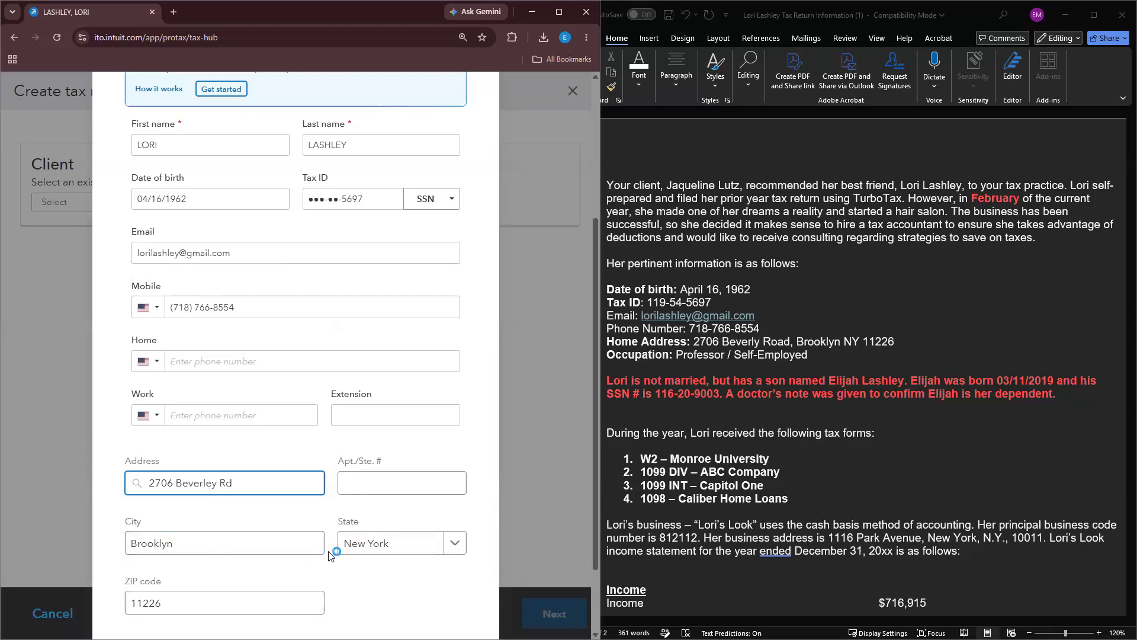
{"action": "scroll", "coordinate": [356, 569], "scroll_direction": "down", "scroll_amount": 2}
{"action": "left_click", "coordinate": [442, 550]}
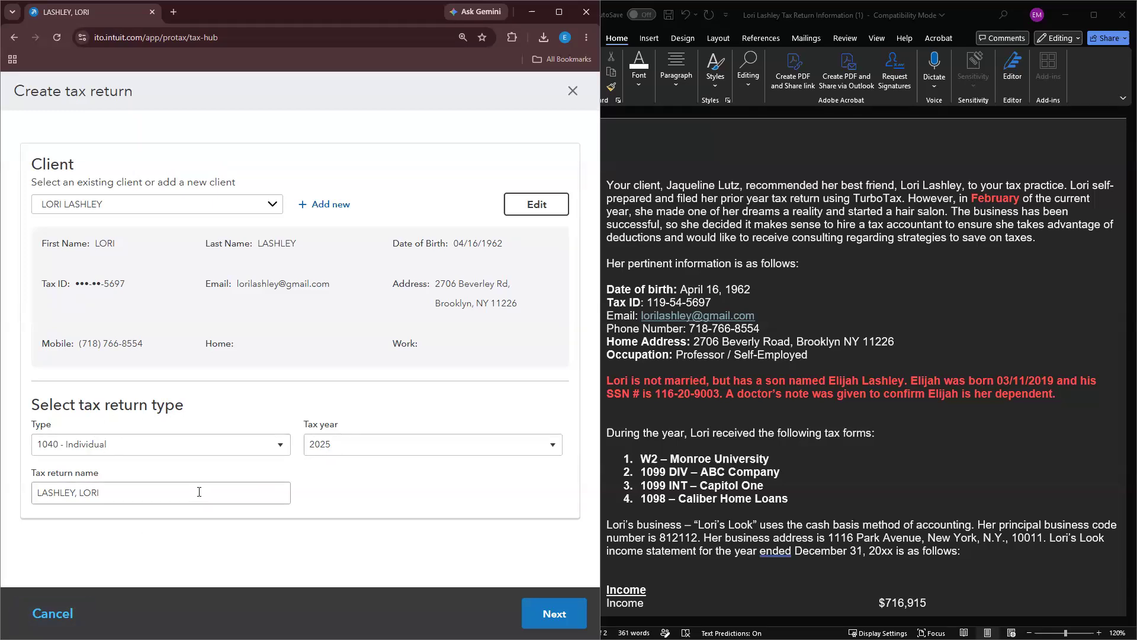
Step: Create the 2025 1040 - Individual return, review its state e-file list, and go to SmartReturn
{"action": "left_click", "coordinate": [556, 614]}
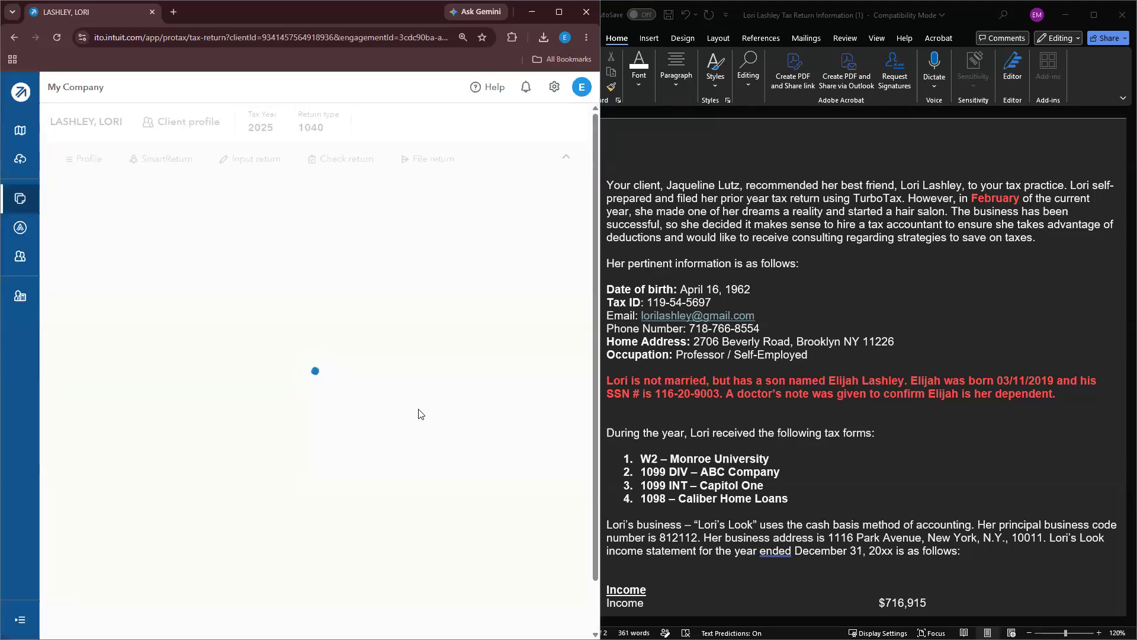
{"action": "left_click", "coordinate": [401, 374]}
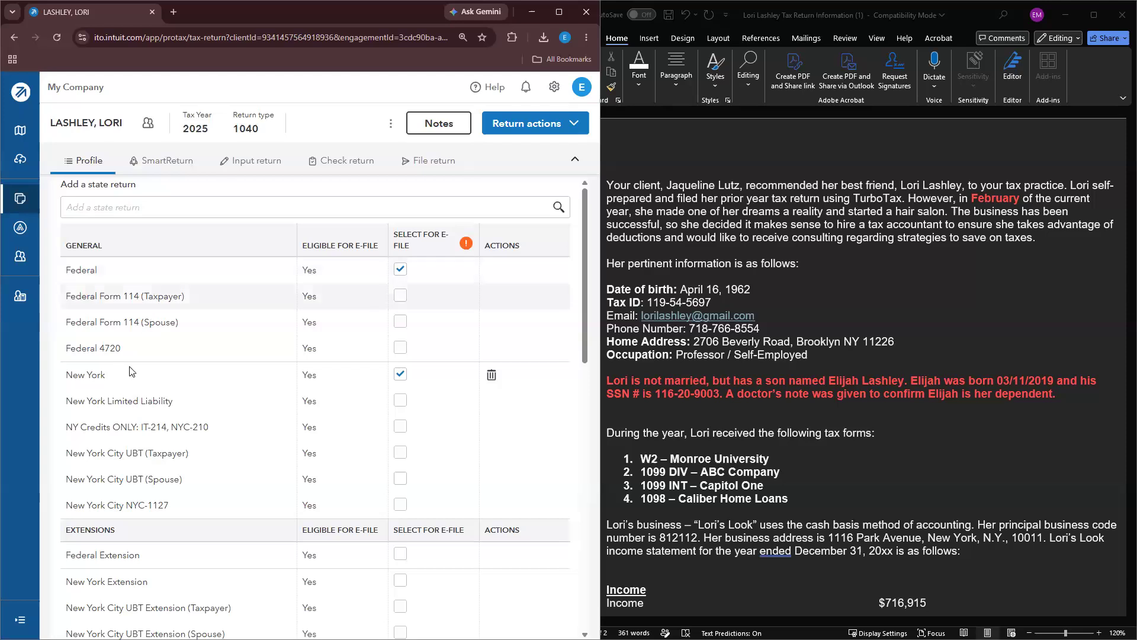
{"action": "scroll", "coordinate": [135, 333], "scroll_direction": "down", "scroll_amount": 5}
{"action": "scroll", "coordinate": [136, 333], "scroll_direction": "down", "scroll_amount": 4}
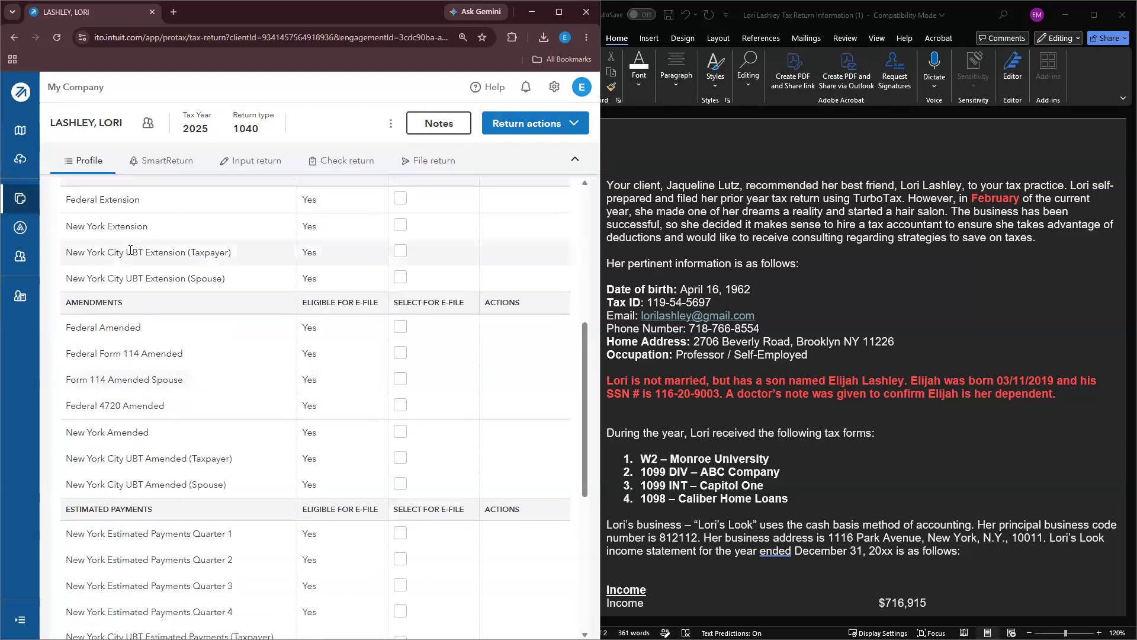
{"action": "scroll", "coordinate": [131, 462], "scroll_direction": "up", "scroll_amount": 9}
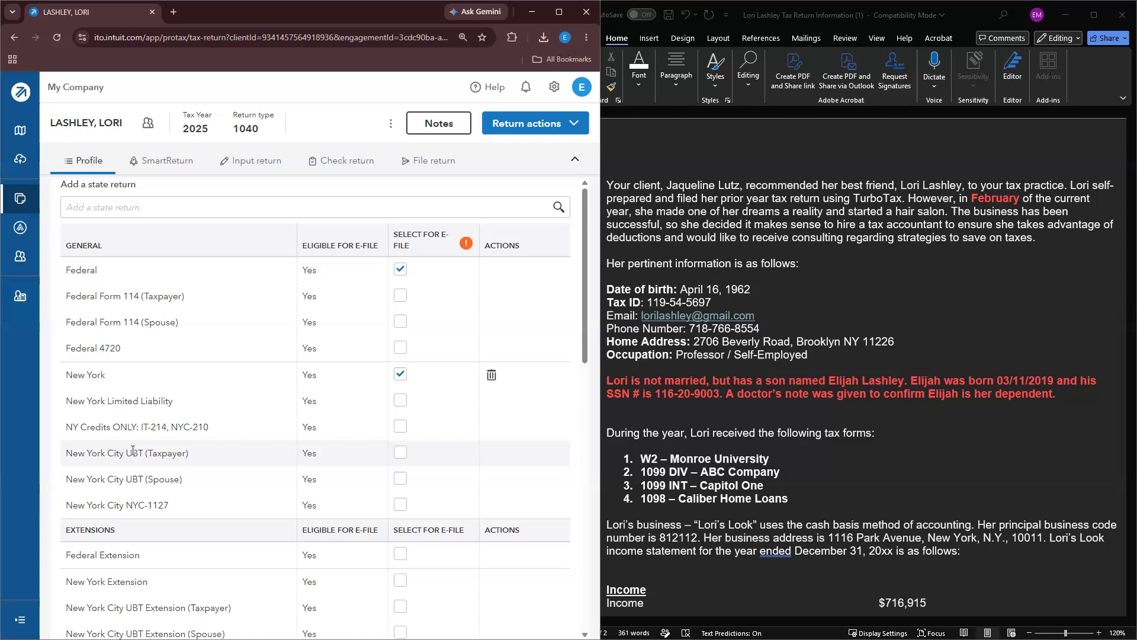
{"action": "scroll", "coordinate": [164, 465], "scroll_direction": "down", "scroll_amount": 7}
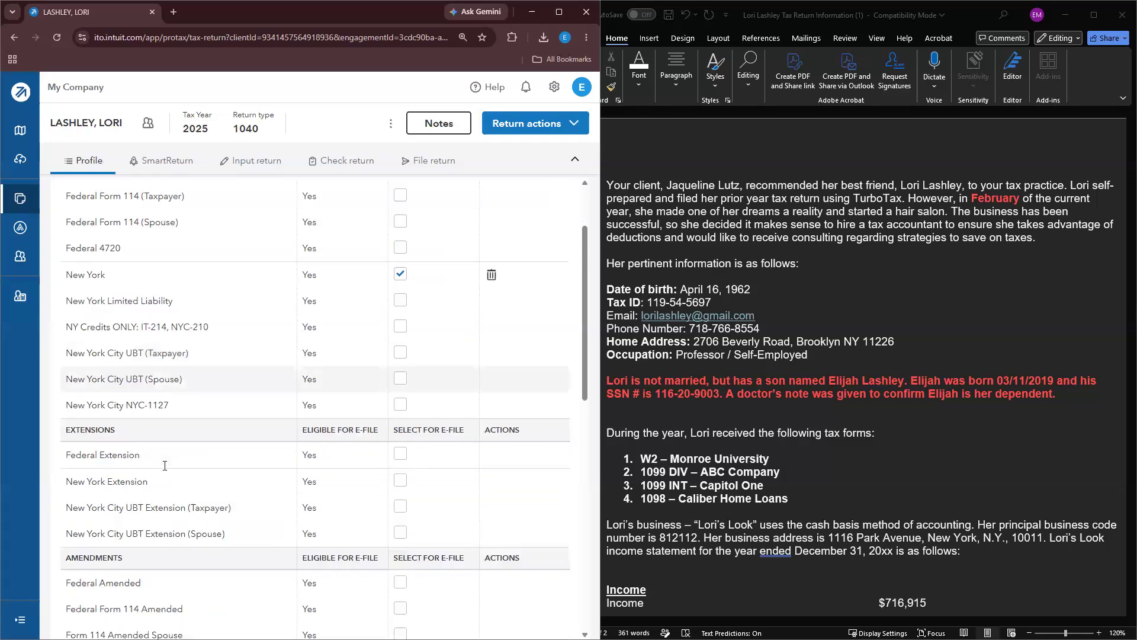
{"action": "scroll", "coordinate": [164, 466], "scroll_direction": "down", "scroll_amount": 4}
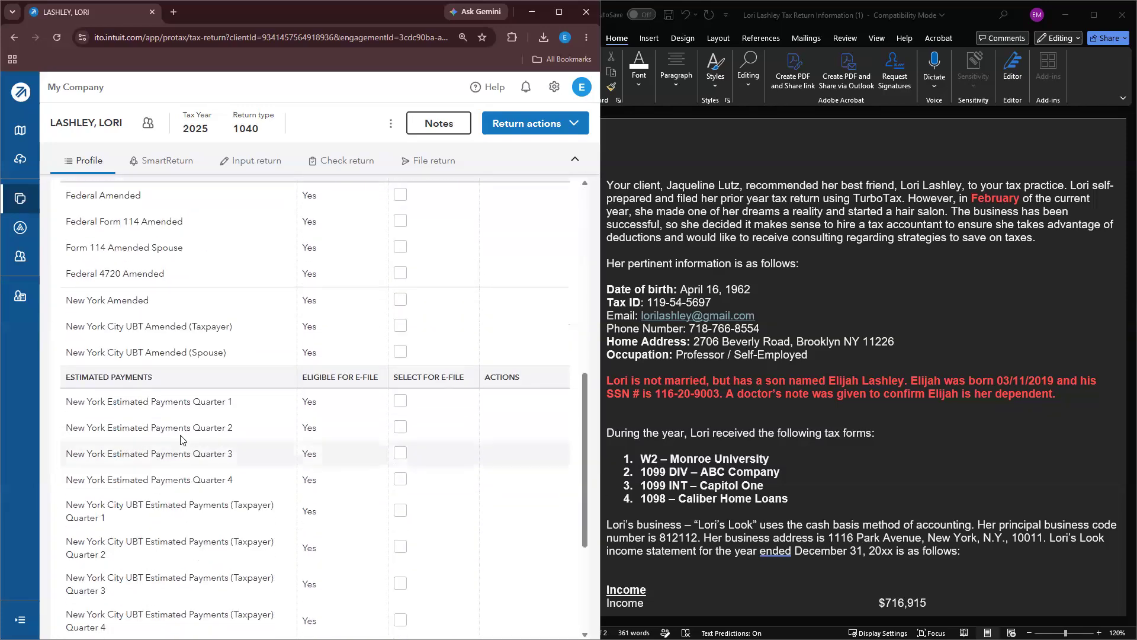
{"action": "scroll", "coordinate": [208, 407], "scroll_direction": "up", "scroll_amount": 4}
{"action": "scroll", "coordinate": [209, 408], "scroll_direction": "up", "scroll_amount": 7}
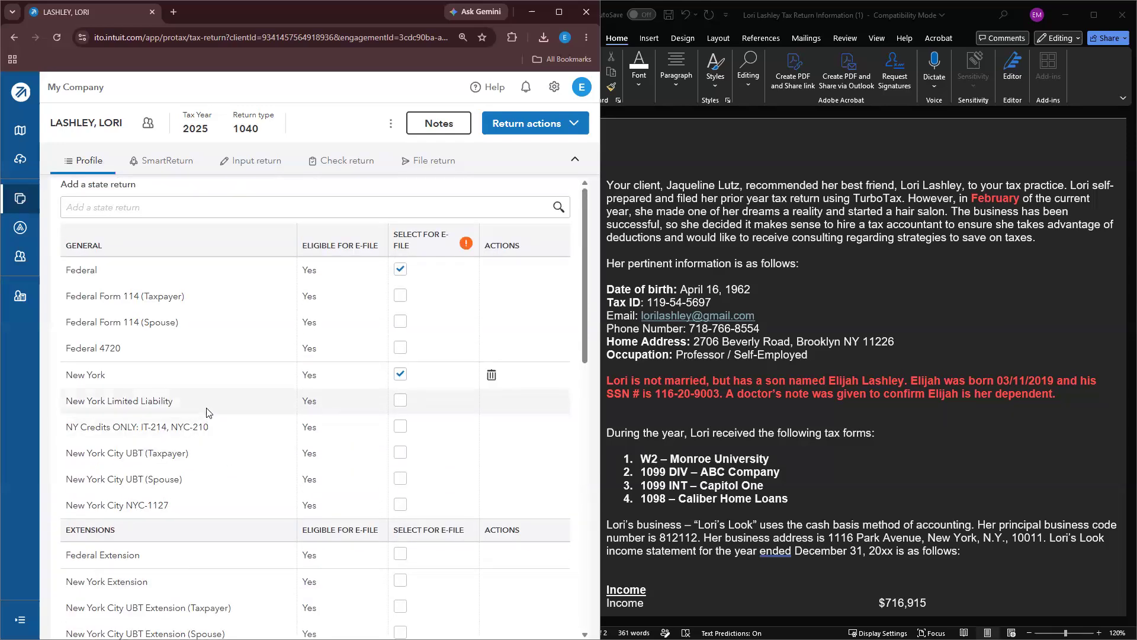
{"action": "left_click", "coordinate": [184, 171]}
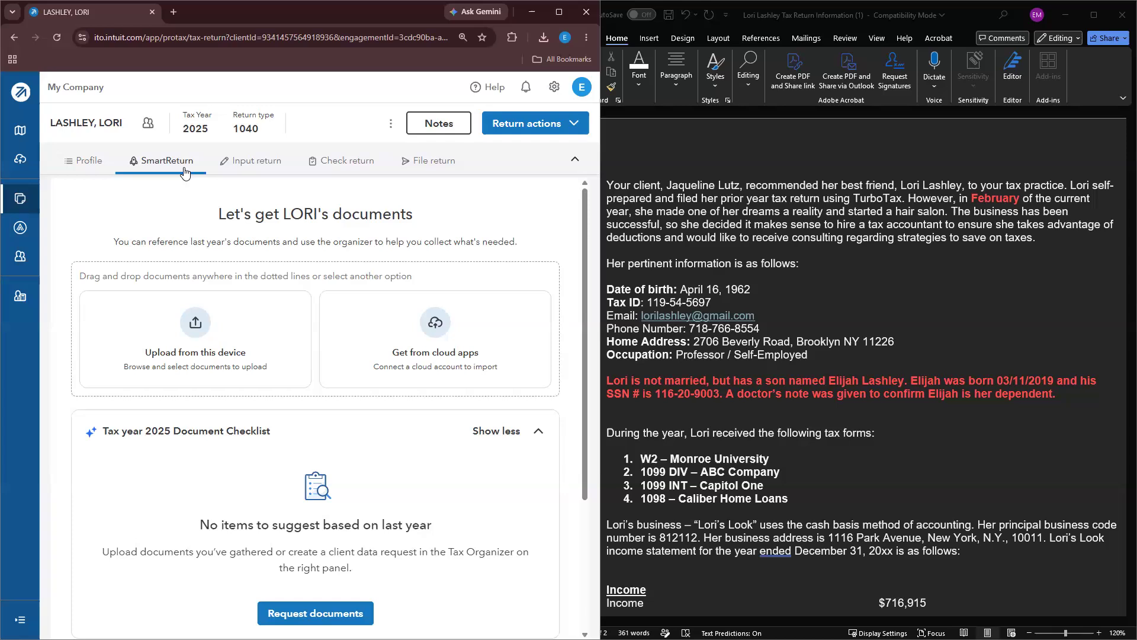
Step: Upload the client's W-2 PNG from this computer and import the ready W-2
{"action": "scroll", "coordinate": [205, 310], "scroll_direction": "down", "scroll_amount": 1}
{"action": "left_click", "coordinate": [205, 304]}
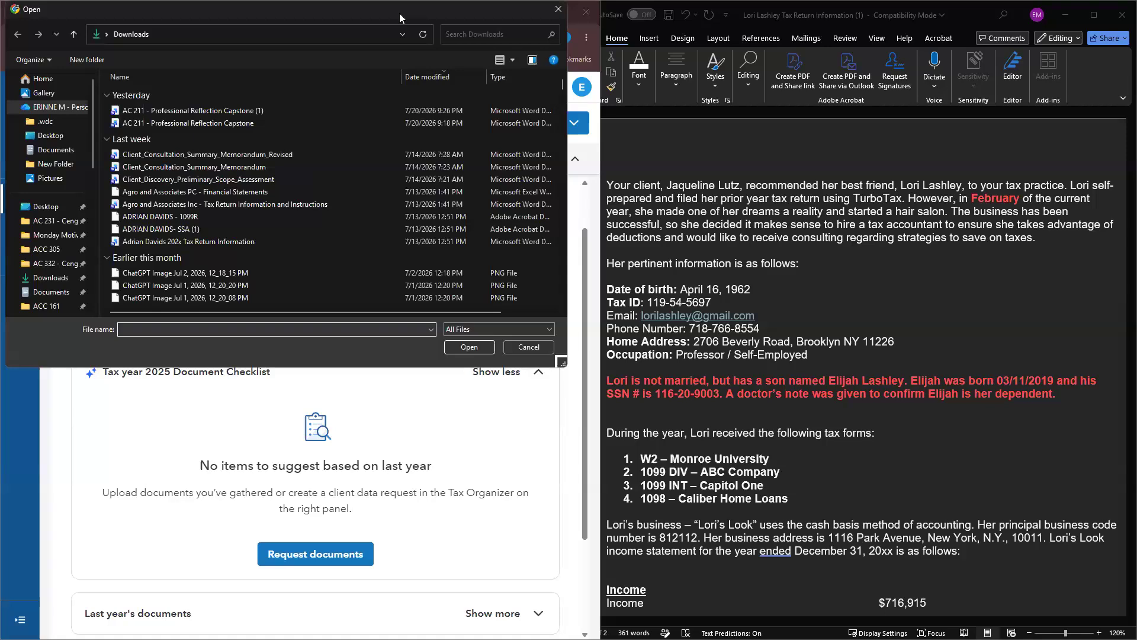
{"action": "key", "text": "Escape"}
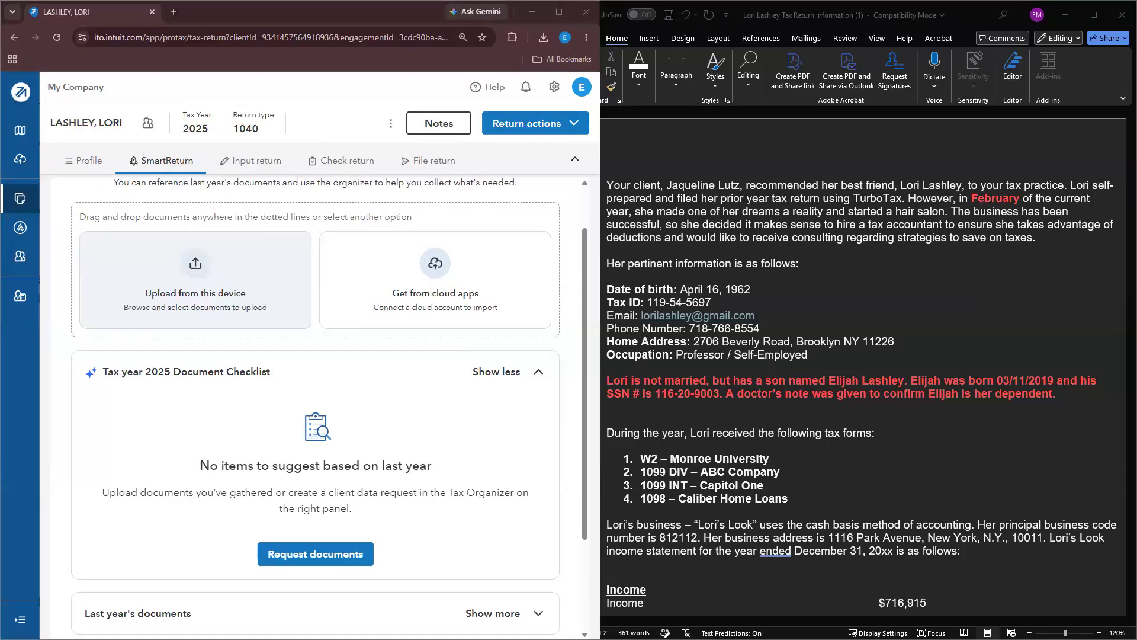
{"action": "scroll", "coordinate": [406, 440], "scroll_direction": "down", "scroll_amount": 1}
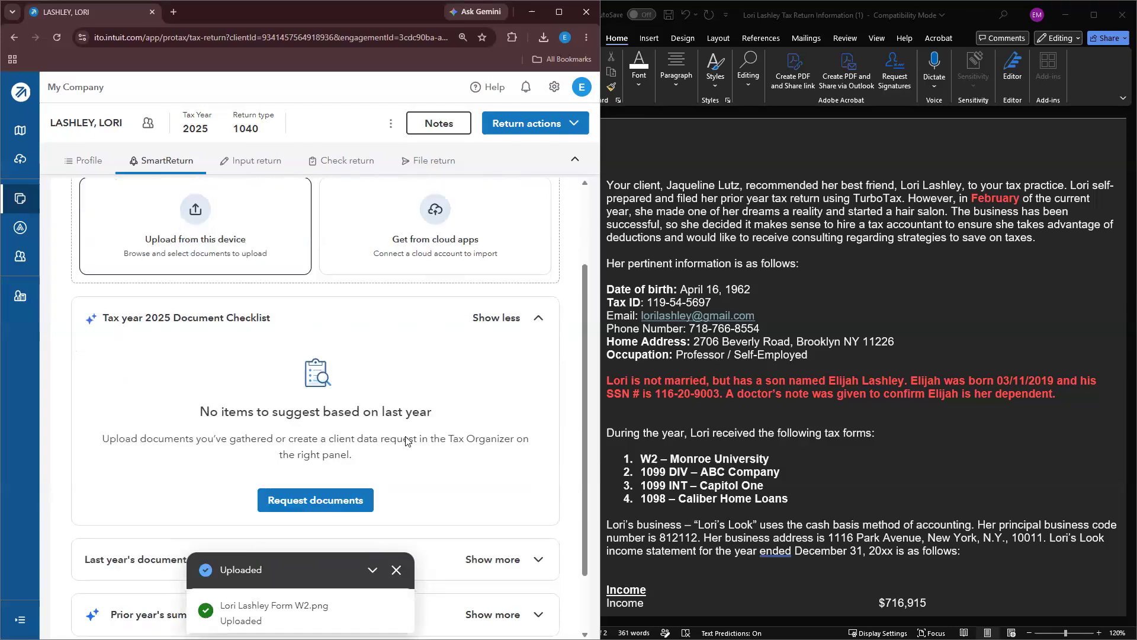
{"action": "scroll", "coordinate": [406, 441], "scroll_direction": "down", "scroll_amount": 2}
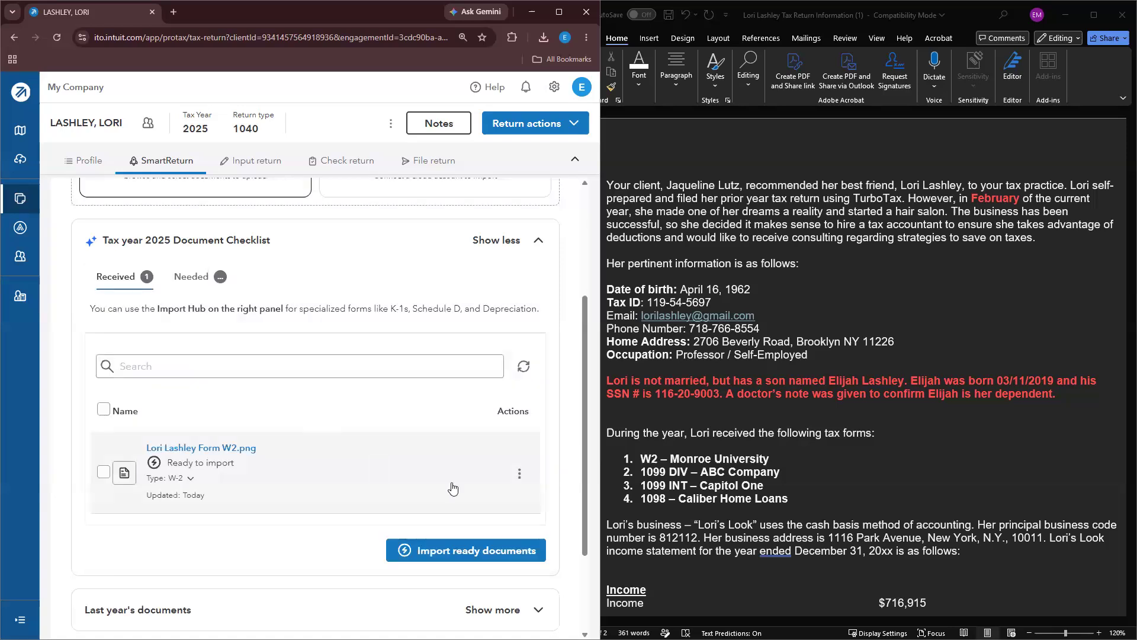
{"action": "scroll", "coordinate": [461, 502], "scroll_direction": "down", "scroll_amount": 1}
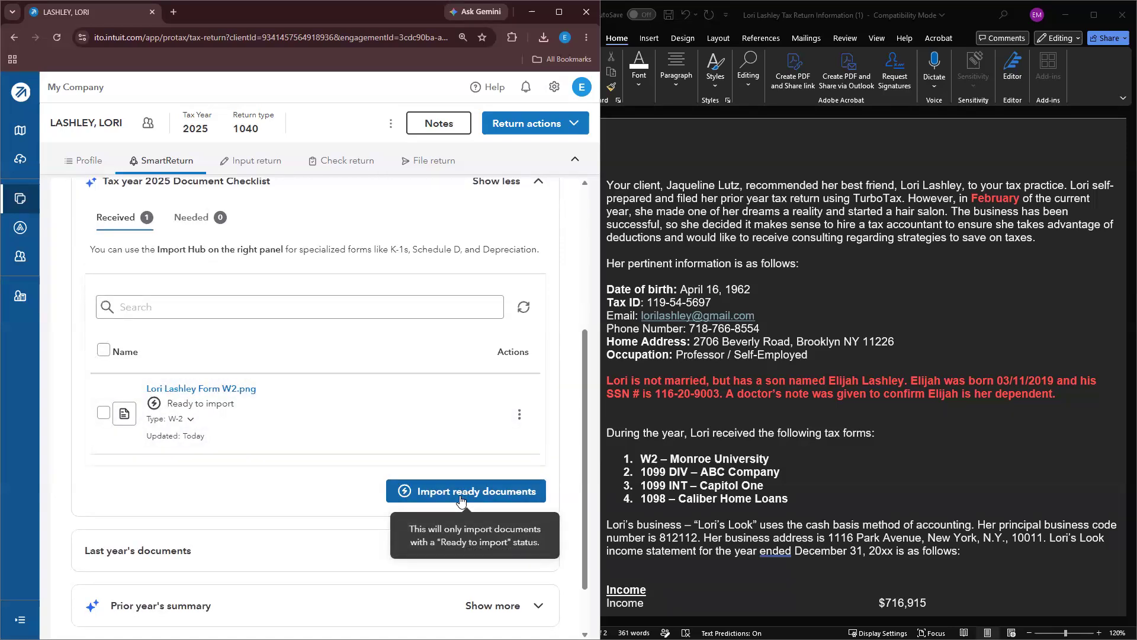
{"action": "scroll", "coordinate": [460, 500], "scroll_direction": "down", "scroll_amount": 1}
{"action": "scroll", "coordinate": [325, 438], "scroll_direction": "up", "scroll_amount": 1}
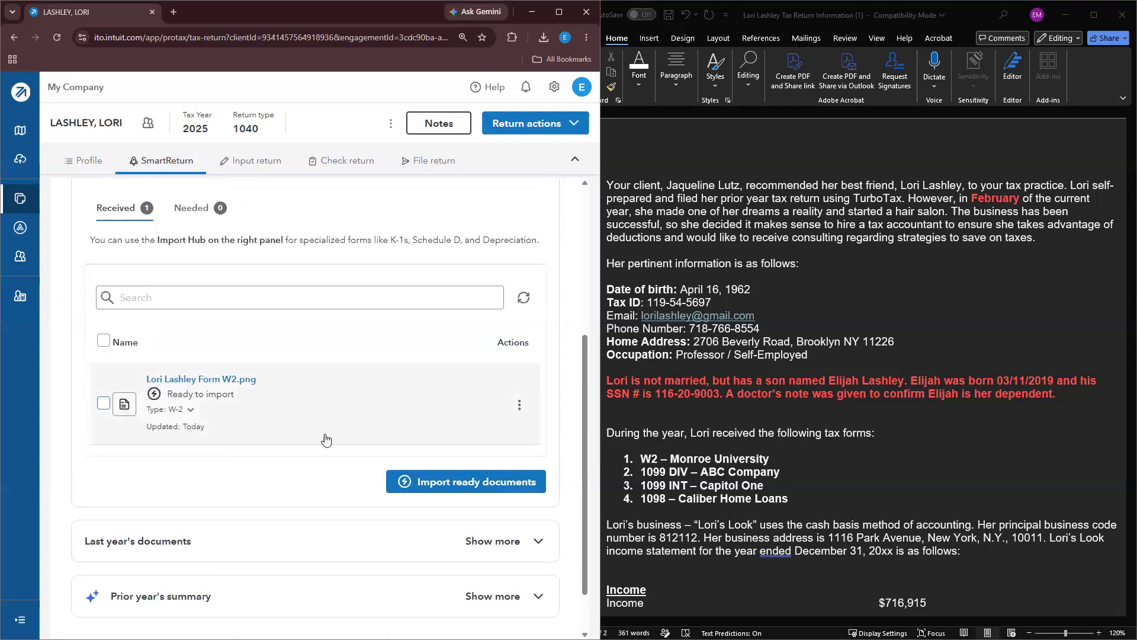
{"action": "left_click", "coordinate": [478, 485]}
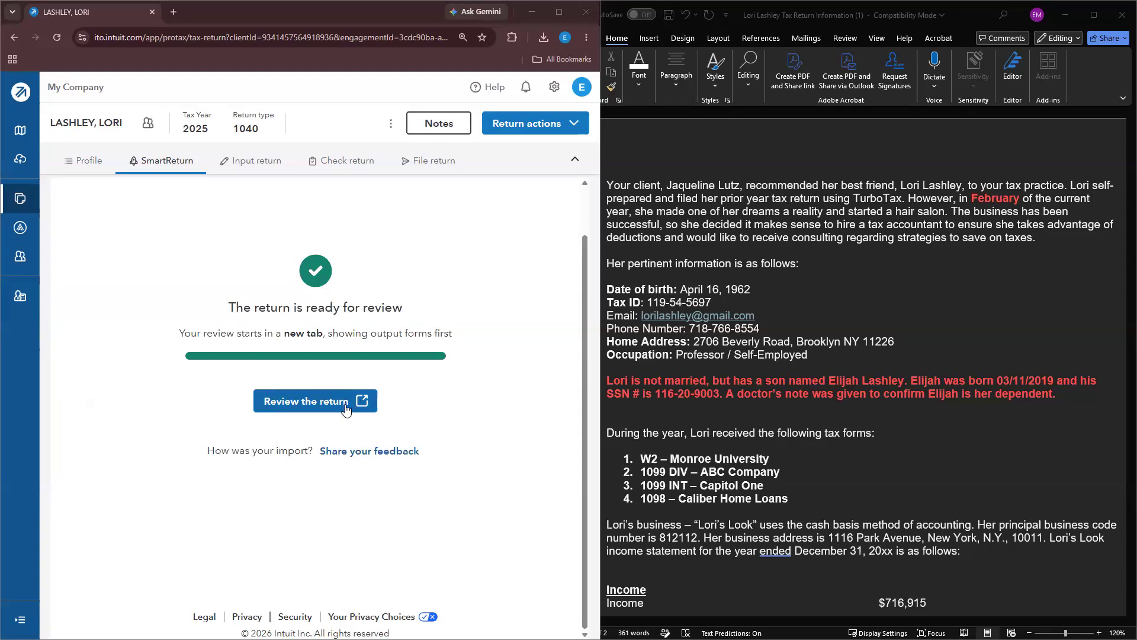
Step: Open the Wages, Salaries, Tips (W-2) input screen for Monroe University and bring up the W-2 image
{"action": "left_click", "coordinate": [239, 170]}
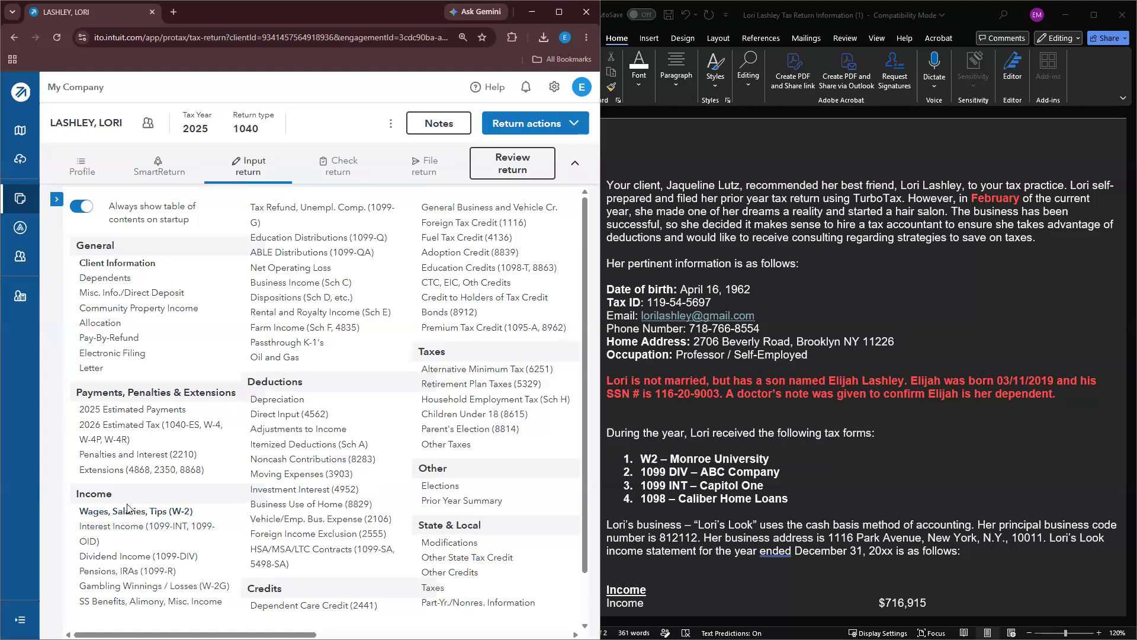
{"action": "left_click", "coordinate": [56, 200]}
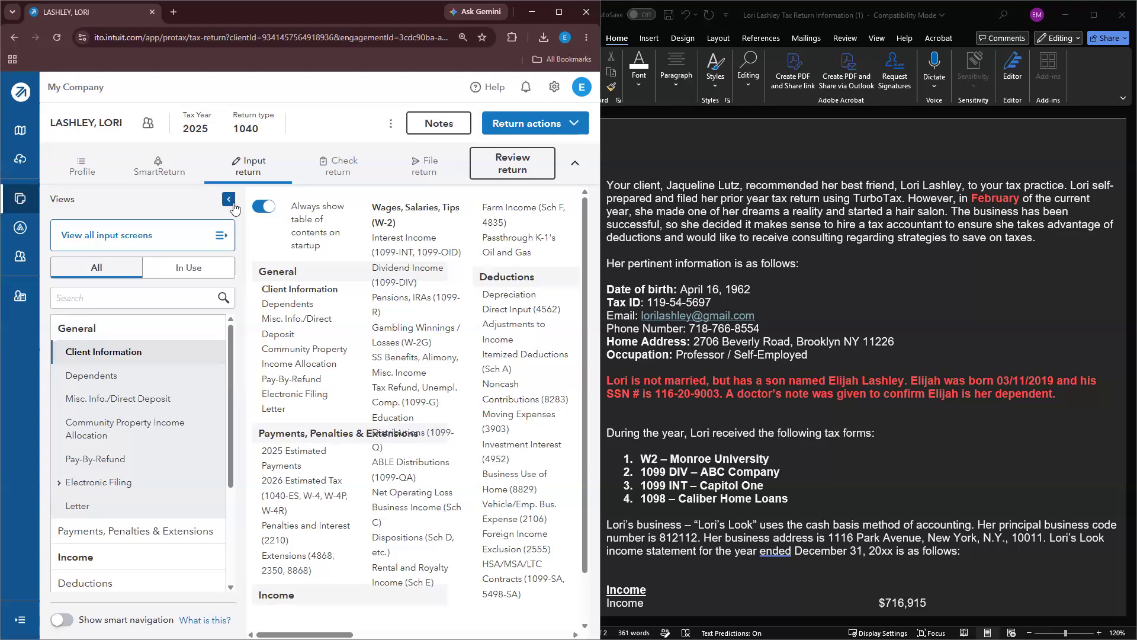
{"action": "left_click", "coordinate": [115, 336]}
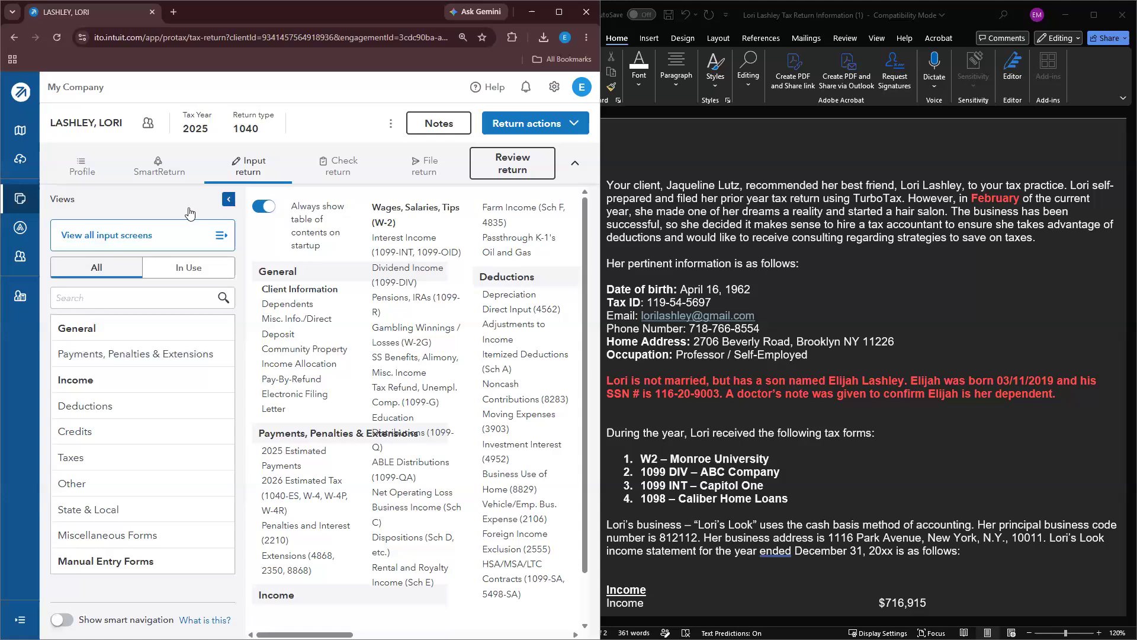
{"action": "left_click", "coordinate": [228, 199]}
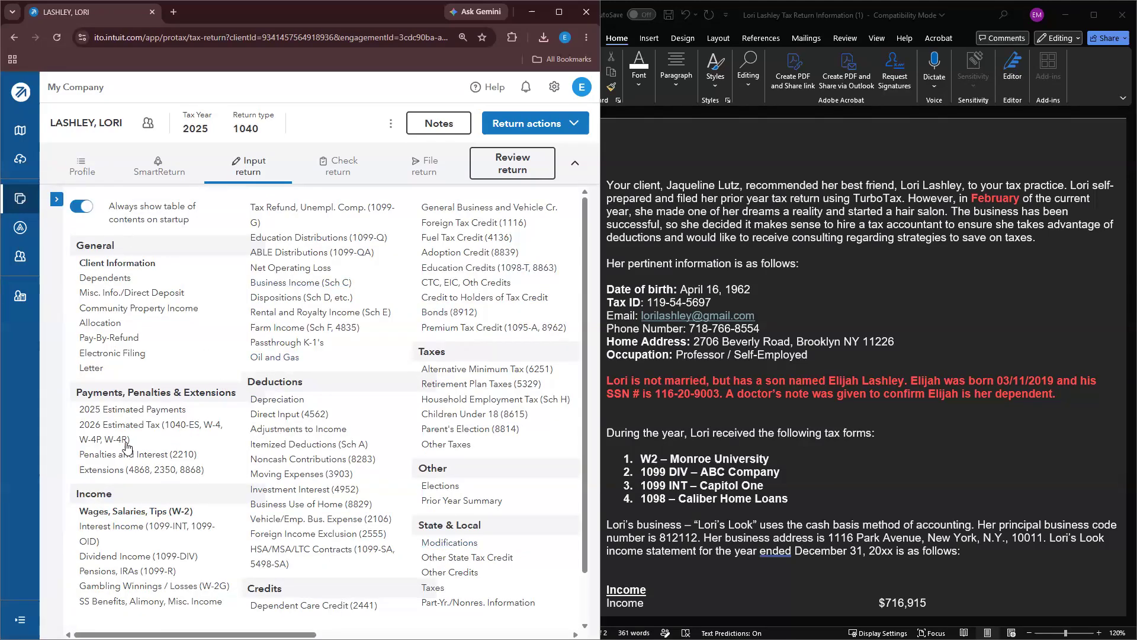
{"action": "left_click", "coordinate": [95, 513]}
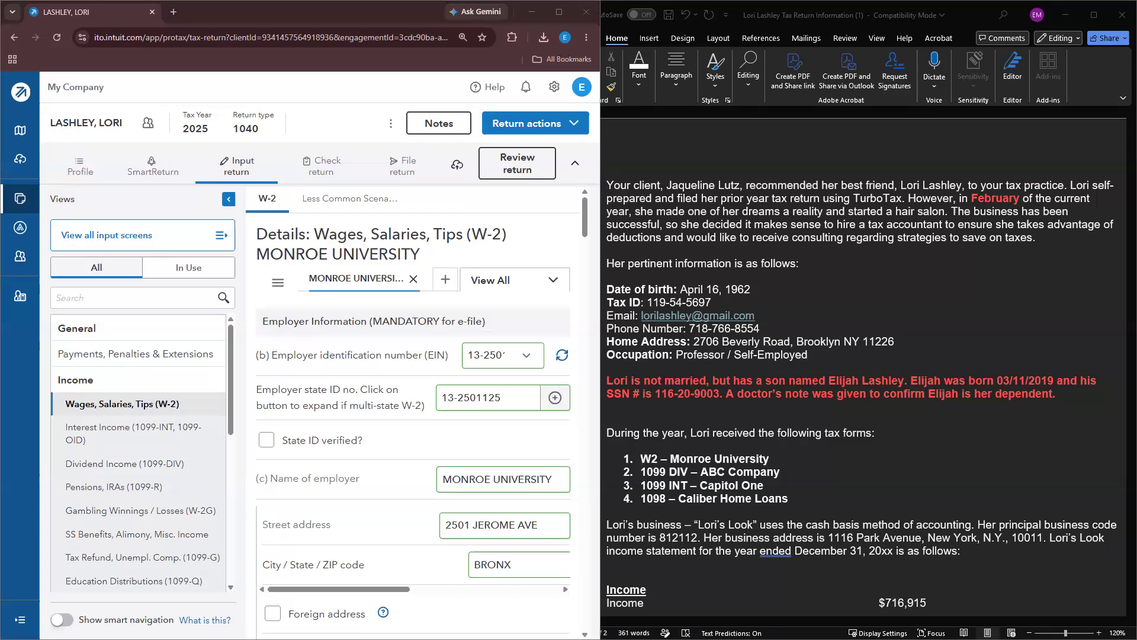
{"action": "key", "text": "alt+Tab"}
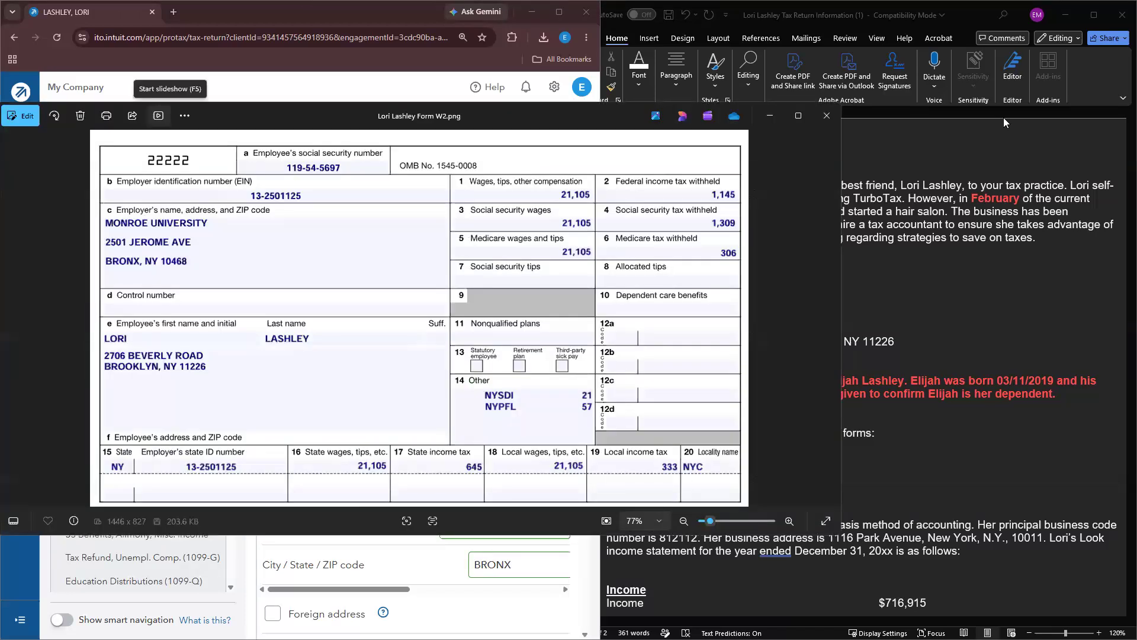
Step: Snap the W-2 image to the right half and switch Photos to the Markup pen
{"action": "key", "text": "super+Right"}
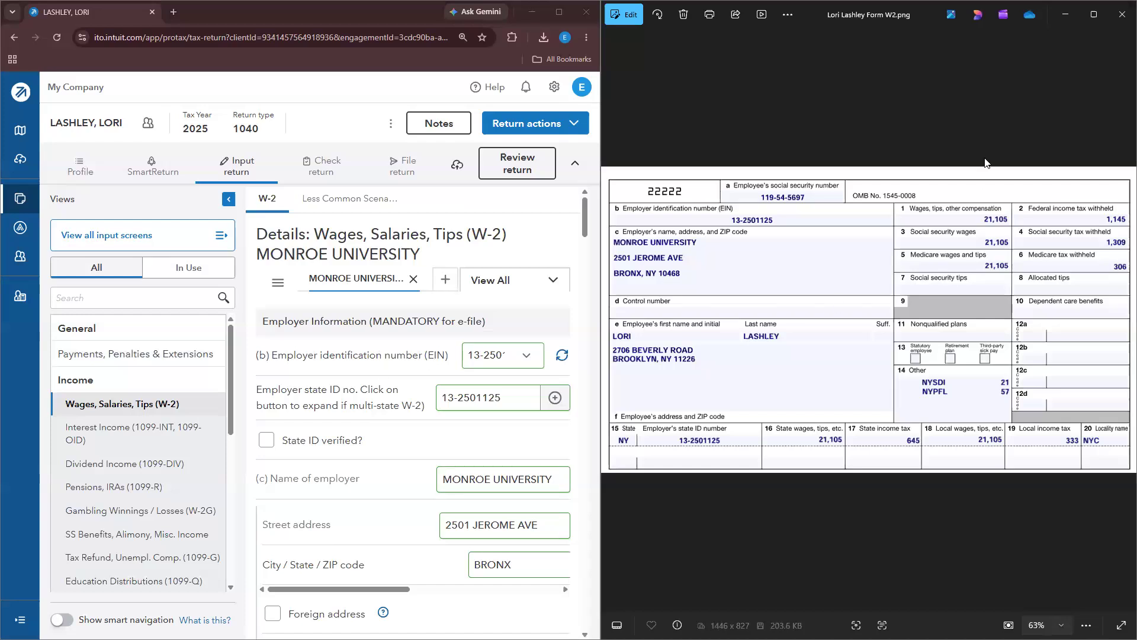
{"action": "left_click", "coordinate": [624, 14]}
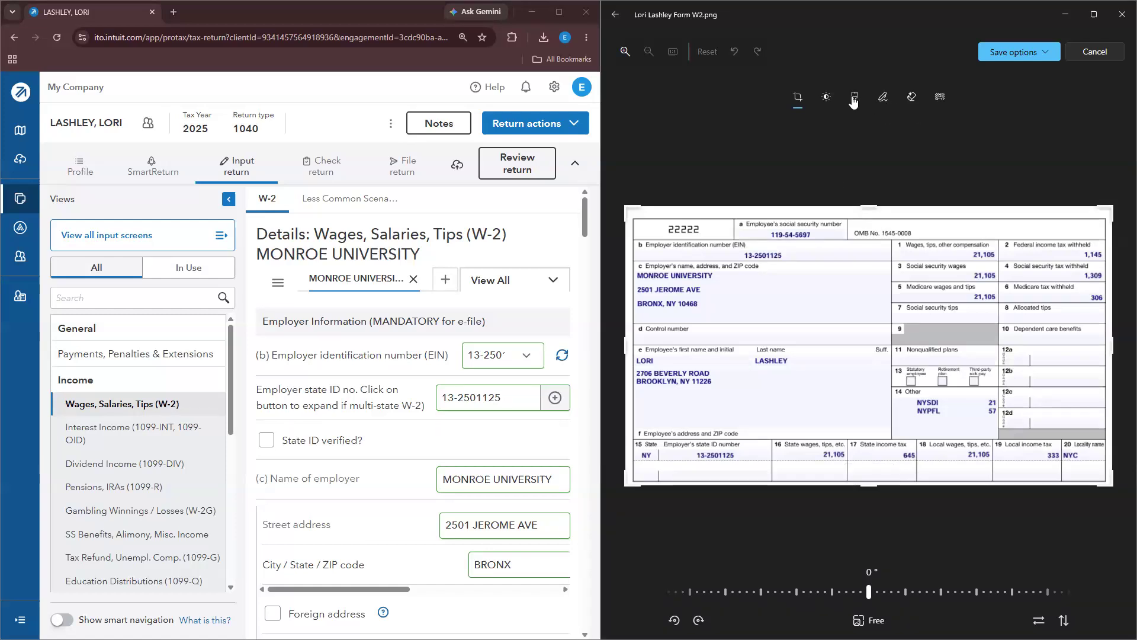
{"action": "left_click", "coordinate": [884, 99]}
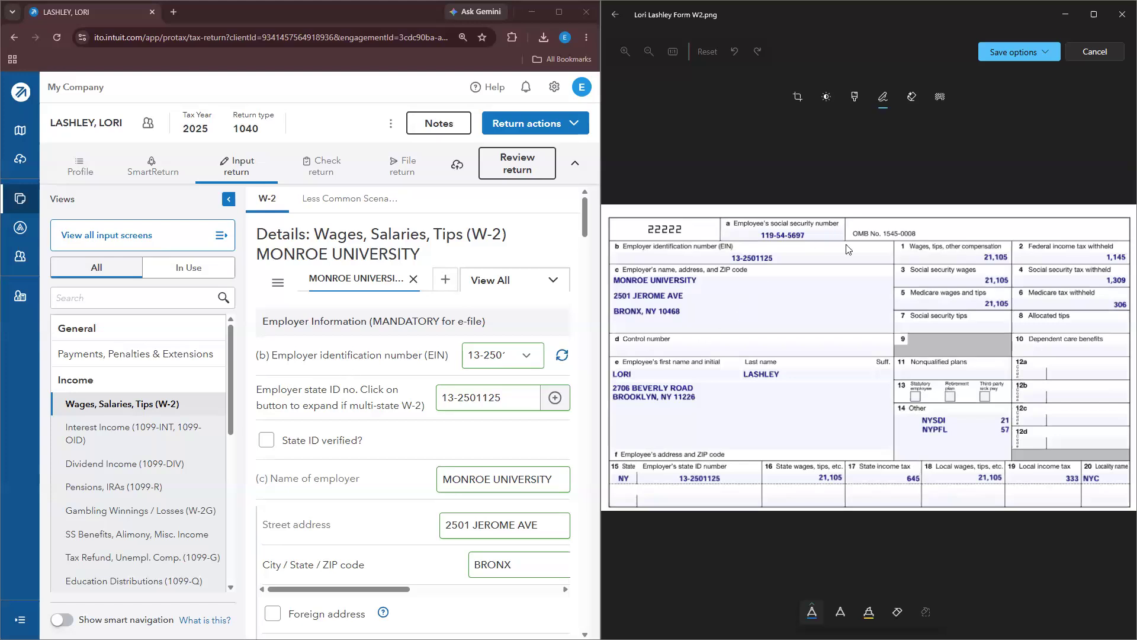
{"action": "left_click", "coordinate": [868, 612]}
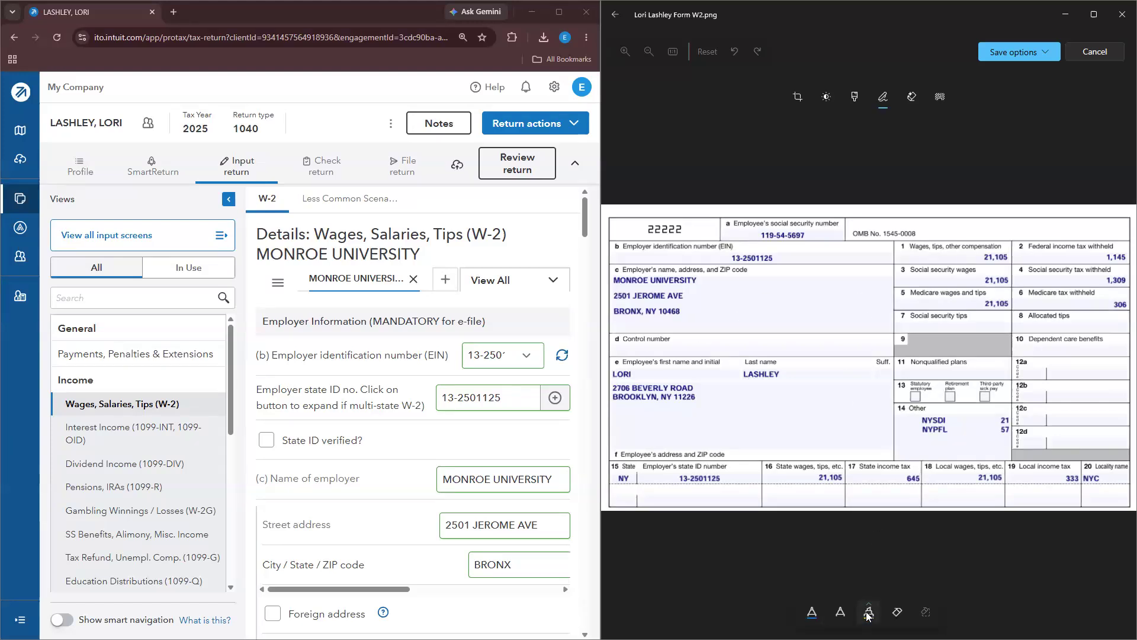
{"action": "left_click", "coordinate": [811, 613]}
Step: Tick the SSN, EIN, and employer name and address on the W-2 image
{"action": "left_click", "coordinate": [475, 398]}
{"action": "left_click", "coordinate": [676, 341]}
{"action": "left_click_drag", "start_coordinate": [748, 252], "coordinate": [767, 243]}
{"action": "mouse_move", "coordinate": [572, 416]}
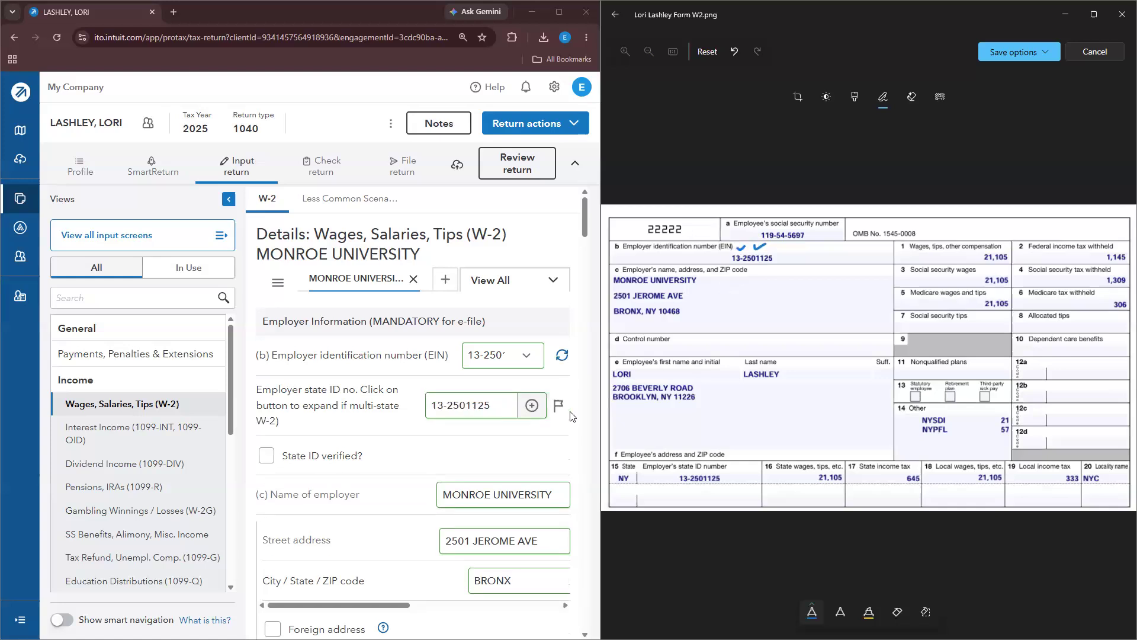
{"action": "scroll", "coordinate": [572, 416], "scroll_direction": "down", "scroll_amount": 1}
{"action": "mouse_move", "coordinate": [706, 279]}
{"action": "left_mouse_down"}
{"action": "mouse_move", "coordinate": [730, 273]}
{"action": "mouse_move", "coordinate": [723, 293]}
{"action": "mouse_move", "coordinate": [737, 301]}
{"action": "left_mouse_up"}
{"action": "scroll", "coordinate": [417, 540], "scroll_direction": "down", "scroll_amount": 2}
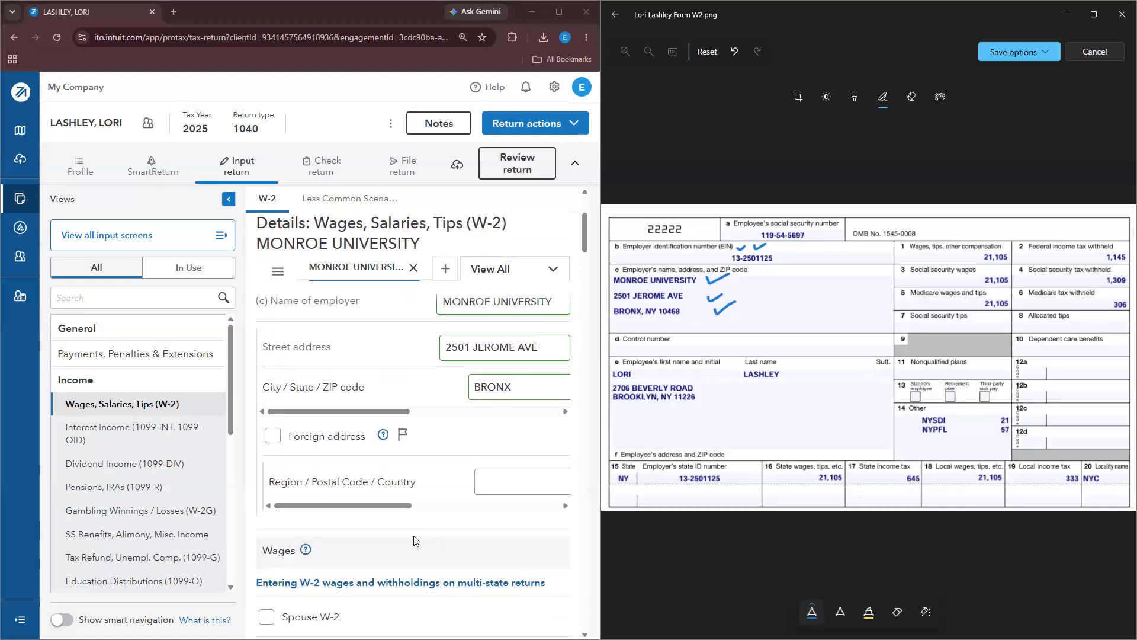
{"action": "left_click_drag", "start_coordinate": [396, 506], "coordinate": [465, 506]}
{"action": "left_click", "coordinate": [228, 203]}
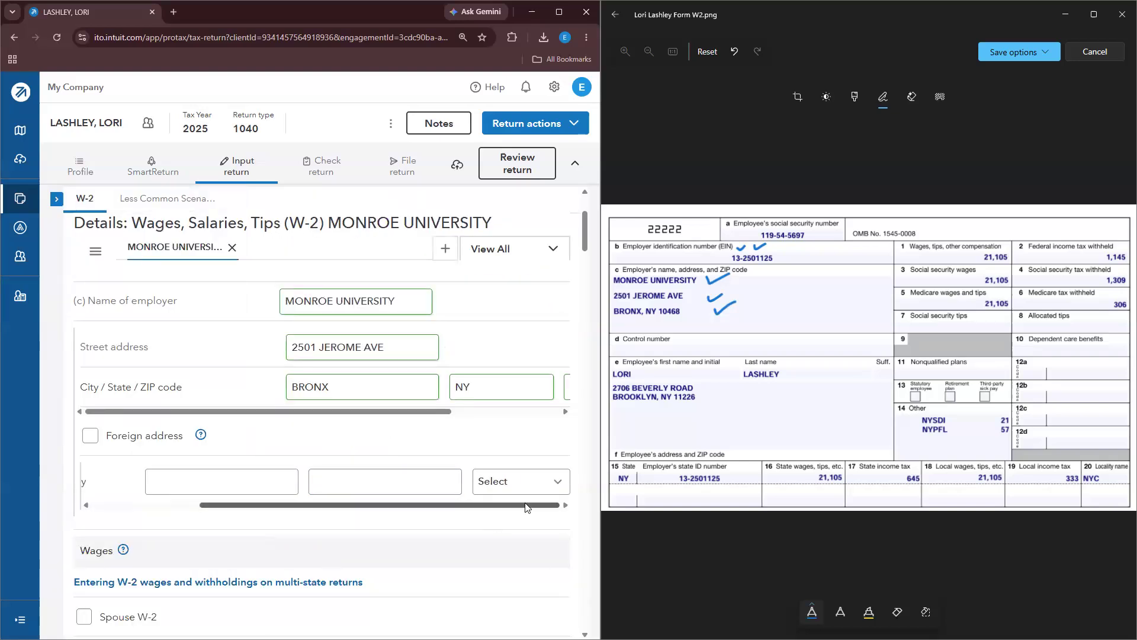
{"action": "left_click_drag", "start_coordinate": [308, 411], "coordinate": [426, 412]}
Step: Tick W-2 boxes 1, 2, 5 and 6 on the image after checking the wage rows
{"action": "scroll", "coordinate": [278, 463], "scroll_direction": "down", "scroll_amount": 2}
{"action": "scroll", "coordinate": [278, 463], "scroll_direction": "down", "scroll_amount": 4}
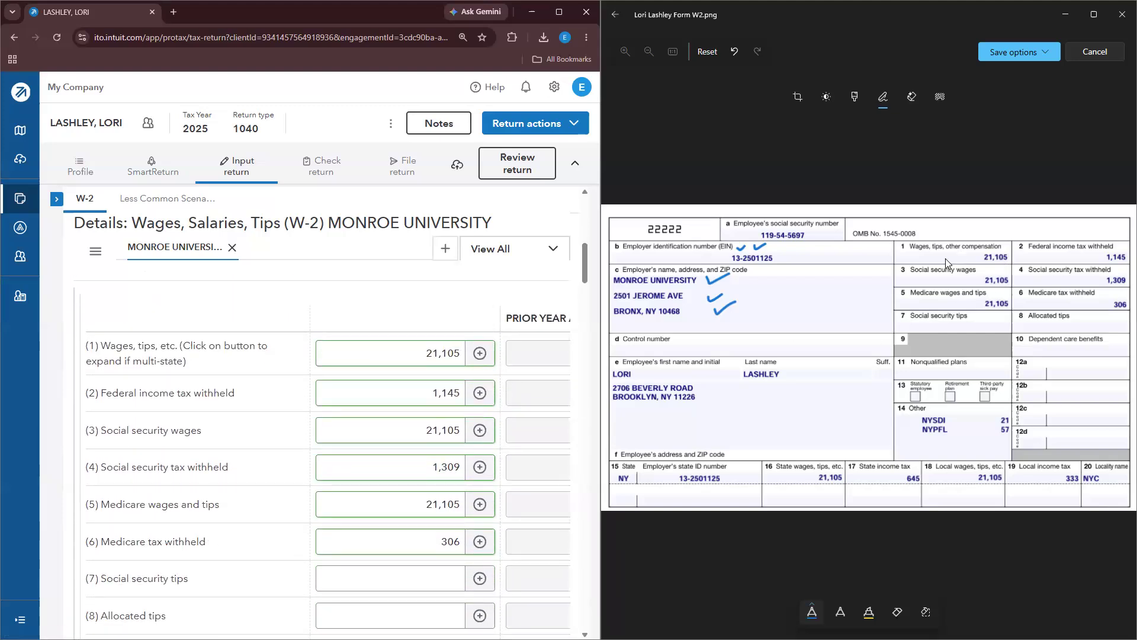
{"action": "left_click_drag", "start_coordinate": [942, 257], "coordinate": [954, 244]}
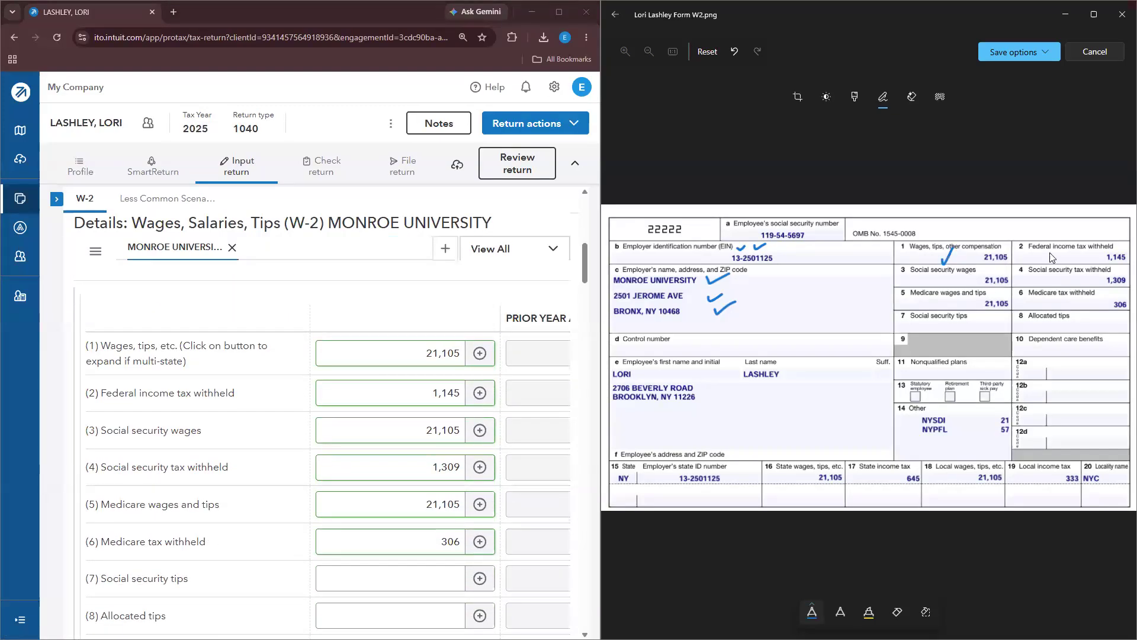
{"action": "mouse_move", "coordinate": [1061, 256]}
{"action": "left_mouse_down"}
{"action": "mouse_move", "coordinate": [1071, 249]}
{"action": "mouse_move", "coordinate": [1056, 277]}
{"action": "left_mouse_up"}
{"action": "left_click_drag", "start_coordinate": [942, 298], "coordinate": [955, 292]}
{"action": "left_click_drag", "start_coordinate": [1063, 296], "coordinate": [1076, 291]}
Step: Circle the Box 14 NYSDI and NYPFL amounts on the W-2 image
{"action": "scroll", "coordinate": [385, 391], "scroll_direction": "down", "scroll_amount": 8}
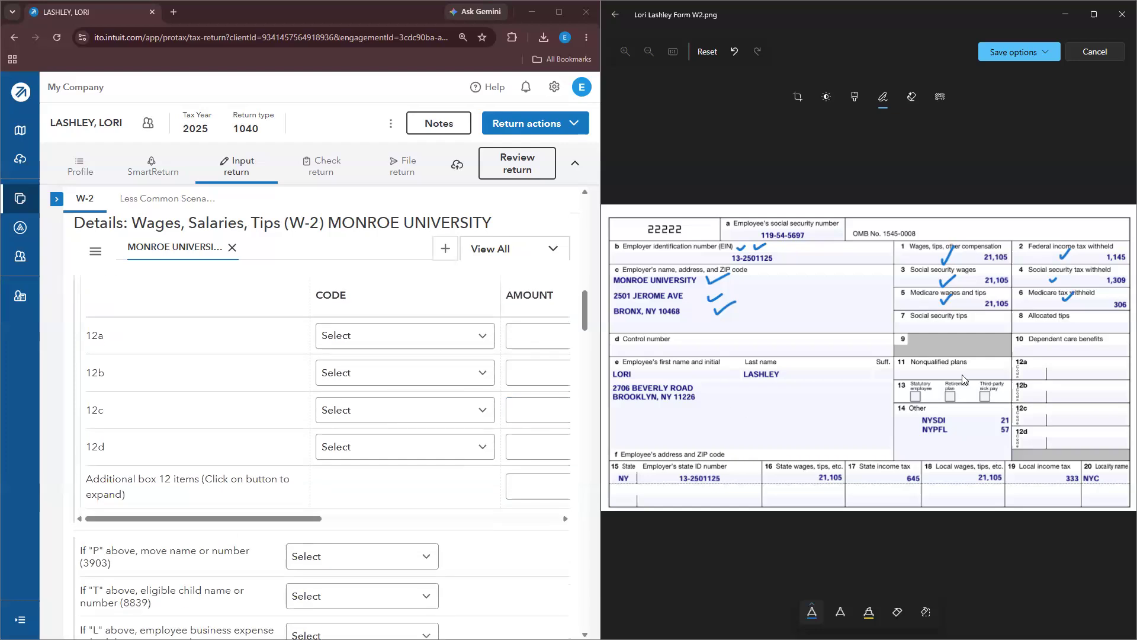
{"action": "scroll", "coordinate": [363, 424], "scroll_direction": "down", "scroll_amount": 6}
{"action": "scroll", "coordinate": [363, 424], "scroll_direction": "down", "scroll_amount": 6}
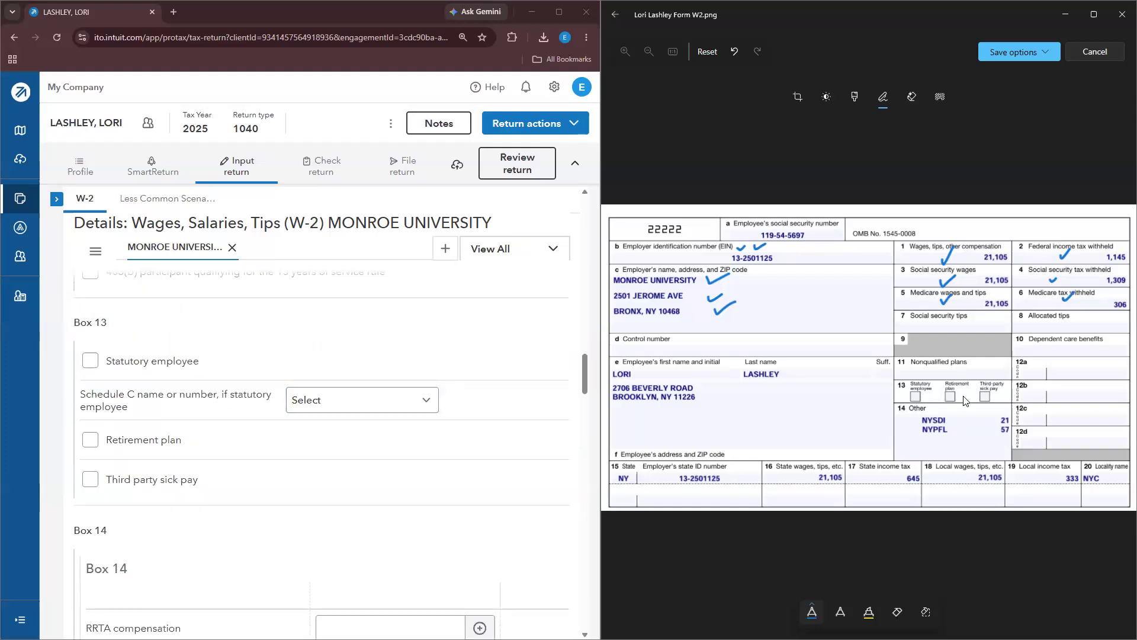
{"action": "scroll", "coordinate": [332, 414], "scroll_direction": "down", "scroll_amount": 5}
{"action": "scroll", "coordinate": [318, 394], "scroll_direction": "up", "scroll_amount": 2}
{"action": "scroll", "coordinate": [483, 419], "scroll_direction": "down", "scroll_amount": 4}
{"action": "scroll", "coordinate": [457, 443], "scroll_direction": "down", "scroll_amount": 3}
{"action": "mouse_move", "coordinate": [946, 437]}
{"action": "left_mouse_down"}
{"action": "mouse_move", "coordinate": [946, 402]}
{"action": "mouse_move", "coordinate": [908, 422]}
{"action": "mouse_move", "coordinate": [948, 439]}
{"action": "left_mouse_up"}
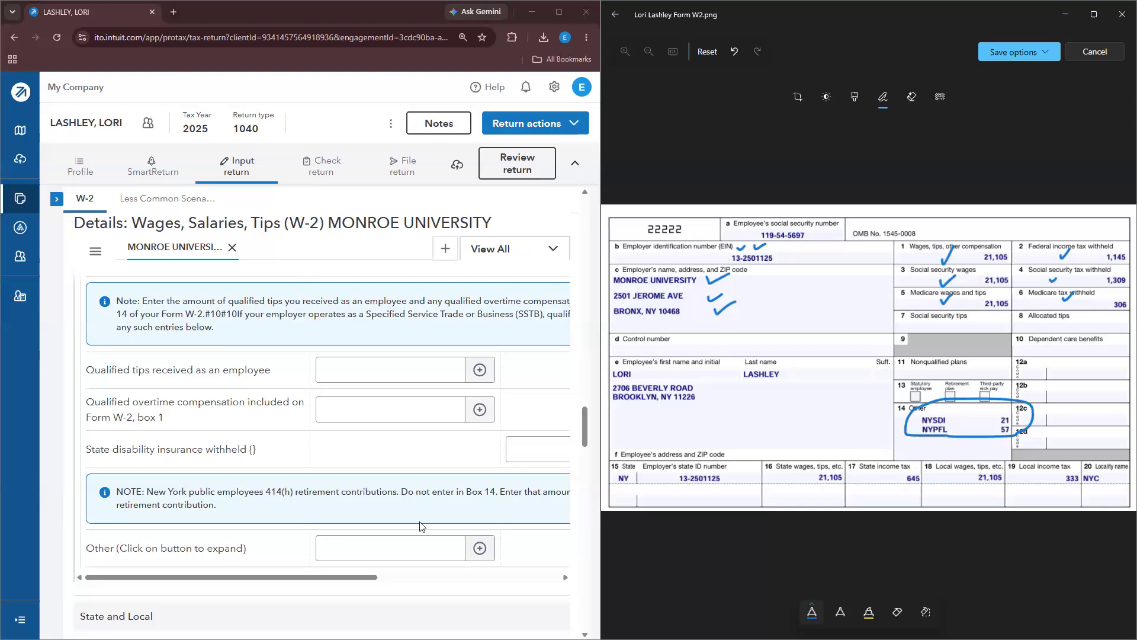
{"action": "scroll", "coordinate": [423, 527], "scroll_direction": "down", "scroll_amount": 1}
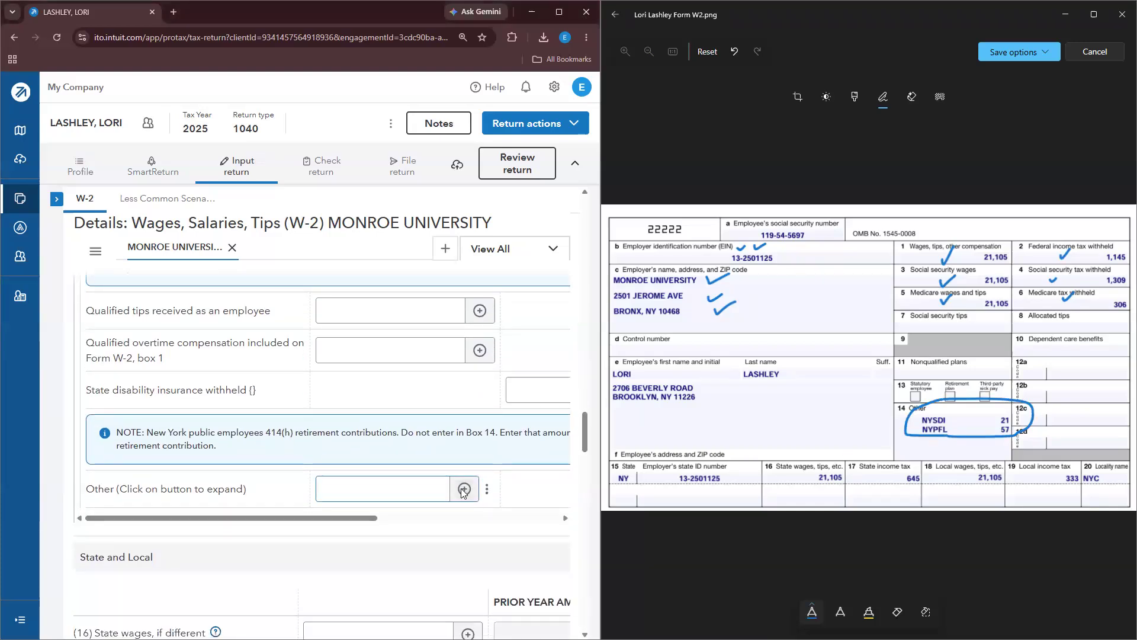
Step: Enter Box 14 Other rows NYSDI 21 and NYPFL 57, totalling 78
{"action": "left_click", "coordinate": [463, 490]}
{"action": "left_click", "coordinate": [186, 264]}
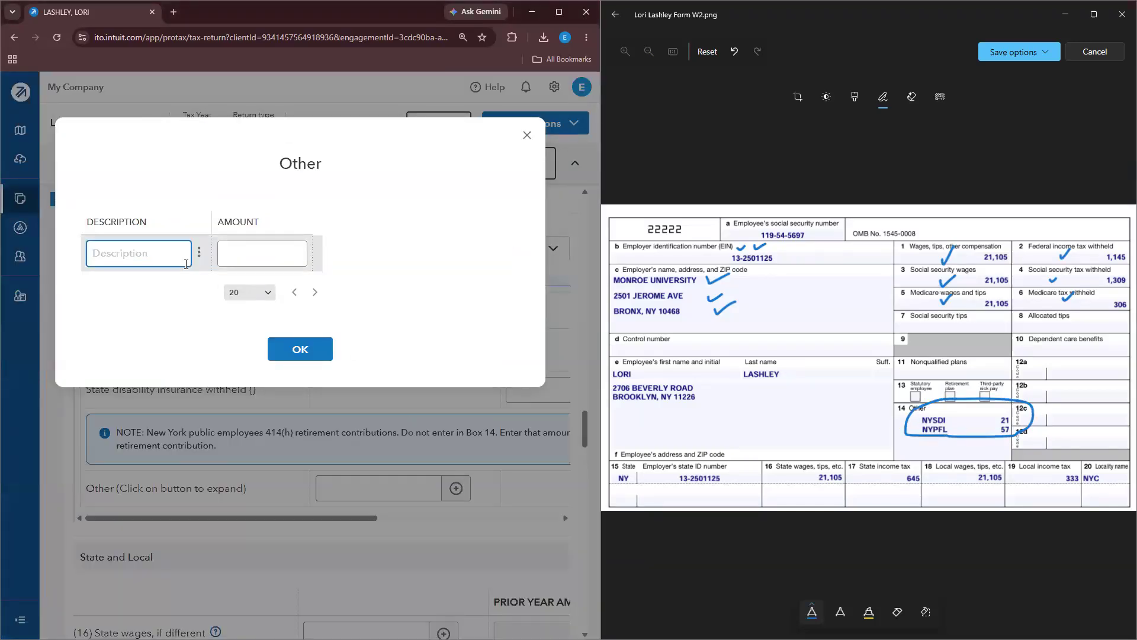
{"action": "type", "text": "NYSDI"}
{"action": "key", "text": "Tab"}
{"action": "key", "text": "Tab"}
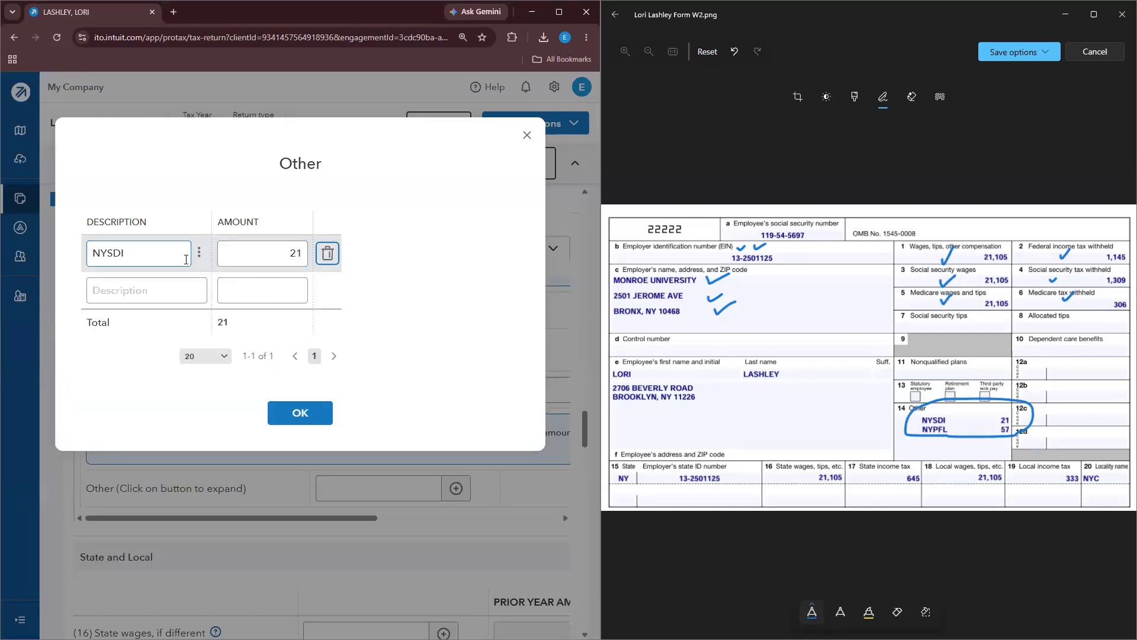
{"action": "type", "text": "NYPFL"}
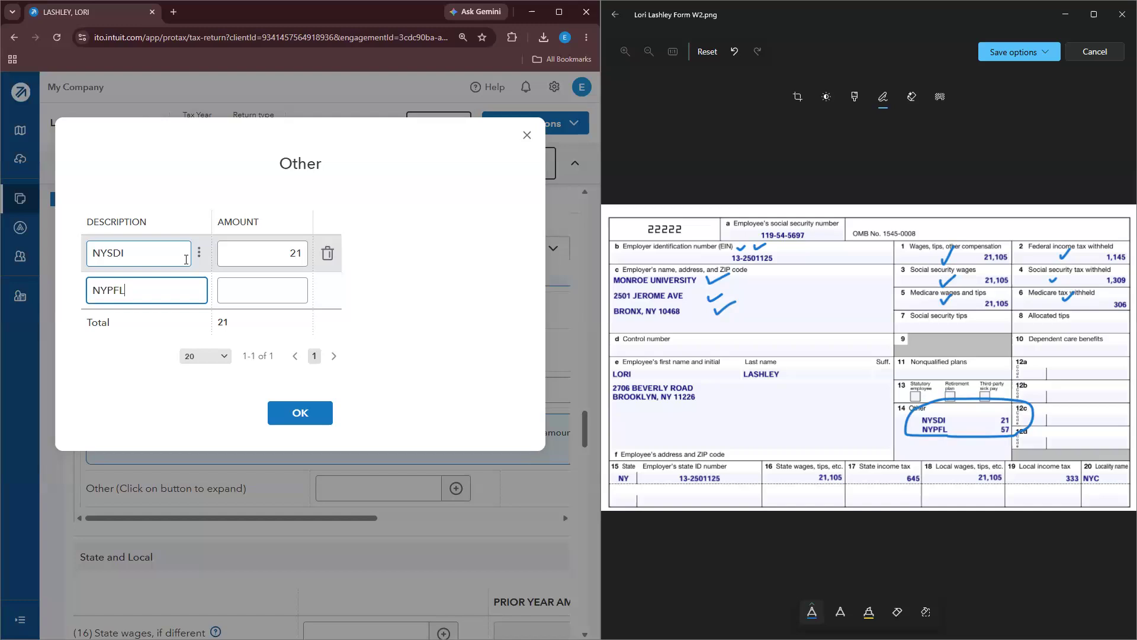
{"action": "key", "text": "Tab"}
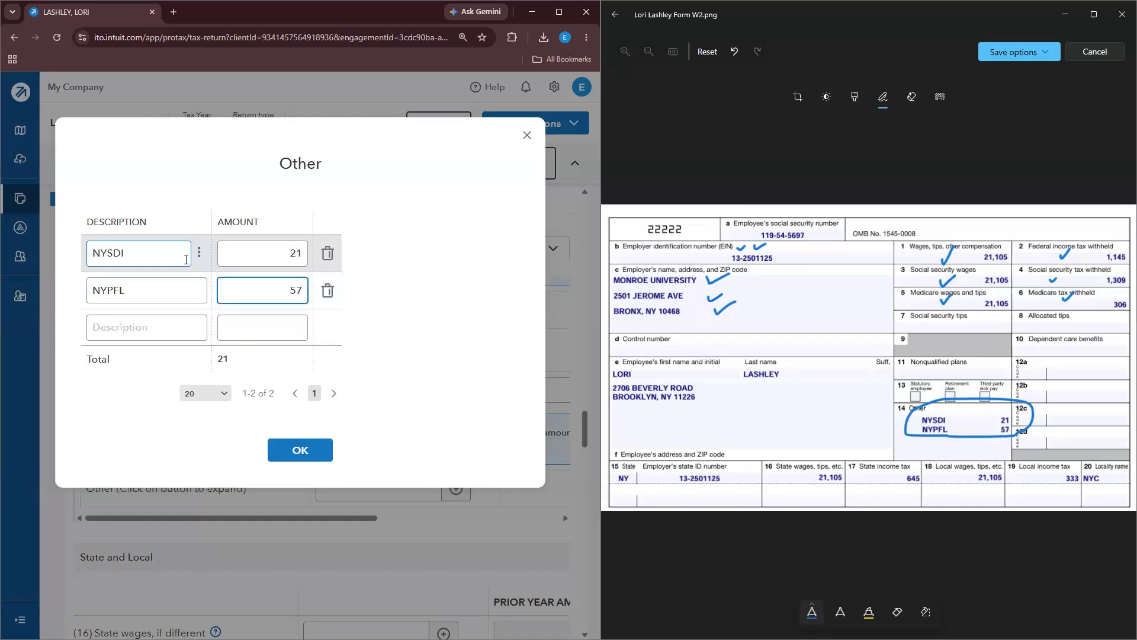
{"action": "type", "text": "57"}
{"action": "left_click", "coordinate": [302, 452]}
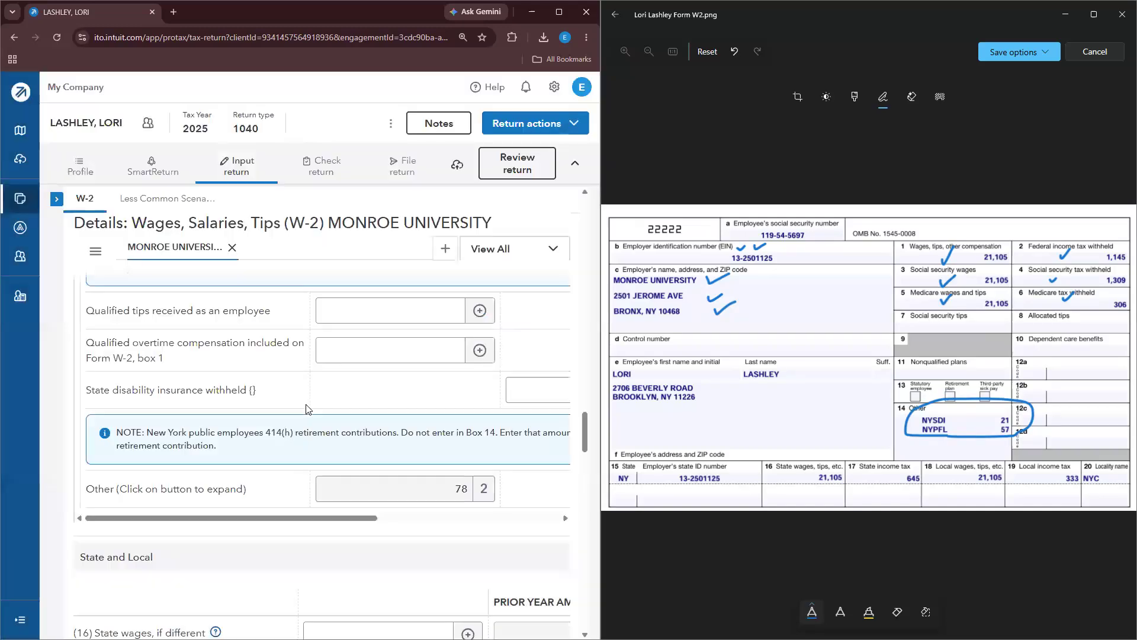
Step: Tick W-2 boxes 16 and 17 on the image and enter 21,105 as state wages
{"action": "scroll", "coordinate": [311, 415], "scroll_direction": "down", "scroll_amount": 1}
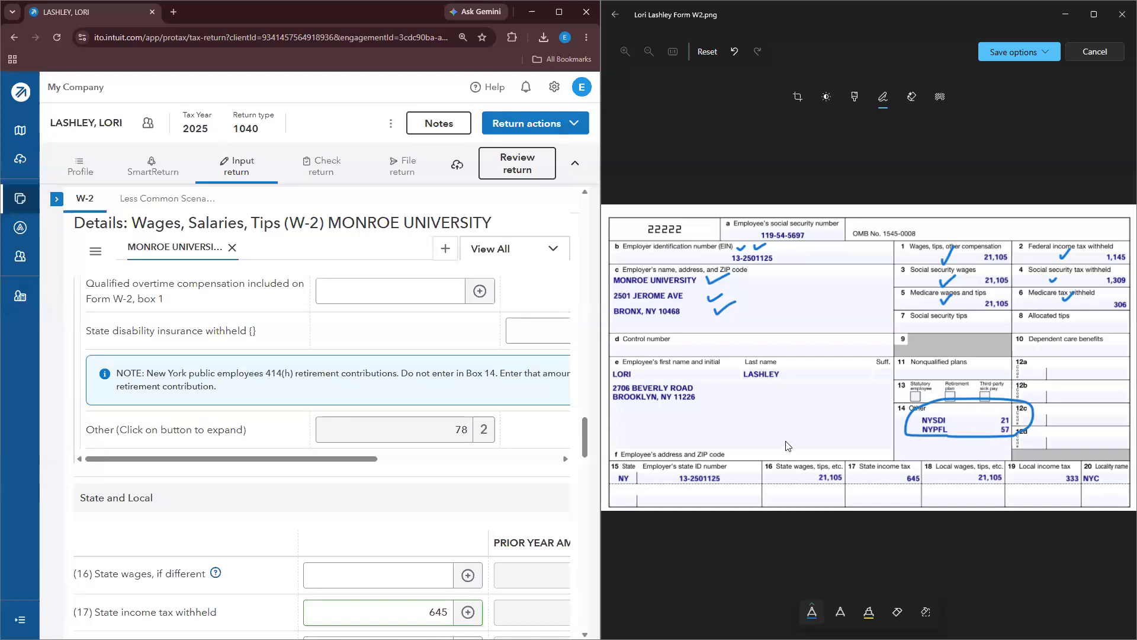
{"action": "scroll", "coordinate": [481, 440], "scroll_direction": "down", "scroll_amount": 4}
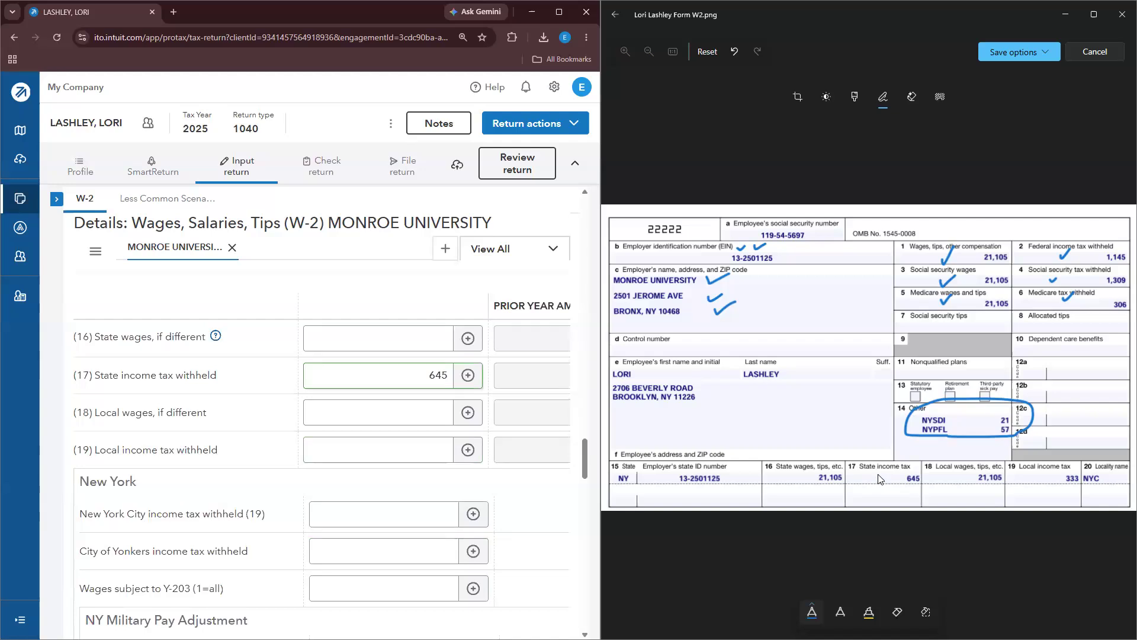
{"action": "left_click_drag", "start_coordinate": [879, 479], "coordinate": [889, 461]}
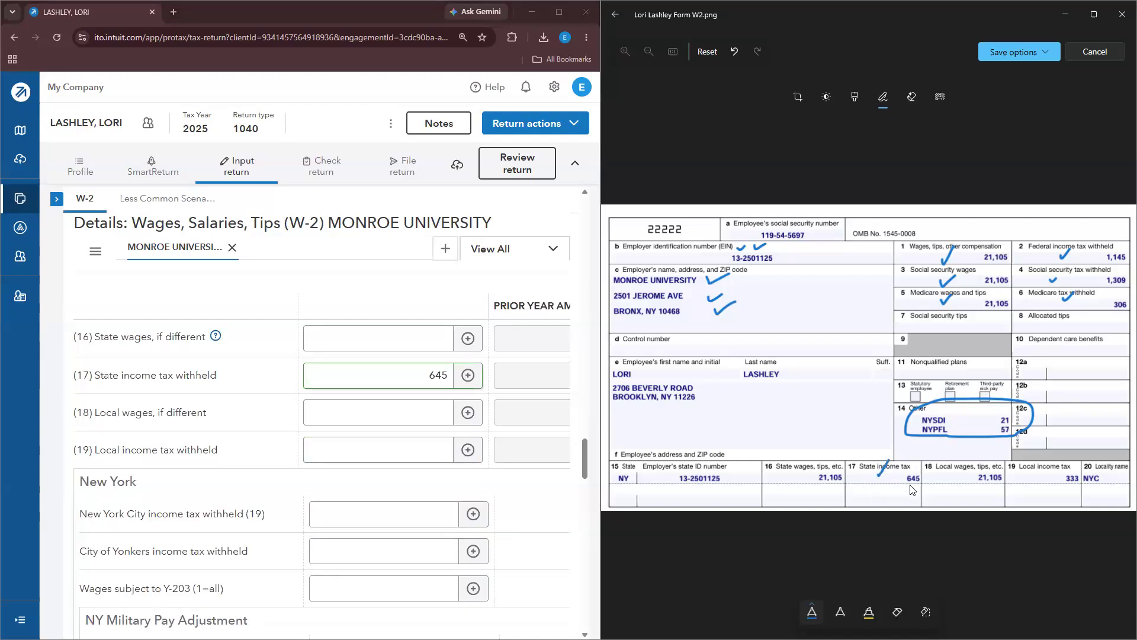
{"action": "mouse_move", "coordinate": [793, 475]}
{"action": "left_mouse_down"}
{"action": "mouse_move", "coordinate": [799, 483]}
{"action": "mouse_move", "coordinate": [818, 465]}
{"action": "left_mouse_up"}
{"action": "left_click", "coordinate": [390, 341]}
{"action": "type", "text": "21105"}
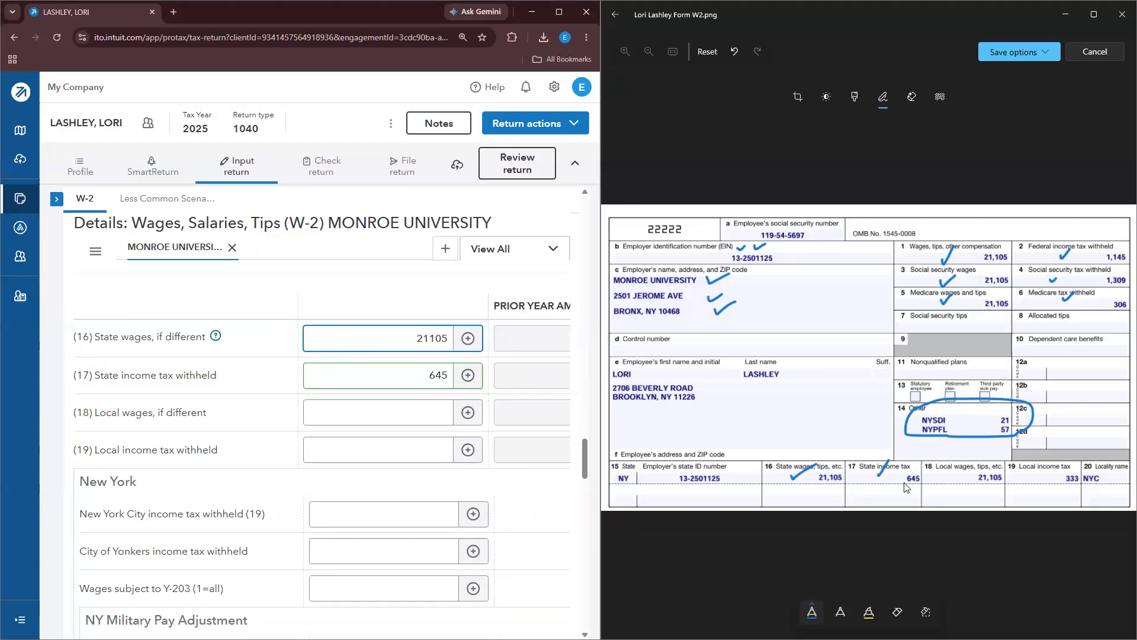
{"action": "left_click", "coordinate": [216, 342]}
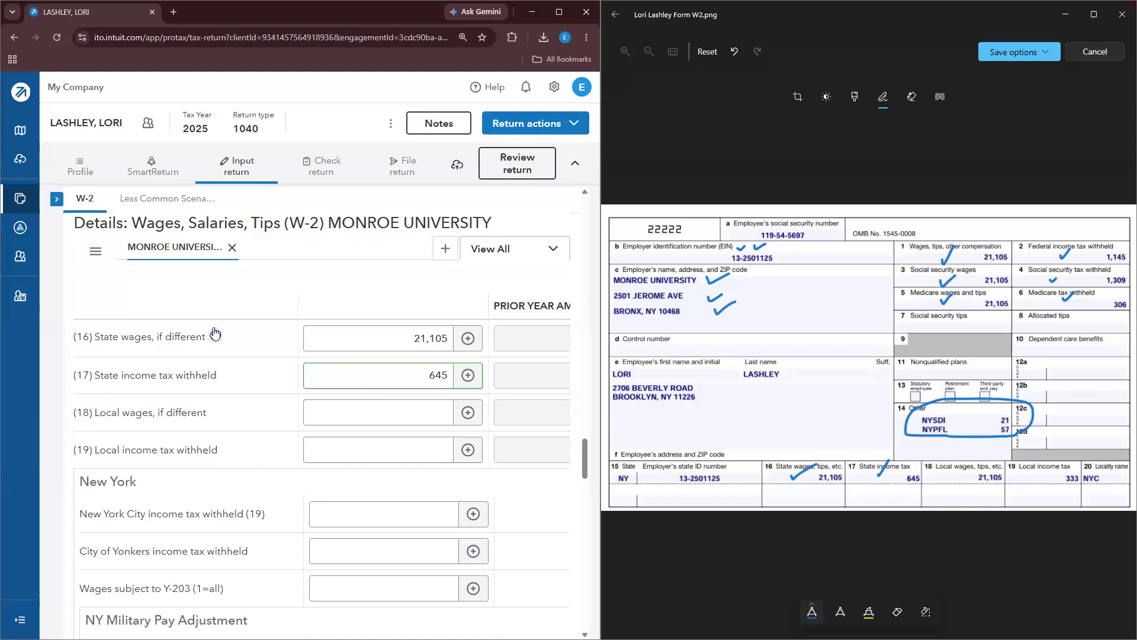
Step: Clear the state wages amount and check the state wages overrides in the e-file table
{"action": "left_click", "coordinate": [403, 338]}
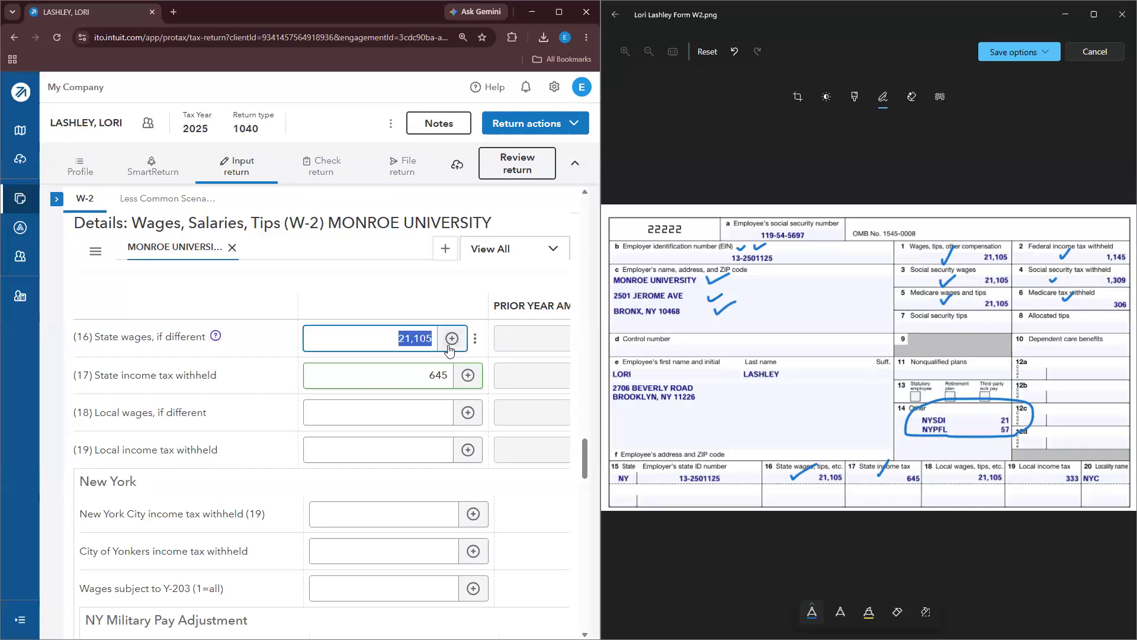
{"action": "key", "text": "BackSpace"}
{"action": "scroll", "coordinate": [429, 345], "scroll_direction": "down", "scroll_amount": 10}
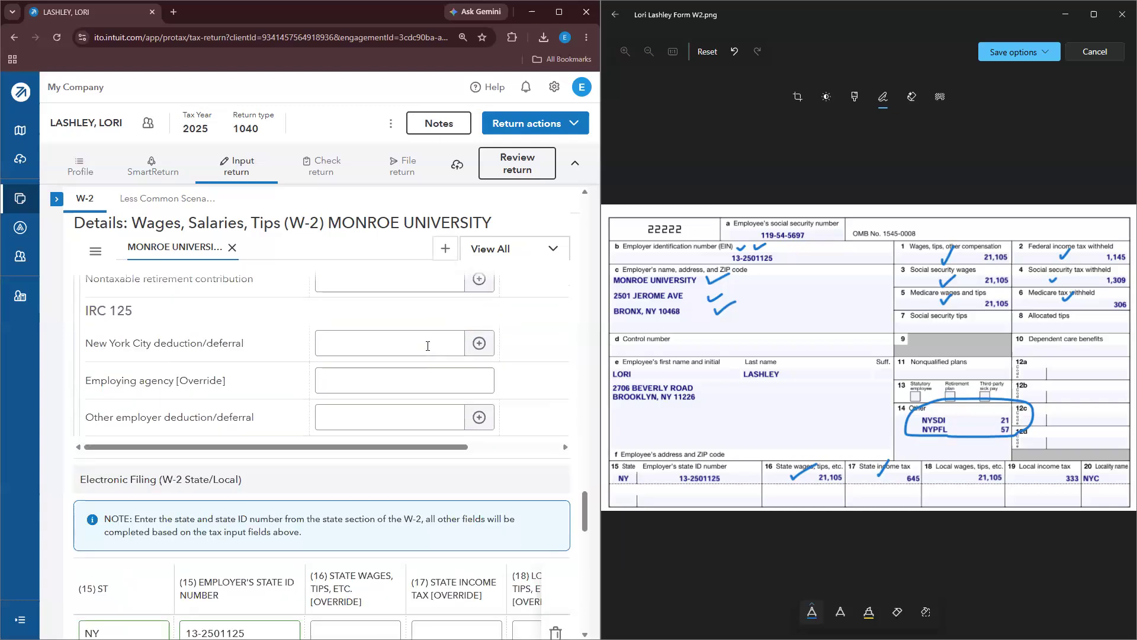
{"action": "scroll", "coordinate": [427, 345], "scroll_direction": "down", "scroll_amount": 3}
{"action": "left_click", "coordinate": [330, 502]}
{"action": "left_click", "coordinate": [341, 451]}
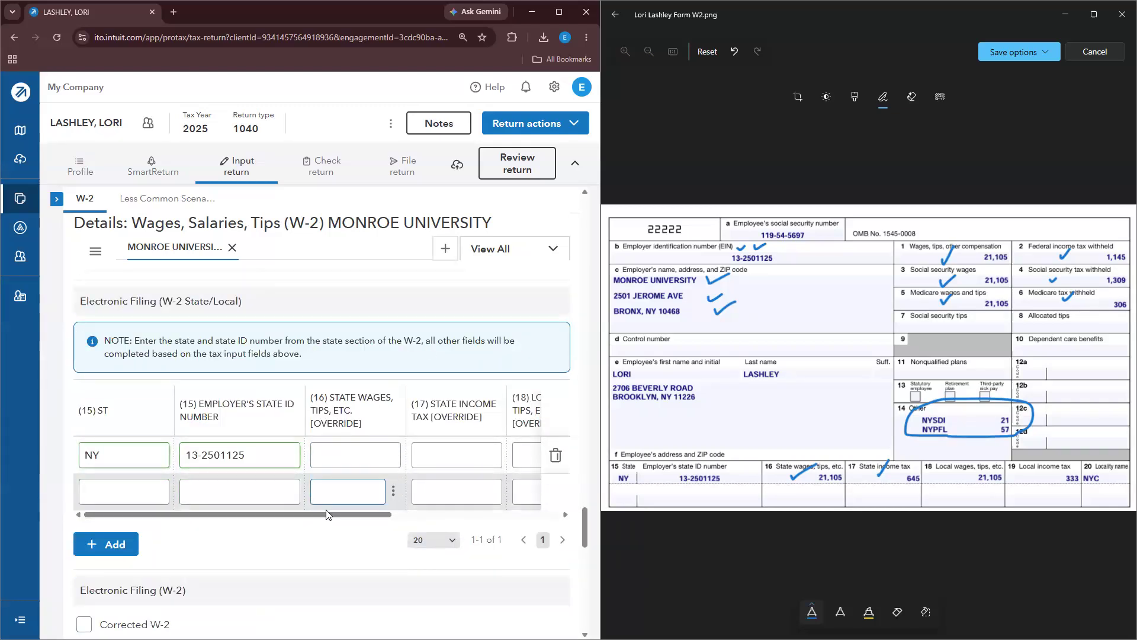
{"action": "scroll", "coordinate": [368, 517], "scroll_direction": "right", "scroll_amount": 5}
{"action": "scroll", "coordinate": [413, 520], "scroll_direction": "left", "scroll_amount": 5}
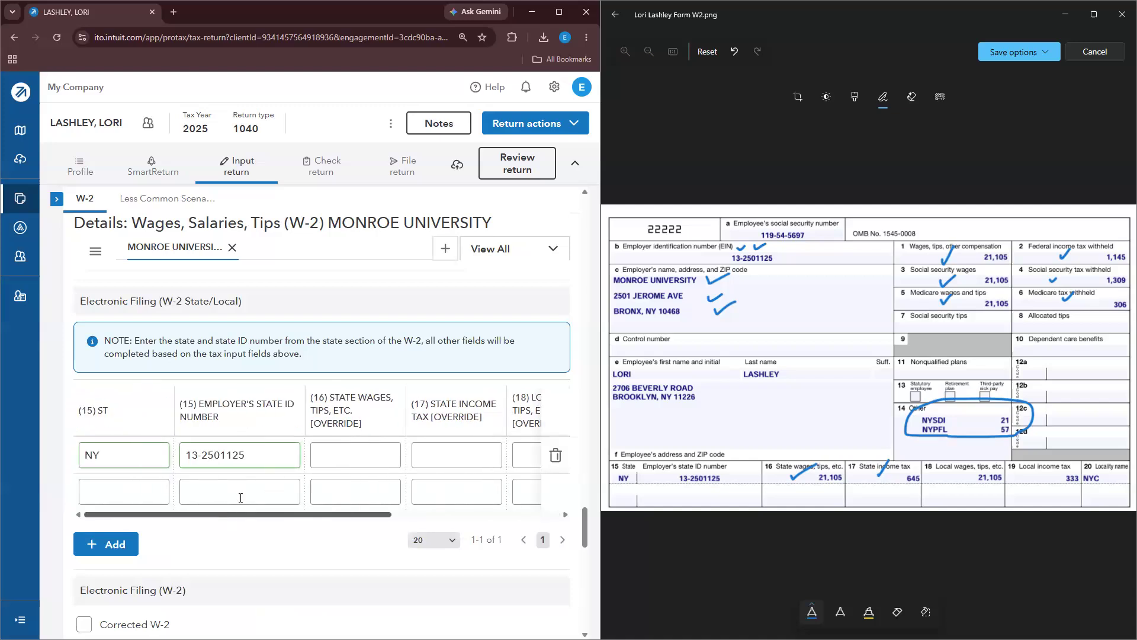
{"action": "scroll", "coordinate": [243, 505], "scroll_direction": "up", "scroll_amount": 10}
{"action": "scroll", "coordinate": [243, 505], "scroll_direction": "up", "scroll_amount": 2}
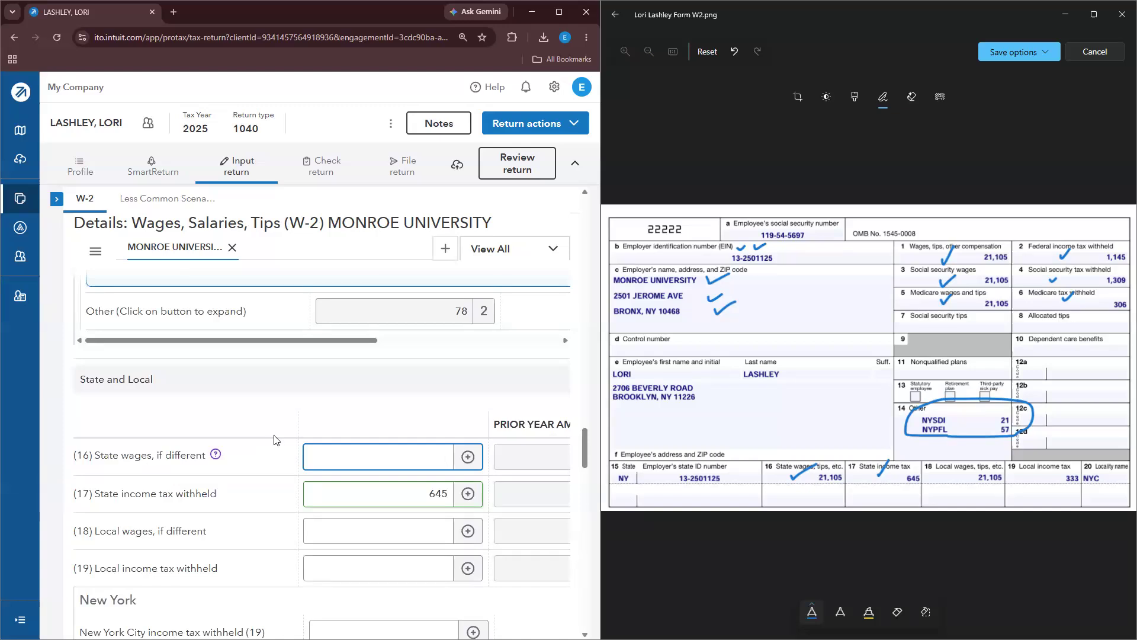
Step: Enter 21,105 local wages and 333 local income tax withheld
{"action": "type", "text": "105"}
{"action": "left_click", "coordinate": [398, 536]}
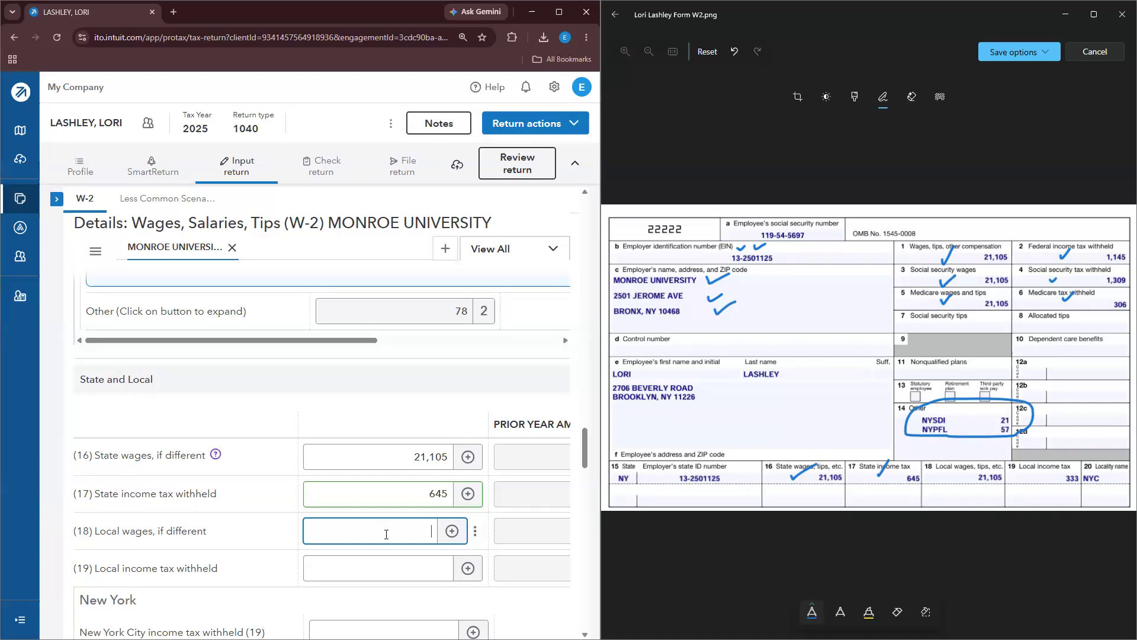
{"action": "type", "text": "5"}
{"action": "left_click", "coordinate": [400, 568]}
{"action": "left_click", "coordinate": [447, 355]}
Step: Tick the local wage and tax boxes on the W-2 image and open the forms review
{"action": "scroll", "coordinate": [447, 354], "scroll_direction": "down", "scroll_amount": 2}
{"action": "scroll", "coordinate": [381, 402], "scroll_direction": "down", "scroll_amount": 1}
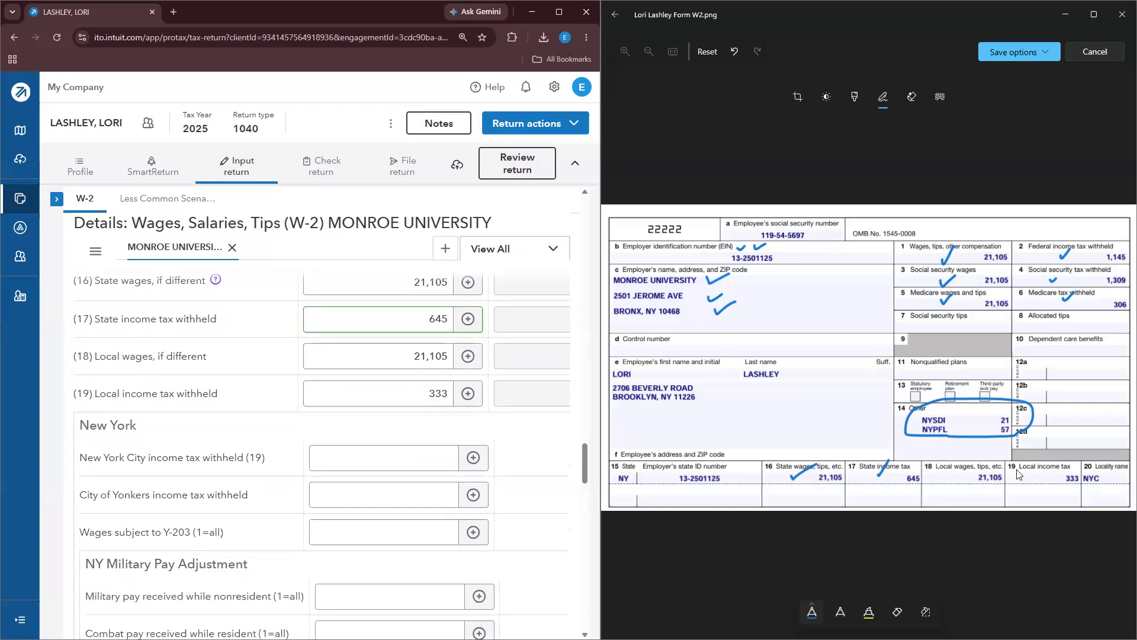
{"action": "left_click_drag", "start_coordinate": [941, 472], "coordinate": [961, 468]}
{"action": "left_click_drag", "start_coordinate": [1044, 472], "coordinate": [1058, 467]}
{"action": "scroll", "coordinate": [417, 452], "scroll_direction": "up", "scroll_amount": 3}
{"action": "scroll", "coordinate": [416, 451], "scroll_direction": "up", "scroll_amount": 2}
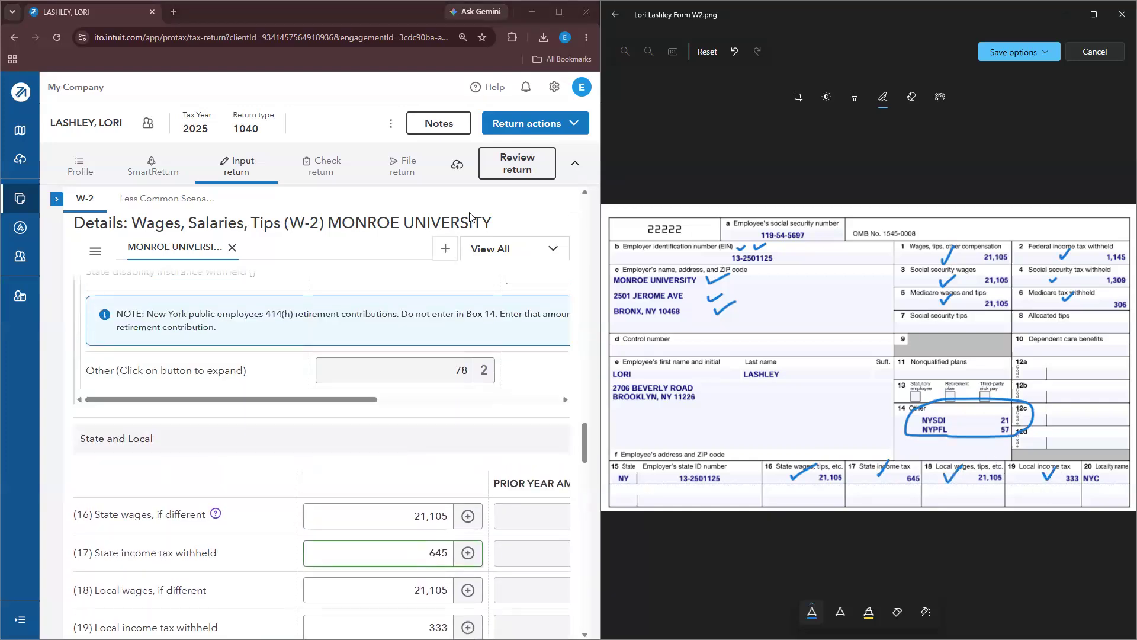
{"action": "left_click", "coordinate": [510, 172]}
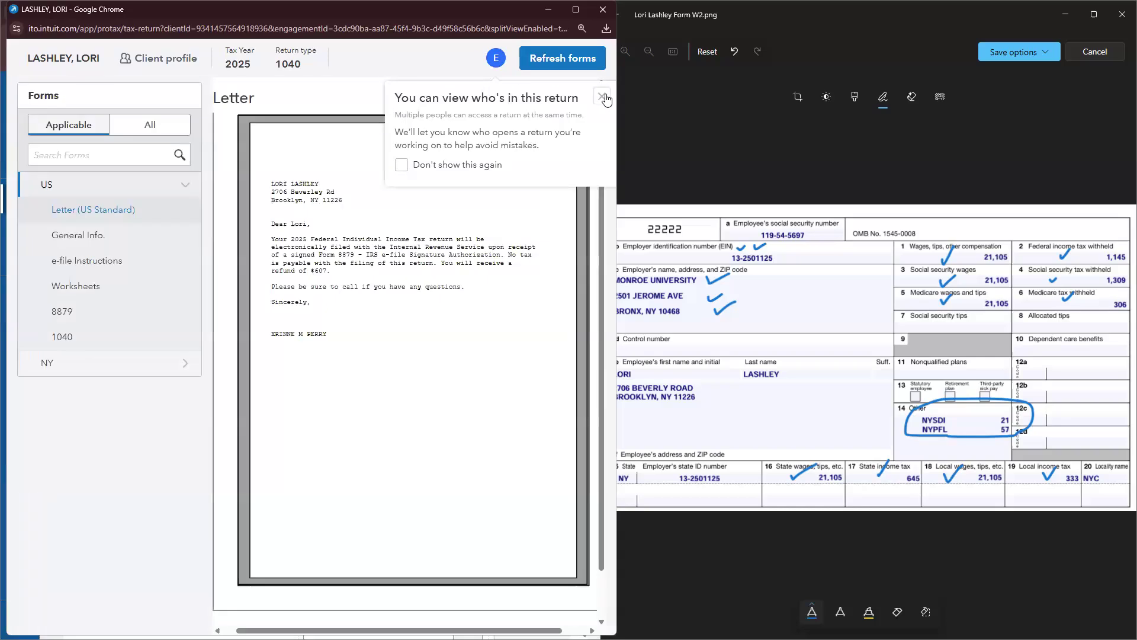
Step: Dismiss the return notice and scroll through the federal Form 1040
{"action": "left_click", "coordinate": [603, 96]}
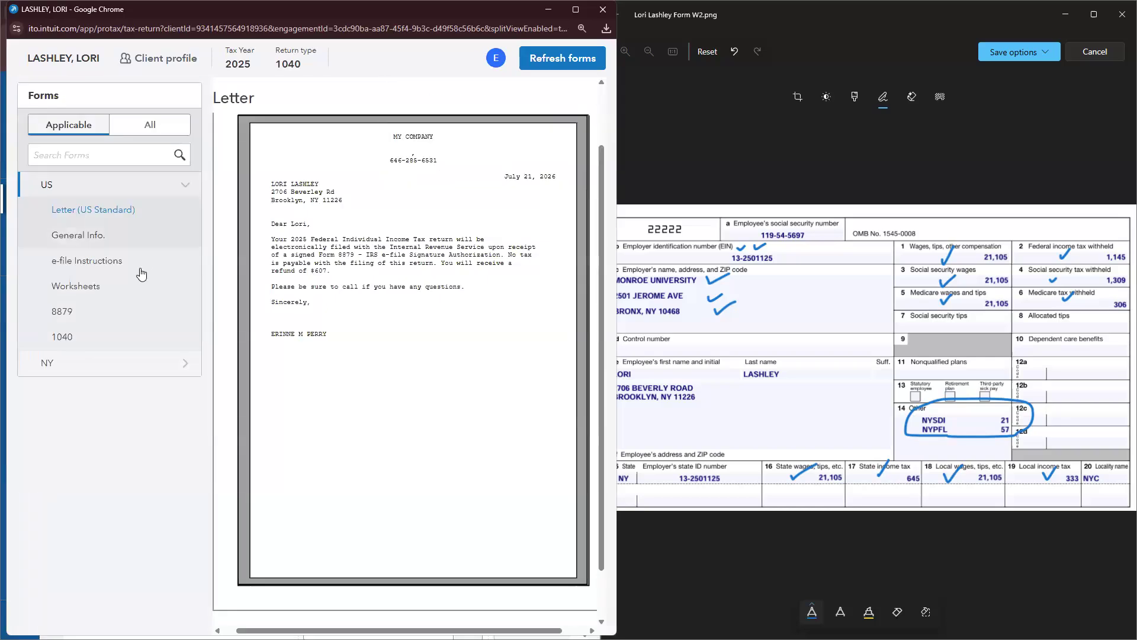
{"action": "left_click", "coordinate": [89, 336]}
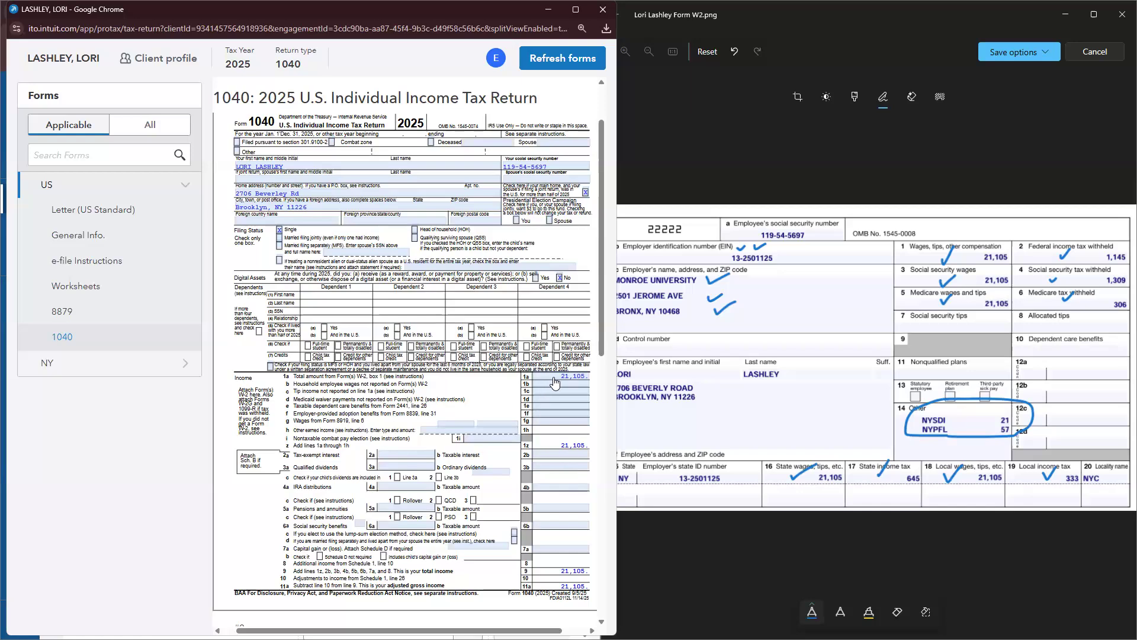
{"action": "scroll", "coordinate": [545, 403], "scroll_direction": "down", "scroll_amount": 6}
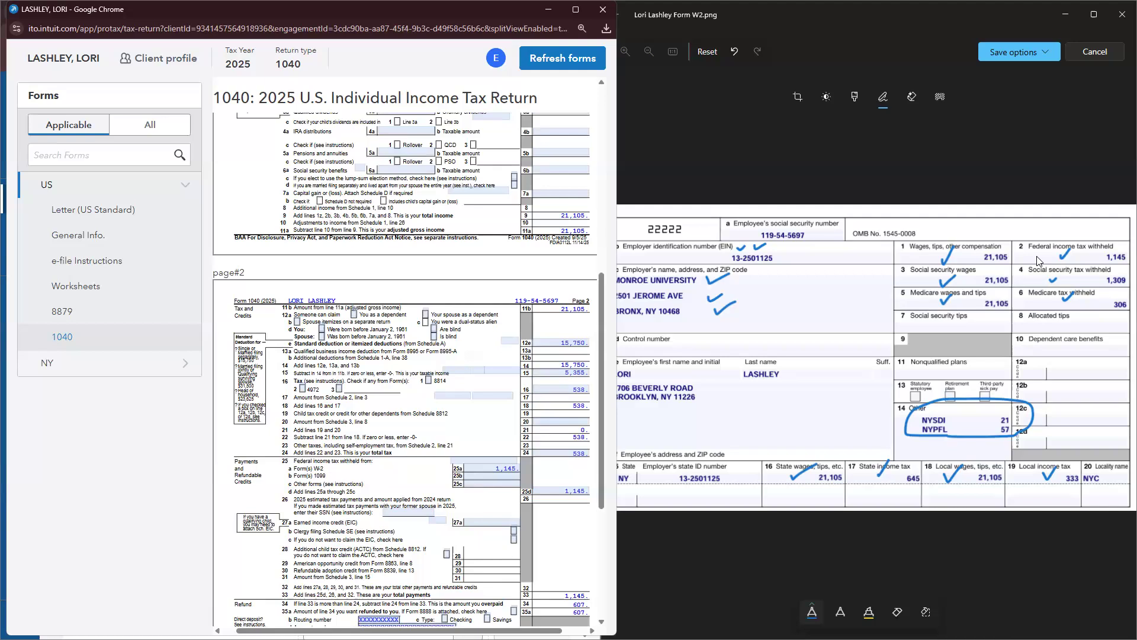
Step: Review the New York IT-201 and close the forms review window
{"action": "left_click", "coordinate": [66, 372]}
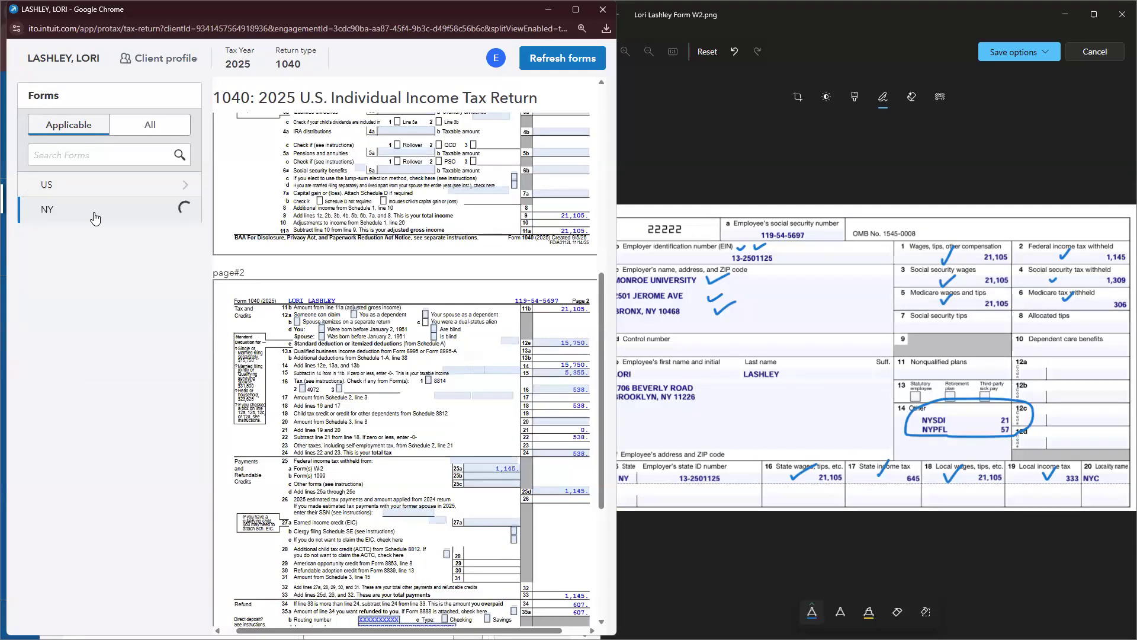
{"action": "left_click", "coordinate": [74, 336]}
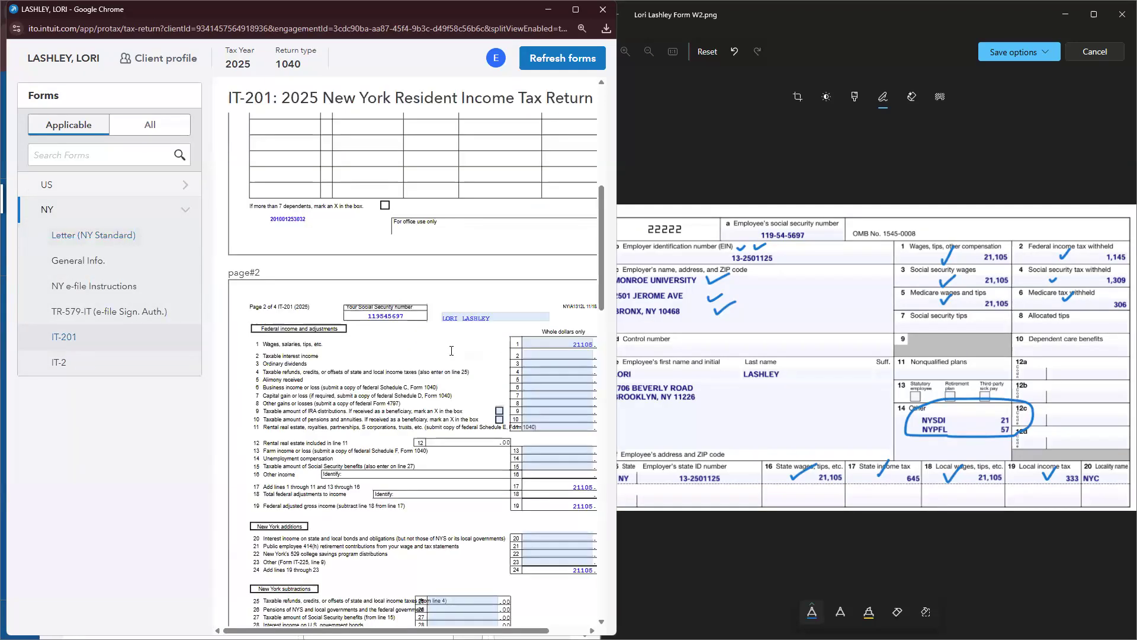
{"action": "scroll", "coordinate": [451, 351], "scroll_direction": "down", "scroll_amount": 18}
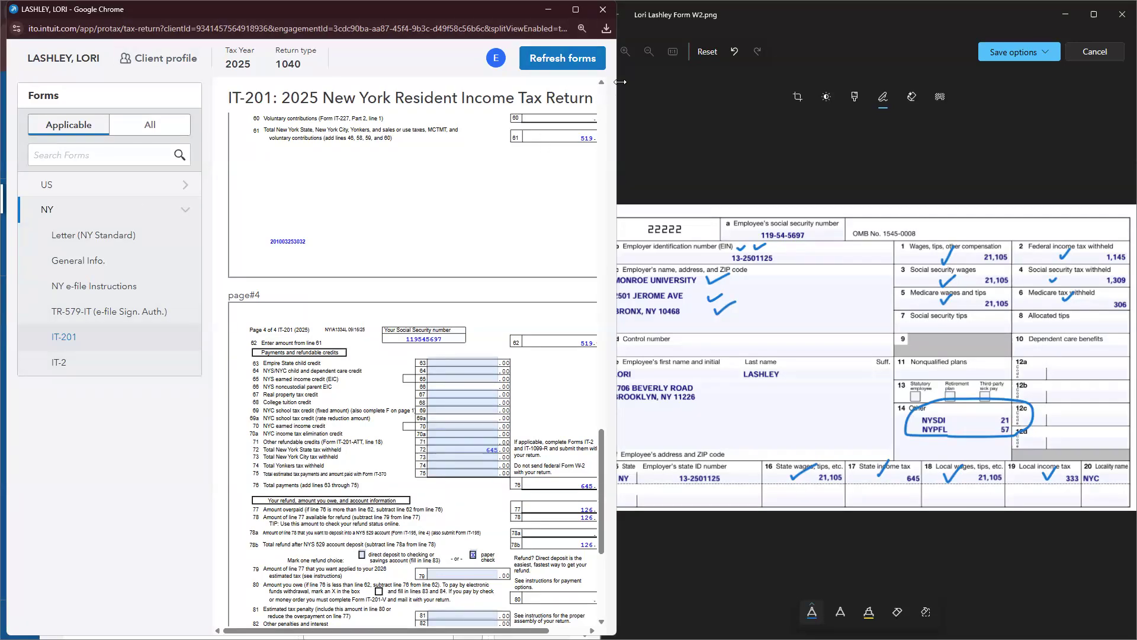
{"action": "left_click_drag", "start_coordinate": [391, 2], "coordinate": [422, 140]}
{"action": "left_click", "coordinate": [602, 149]}
{"action": "scroll", "coordinate": [332, 515], "scroll_direction": "down", "scroll_amount": 3}
{"action": "scroll", "coordinate": [372, 450], "scroll_direction": "down", "scroll_amount": 2}
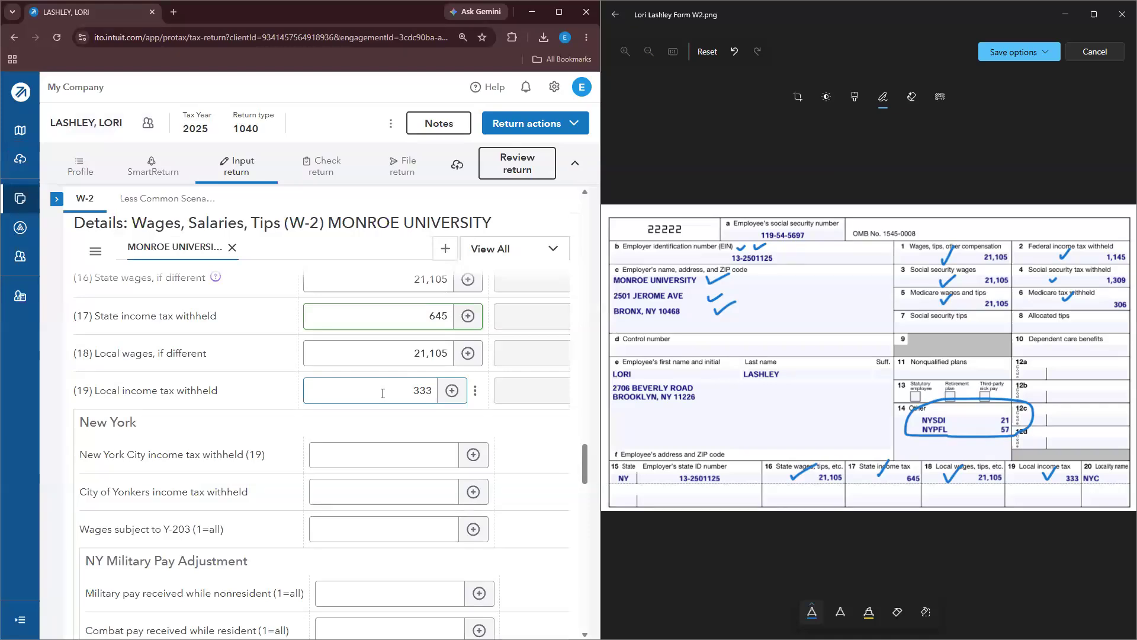
Step: Move 333 from Local income tax withheld to New York City income tax withheld, then reopen the review
{"action": "left_click", "coordinate": [447, 391]}
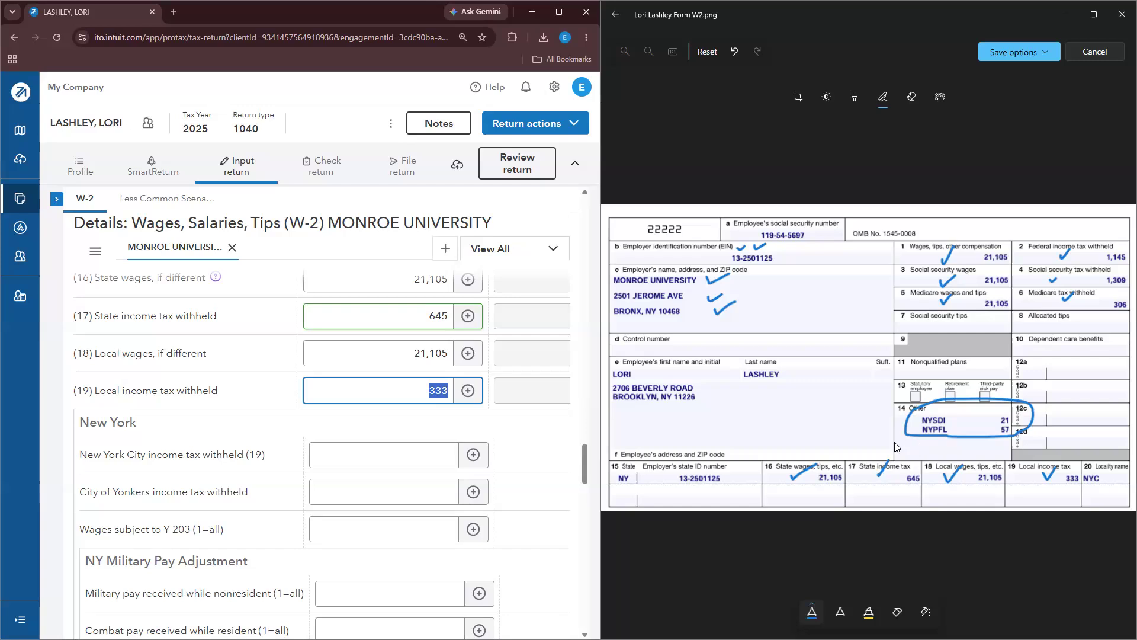
{"action": "key", "text": "BackSpace"}
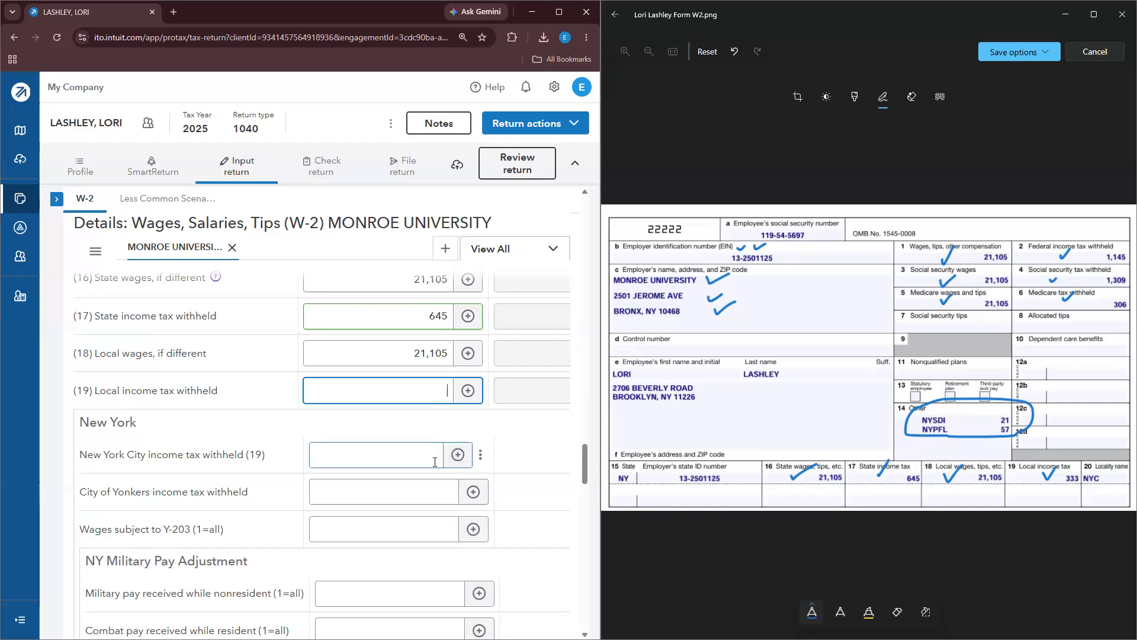
{"action": "left_click", "coordinate": [435, 457]}
{"action": "type", "text": "333"}
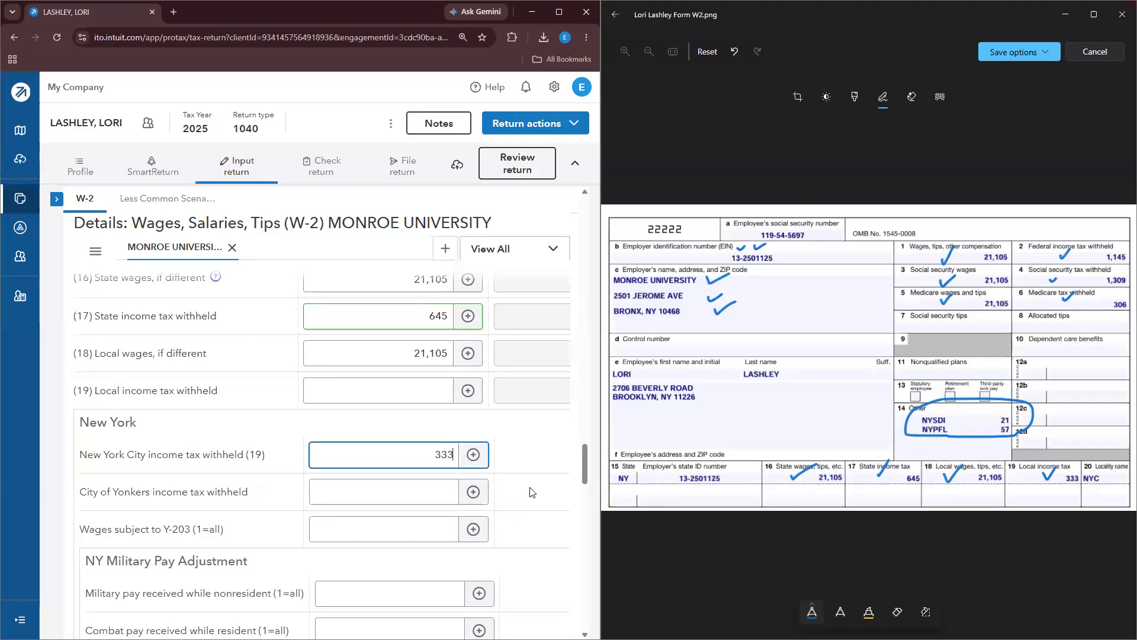
{"action": "left_click", "coordinate": [537, 491]}
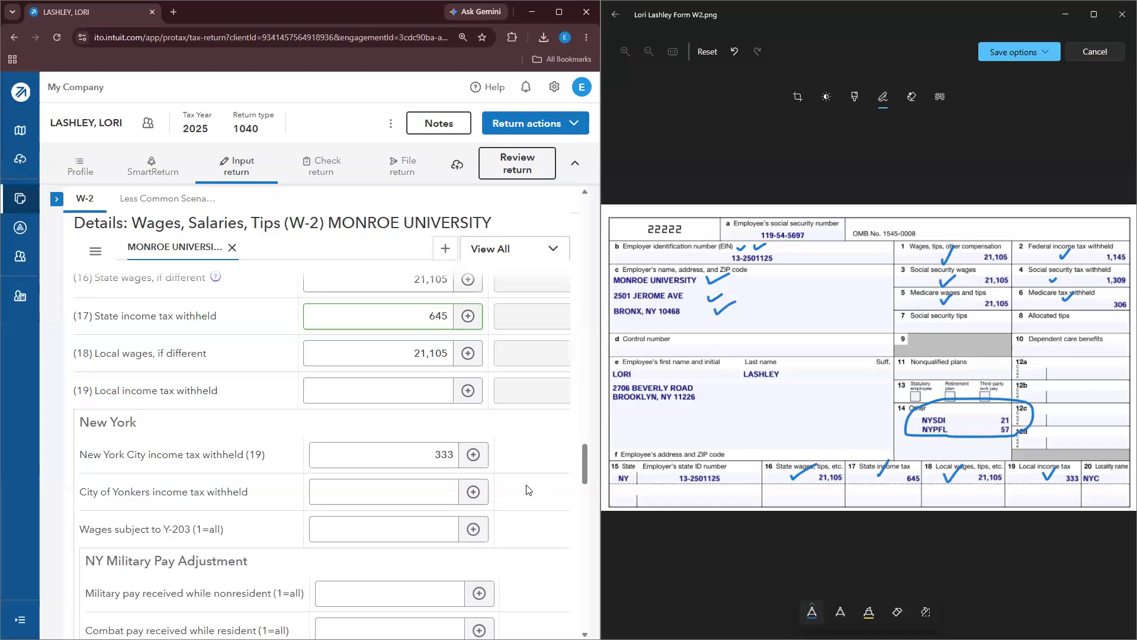
{"action": "left_click", "coordinate": [517, 164]}
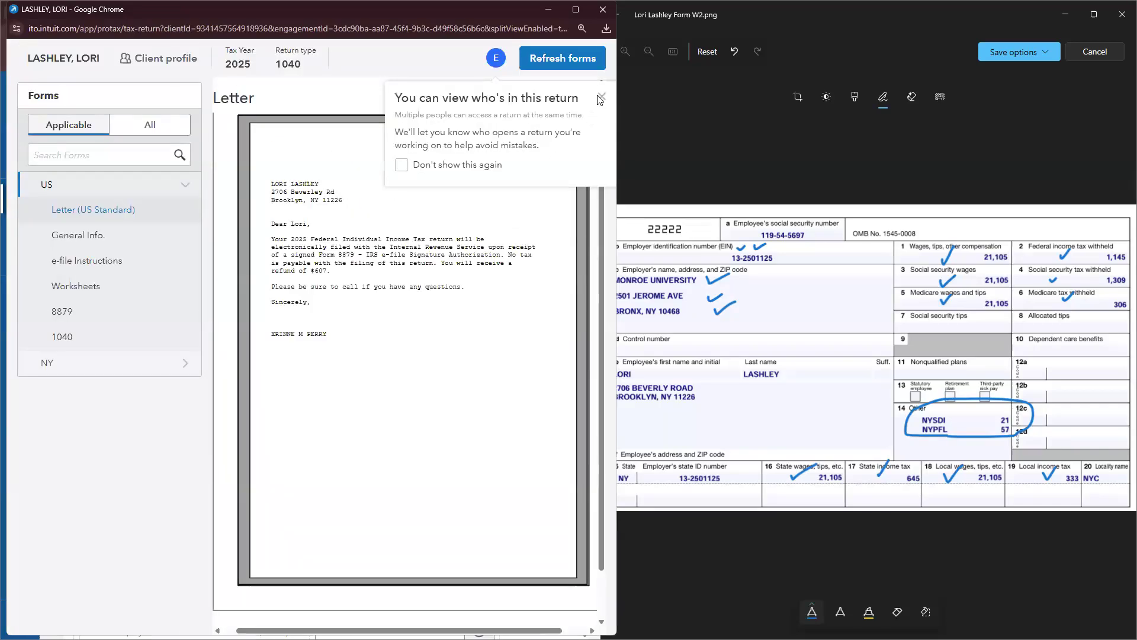
Step: Check the IT-201 through page 4, now showing 333 NYC tax and a $459 refund, then close it
{"action": "left_click", "coordinate": [599, 100]}
{"action": "left_click", "coordinate": [66, 364]}
{"action": "left_click", "coordinate": [84, 217]}
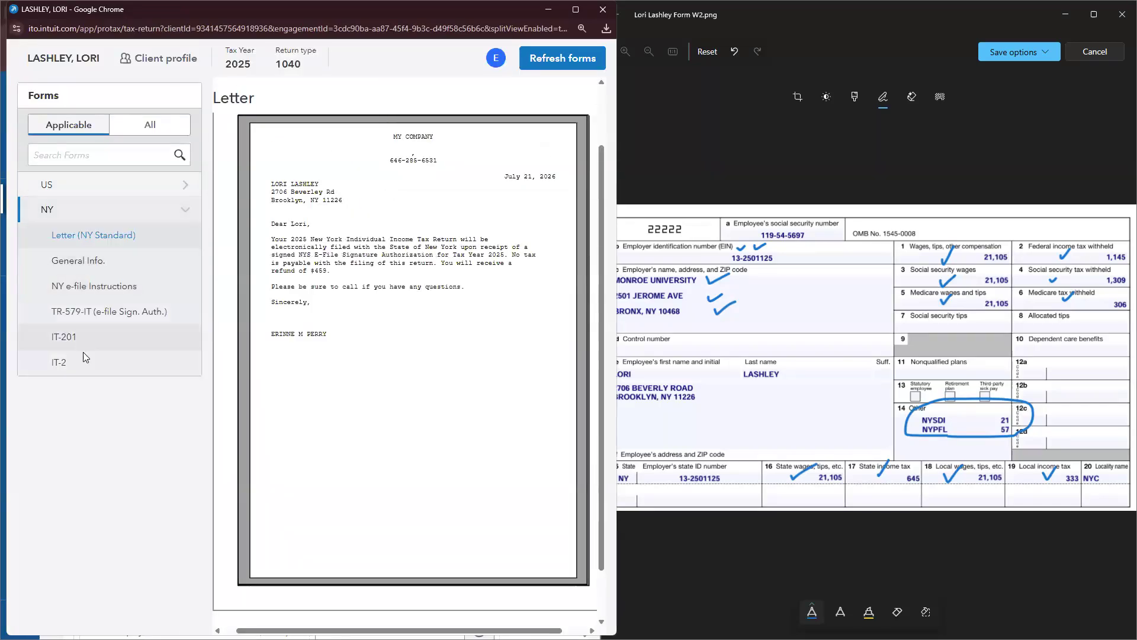
{"action": "left_click", "coordinate": [88, 340]}
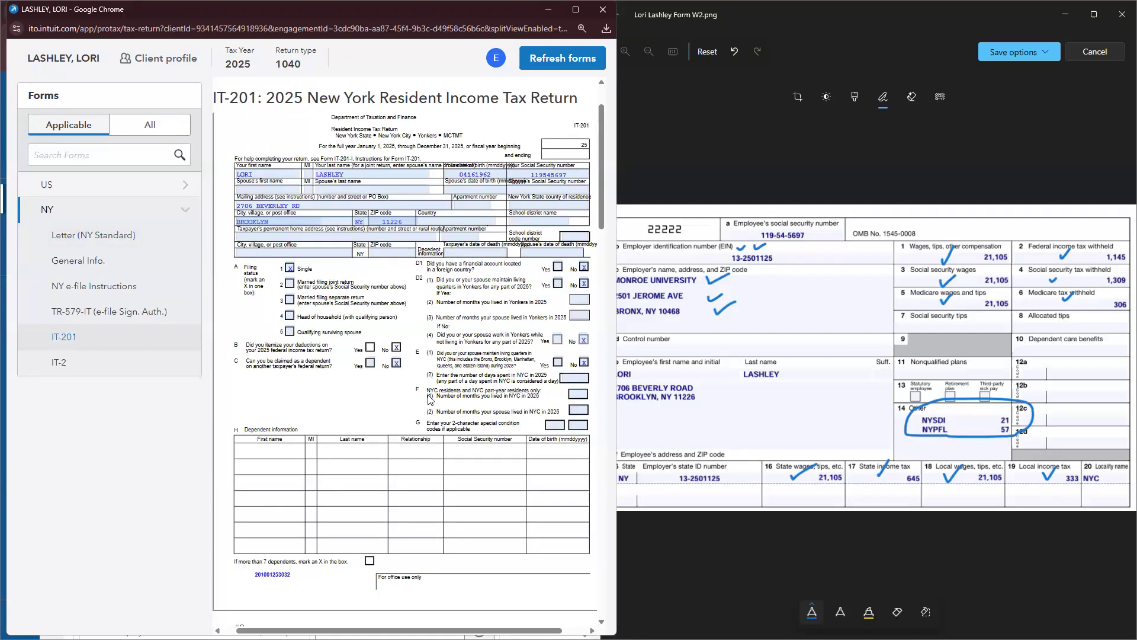
{"action": "scroll", "coordinate": [417, 393], "scroll_direction": "down", "scroll_amount": 20}
{"action": "scroll", "coordinate": [417, 393], "scroll_direction": "down", "scroll_amount": 10}
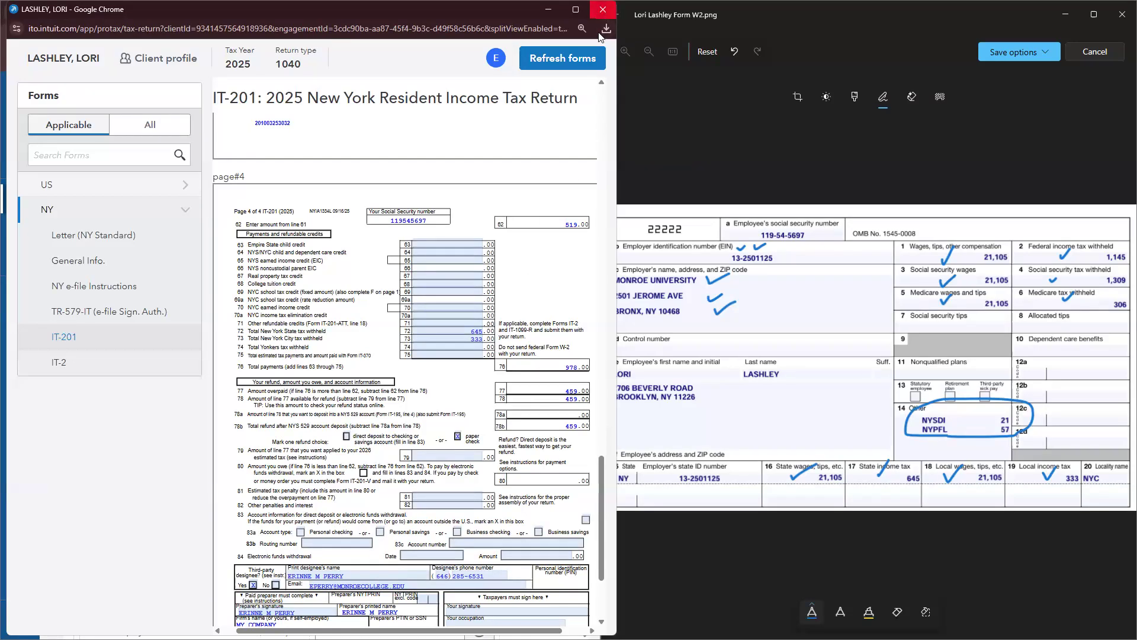
{"action": "left_click", "coordinate": [602, 9]}
{"action": "left_click", "coordinate": [1123, 15]}
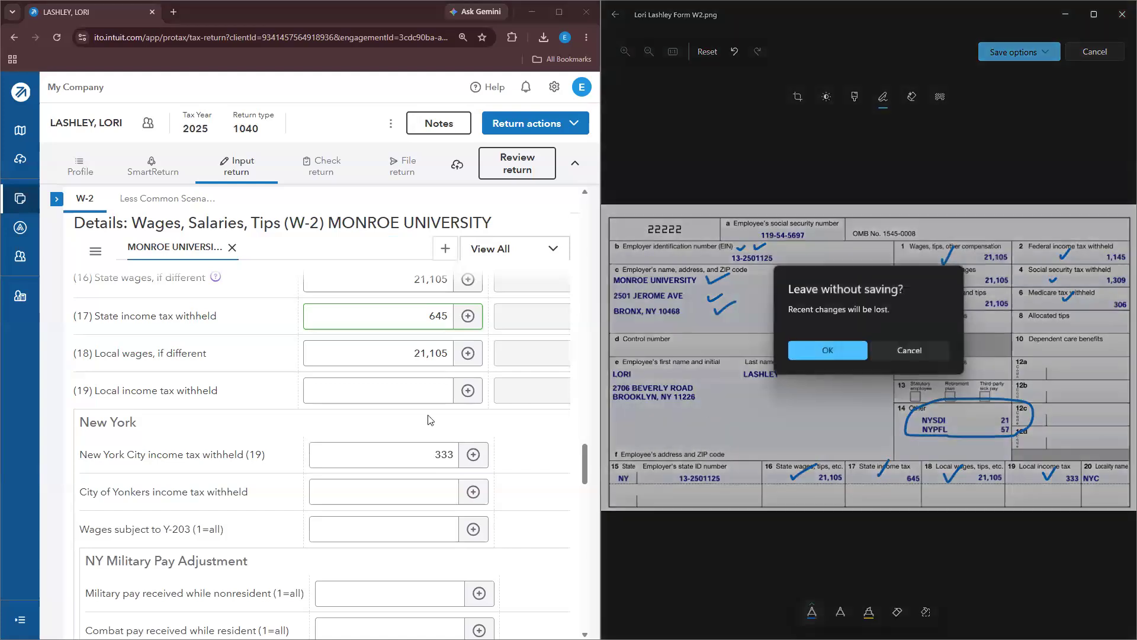
Step: Discard the W-2 image edits and highlight the 'W2 – Monroe University' line green in Word
{"action": "left_click", "coordinate": [846, 352]}
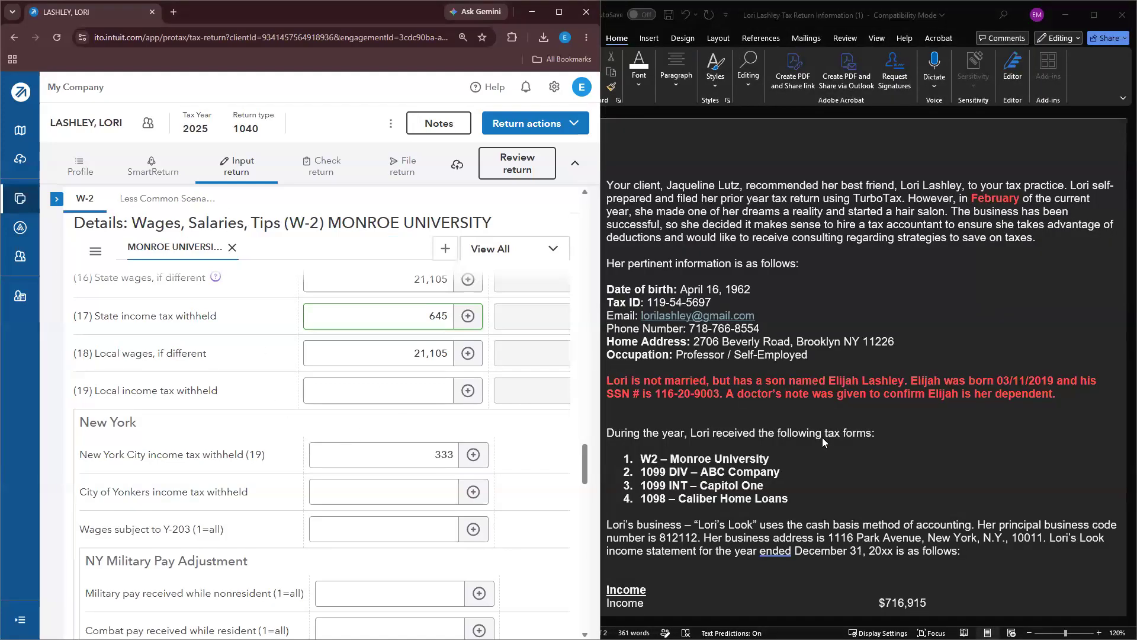
{"action": "left_click", "coordinate": [780, 461]}
{"action": "left_click_drag", "start_coordinate": [780, 461], "coordinate": [641, 460]}
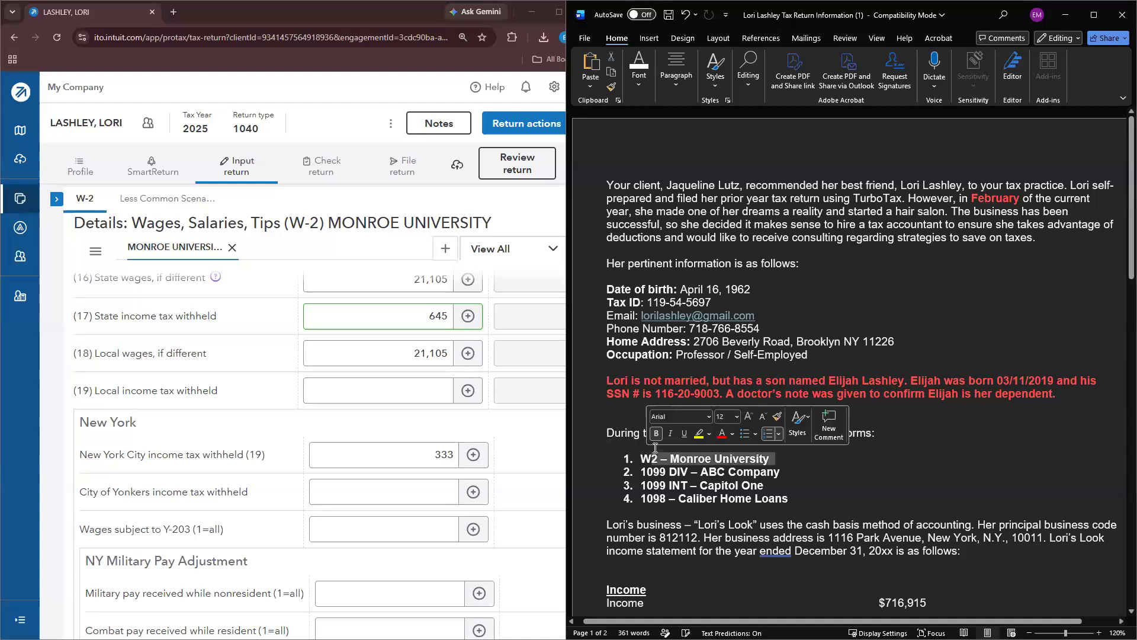
{"action": "triple_click", "coordinate": [714, 461]}
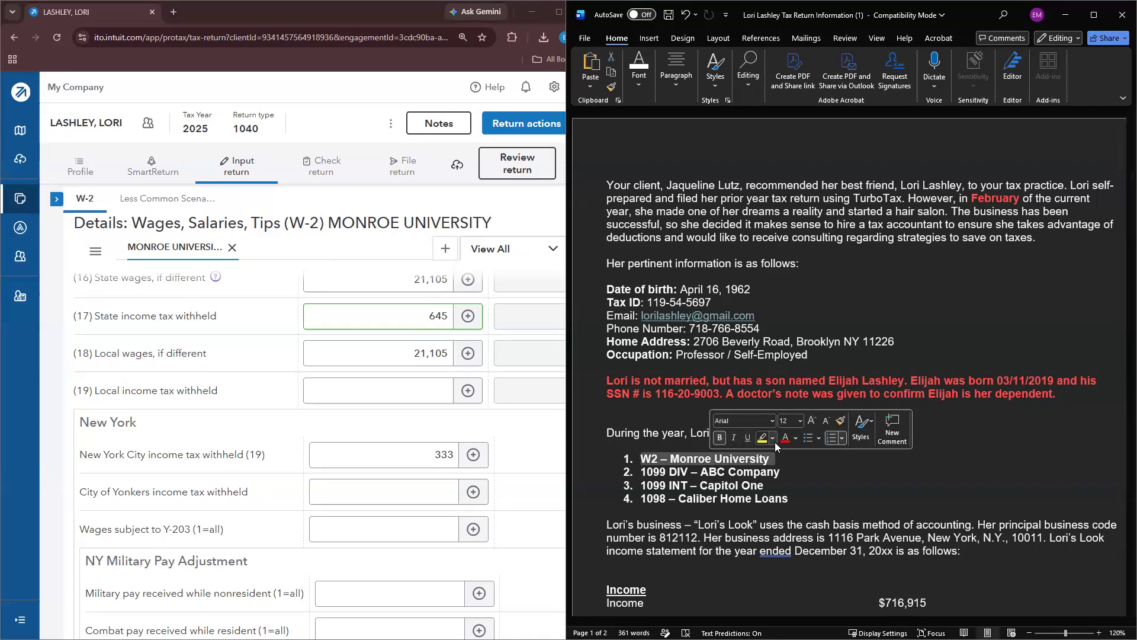
{"action": "left_click", "coordinate": [776, 445]}
{"action": "left_click", "coordinate": [783, 479]}
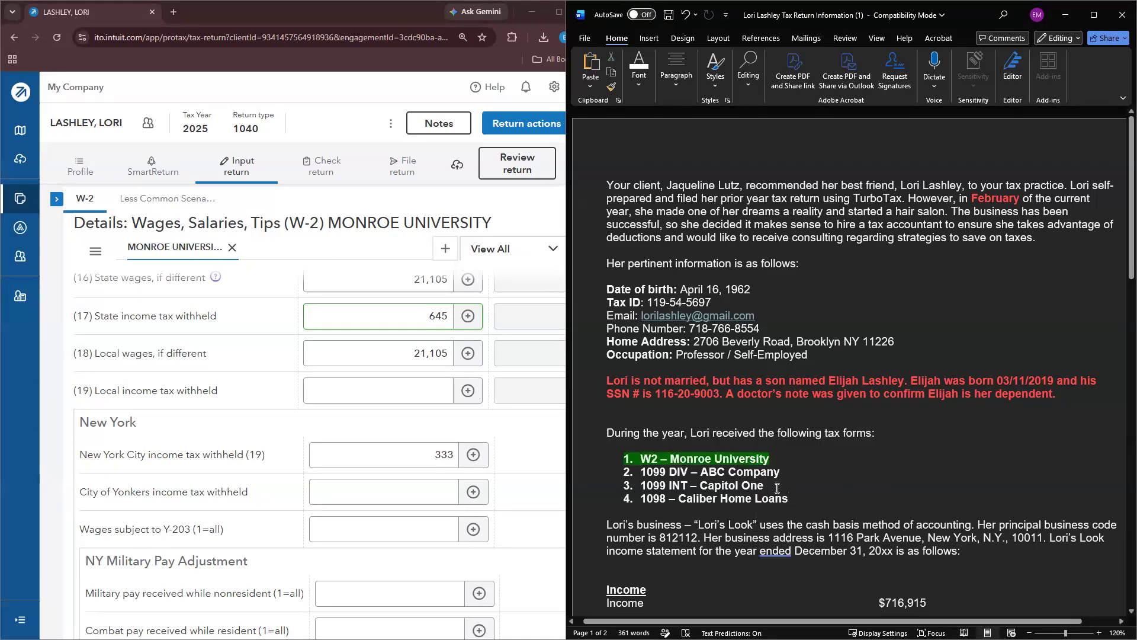
{"action": "left_click", "coordinate": [57, 199]}
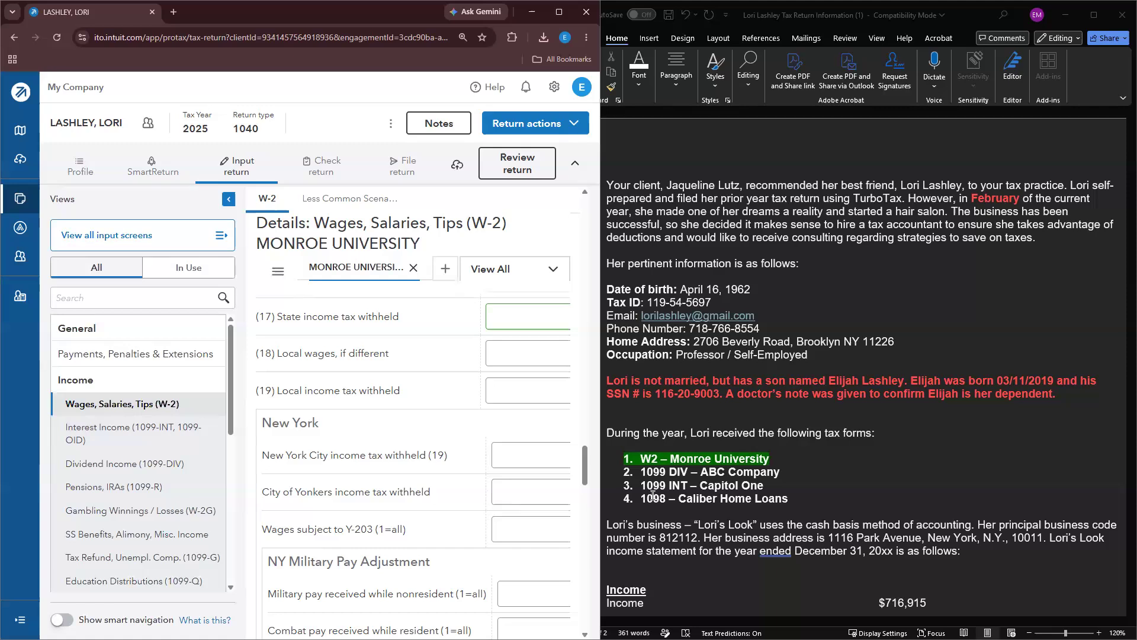
Step: Open Interest Income beside the 1099-INT image and enter payer CAPITOL ONE NATIONAL ASSOCIATION
{"action": "left_click", "coordinate": [138, 437]}
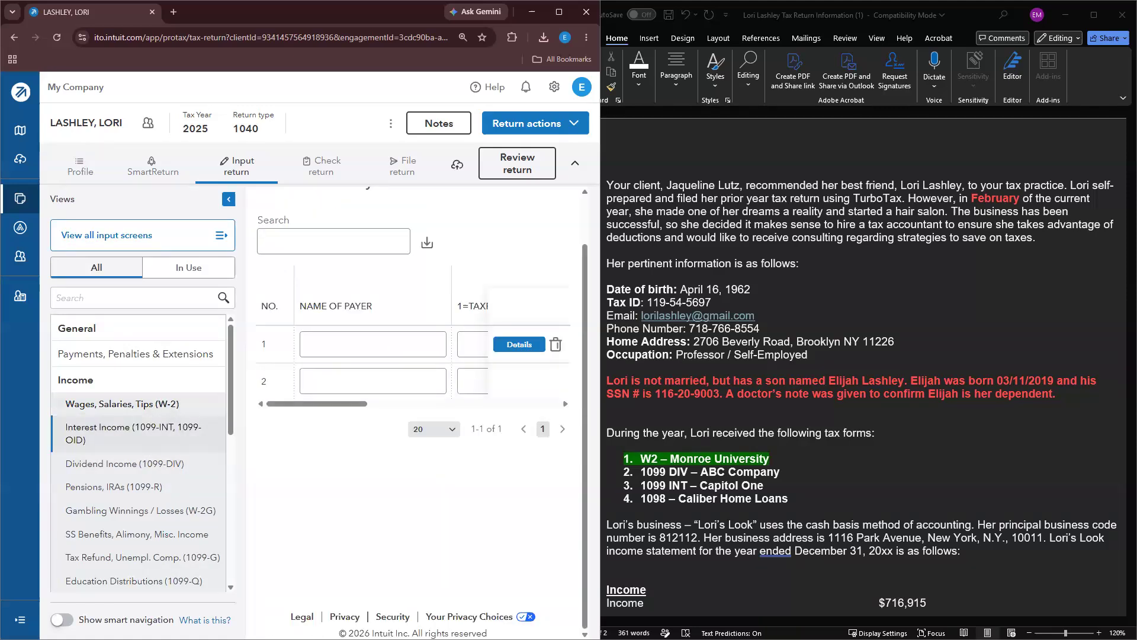
{"action": "key", "text": "alt+Tab"}
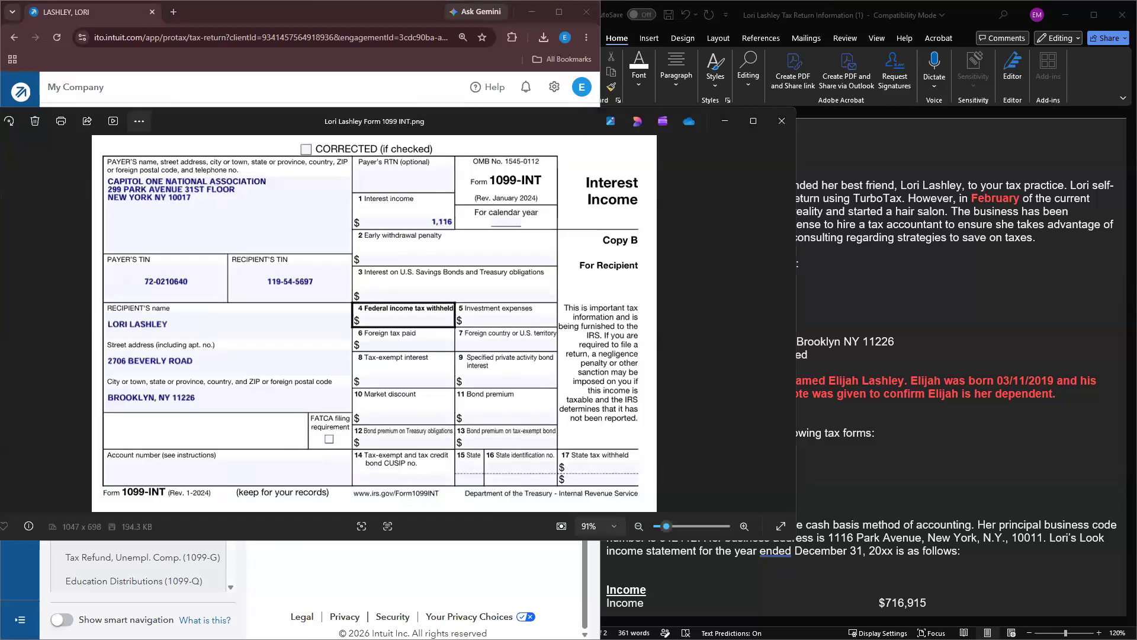
{"action": "key", "text": "super+Right"}
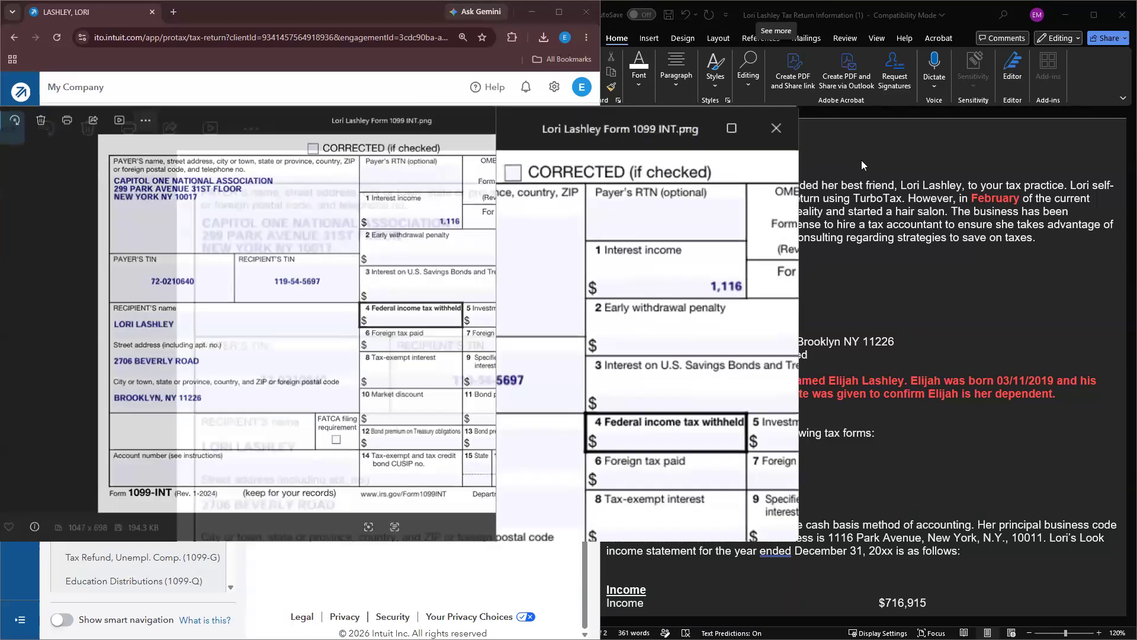
{"action": "left_click", "coordinate": [348, 348]}
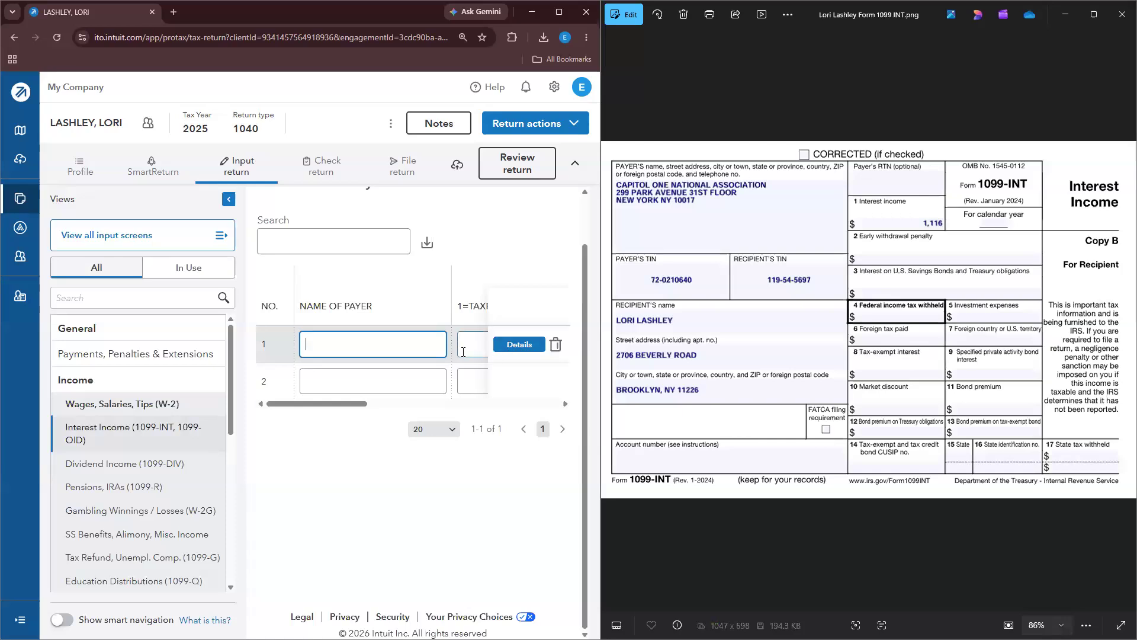
{"action": "type", "text": "CAPITOL "}
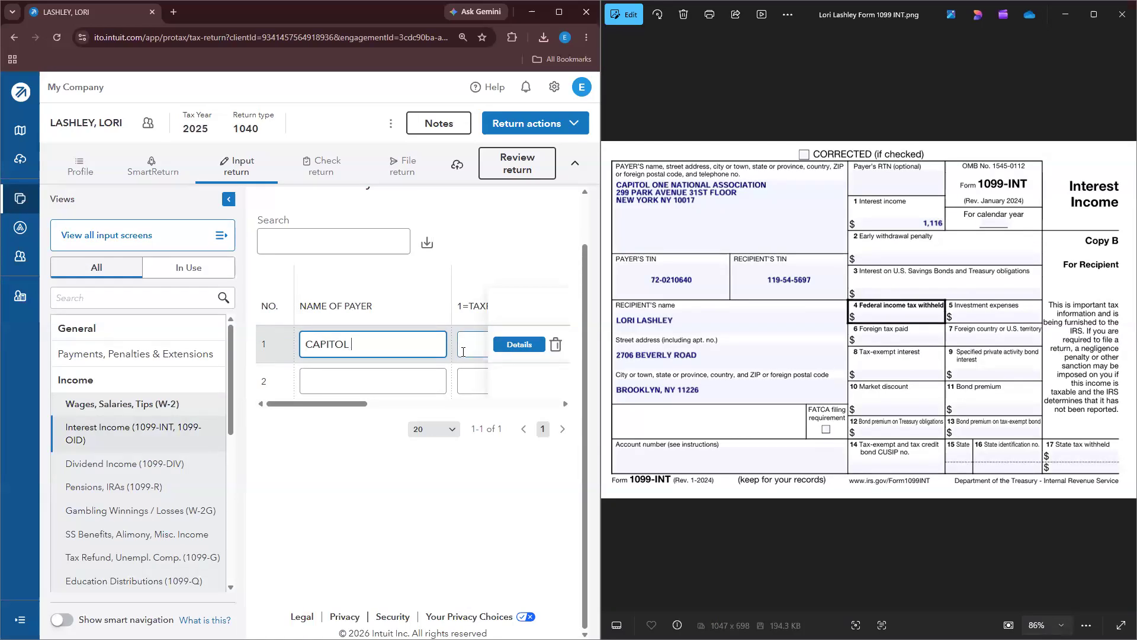
{"action": "type", "text": "ONE"}
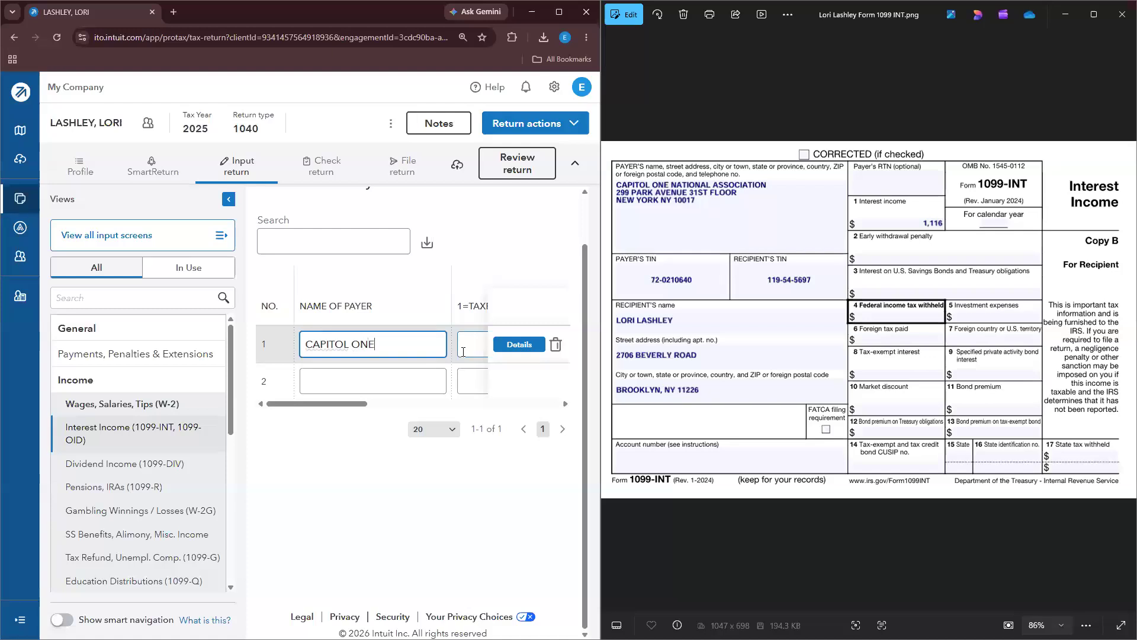
{"action": "type", "text": " NATIONAL"}
{"action": "key", "text": "Tab"}
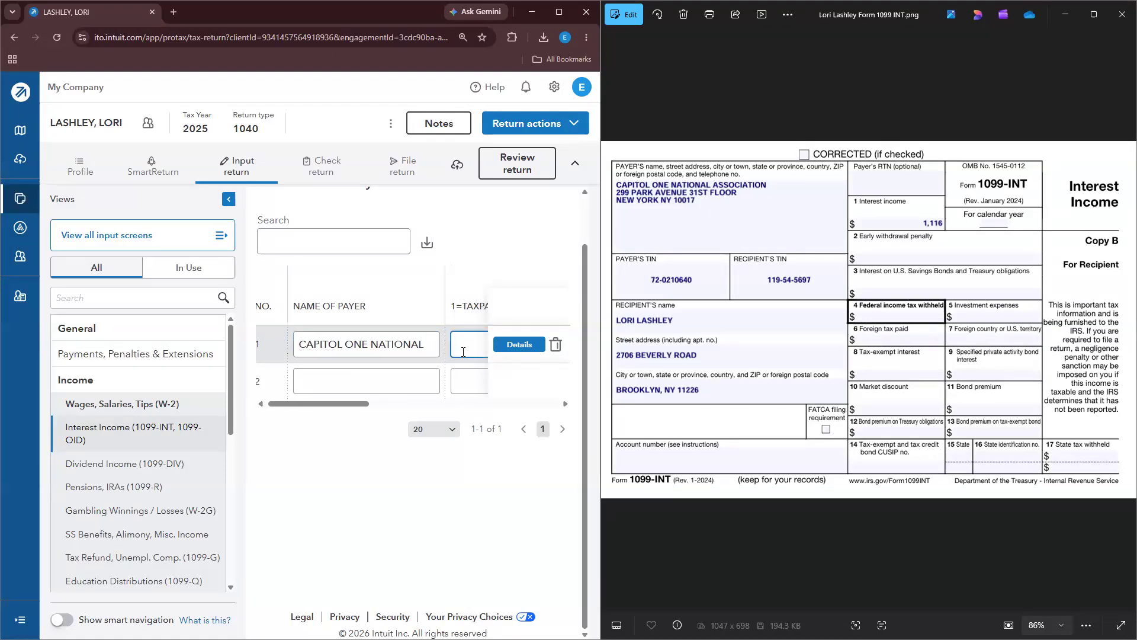
{"action": "left_click", "coordinate": [426, 343]}
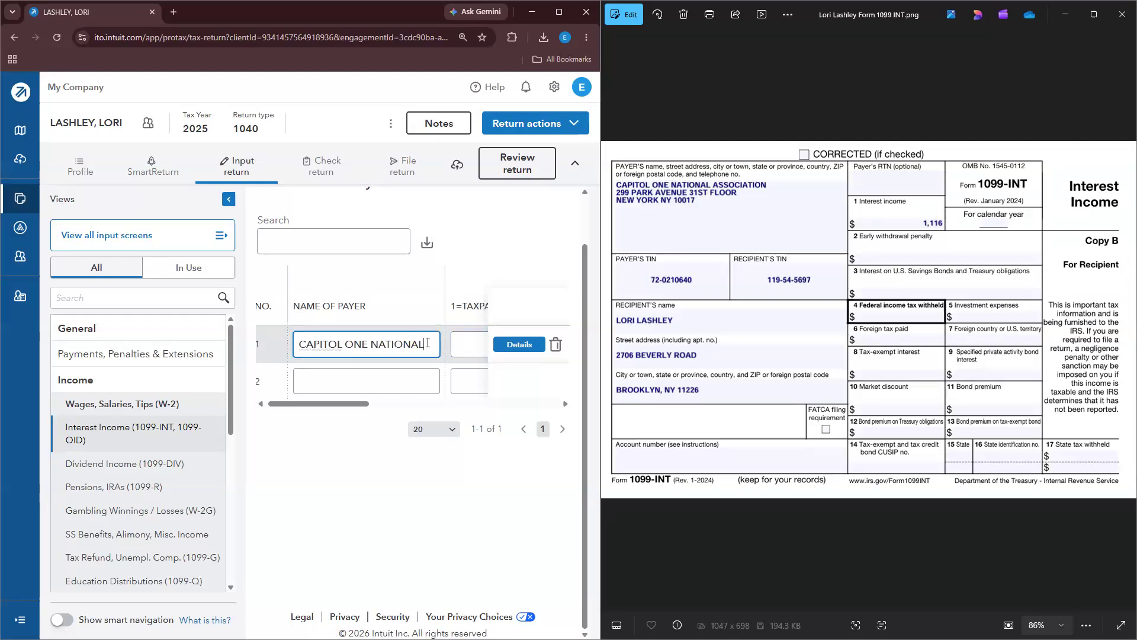
{"action": "type", "text": "ASSOCIATION"}
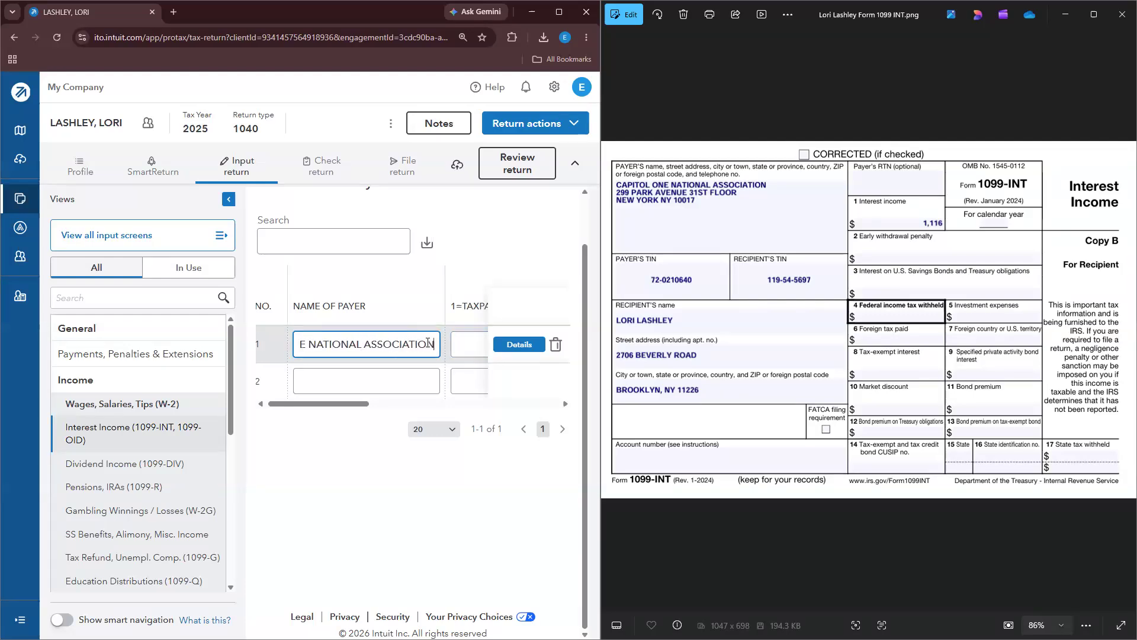
{"action": "key", "text": "Tab"}
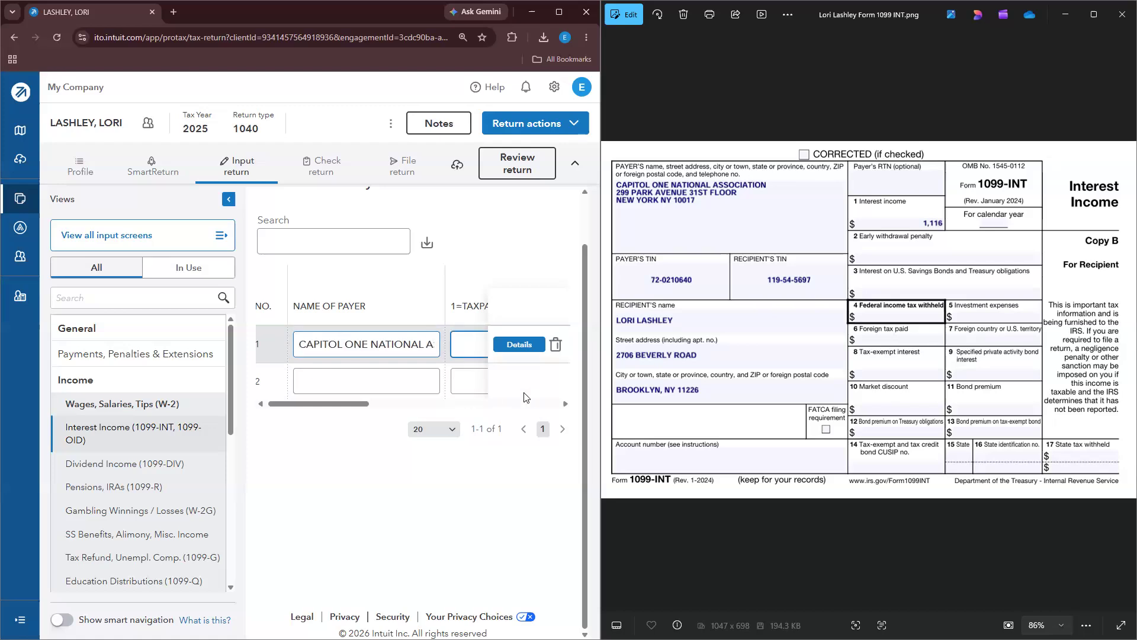
Step: Assign the interest to the taxpayer (1) with 1,116 bank interest, then close the 1099-INT image
{"action": "left_click", "coordinate": [229, 199]}
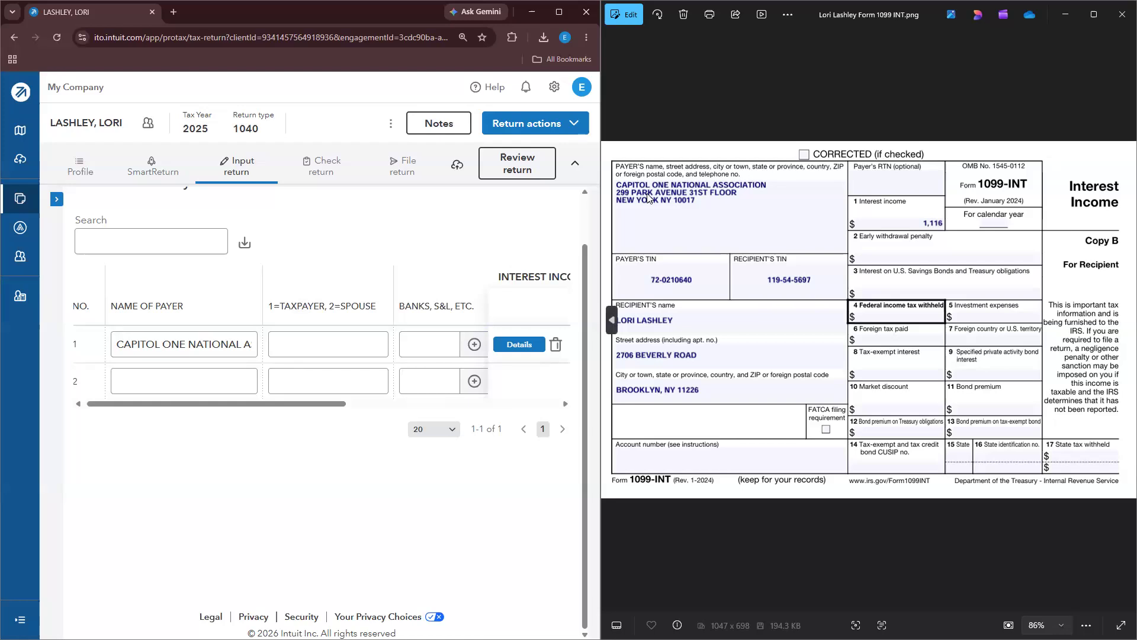
{"action": "left_click", "coordinate": [301, 345]}
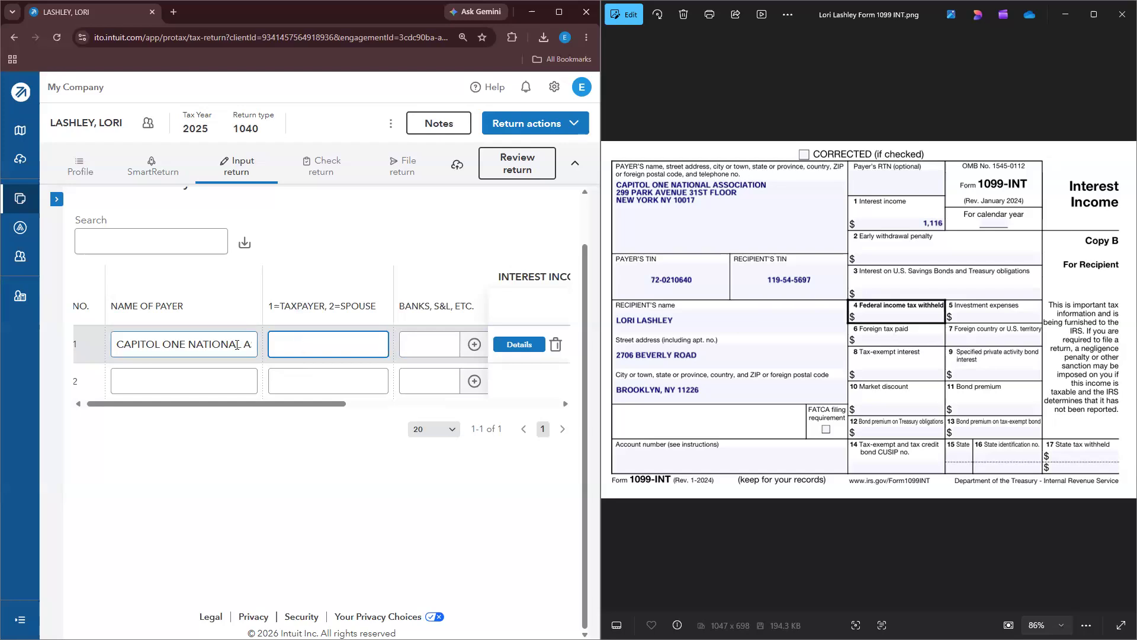
{"action": "type", "text": "1"}
{"action": "left_click", "coordinate": [436, 349]}
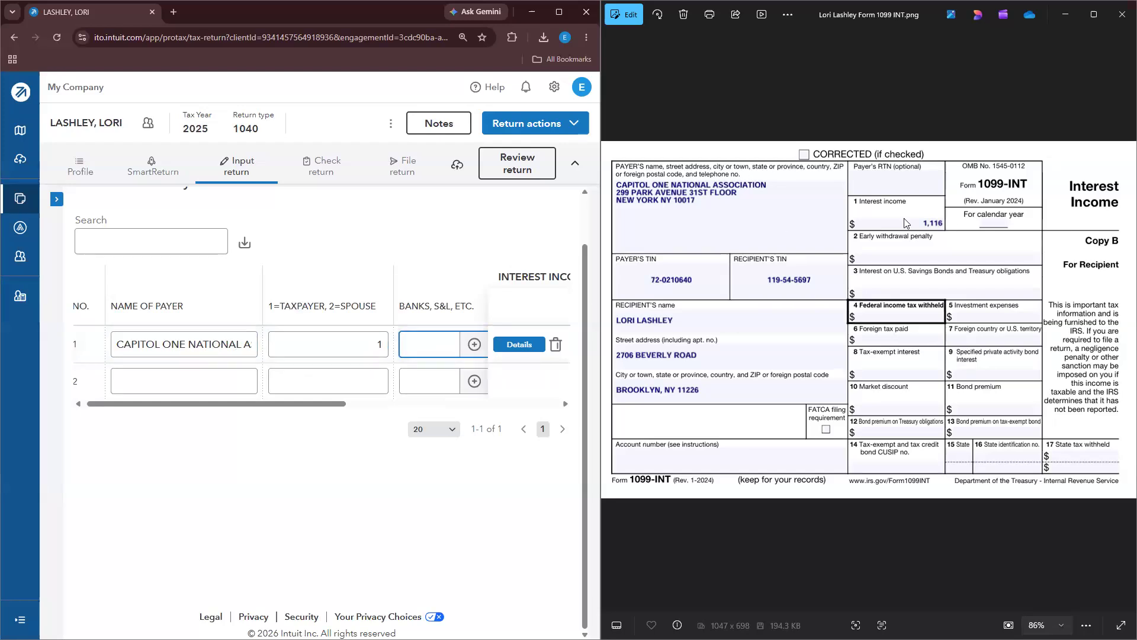
{"action": "type", "text": "1,116"}
{"action": "left_click", "coordinate": [326, 441]}
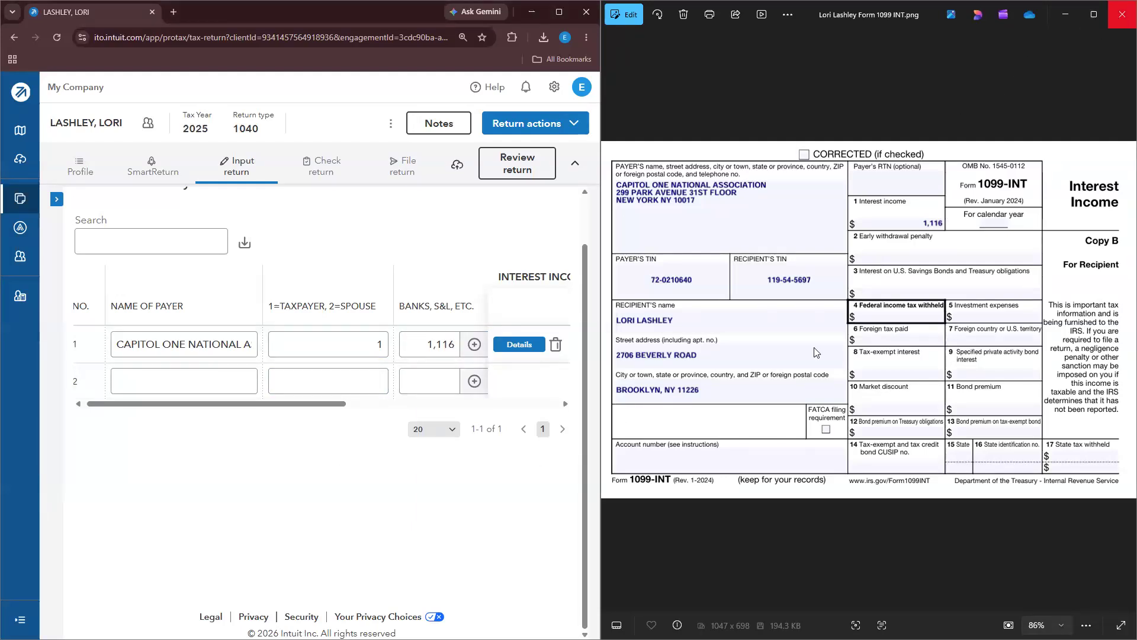
{"action": "left_click", "coordinate": [1122, 14]}
Step: Highlight the '1099 INT – Capitol One' line green and enlarge the 1099-DIV beside the return
{"action": "triple_click", "coordinate": [694, 482]}
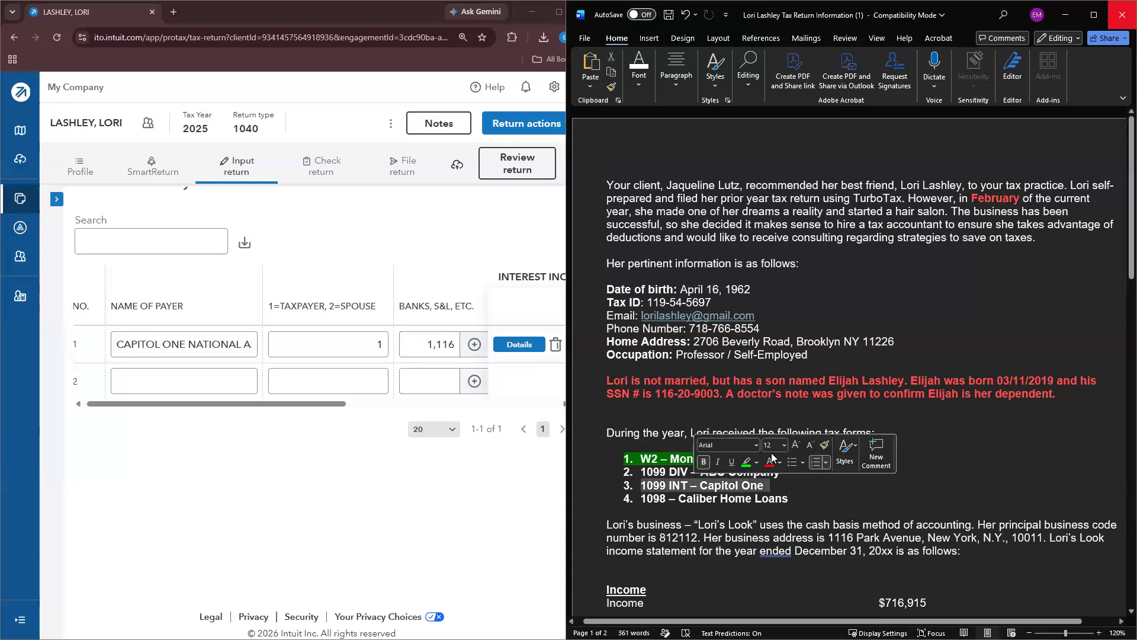
{"action": "left_click", "coordinate": [746, 462]}
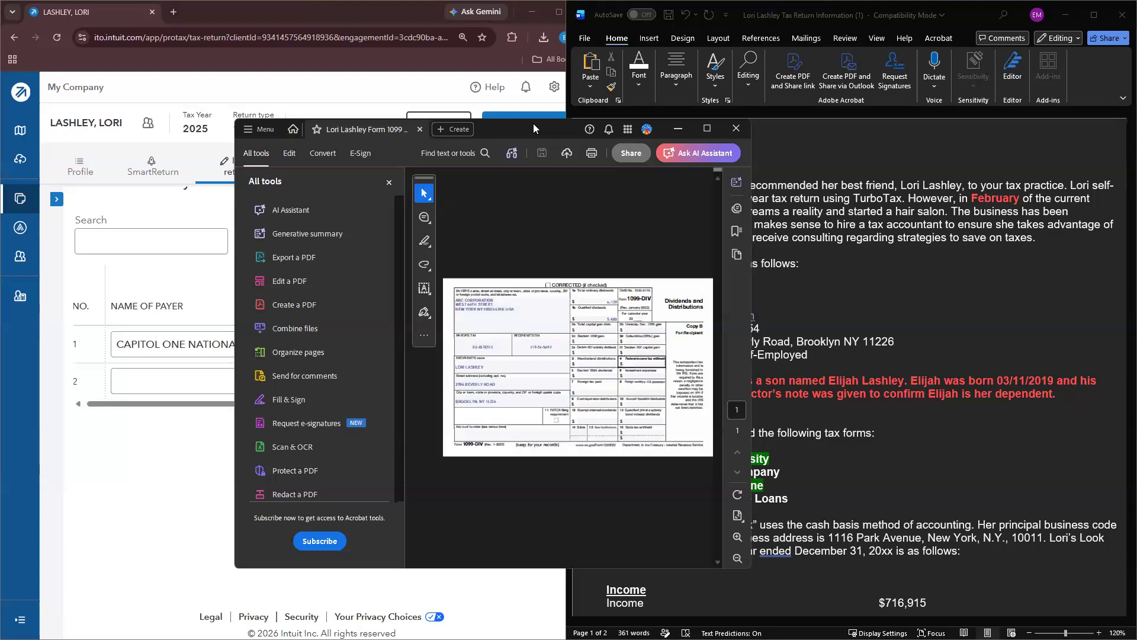
{"action": "key", "text": "super+Right"}
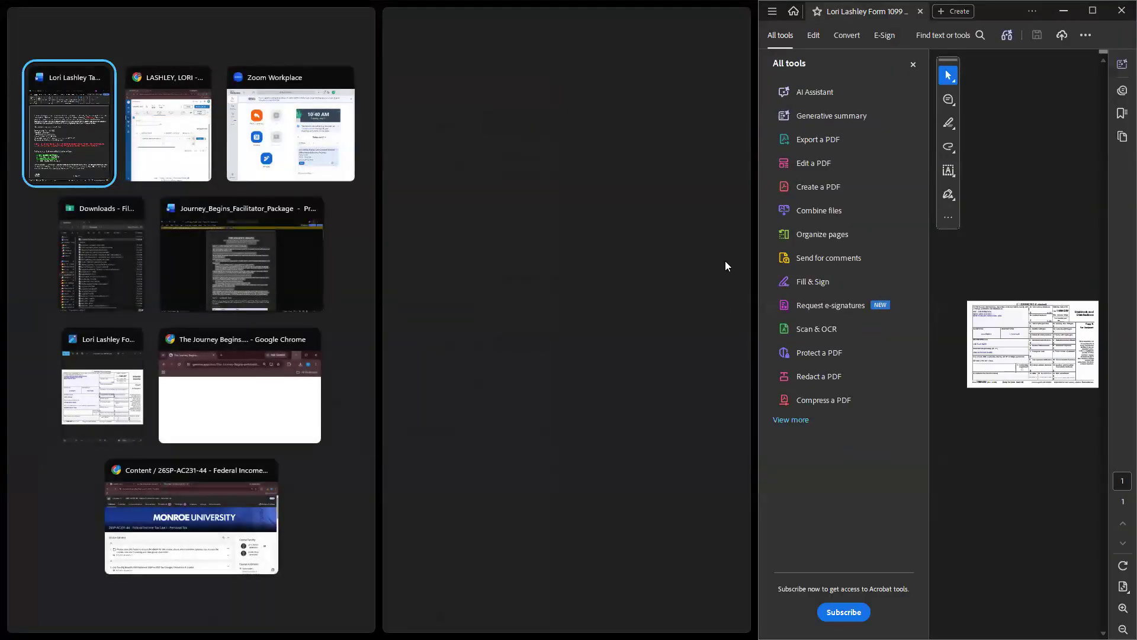
{"action": "left_click", "coordinate": [725, 265]}
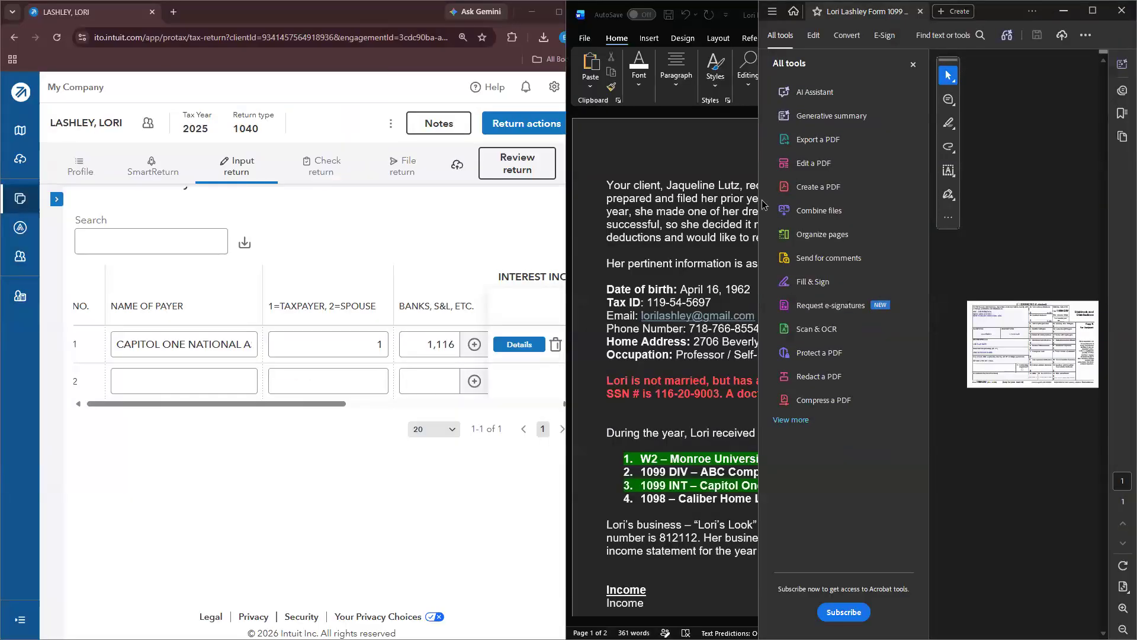
{"action": "left_click", "coordinate": [913, 64]}
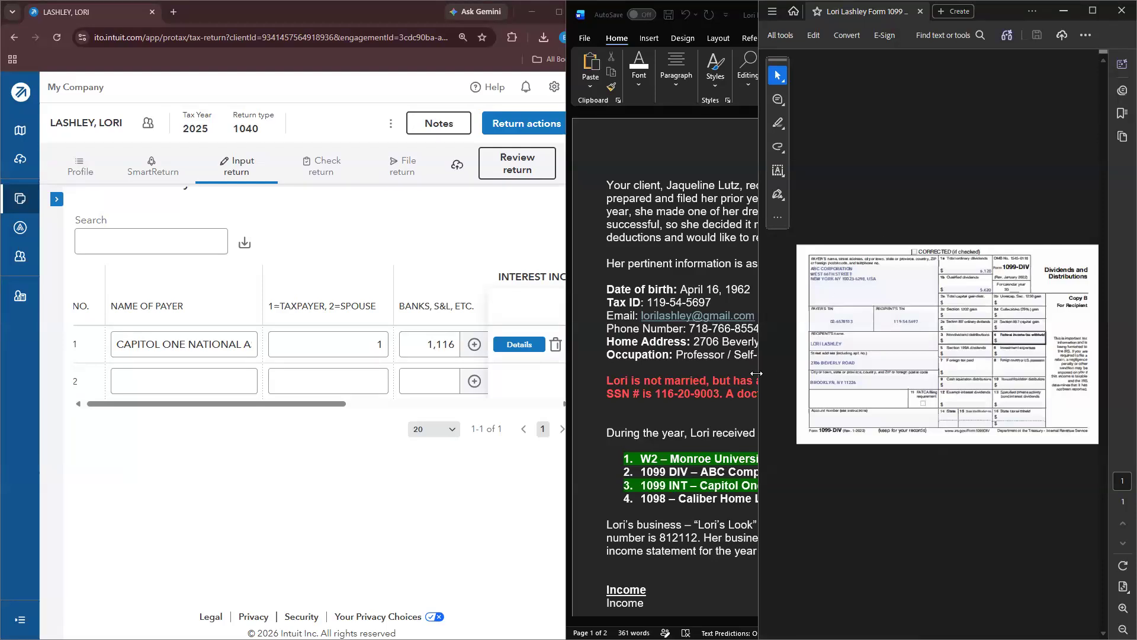
{"action": "left_click_drag", "start_coordinate": [757, 373], "coordinate": [570, 374]}
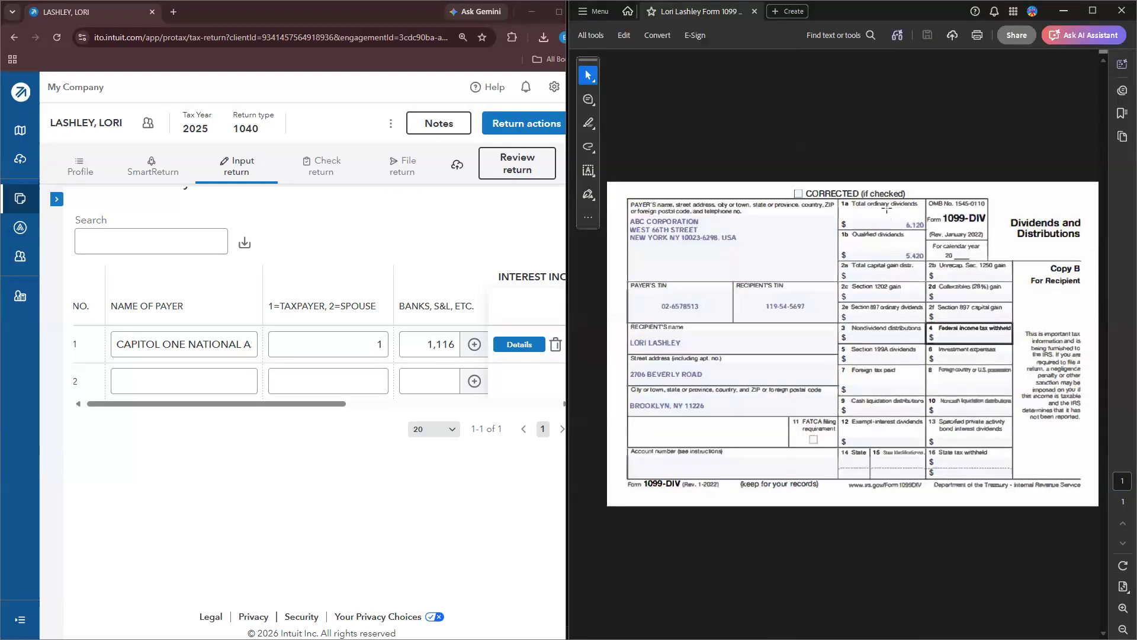
Step: On Dividend Income, enter ABC CORPORATION for the taxpayer with 6,120 total ordinary dividends
{"action": "left_click", "coordinate": [57, 202]}
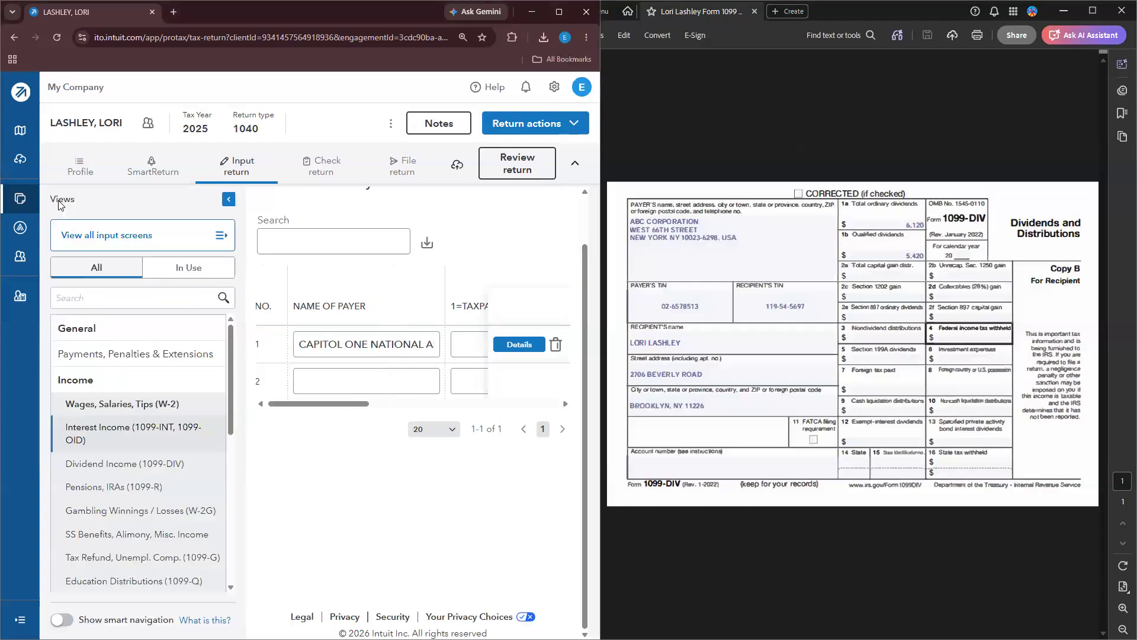
{"action": "left_click", "coordinate": [114, 462]}
{"action": "left_click", "coordinate": [229, 199]}
{"action": "left_click", "coordinate": [164, 344]}
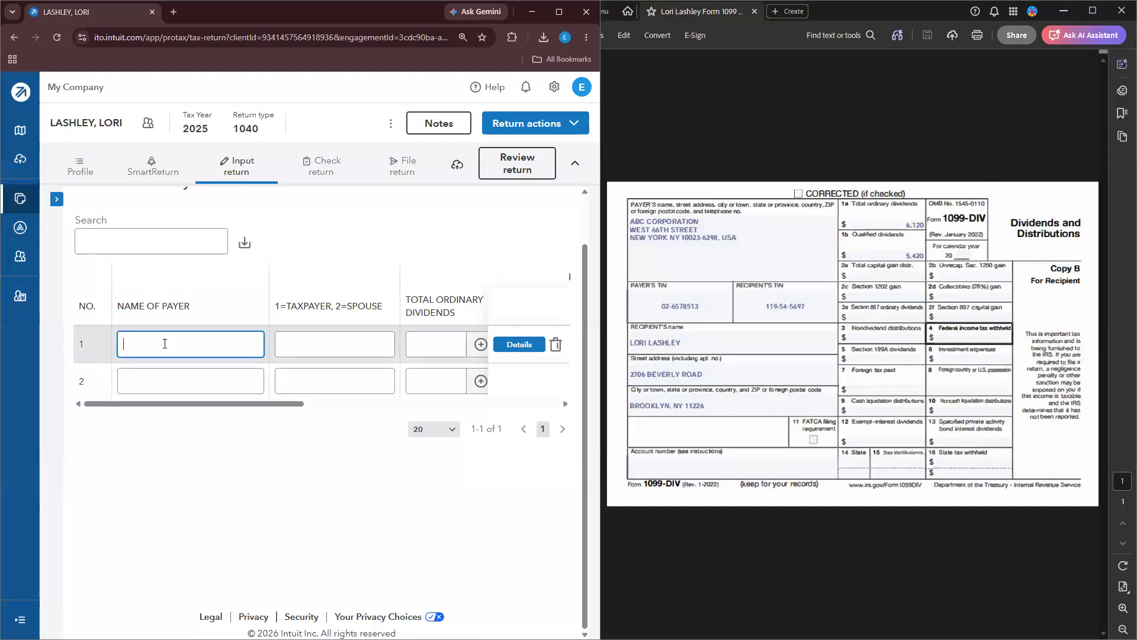
{"action": "type", "text": "ABC CORPORSATION"}
{"action": "key", "text": "Tab"}
{"action": "type", "text": "1"}
{"action": "key", "text": "Tab"}
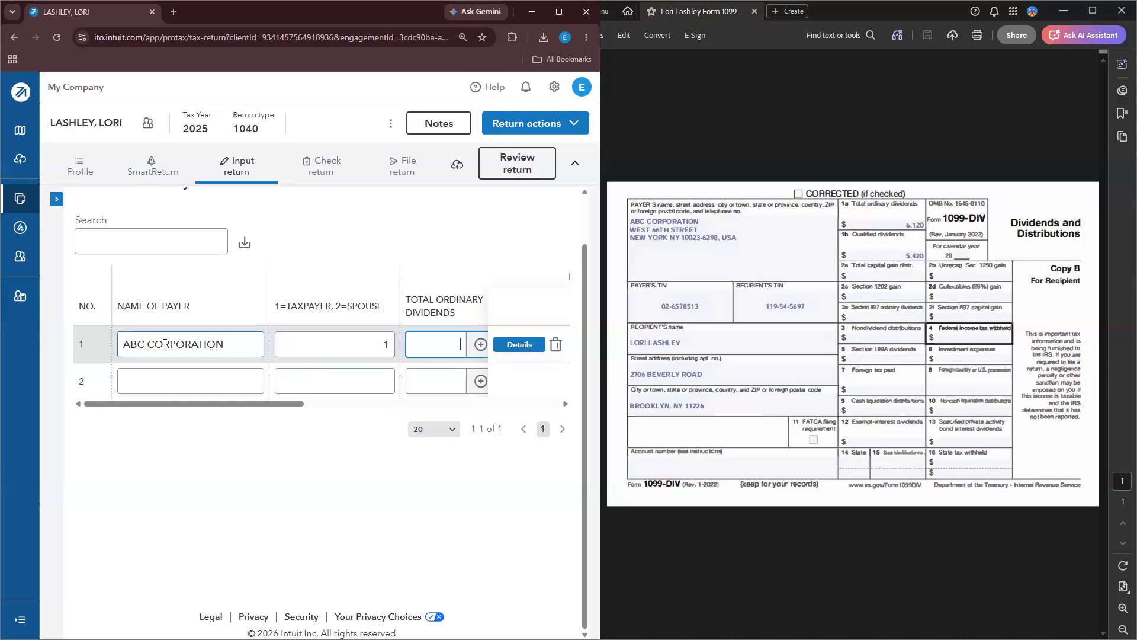
{"action": "type", "text": "6,120"}
{"action": "key", "text": "Tab"}
{"action": "key", "text": "Tab"}
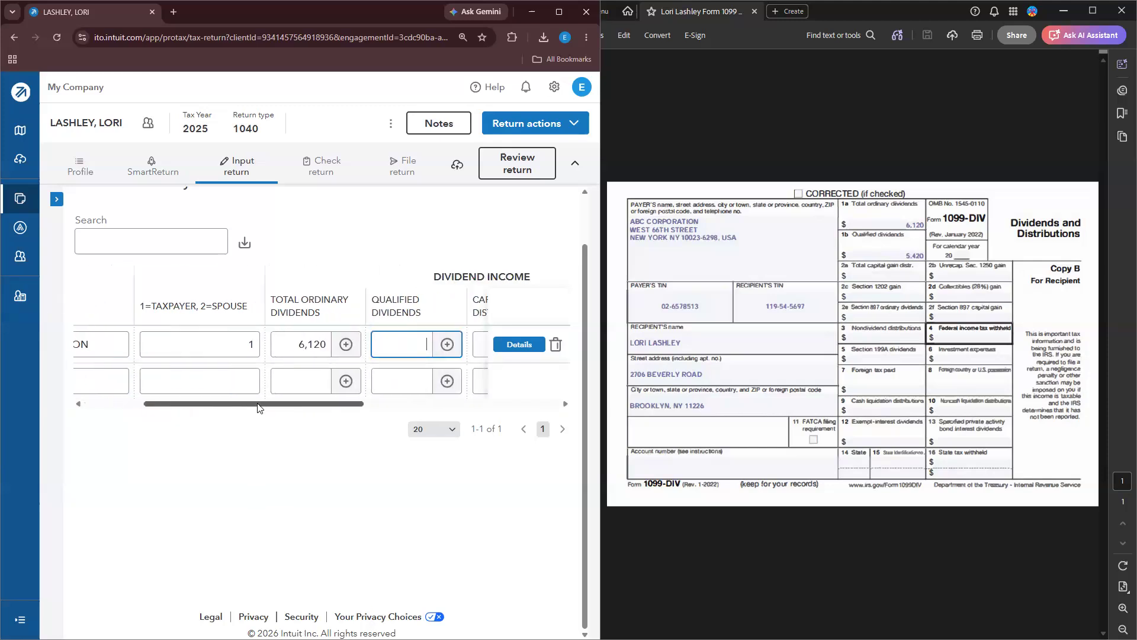
Step: Enter 5,420 qualified dividends and recheck the entered dividend amounts
{"action": "left_click_drag", "start_coordinate": [258, 404], "coordinate": [272, 404]}
{"action": "type", "text": "5420"}
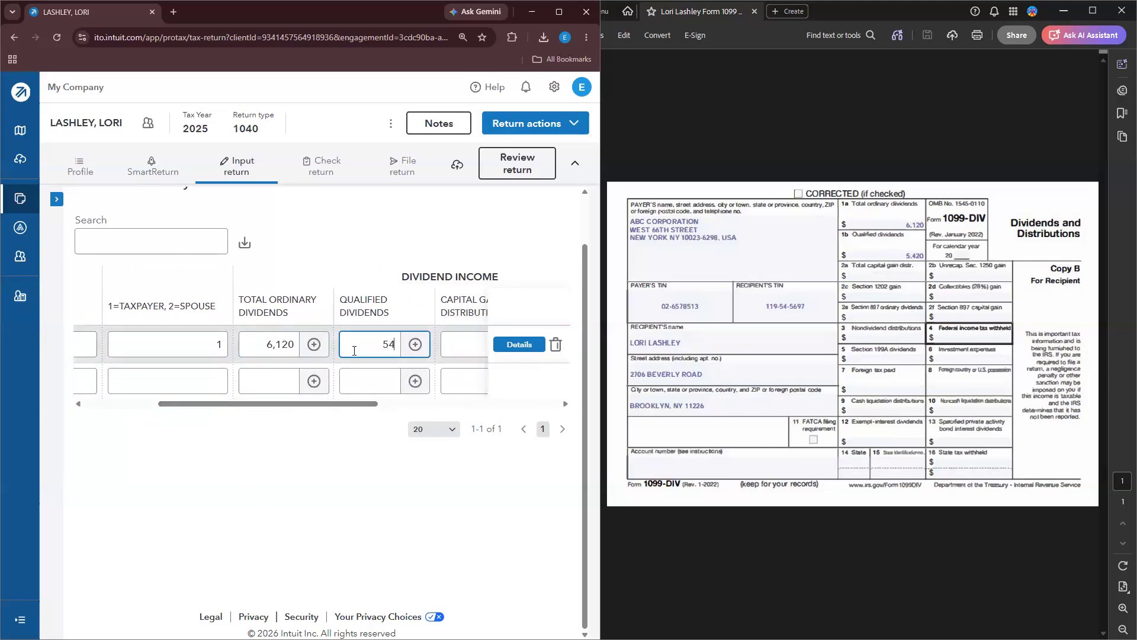
{"action": "left_click", "coordinate": [376, 490]}
{"action": "left_click", "coordinate": [259, 350]}
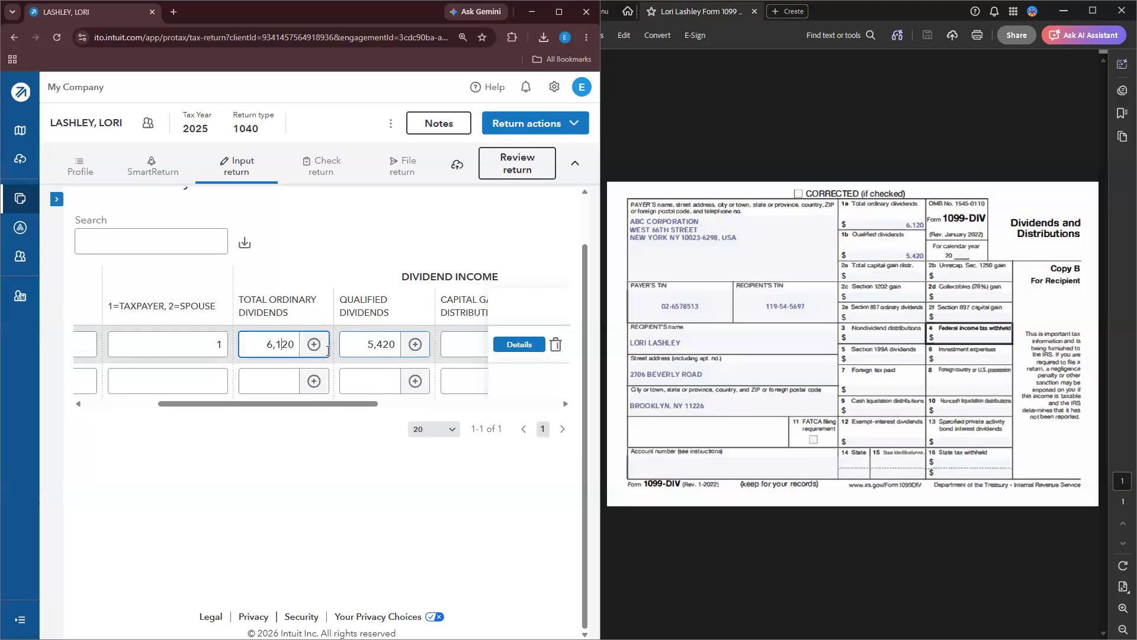
{"action": "left_click", "coordinate": [367, 348]}
{"action": "left_click", "coordinate": [246, 336]}
{"action": "left_click", "coordinate": [367, 348]}
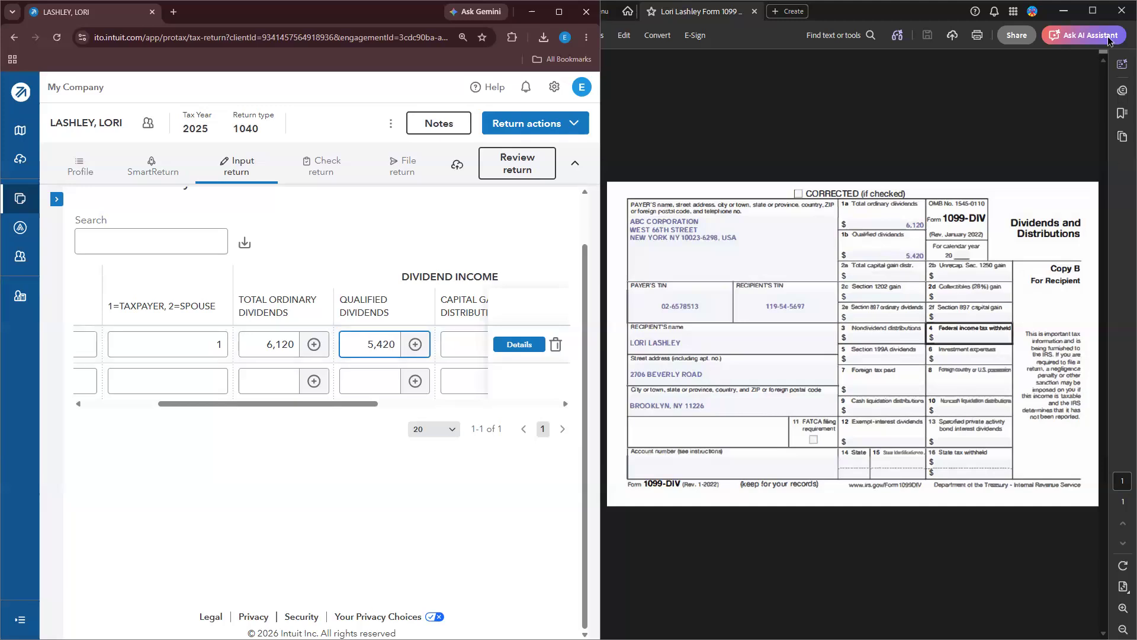
{"action": "double_click", "coordinate": [863, 17]}
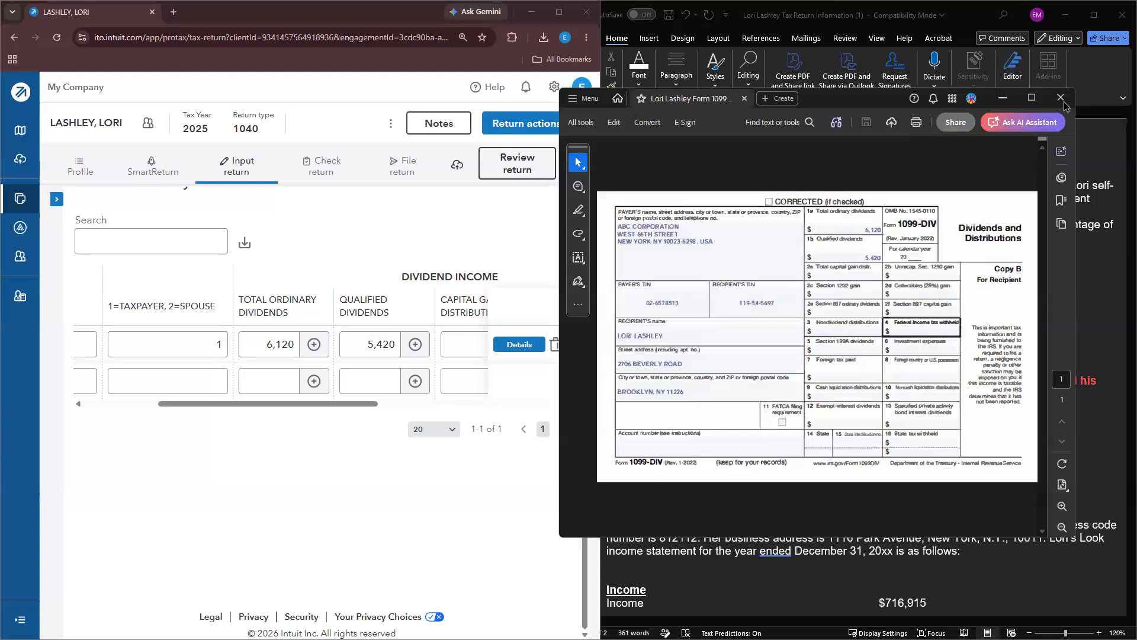
Step: Close the 1099-DIV viewer, select the '1099 DIV – ABC Company' line in Word, and show the input screens
{"action": "left_click", "coordinate": [1060, 99]}
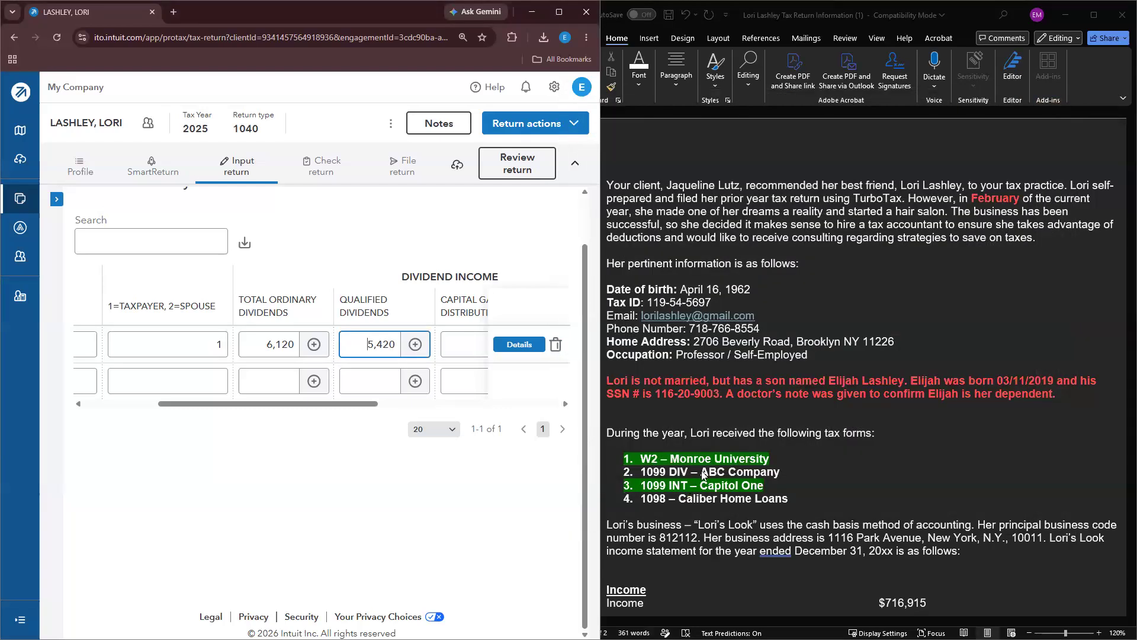
{"action": "left_click", "coordinate": [704, 472]}
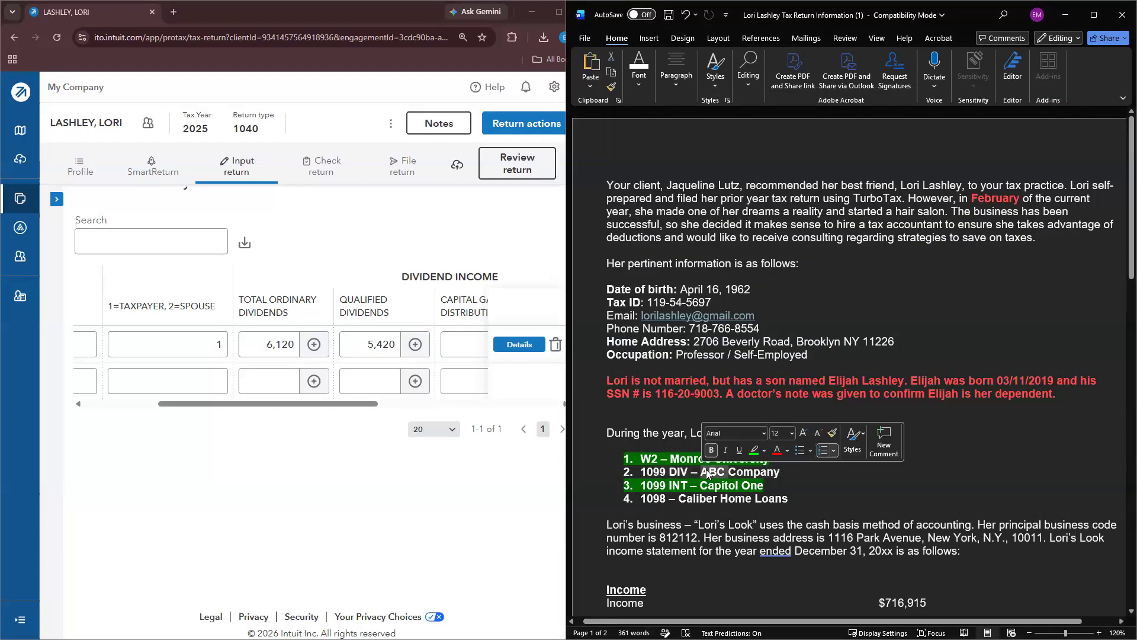
{"action": "triple_click", "coordinate": [707, 469]}
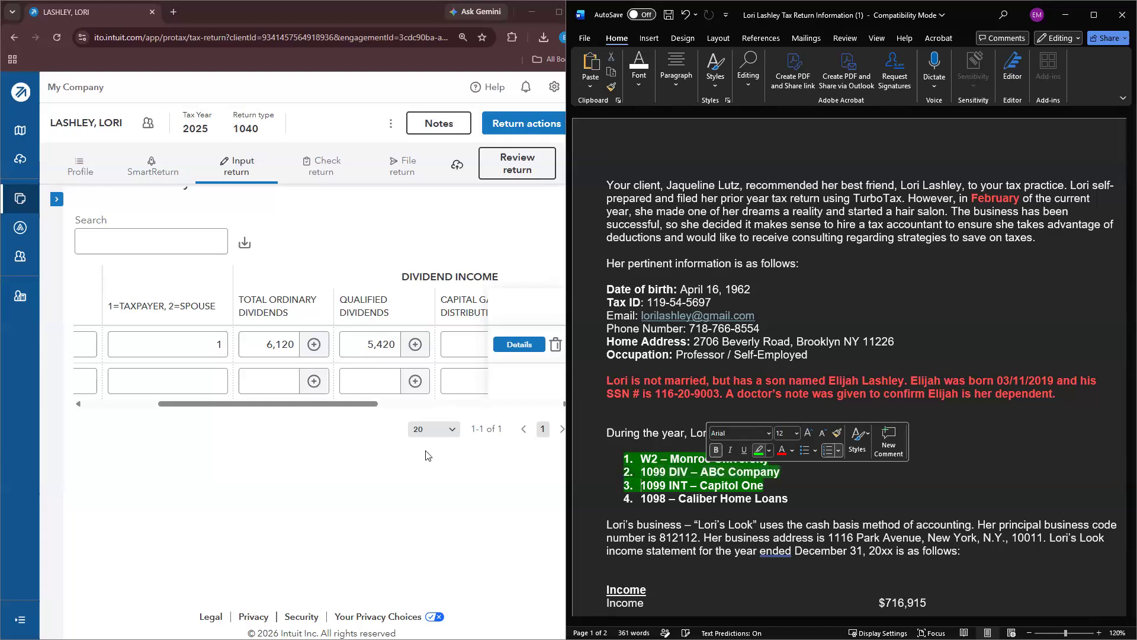
{"action": "left_click", "coordinate": [357, 477]}
{"action": "left_click", "coordinate": [56, 199]}
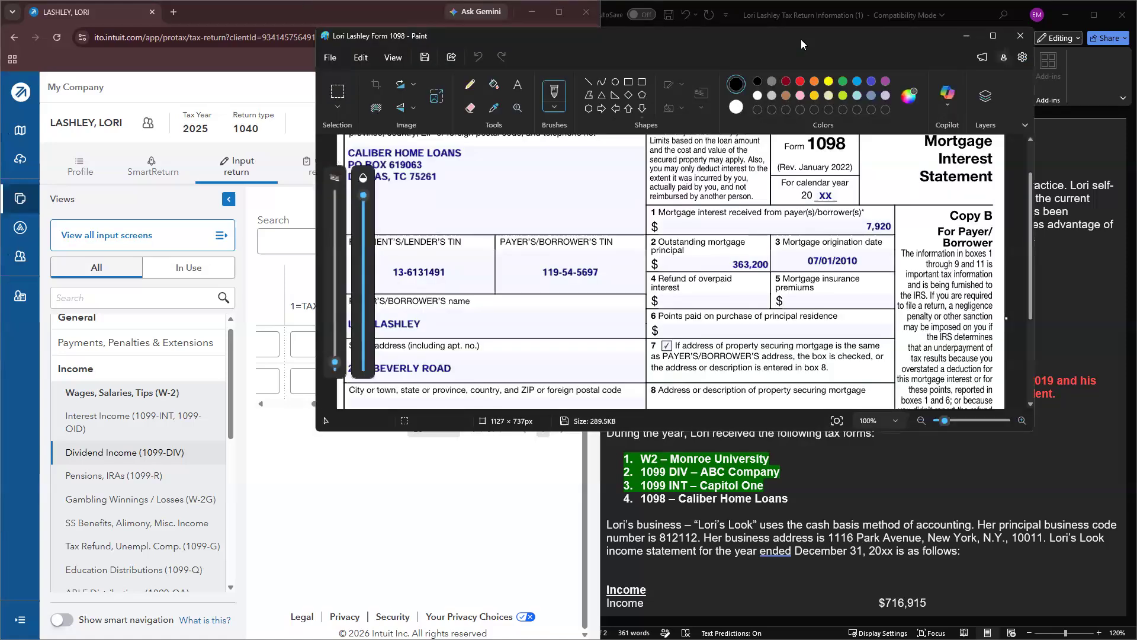
Step: Place the Form 1098 image at right and open the Itemized Deductions (Sch A) Interest section
{"action": "key", "text": "super+Right"}
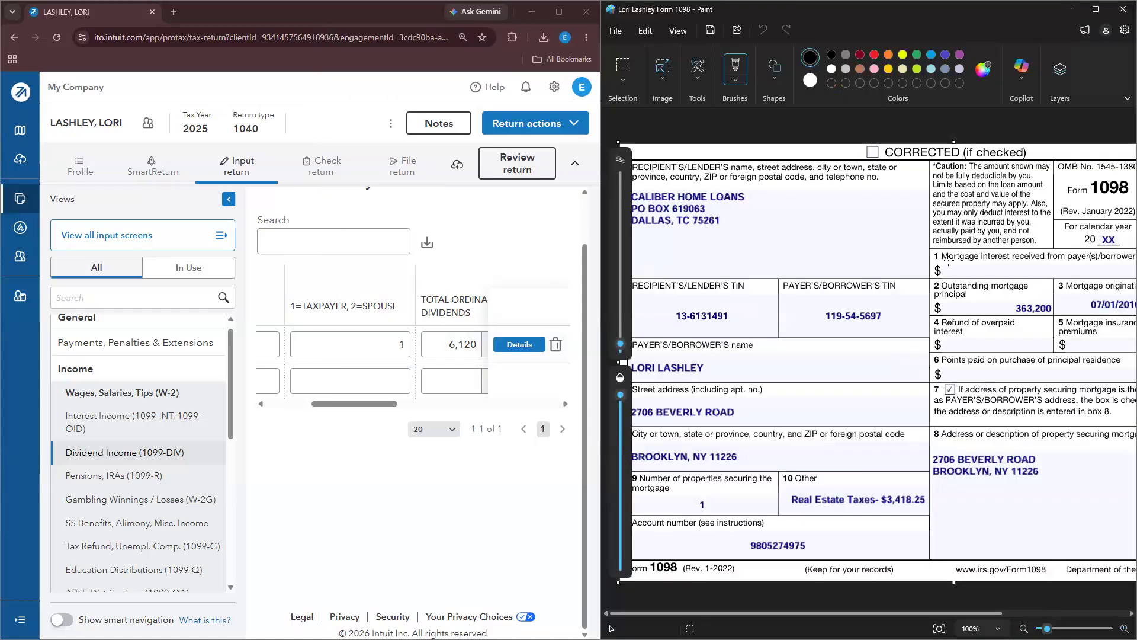
{"action": "left_click_drag", "start_coordinate": [942, 613], "coordinate": [950, 616]}
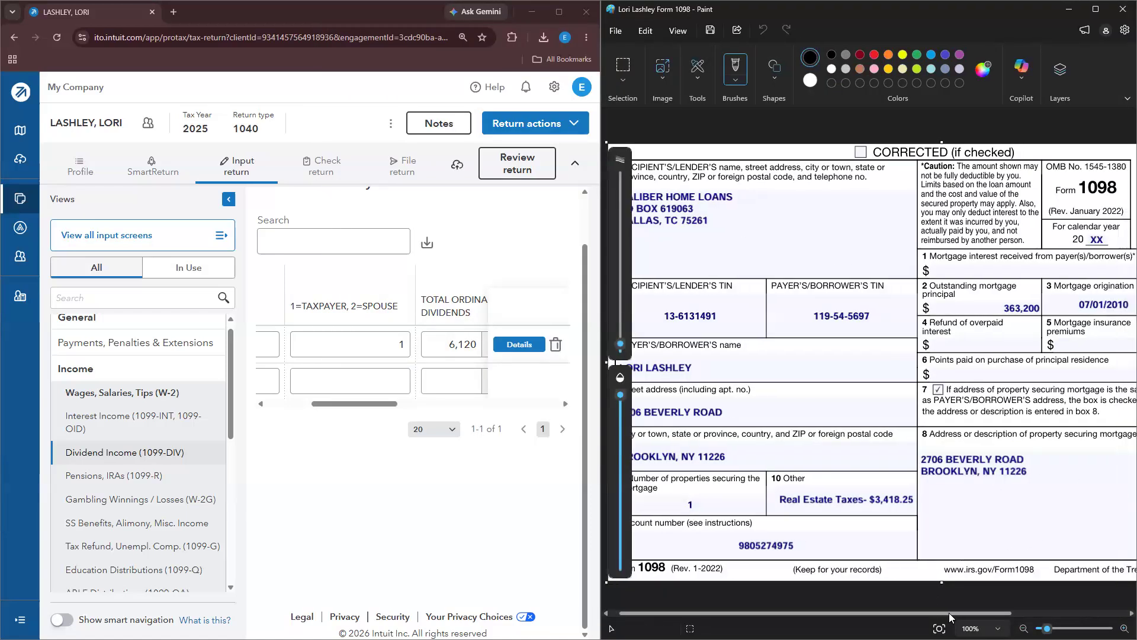
{"action": "left_click", "coordinate": [112, 374]}
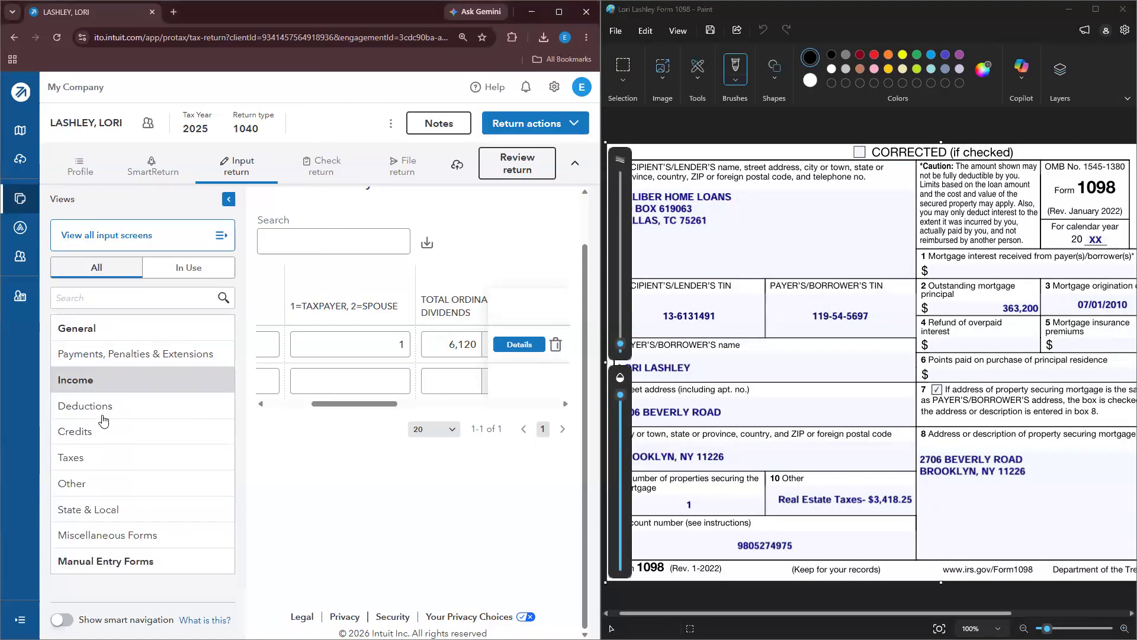
{"action": "left_click", "coordinate": [105, 409]}
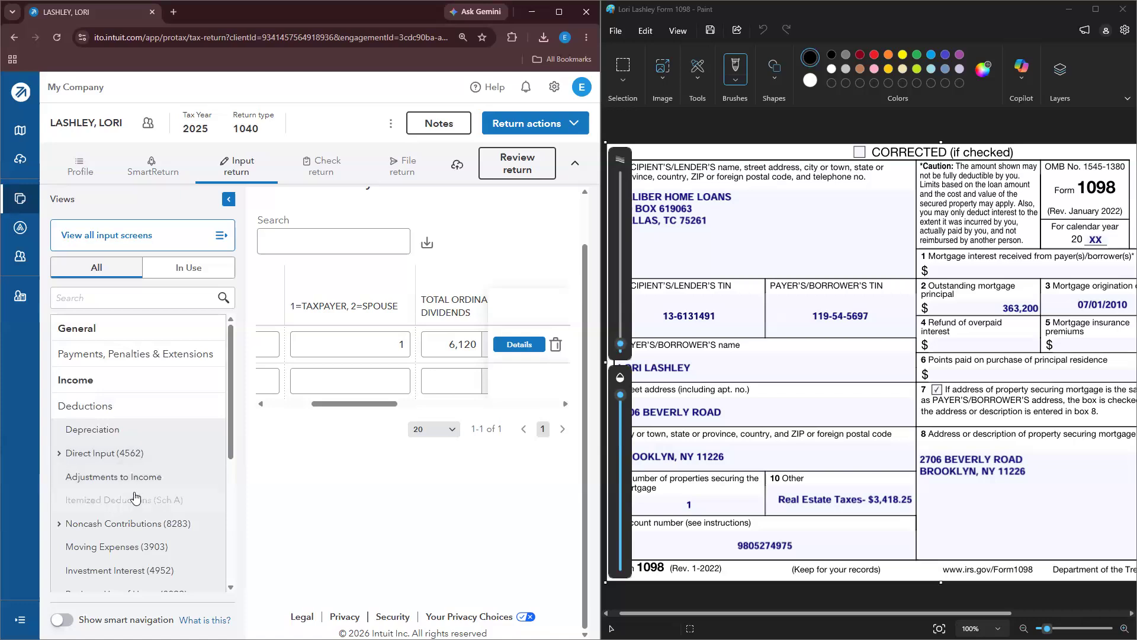
{"action": "left_click", "coordinate": [134, 497]}
{"action": "left_click", "coordinate": [229, 199]}
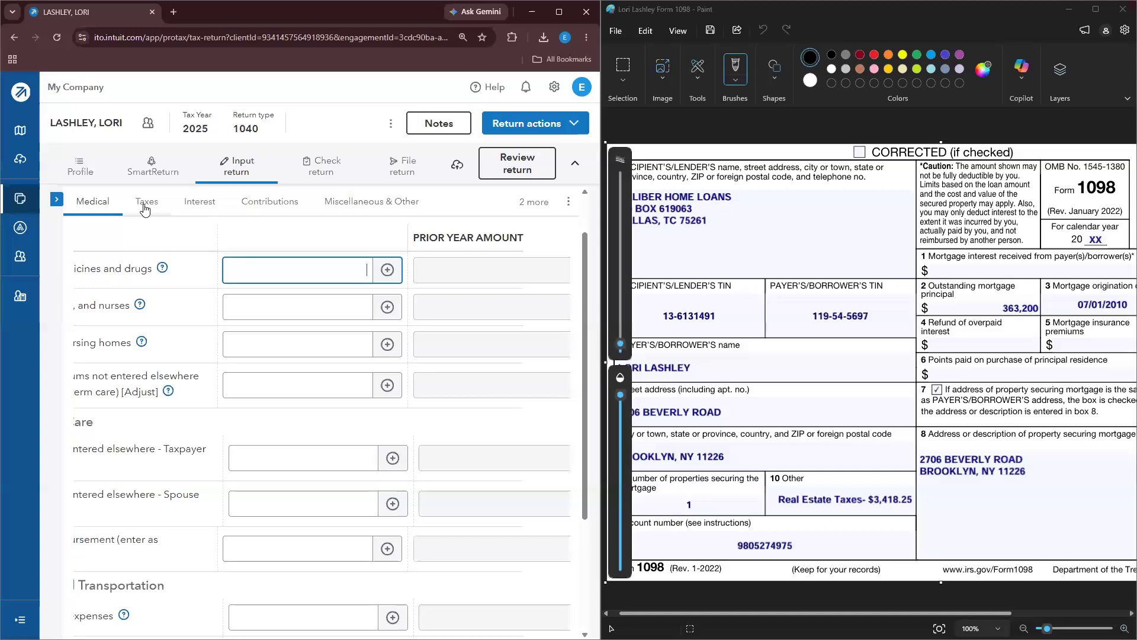
{"action": "left_click", "coordinate": [193, 213]}
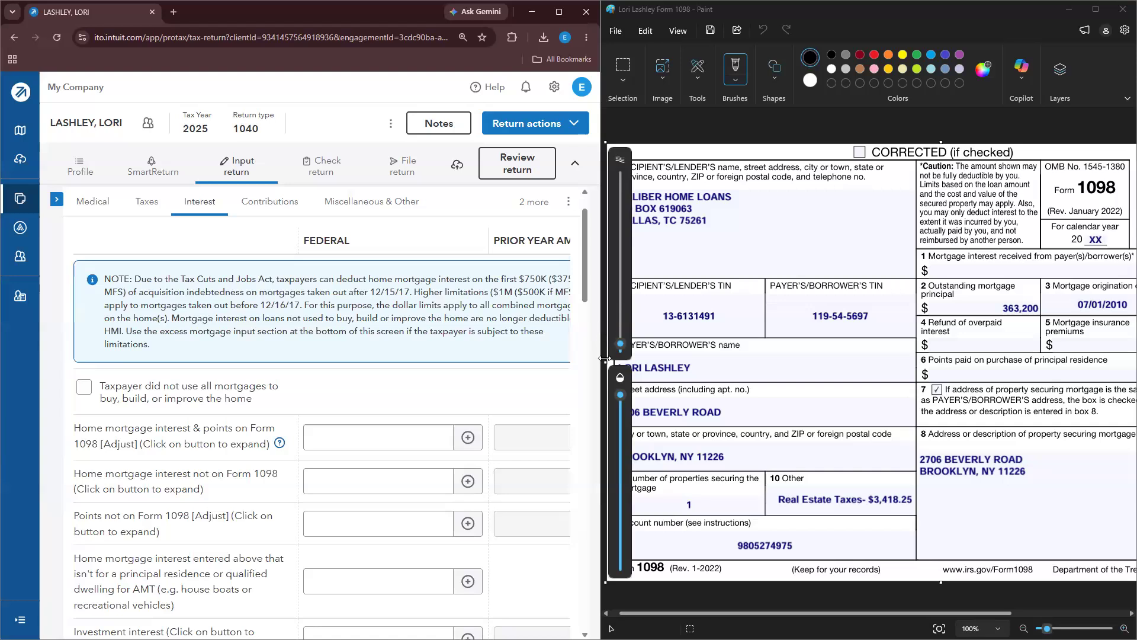
Step: Enter 7,920 as home mortgage interest and points on Form 1098
{"action": "left_click_drag", "start_coordinate": [610, 358], "coordinate": [584, 366]}
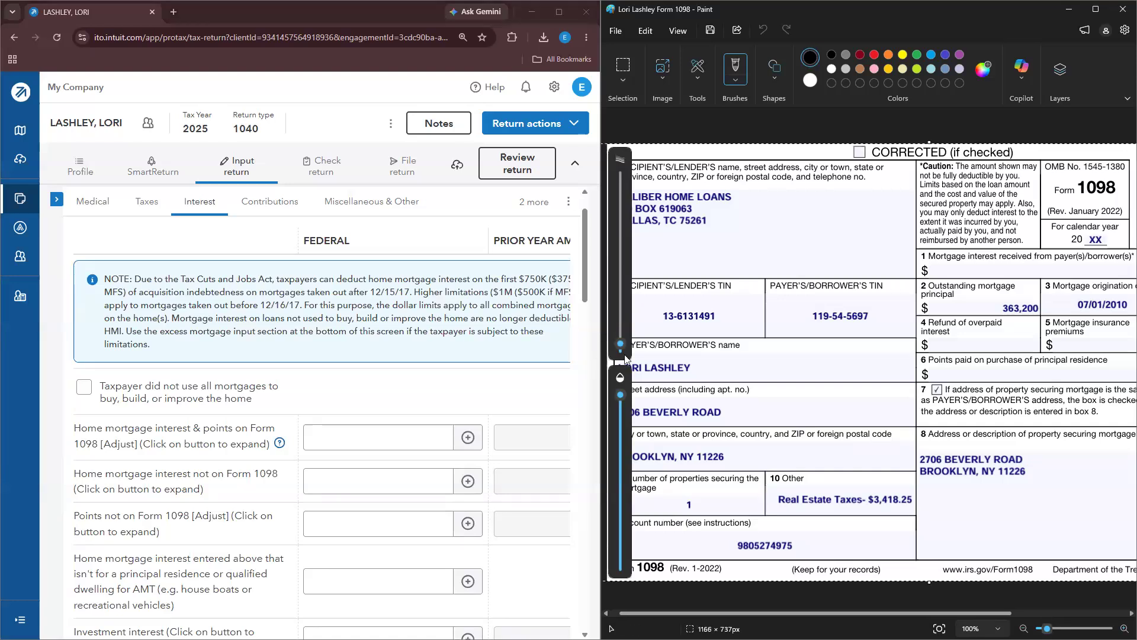
{"action": "left_click", "coordinate": [393, 444]}
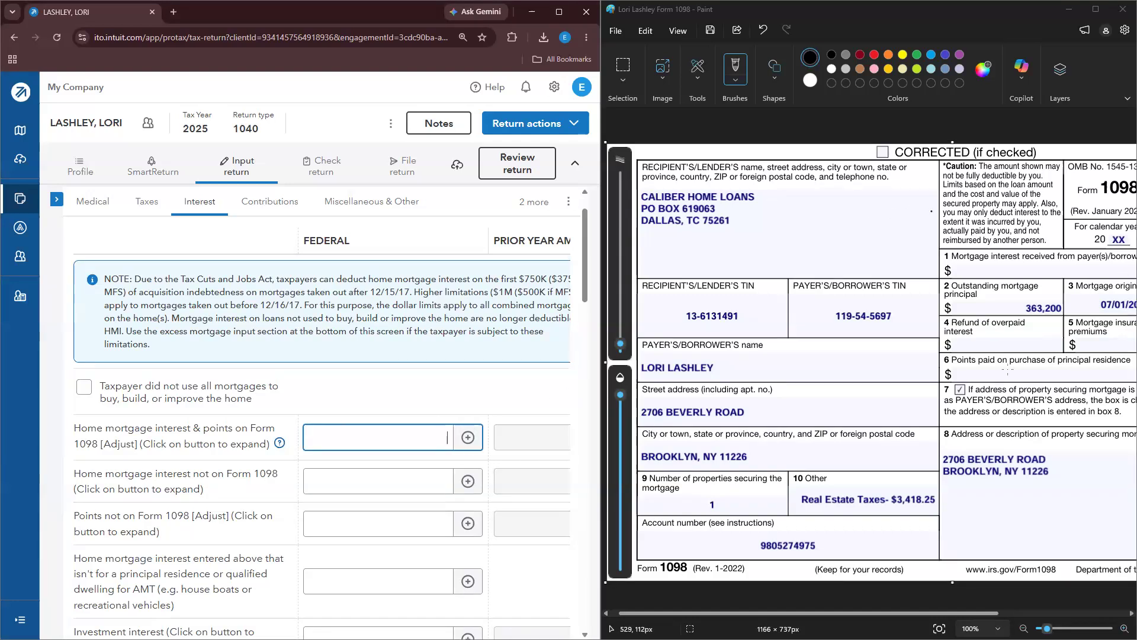
{"action": "left_click", "coordinate": [813, 614]}
{"action": "left_click_drag", "start_coordinate": [813, 614], "coordinate": [897, 614]}
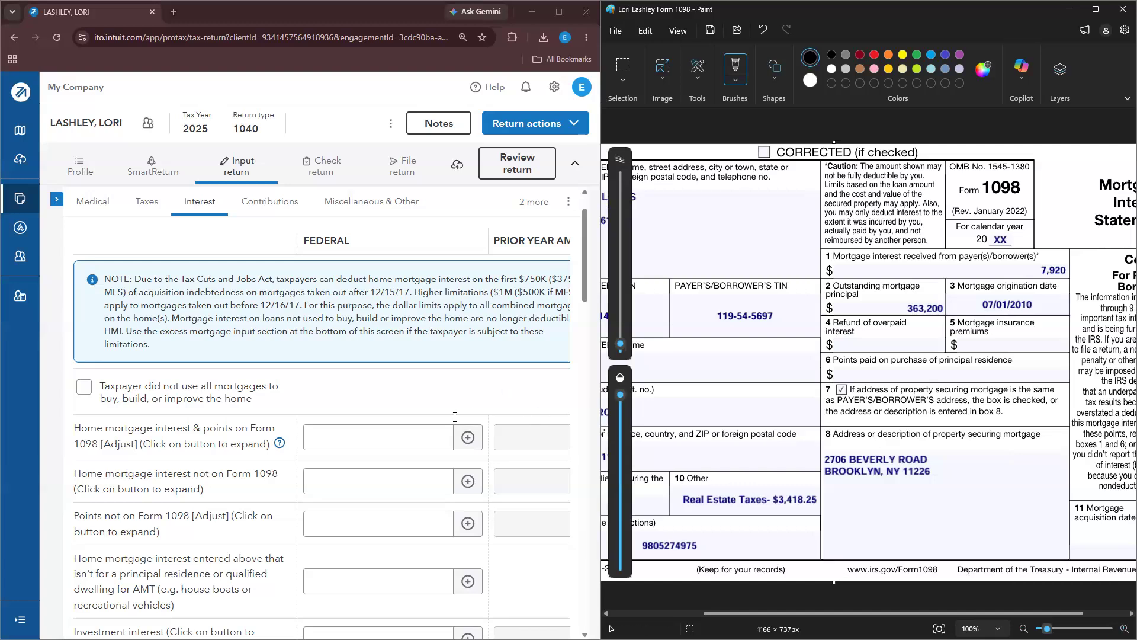
{"action": "left_click", "coordinate": [402, 443]}
{"action": "type", "text": "7,920"}
{"action": "left_click", "coordinate": [520, 408]}
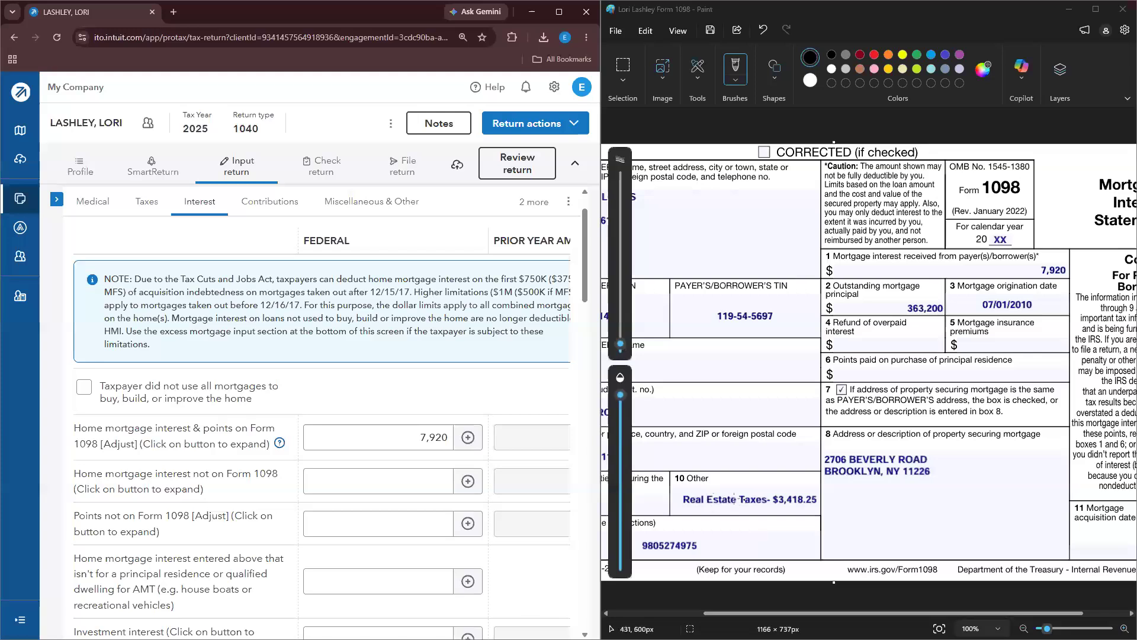
Step: Go to the itemized Taxes screen and find the Real Estate Taxes section
{"action": "left_click", "coordinate": [157, 216]}
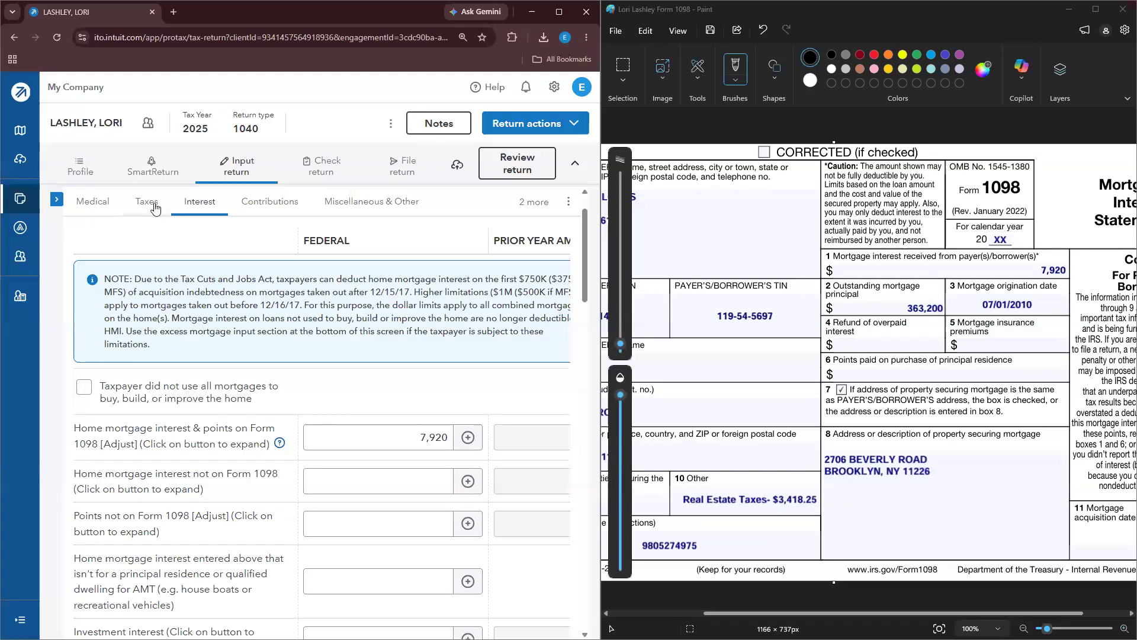
{"action": "scroll", "coordinate": [216, 305], "scroll_direction": "down", "scroll_amount": 5}
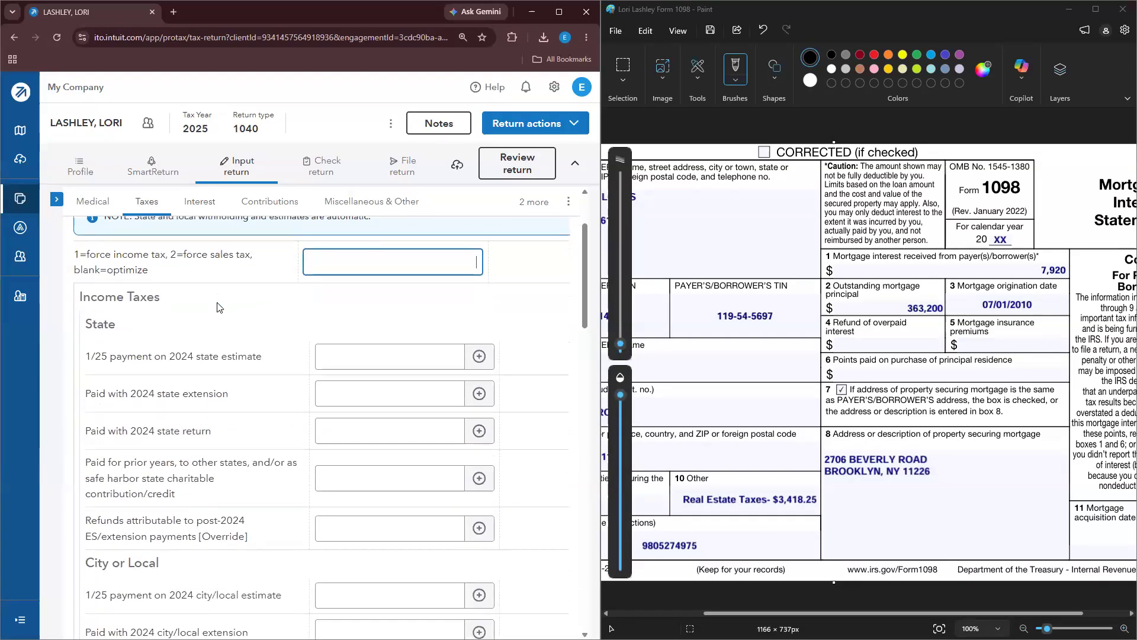
{"action": "scroll", "coordinate": [217, 308], "scroll_direction": "down", "scroll_amount": 10}
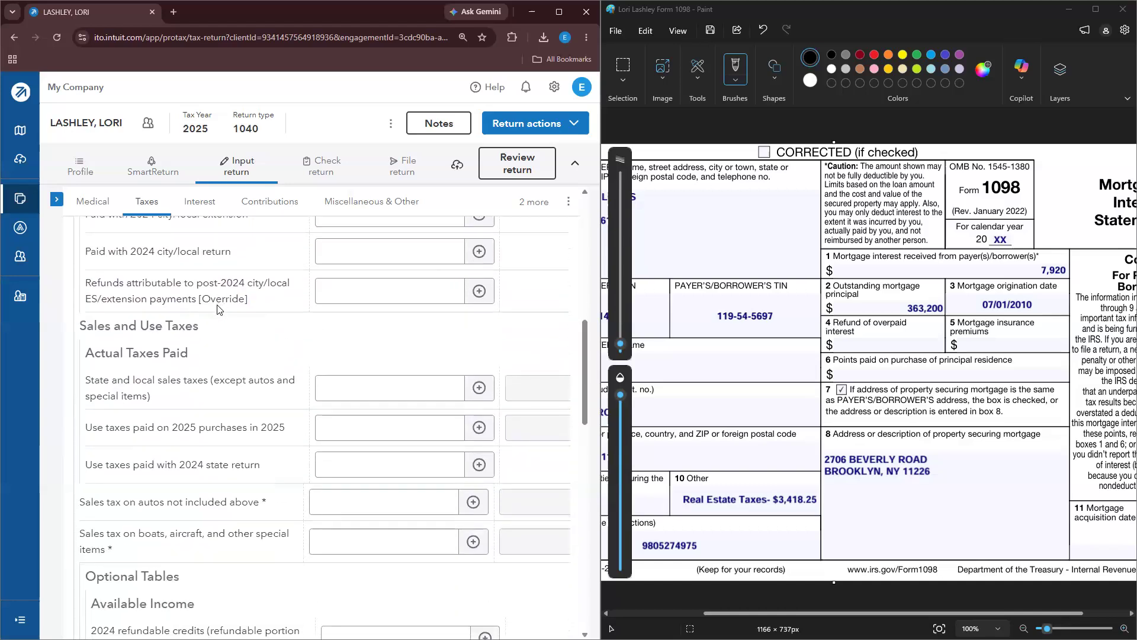
{"action": "scroll", "coordinate": [217, 306], "scroll_direction": "down", "scroll_amount": 6}
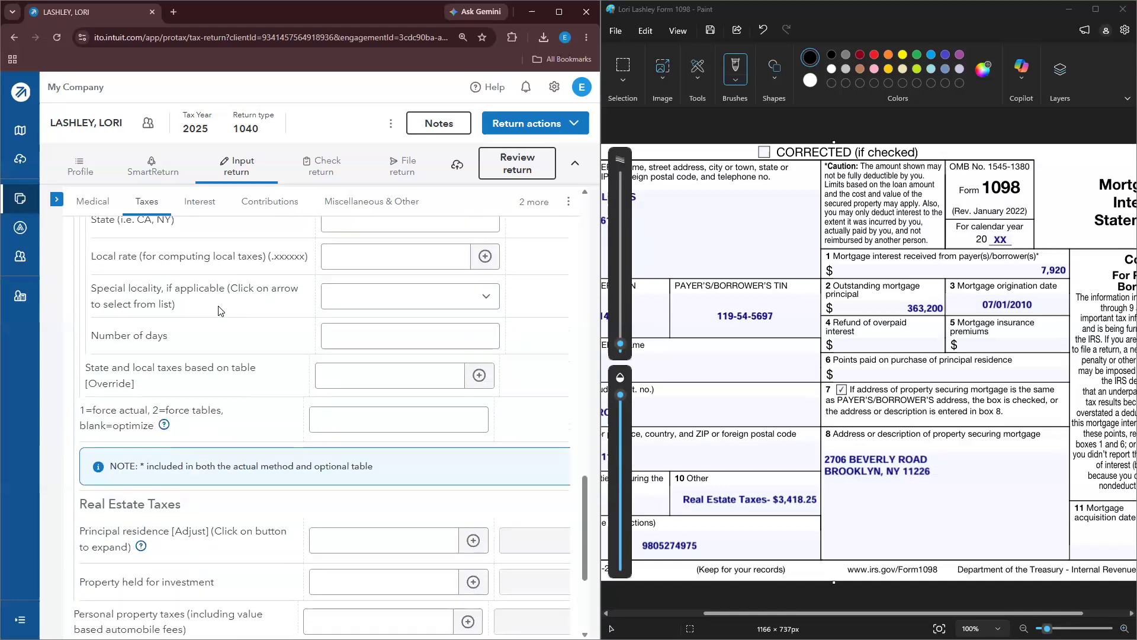
{"action": "scroll", "coordinate": [482, 338], "scroll_direction": "up", "scroll_amount": 2}
{"action": "scroll", "coordinate": [483, 338], "scroll_direction": "up", "scroll_amount": 7}
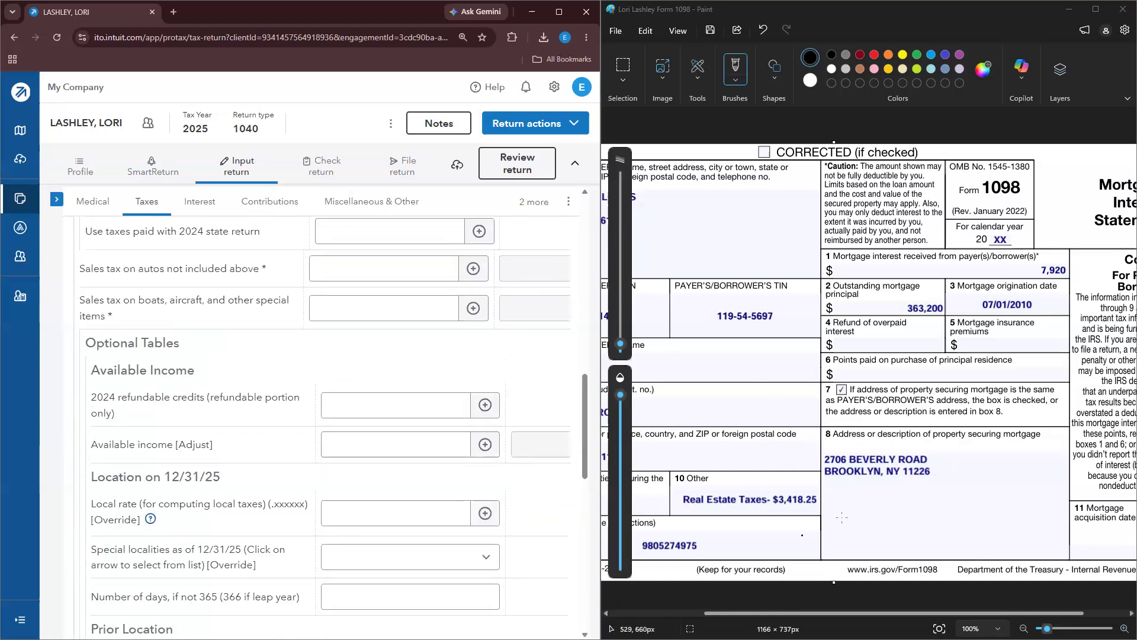
{"action": "scroll", "coordinate": [167, 225], "scroll_direction": "up", "scroll_amount": 14}
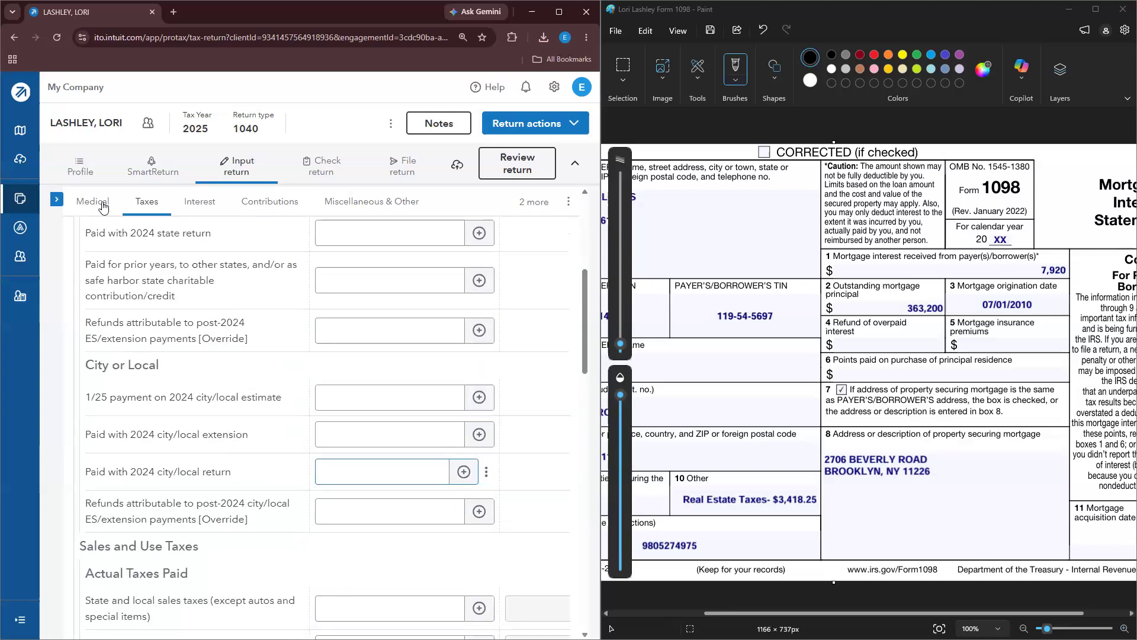
{"action": "scroll", "coordinate": [291, 391], "scroll_direction": "down", "scroll_amount": 18}
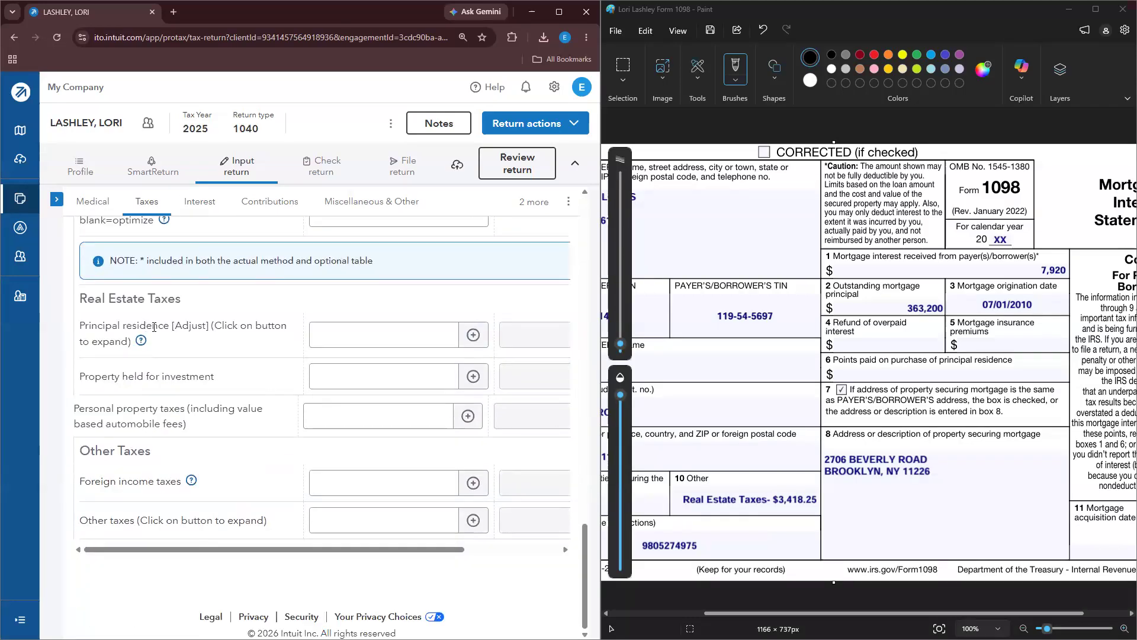
Step: Enter 3,418 as principal residence real estate taxes, then start the return review
{"action": "left_click", "coordinate": [368, 331]}
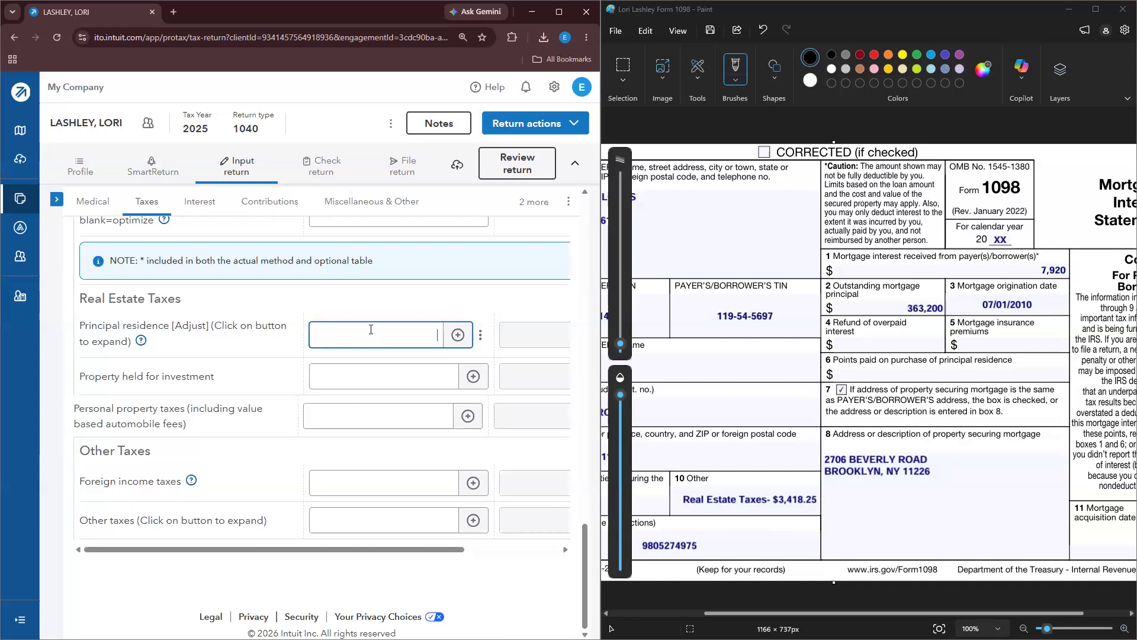
{"action": "type", "text": "3,418"}
{"action": "left_click", "coordinate": [514, 302]}
{"action": "left_click", "coordinate": [439, 333]}
{"action": "key", "text": "Tab"}
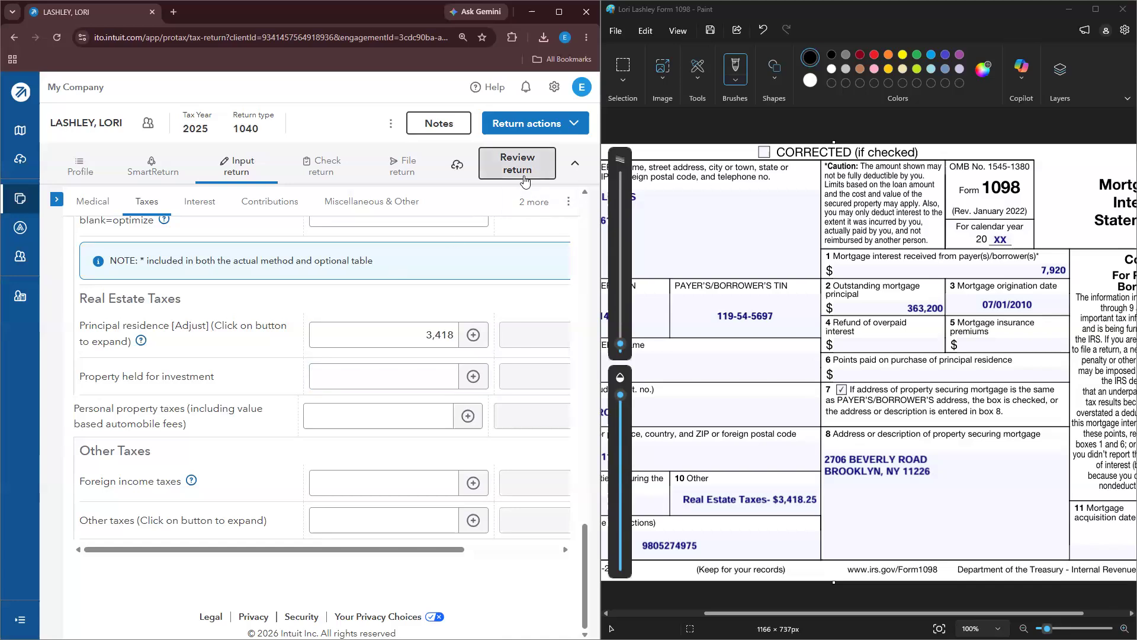
{"action": "left_click", "coordinate": [517, 167]}
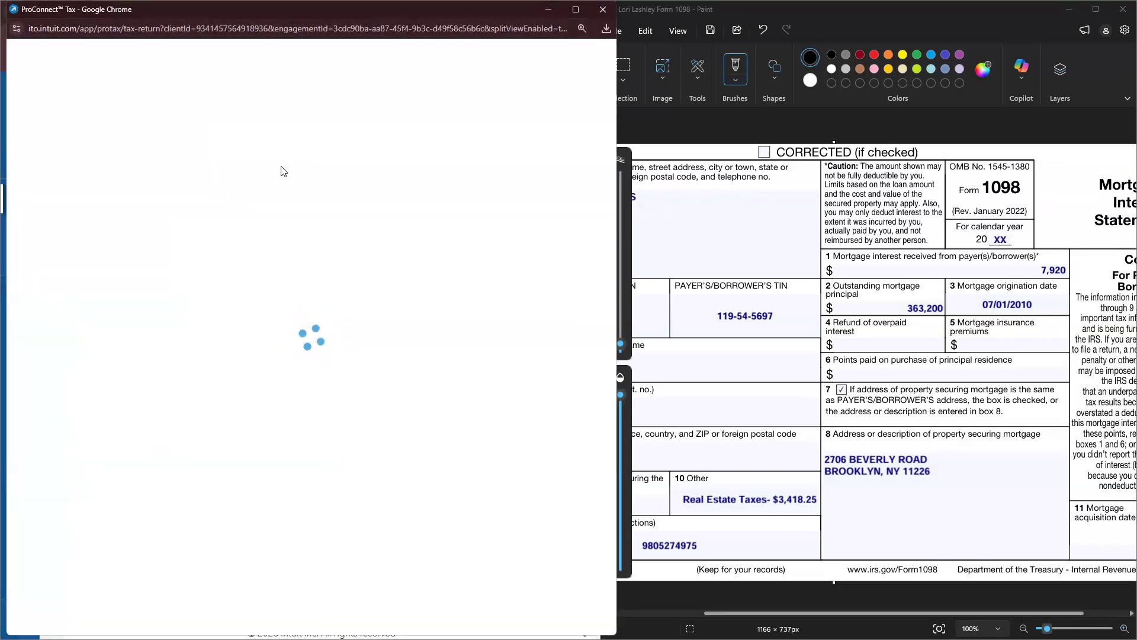
Step: Close the 1098 image without saving and show Form 1040 in the forms preview
{"action": "left_click", "coordinate": [1123, 9]}
{"action": "left_click", "coordinate": [855, 366]}
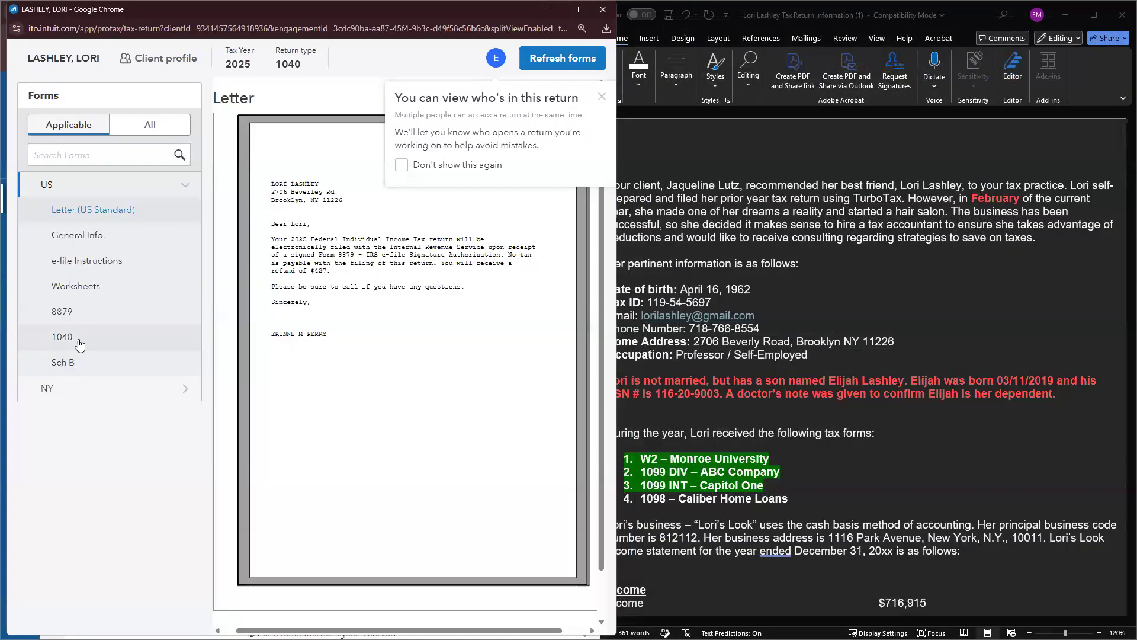
{"action": "left_click", "coordinate": [80, 344]}
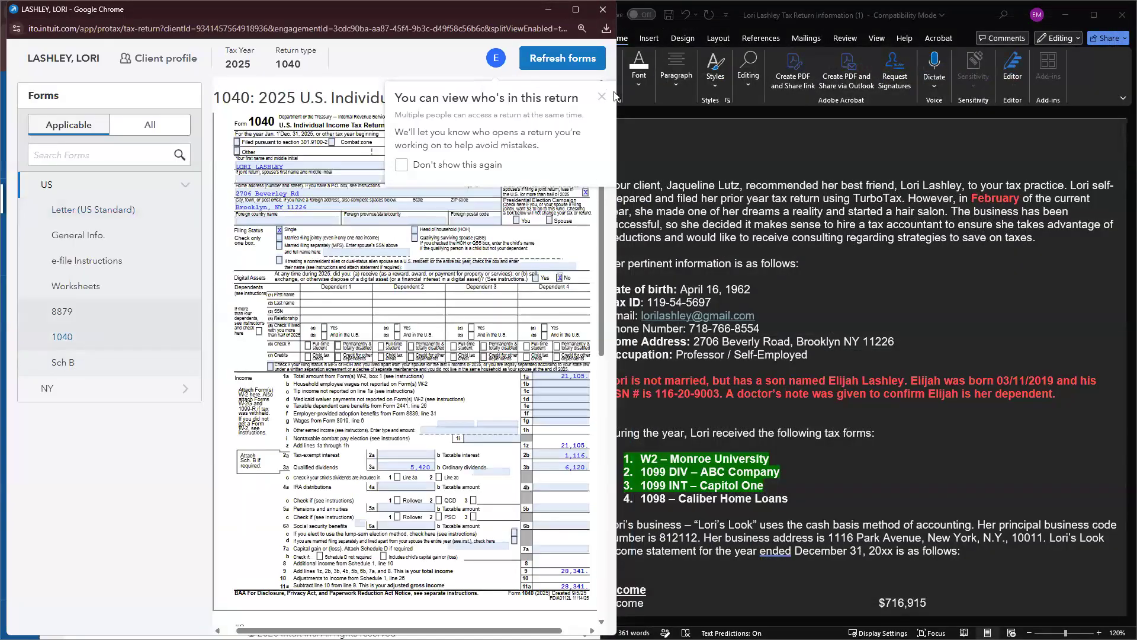
{"action": "left_click", "coordinate": [602, 96]}
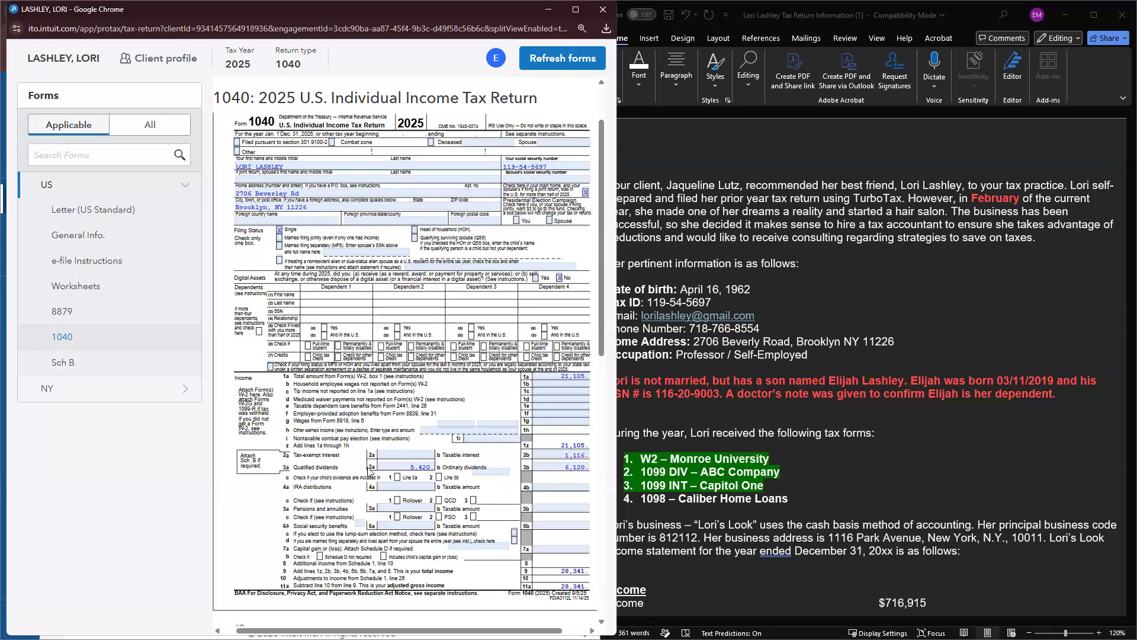
Step: Highlight the 1098 – Caliber Home Loans line green in the client notes
{"action": "scroll", "coordinate": [548, 468], "scroll_direction": "down", "scroll_amount": 7}
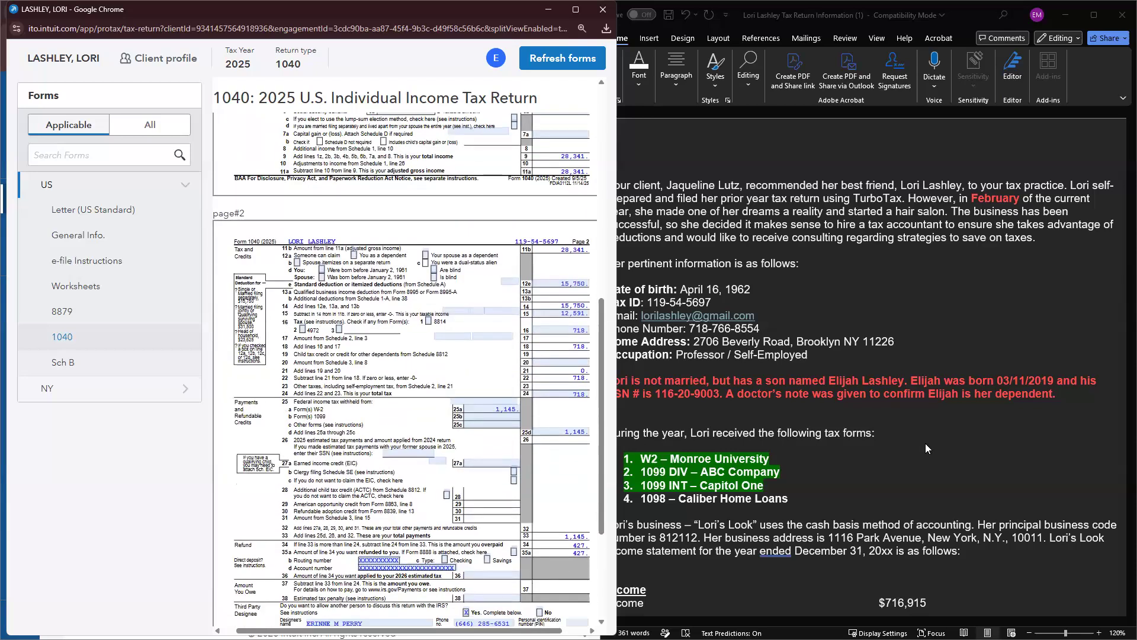
{"action": "left_click", "coordinate": [926, 448]}
{"action": "triple_click", "coordinate": [778, 504]}
{"action": "left_click", "coordinate": [825, 485]}
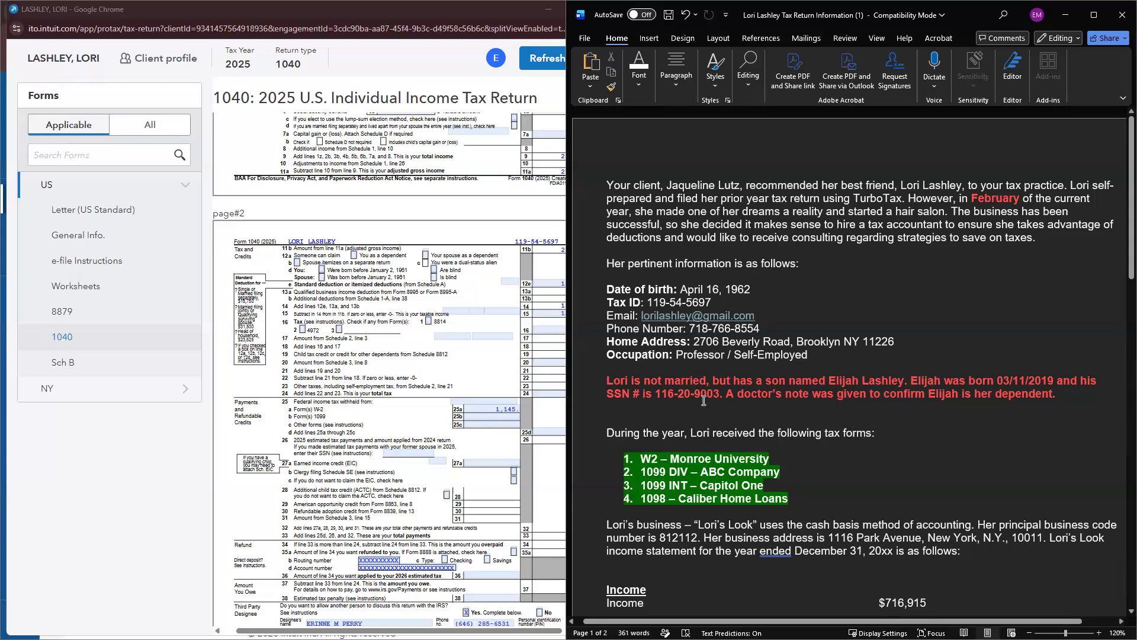
{"action": "scroll", "coordinate": [704, 446], "scroll_direction": "down", "scroll_amount": 2}
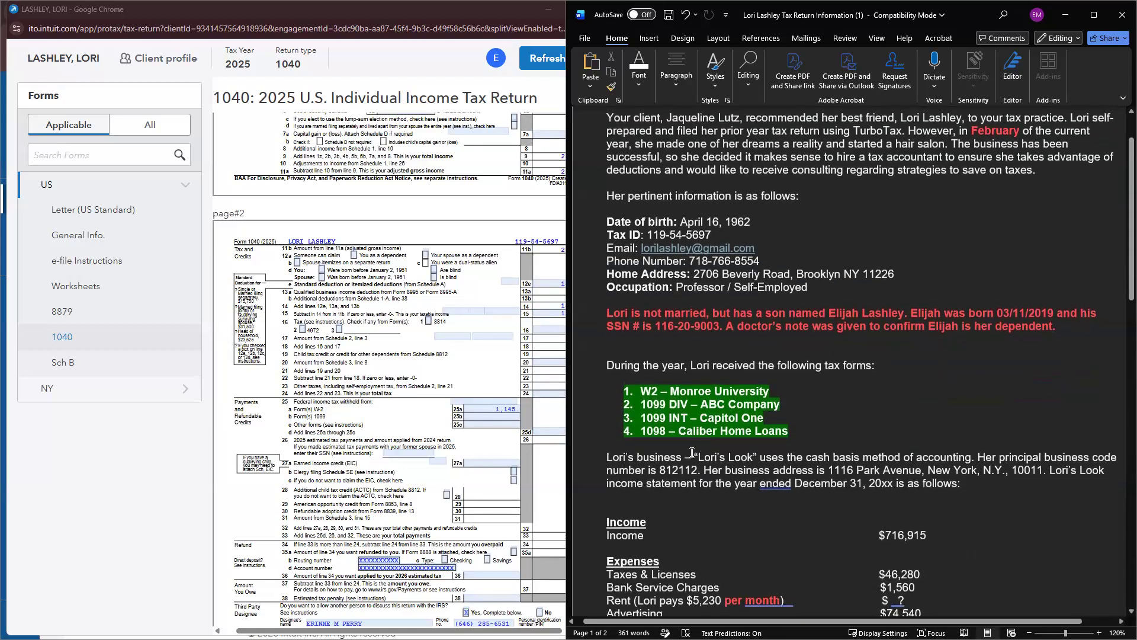
{"action": "scroll", "coordinate": [536, 112], "scroll_direction": "up", "scroll_amount": 3}
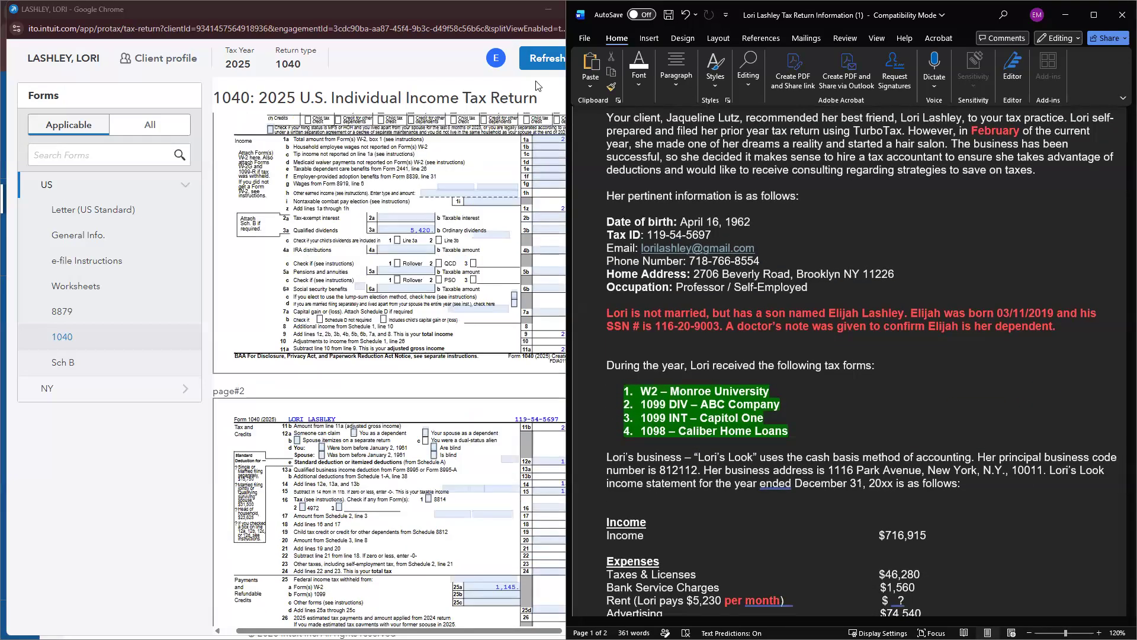
Step: Close the 1040 preview window and return to the input screens
{"action": "left_click", "coordinate": [213, 20]}
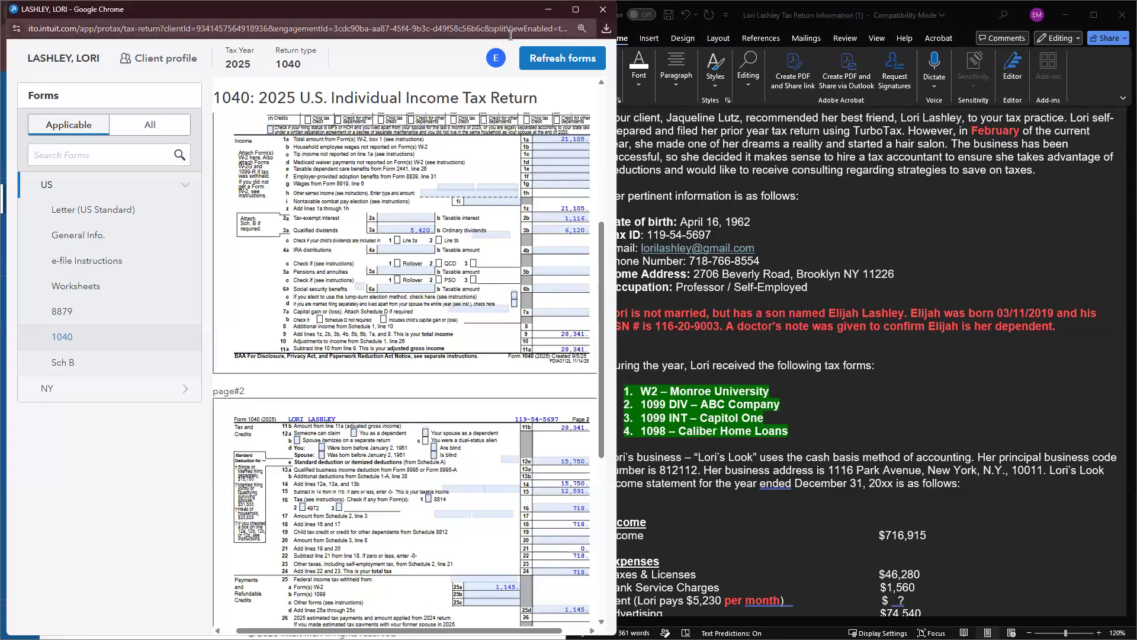
{"action": "left_click", "coordinate": [600, 12]}
{"action": "scroll", "coordinate": [260, 374], "scroll_direction": "down", "scroll_amount": 10}
{"action": "left_click", "coordinate": [54, 202]}
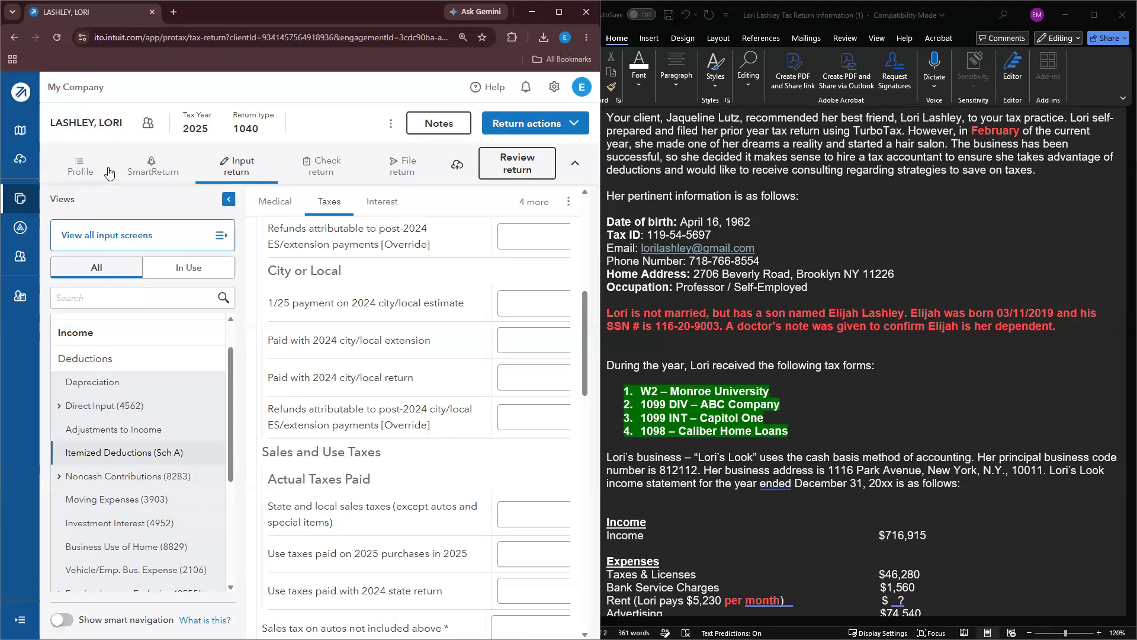
Step: Open Client Information under General with the screens list hidden, scrolled to Filing Status
{"action": "scroll", "coordinate": [146, 343], "scroll_direction": "up", "scroll_amount": 2}
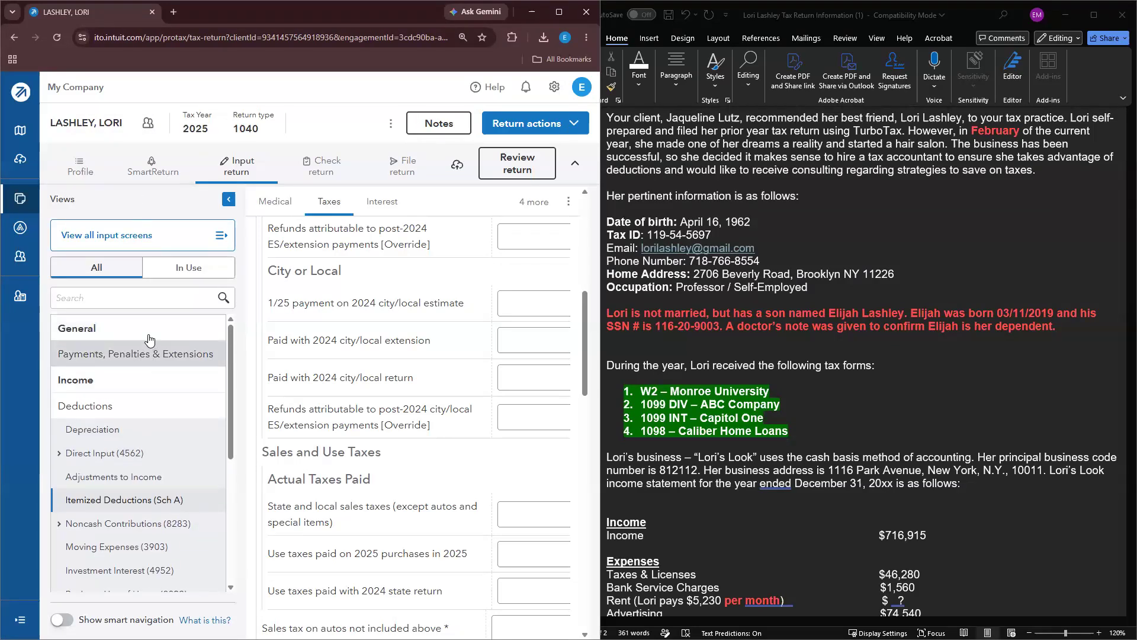
{"action": "left_click", "coordinate": [148, 330]}
{"action": "left_click", "coordinate": [135, 355]}
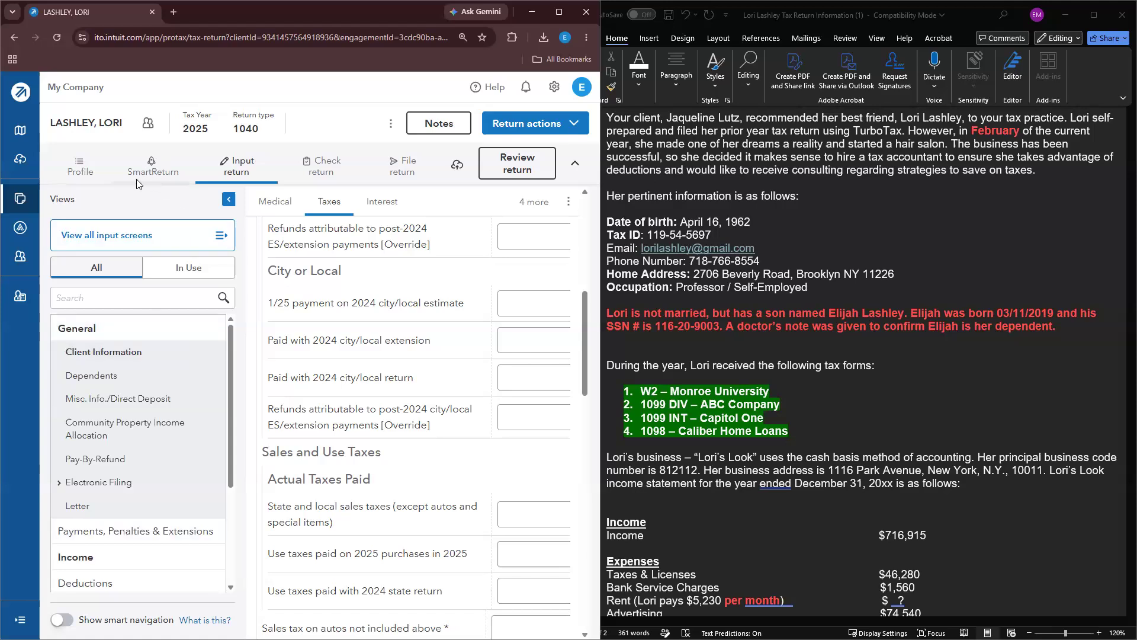
{"action": "left_click", "coordinate": [145, 173]}
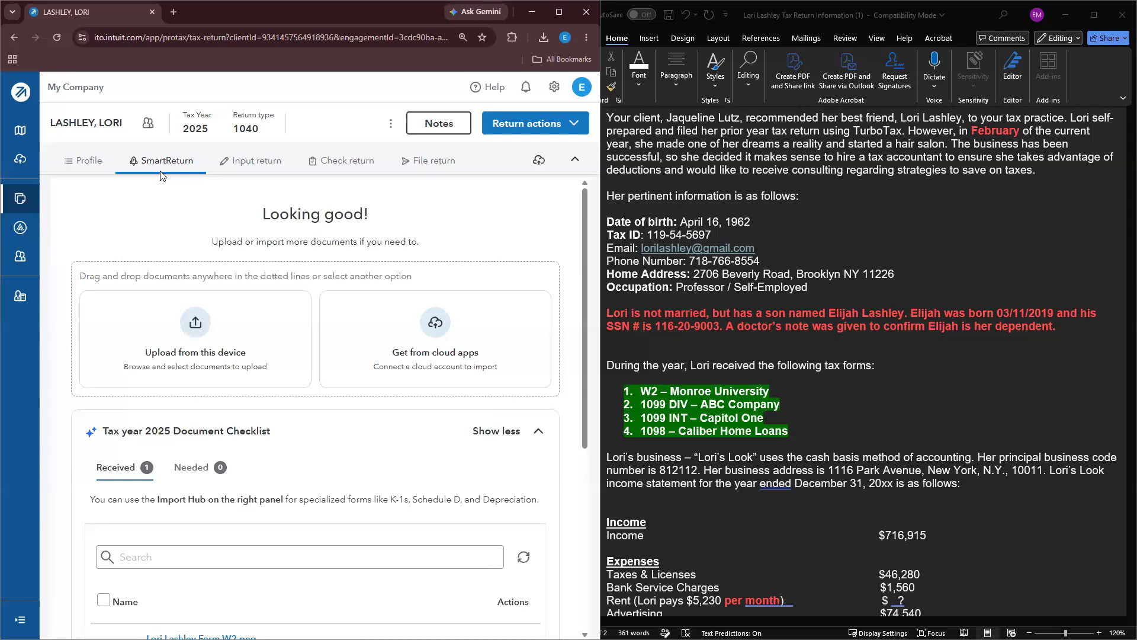
{"action": "left_click", "coordinate": [229, 161]}
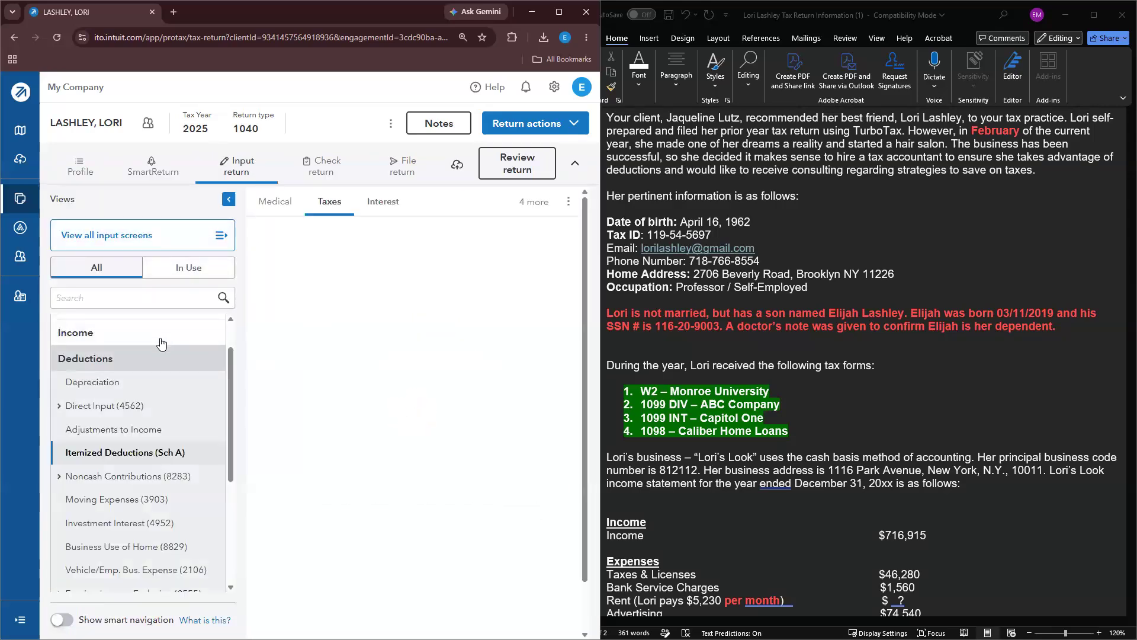
{"action": "scroll", "coordinate": [157, 339], "scroll_direction": "up", "scroll_amount": 2}
{"action": "left_click", "coordinate": [129, 330]}
{"action": "left_click", "coordinate": [115, 356]}
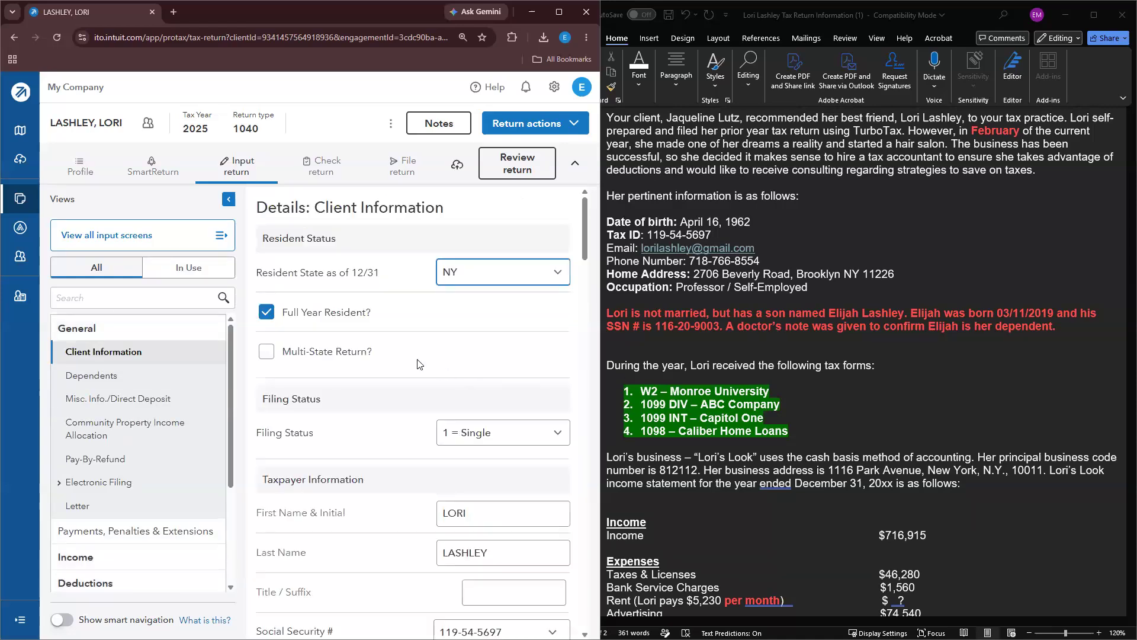
{"action": "left_click", "coordinate": [228, 200]}
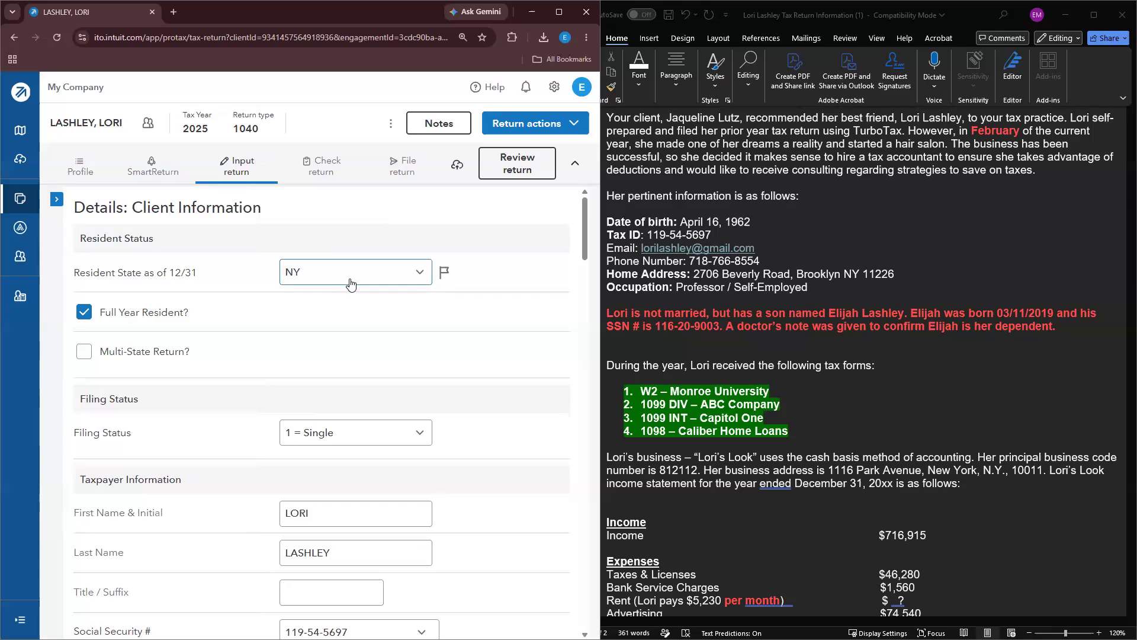
{"action": "scroll", "coordinate": [350, 285], "scroll_direction": "down", "scroll_amount": 1}
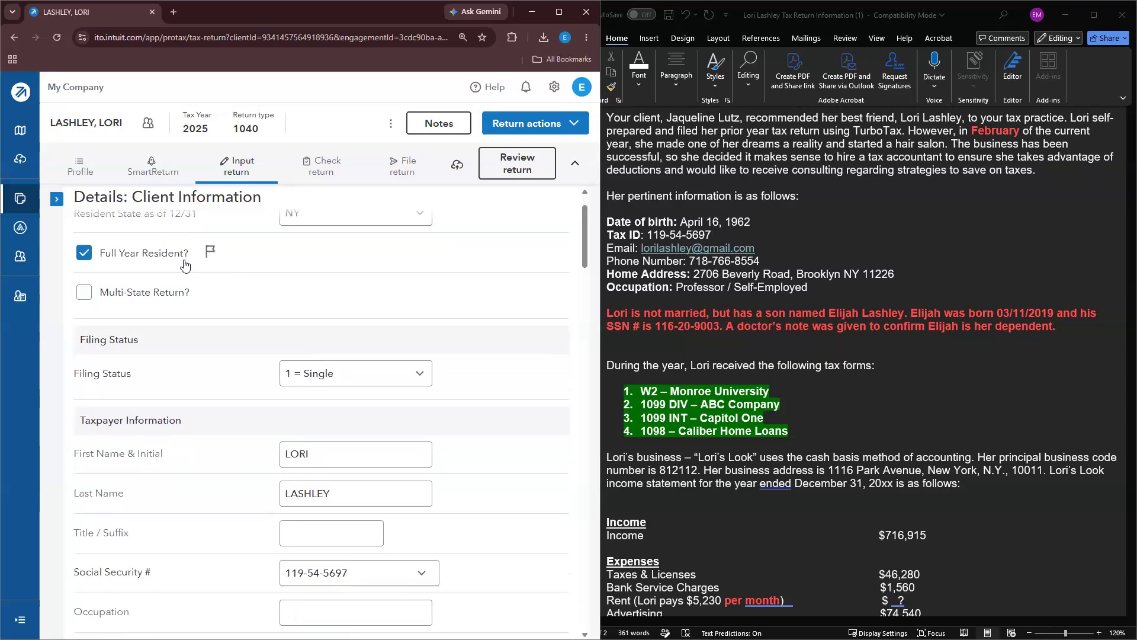
{"action": "scroll", "coordinate": [375, 318], "scroll_direction": "down", "scroll_amount": 1}
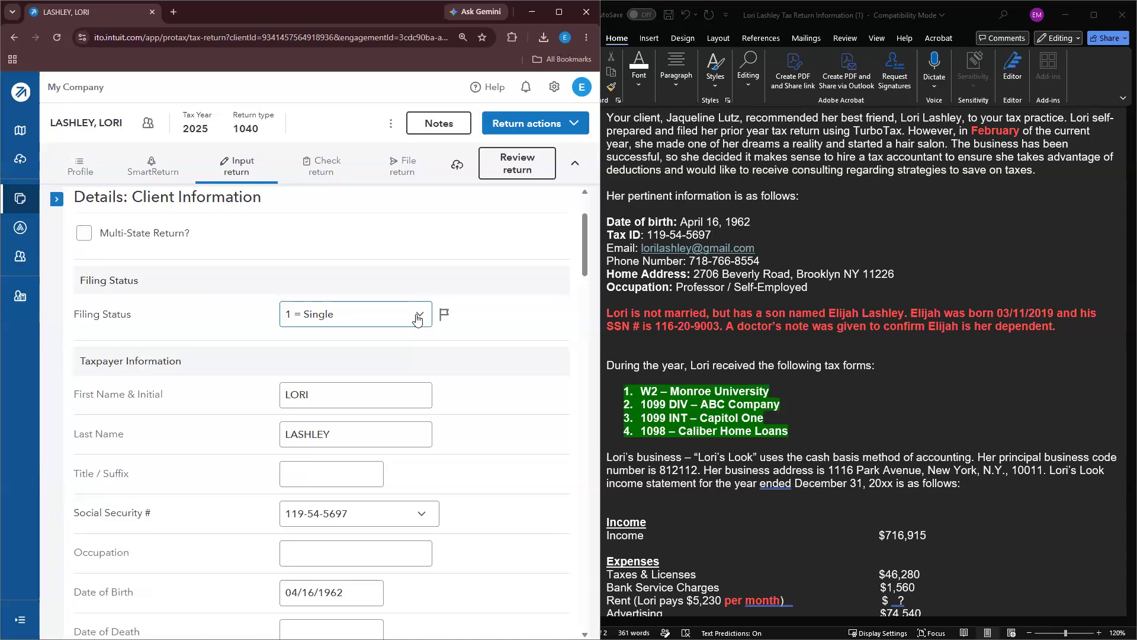
Step: Change the filing status to 4 = Head of household
{"action": "left_click", "coordinate": [650, 322]}
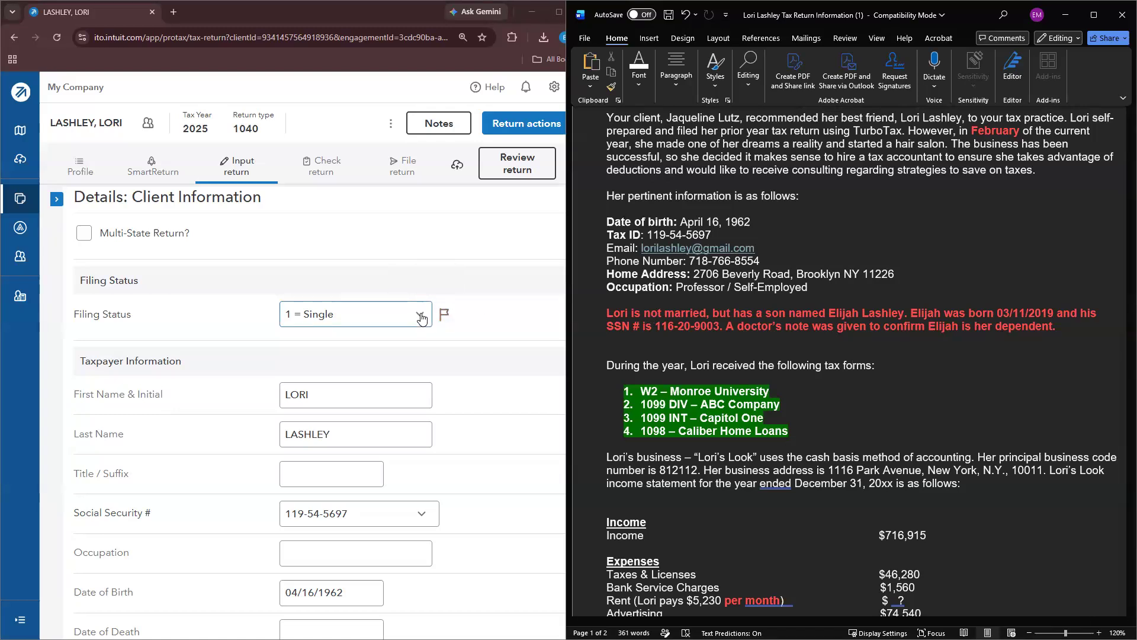
{"action": "left_click", "coordinate": [421, 318]}
{"action": "left_click", "coordinate": [401, 408]}
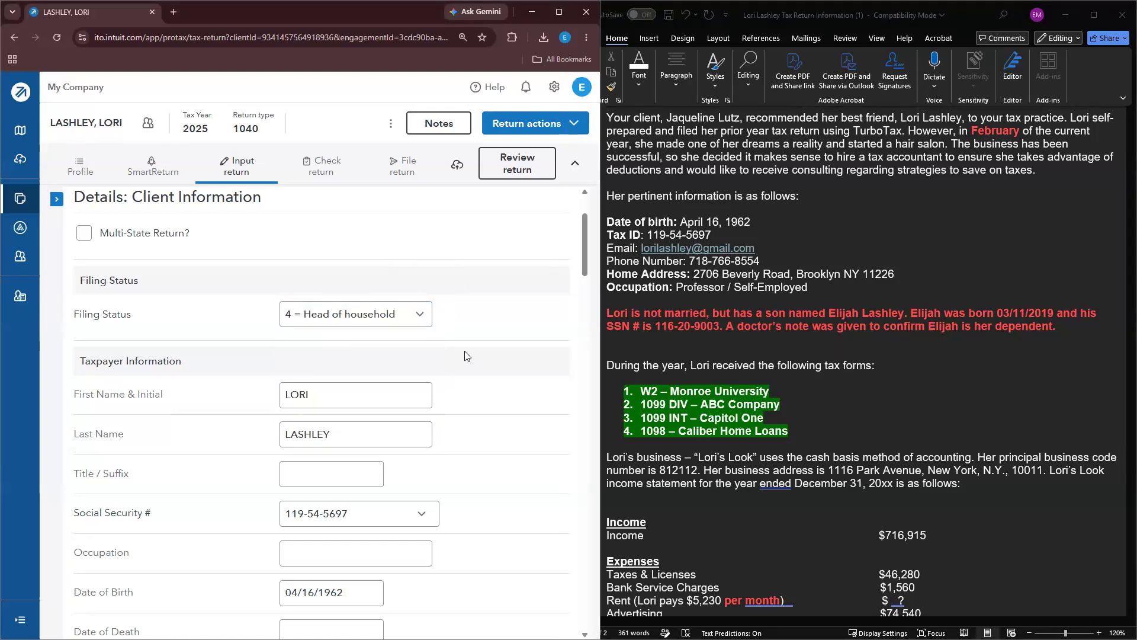
{"action": "scroll", "coordinate": [465, 354], "scroll_direction": "down", "scroll_amount": 1}
Step: Set the taxpayer's dependency status to 1 = Not Applicable
{"action": "left_click", "coordinate": [407, 334]}
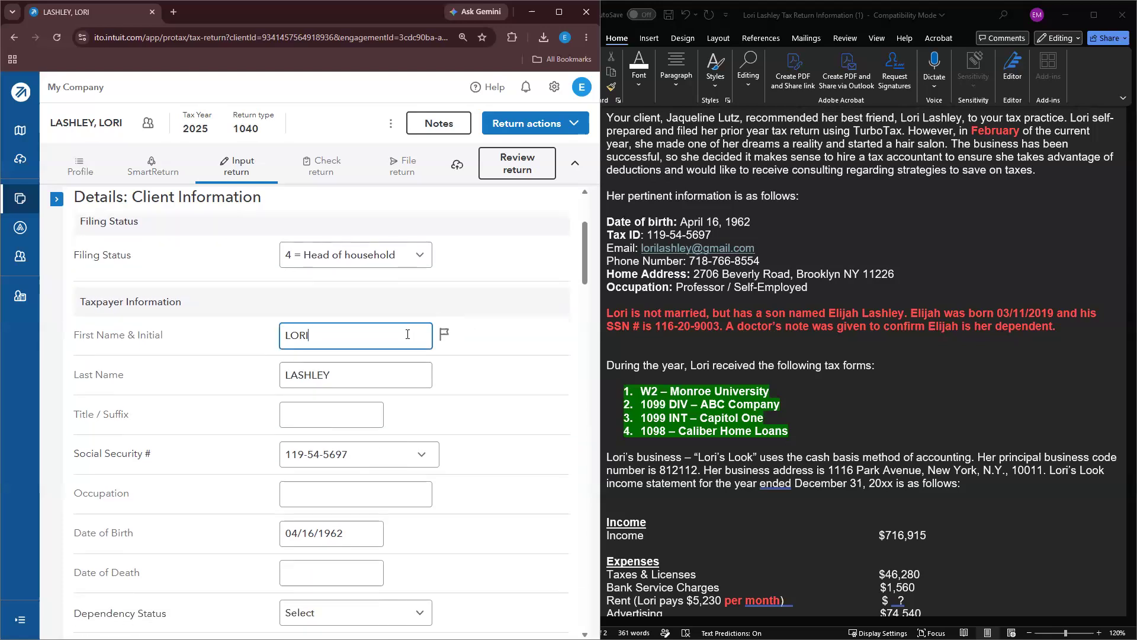
{"action": "scroll", "coordinate": [403, 331], "scroll_direction": "down", "scroll_amount": 2}
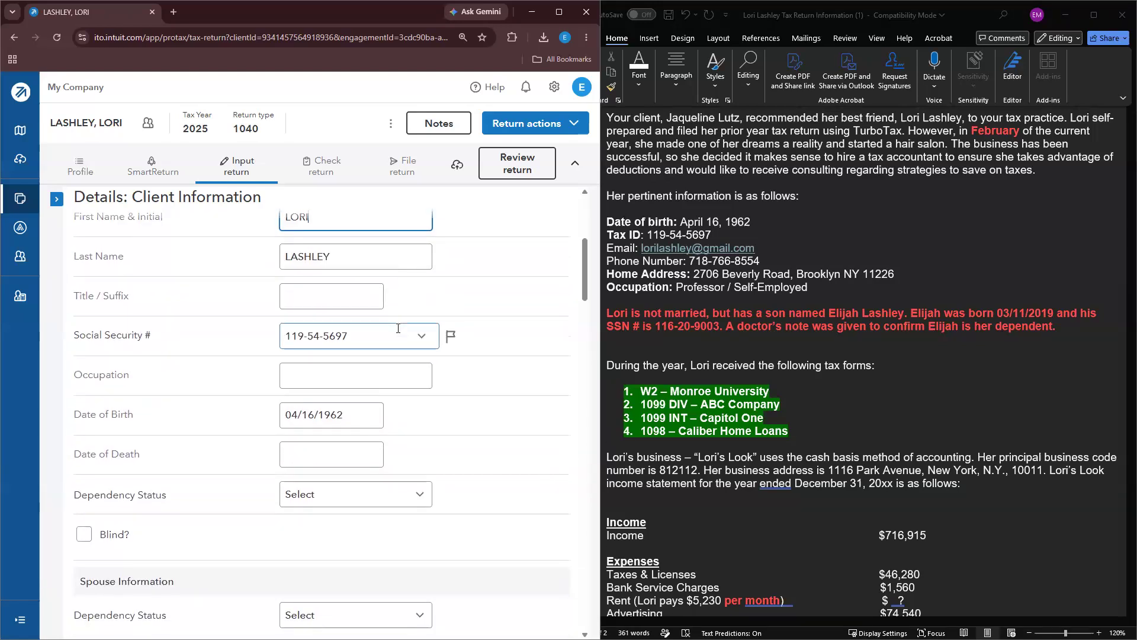
{"action": "scroll", "coordinate": [399, 328], "scroll_direction": "down", "scroll_amount": 2}
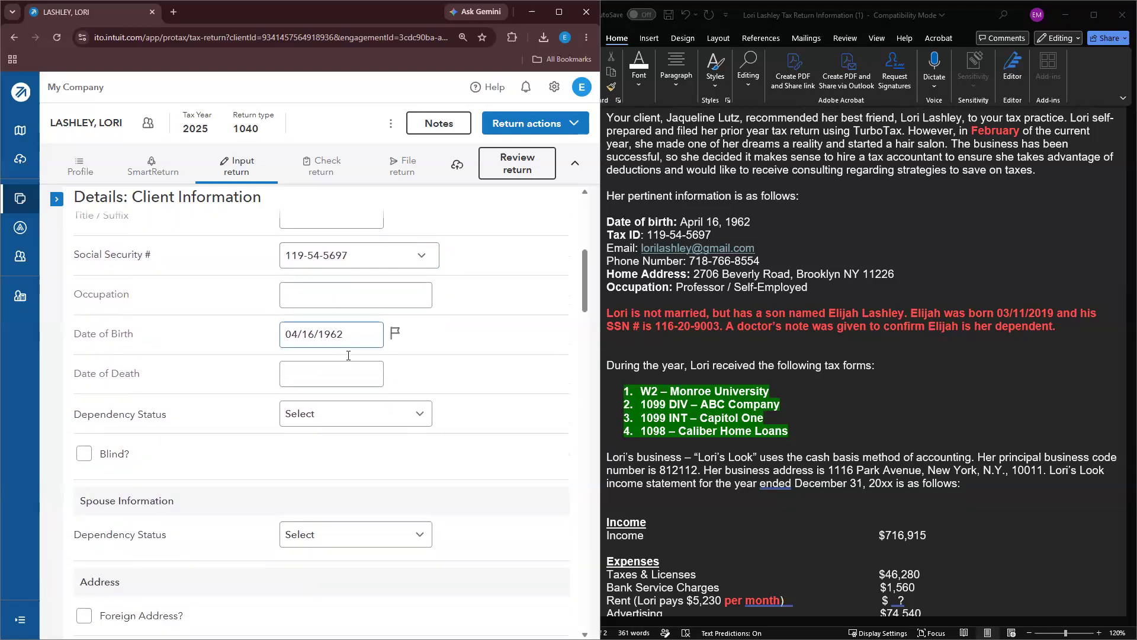
{"action": "scroll", "coordinate": [348, 370], "scroll_direction": "down", "scroll_amount": 1}
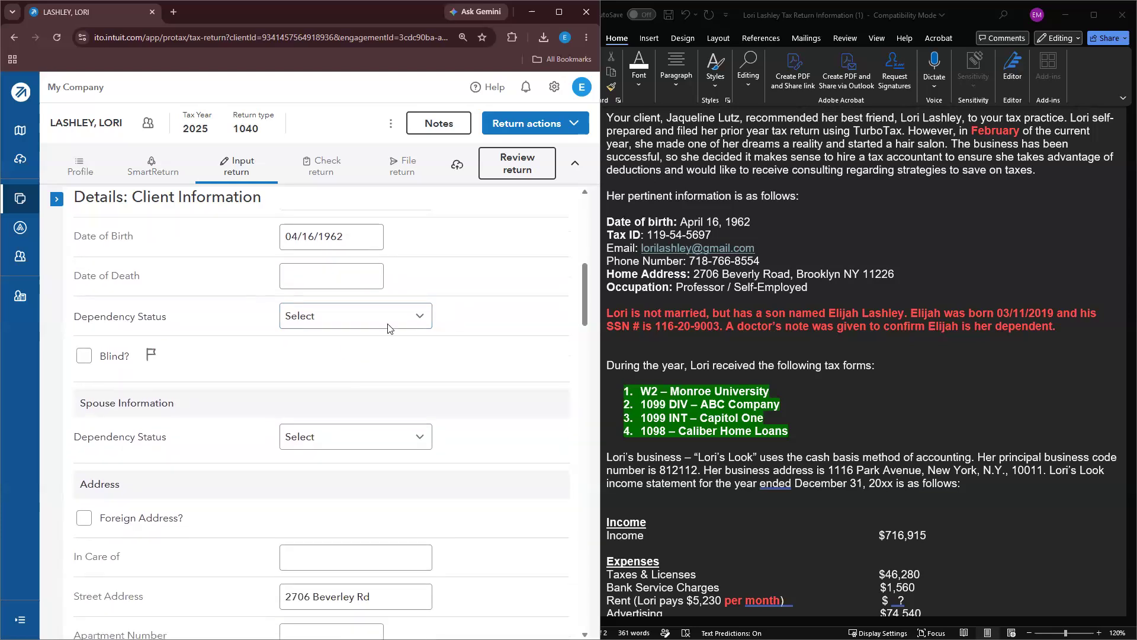
{"action": "scroll", "coordinate": [397, 302], "scroll_direction": "down", "scroll_amount": 1}
{"action": "left_click", "coordinate": [401, 266]}
{"action": "left_click", "coordinate": [394, 301]}
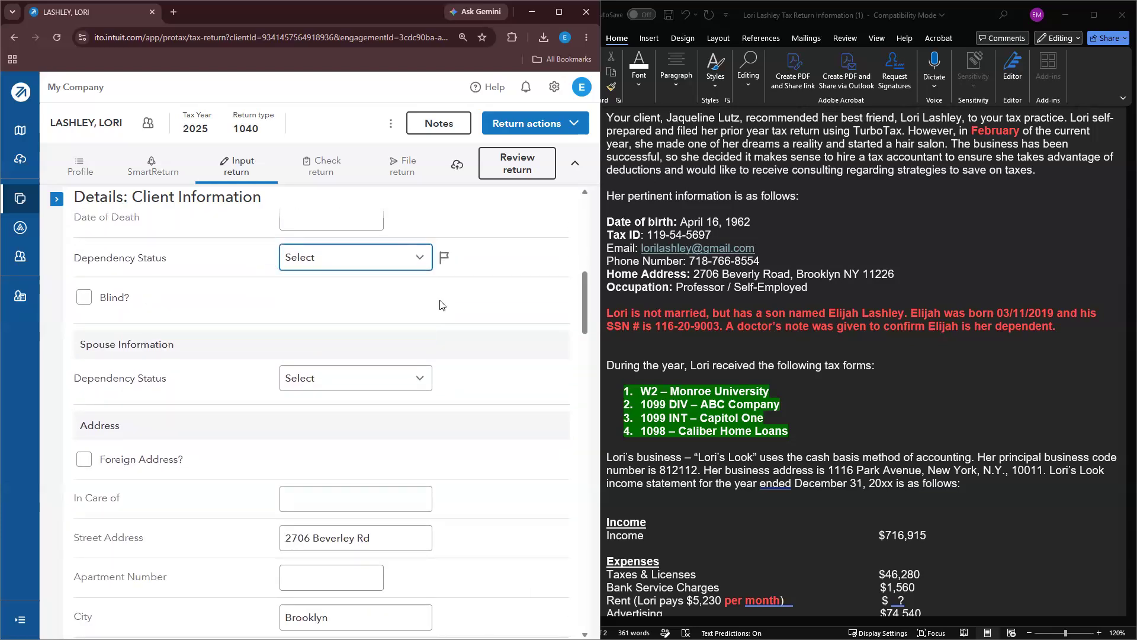
{"action": "left_click", "coordinate": [401, 266]}
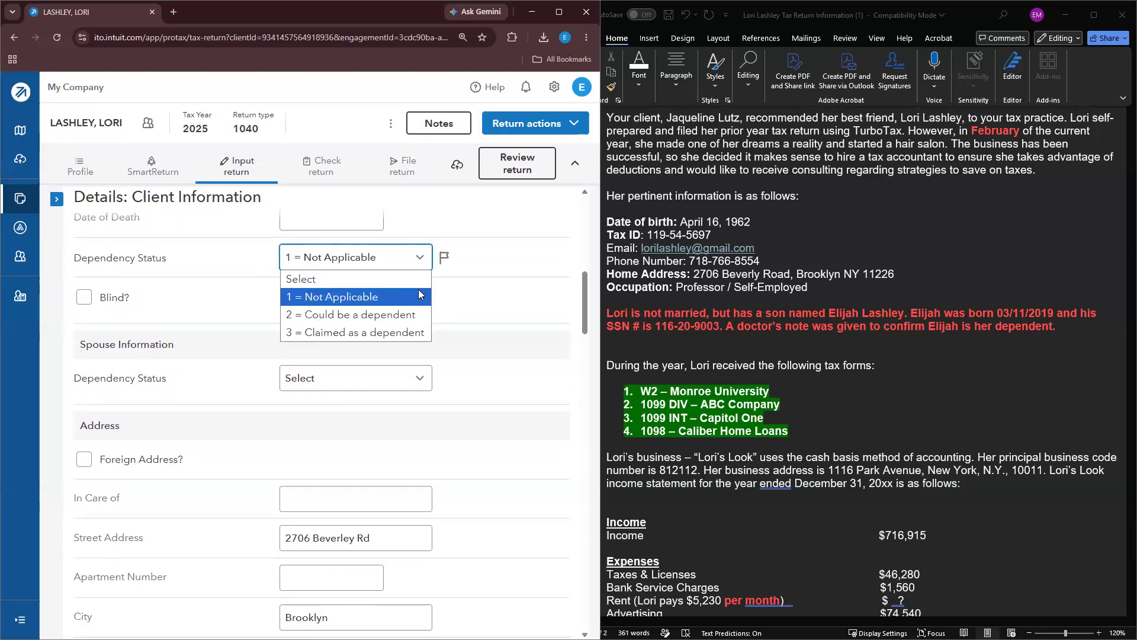
{"action": "left_click", "coordinate": [419, 294]}
Step: Review the rest of the Client Information form and open the input sections list
{"action": "scroll", "coordinate": [478, 284], "scroll_direction": "up", "scroll_amount": 2}
{"action": "scroll", "coordinate": [466, 328], "scroll_direction": "down", "scroll_amount": 6}
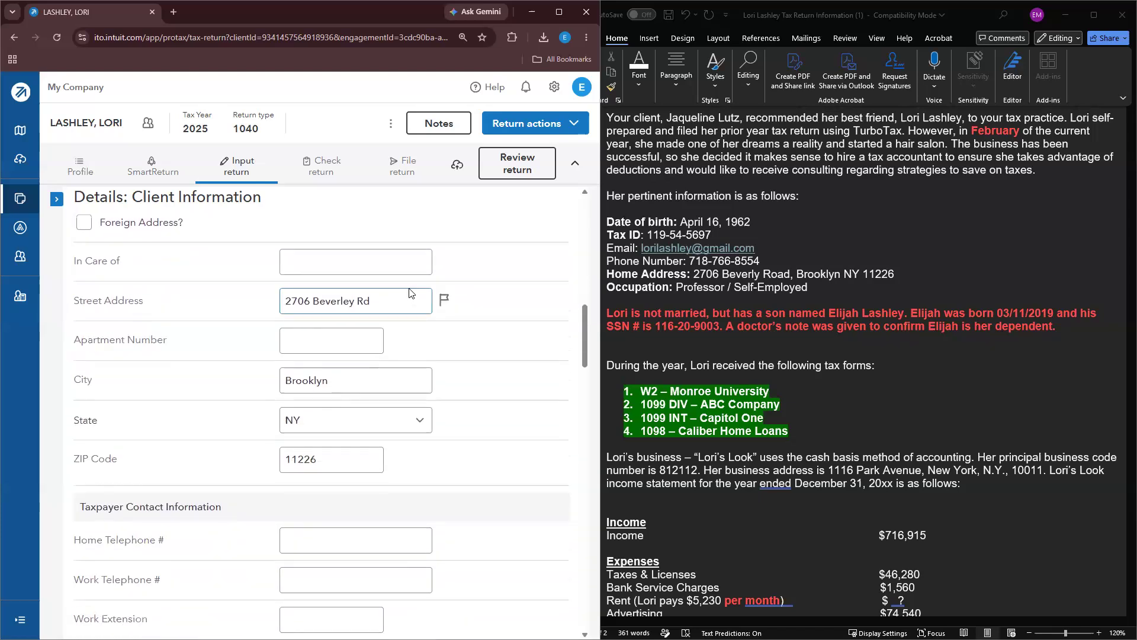
{"action": "scroll", "coordinate": [409, 292], "scroll_direction": "down", "scroll_amount": 5}
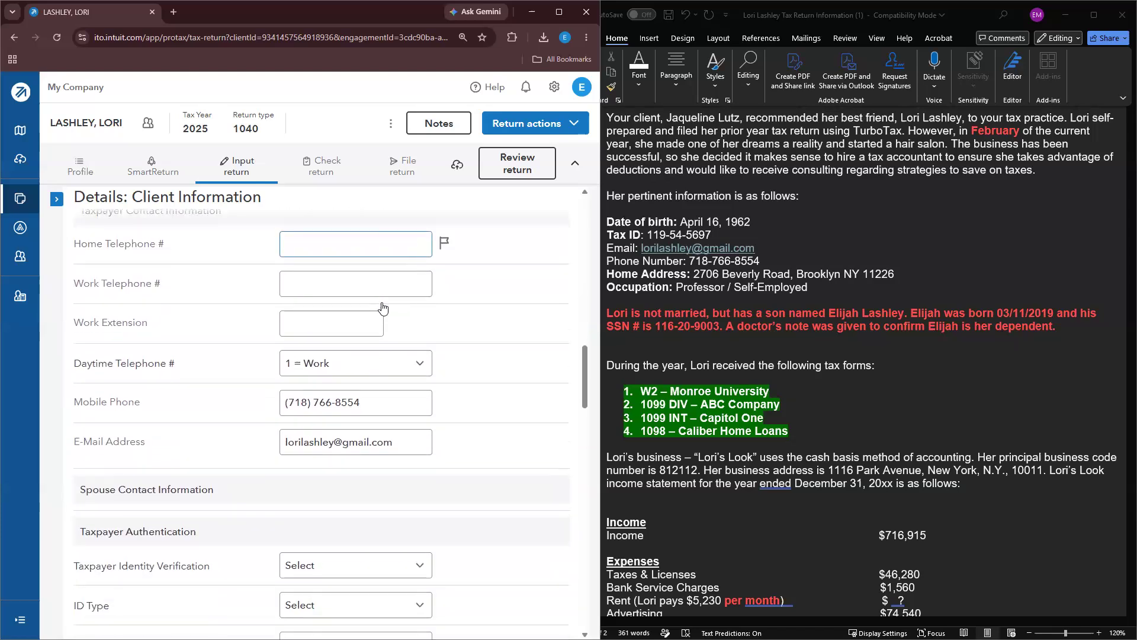
{"action": "scroll", "coordinate": [382, 308], "scroll_direction": "down", "scroll_amount": 1}
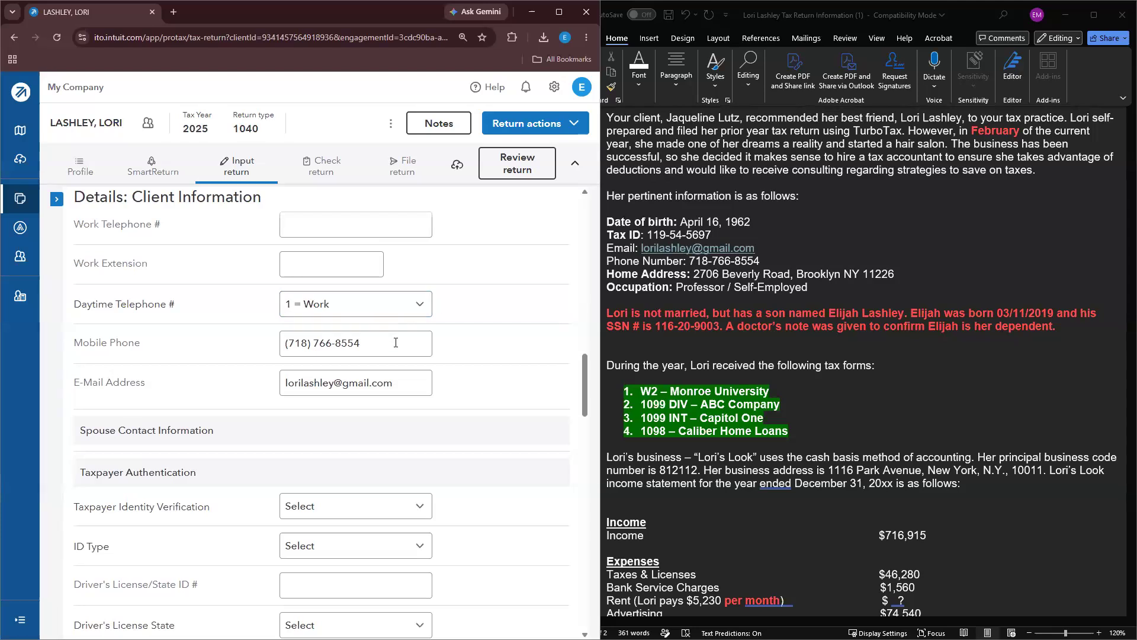
{"action": "scroll", "coordinate": [400, 346], "scroll_direction": "down", "scroll_amount": 2}
{"action": "scroll", "coordinate": [401, 348], "scroll_direction": "down", "scroll_amount": 8}
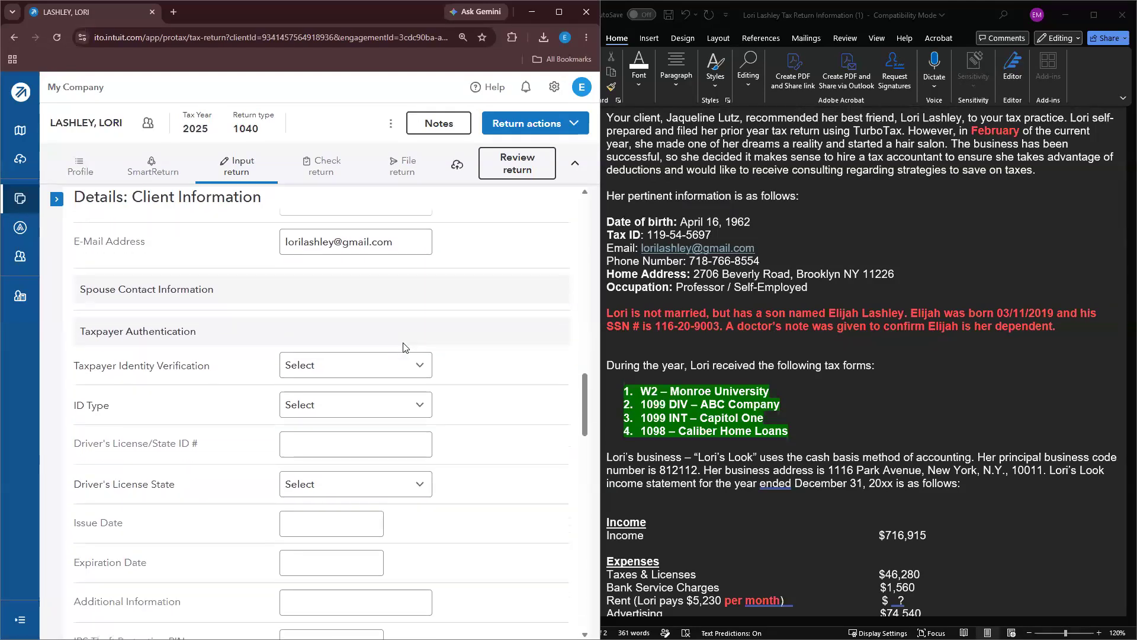
{"action": "scroll", "coordinate": [402, 347], "scroll_direction": "down", "scroll_amount": 18}
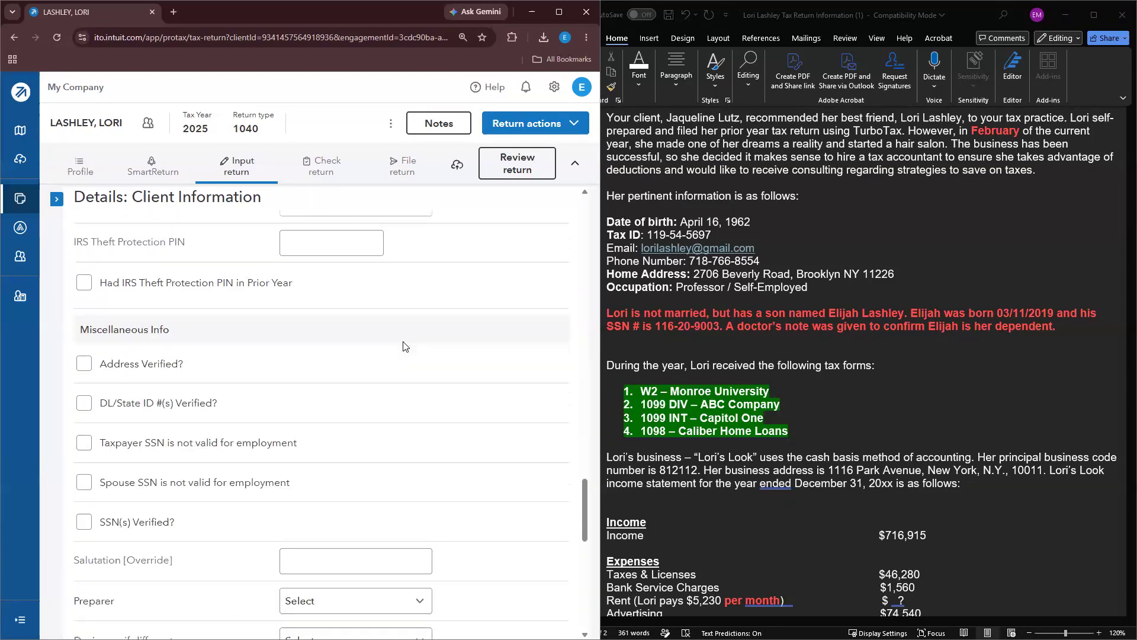
{"action": "scroll", "coordinate": [432, 372], "scroll_direction": "up", "scroll_amount": 4}
{"action": "scroll", "coordinate": [432, 372], "scroll_direction": "up", "scroll_amount": 16}
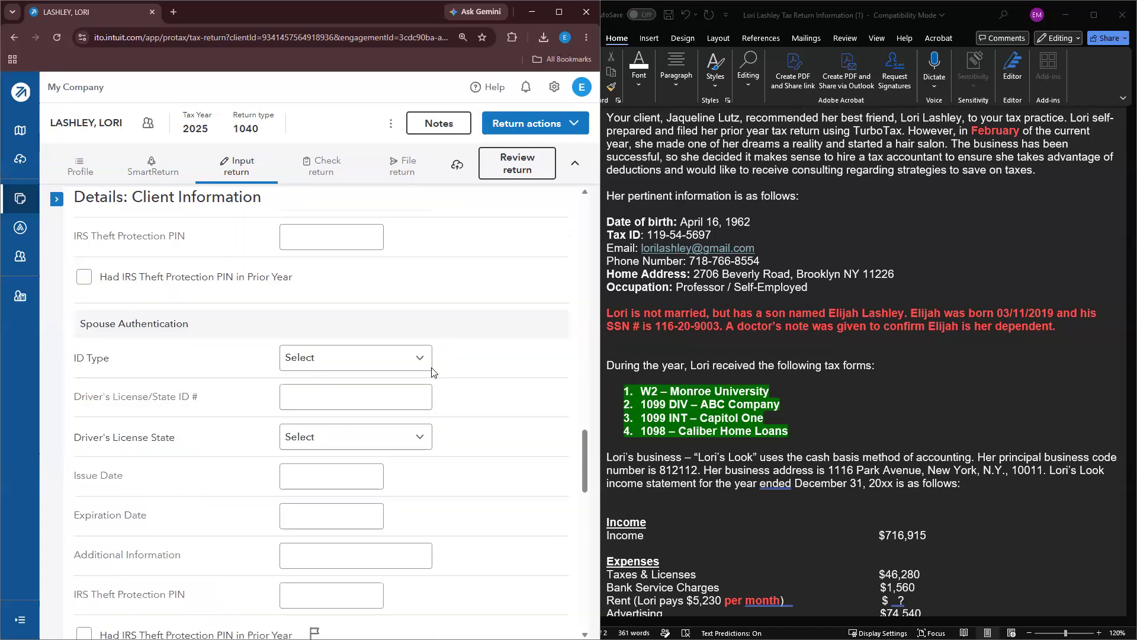
{"action": "left_click", "coordinate": [57, 203]}
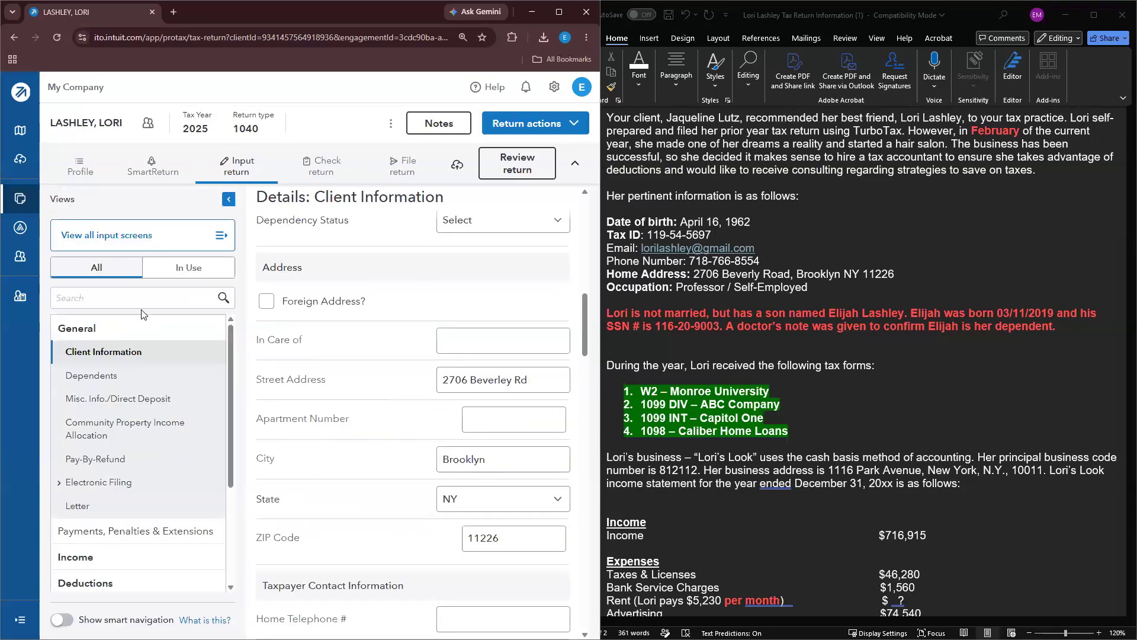
Step: Add a dependent with the son's first and last name
{"action": "left_click", "coordinate": [157, 382]}
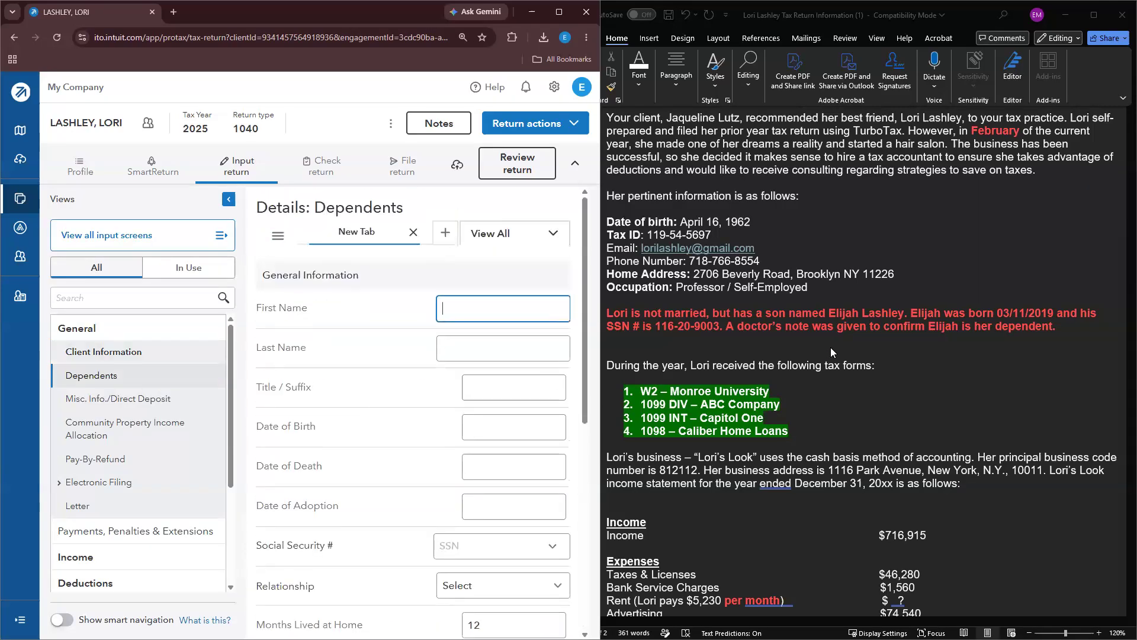
{"action": "left_click", "coordinate": [514, 312]}
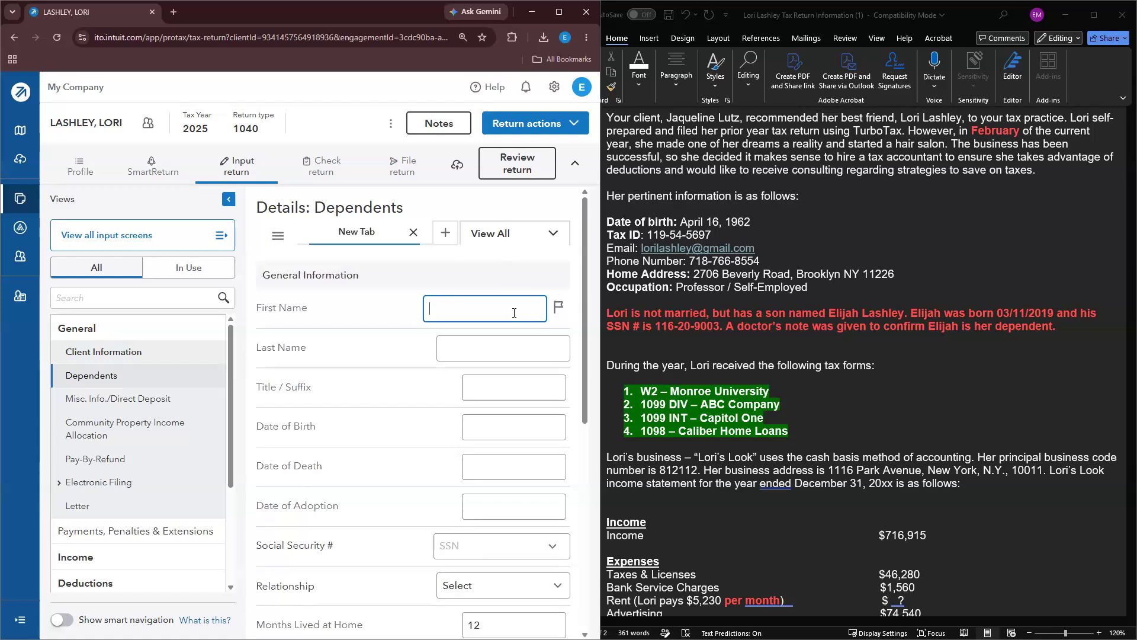
{"action": "key", "text": "Tab"}
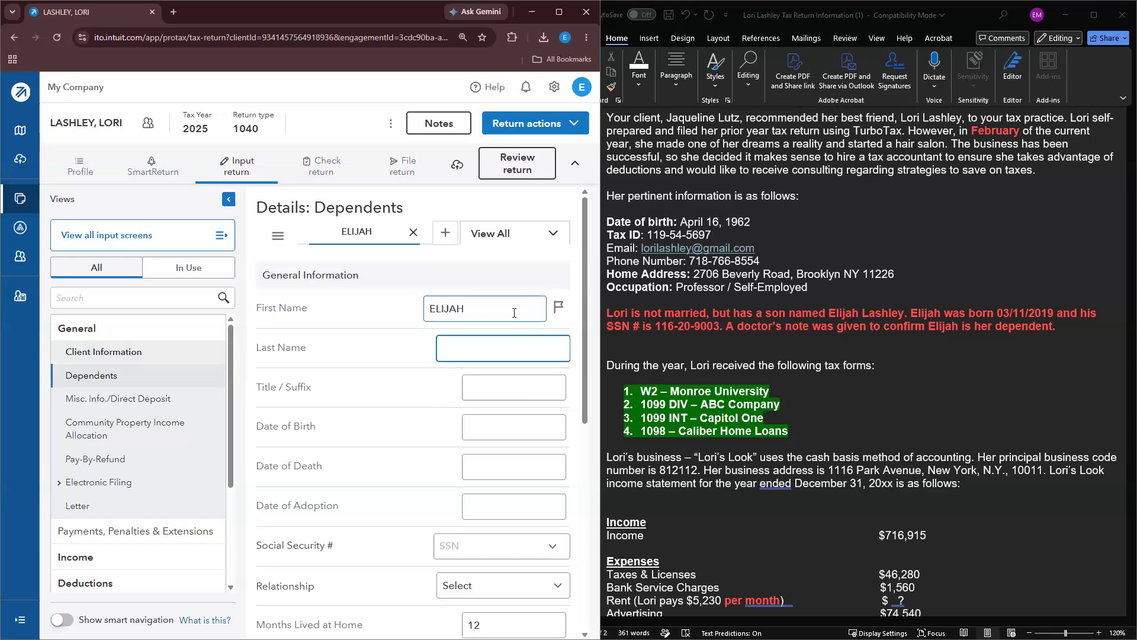
{"action": "key", "text": "Tab"}
{"action": "key", "text": "Tab"}
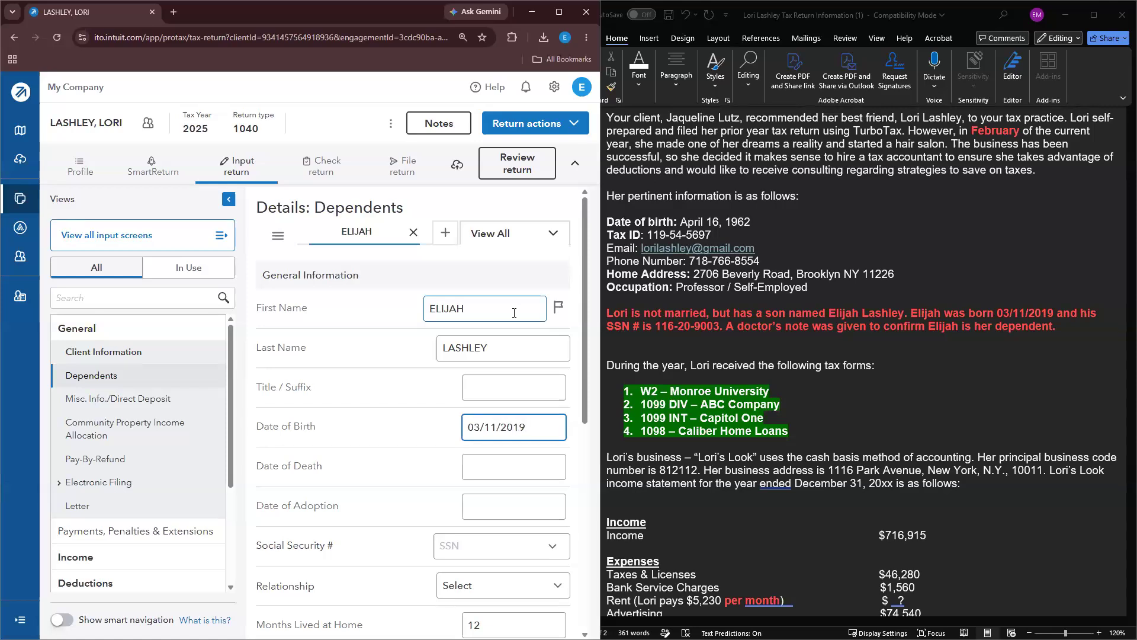
{"action": "scroll", "coordinate": [470, 424], "scroll_direction": "down", "scroll_amount": 2}
Step: Enter the son's Social Security number and set his relationship to Son
{"action": "left_click", "coordinate": [473, 422]}
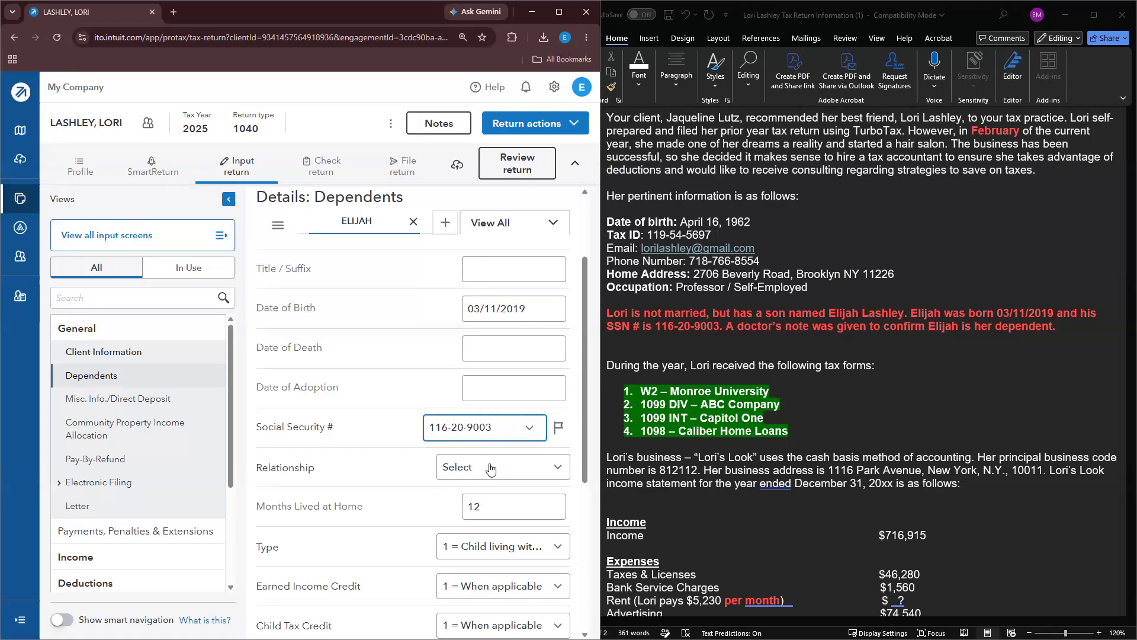
{"action": "left_click", "coordinate": [490, 469]}
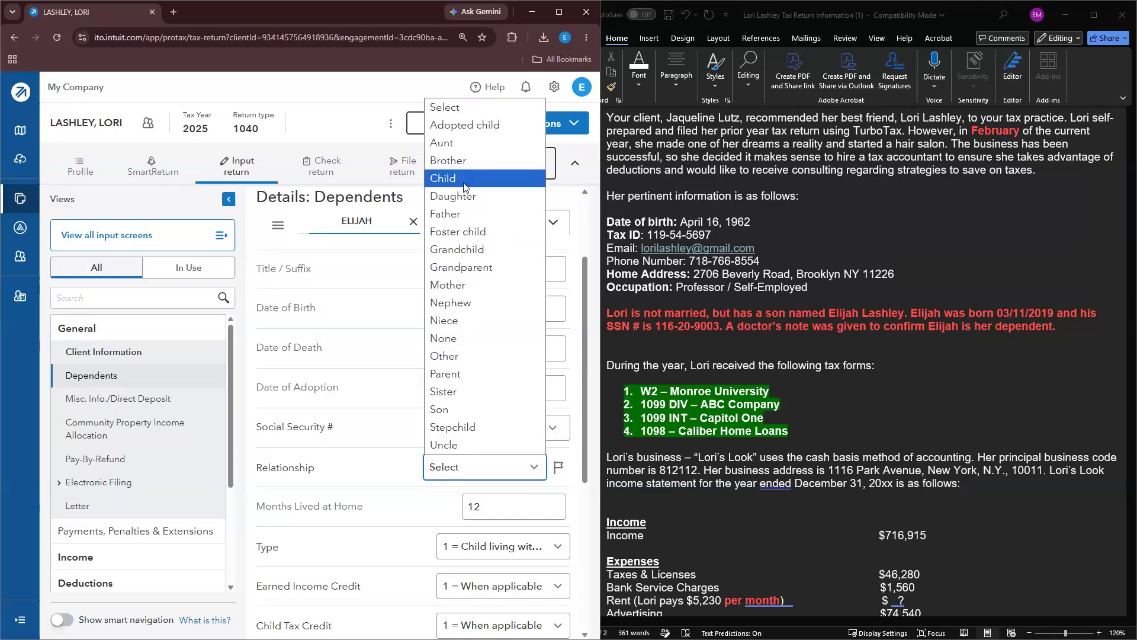
{"action": "left_click", "coordinate": [456, 409]}
{"action": "scroll", "coordinate": [498, 384], "scroll_direction": "down", "scroll_amount": 2}
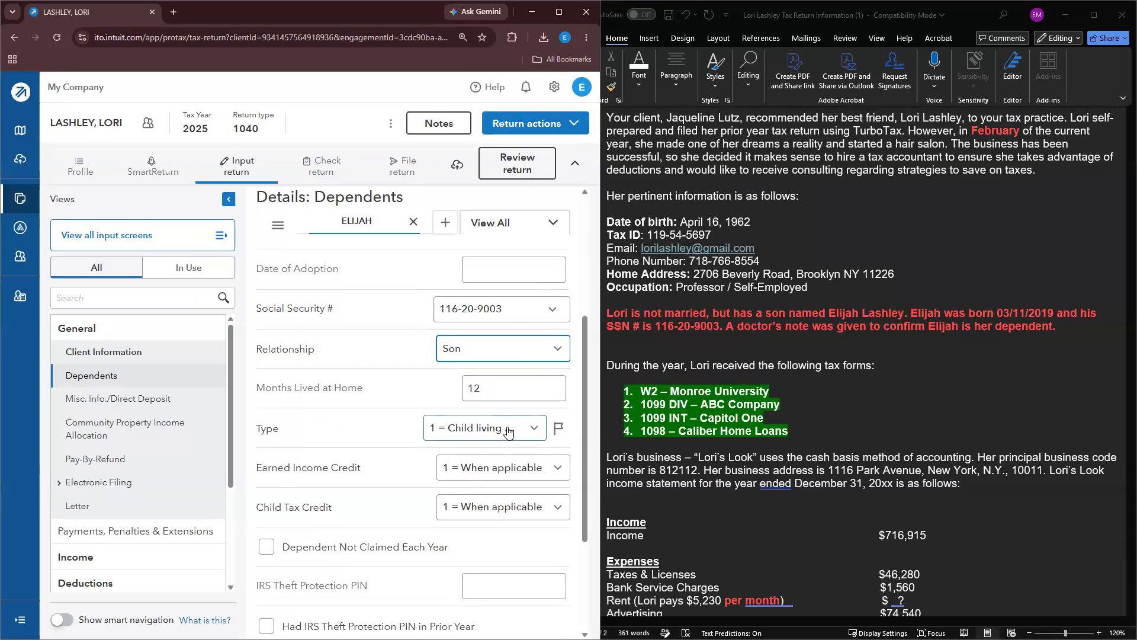
{"action": "scroll", "coordinate": [533, 423], "scroll_direction": "down", "scroll_amount": 1}
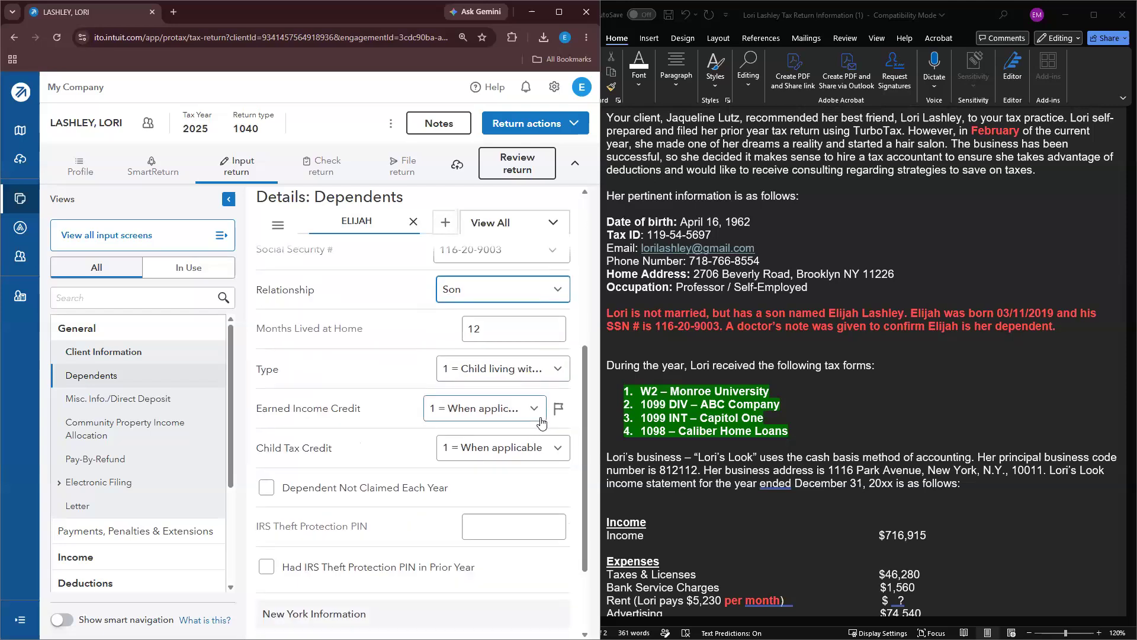
{"action": "scroll", "coordinate": [533, 415], "scroll_direction": "down", "scroll_amount": 1}
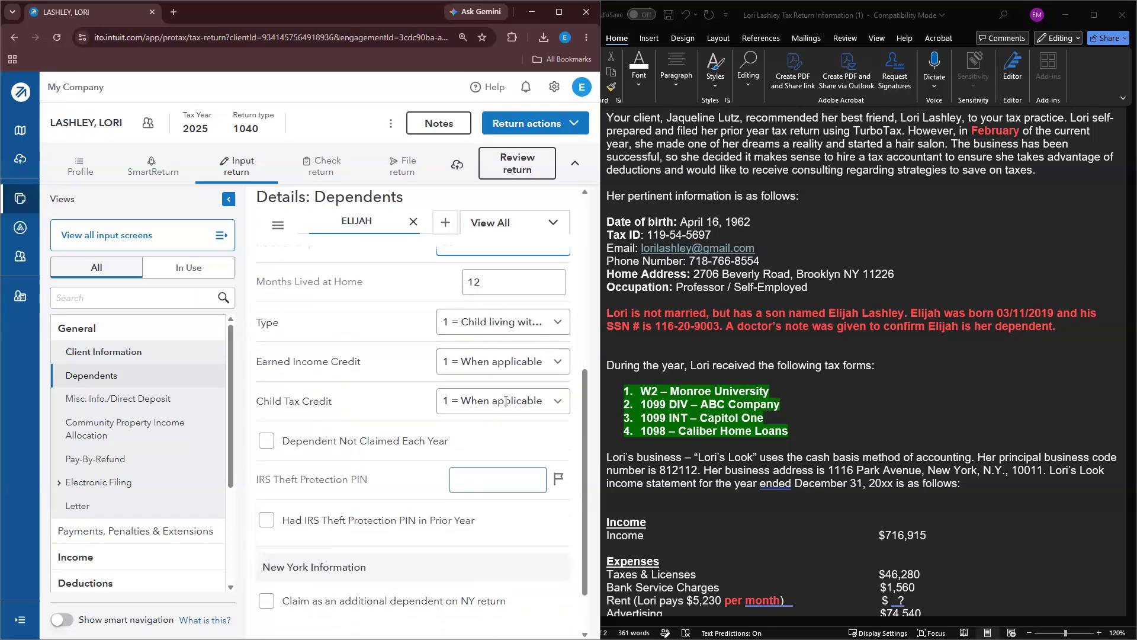
{"action": "scroll", "coordinate": [506, 401], "scroll_direction": "up", "scroll_amount": 5}
{"action": "double_click", "coordinate": [844, 327]}
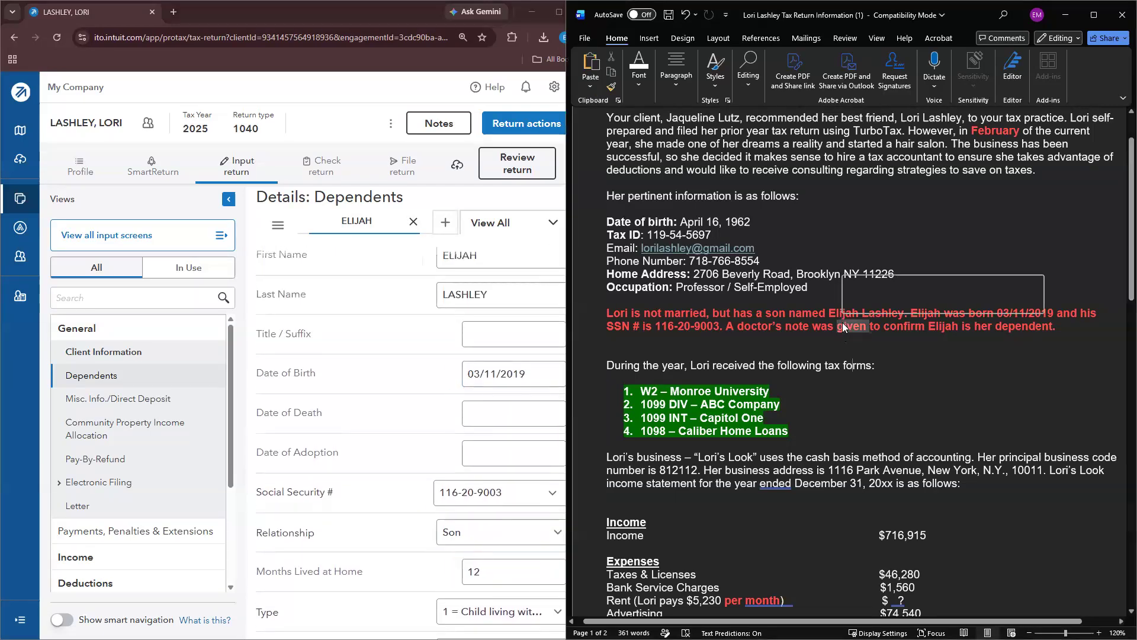
Step: Highlight green the son's dependent paragraph and the date-of-birth through home-address lines
{"action": "triple_click", "coordinate": [845, 327]}
{"action": "left_click", "coordinate": [895, 307]}
{"action": "left_click", "coordinate": [881, 377]}
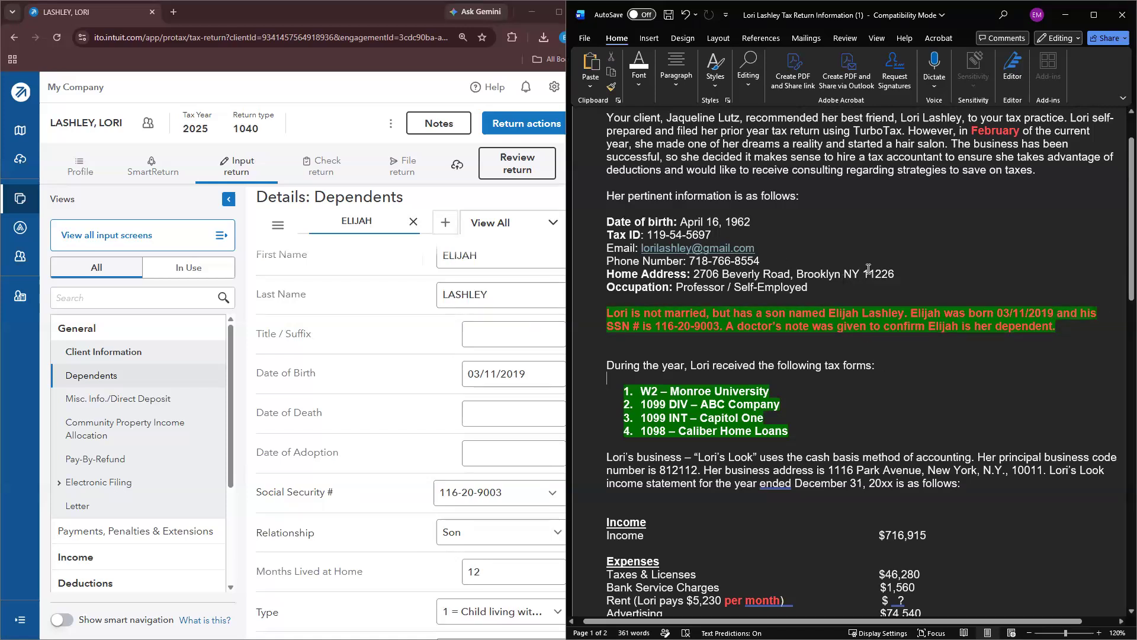
{"action": "left_click_drag", "start_coordinate": [876, 271], "coordinate": [603, 222]}
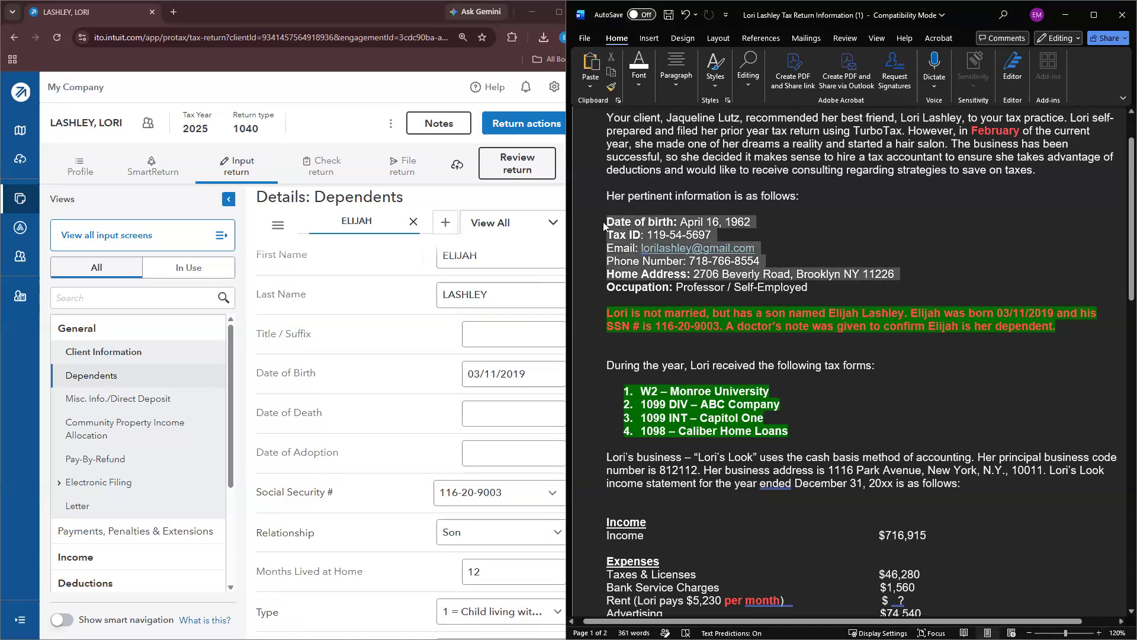
{"action": "left_click", "coordinate": [655, 207]}
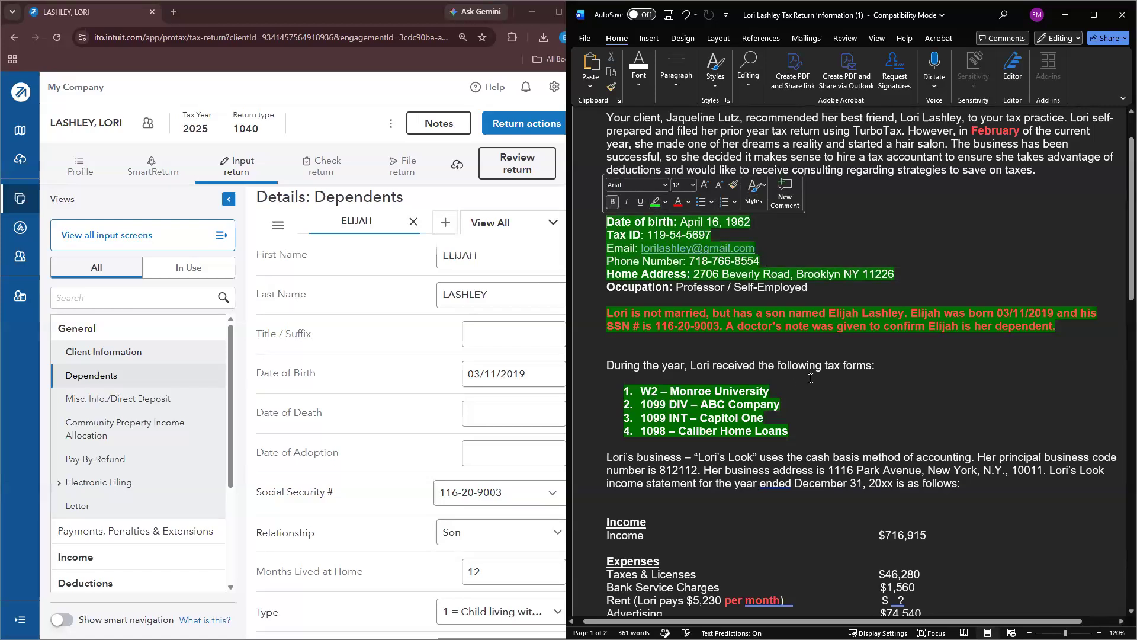
{"action": "left_click", "coordinate": [814, 379]}
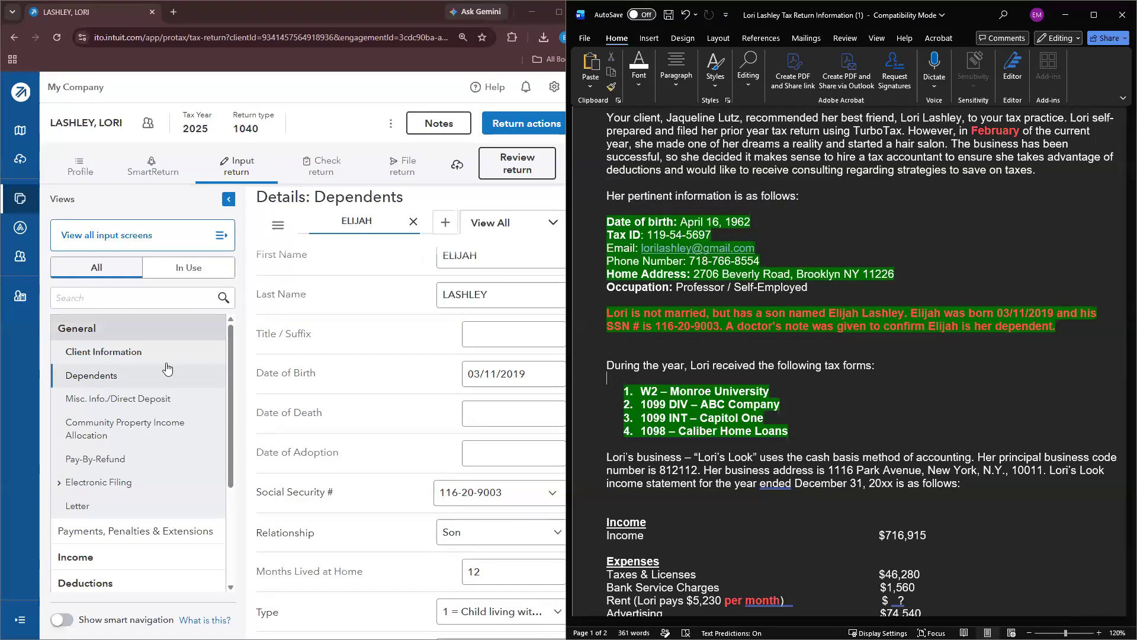
{"action": "left_click", "coordinate": [103, 351]}
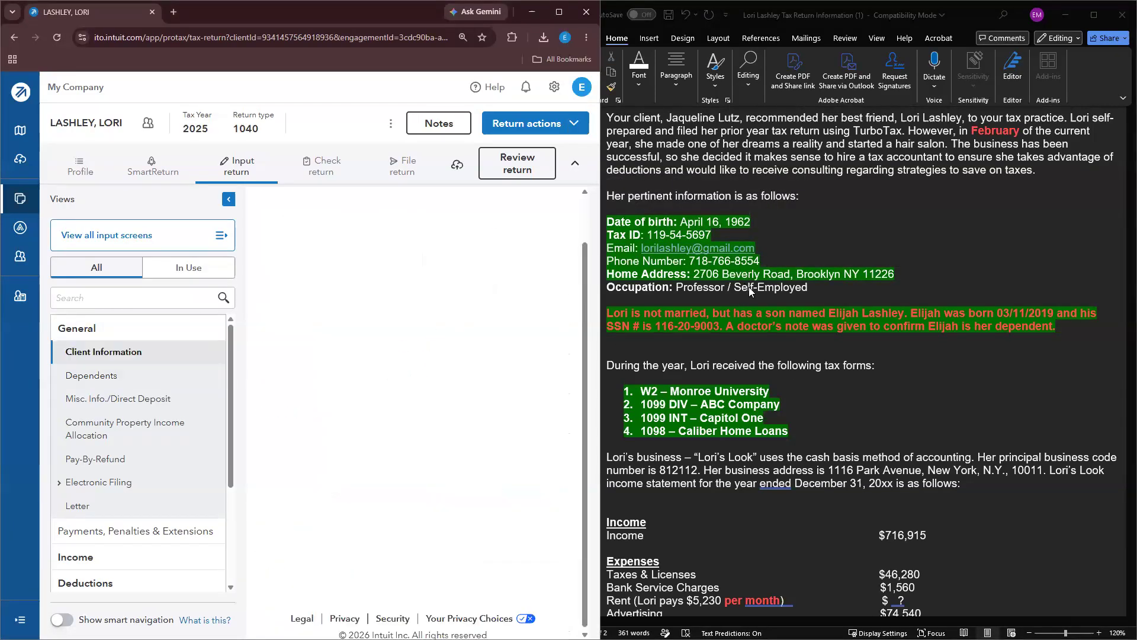
Step: Enter PROFESSOR / SELF EMPLOYED as the taxpayer's occupation and collapse the General group
{"action": "scroll", "coordinate": [485, 394], "scroll_direction": "down", "scroll_amount": 3}
{"action": "left_click", "coordinate": [503, 440]}
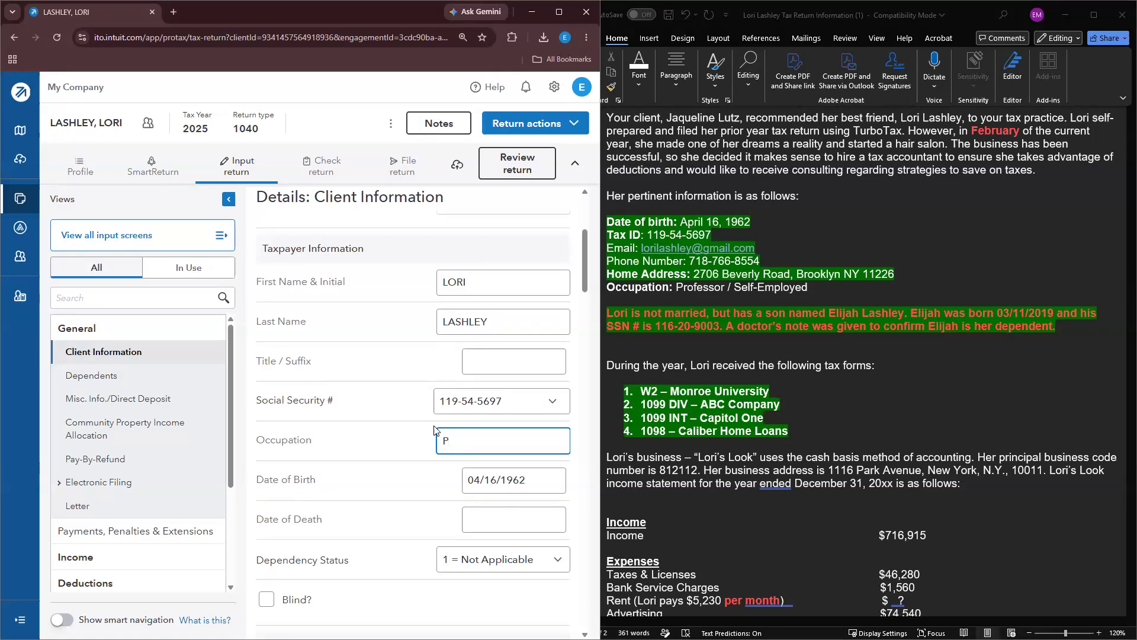
{"action": "type", "text": "ESSOR / SELF EMPLOYED"}
{"action": "left_click", "coordinate": [801, 293]}
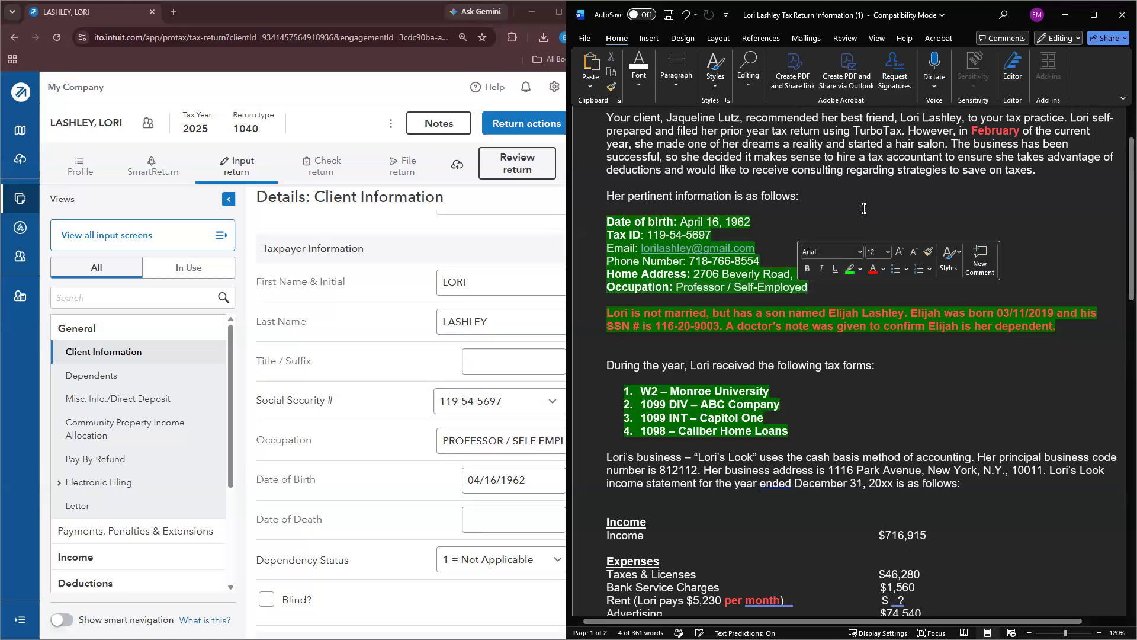
{"action": "scroll", "coordinate": [859, 214], "scroll_direction": "down", "scroll_amount": 3}
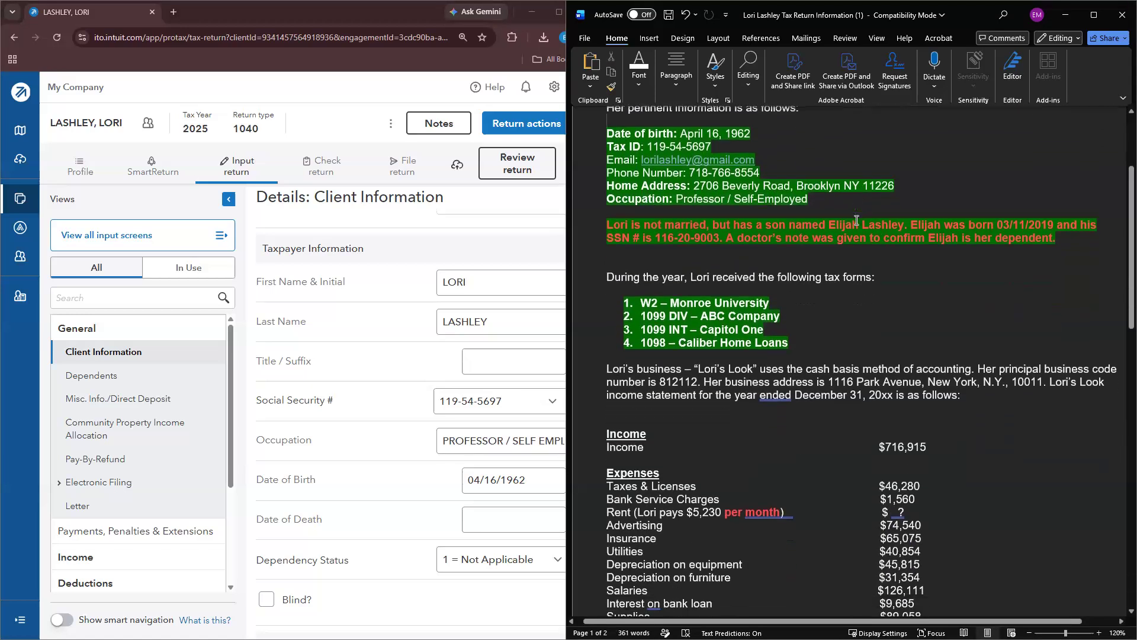
{"action": "scroll", "coordinate": [856, 220], "scroll_direction": "down", "scroll_amount": 3}
{"action": "left_click", "coordinate": [416, 243]}
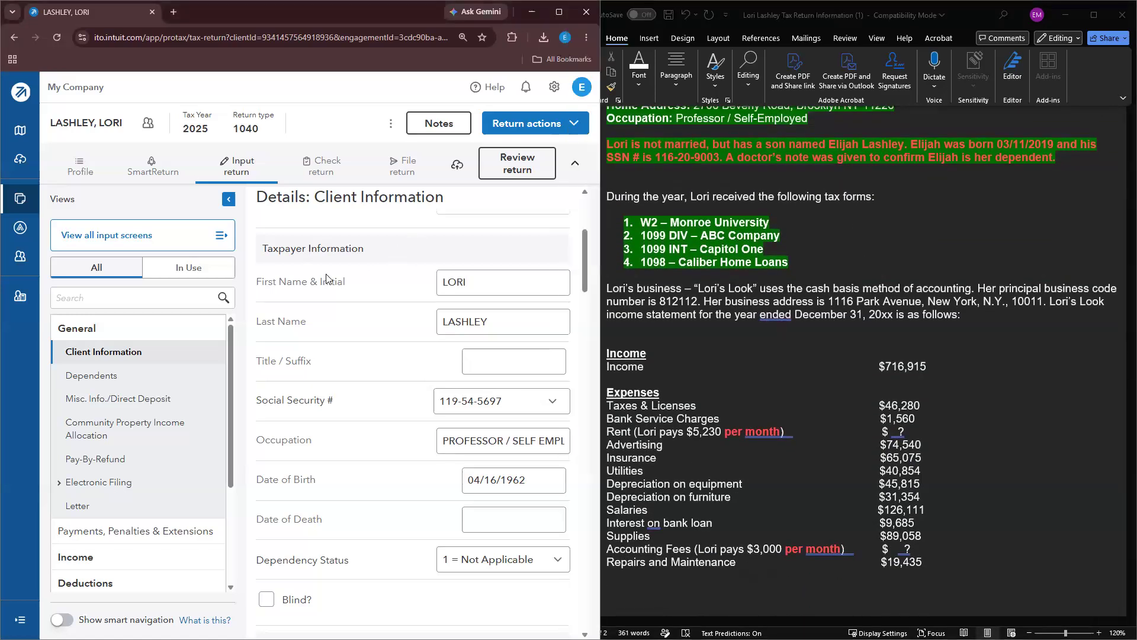
{"action": "left_click", "coordinate": [86, 328]}
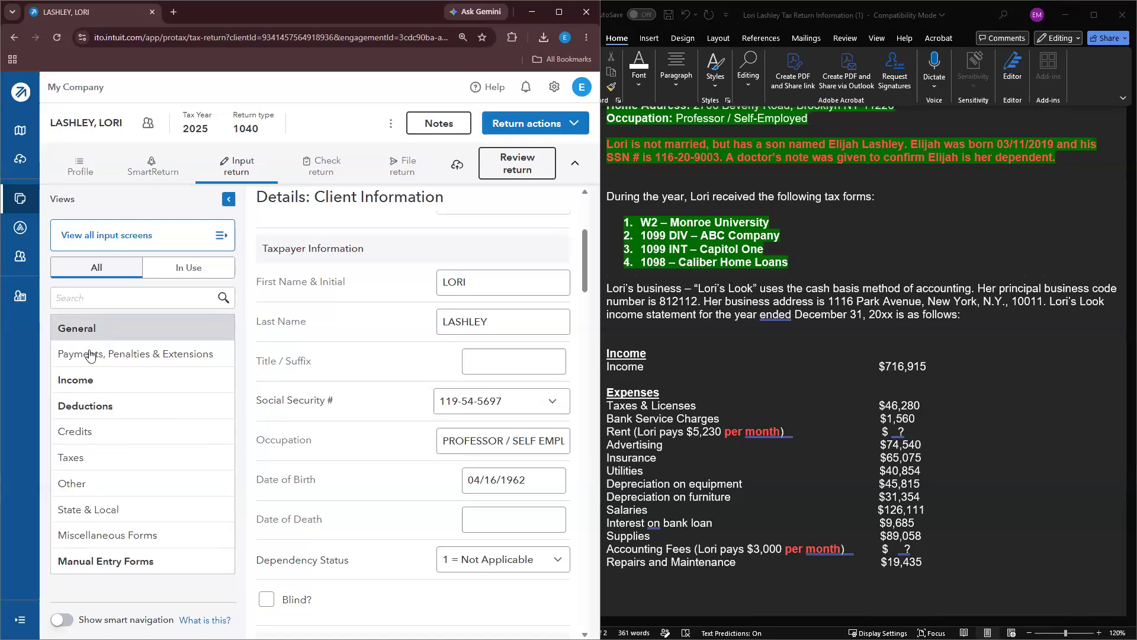
Step: Expand the Income group and open the Business Income (Sch C) screen
{"action": "left_click", "coordinate": [109, 385]}
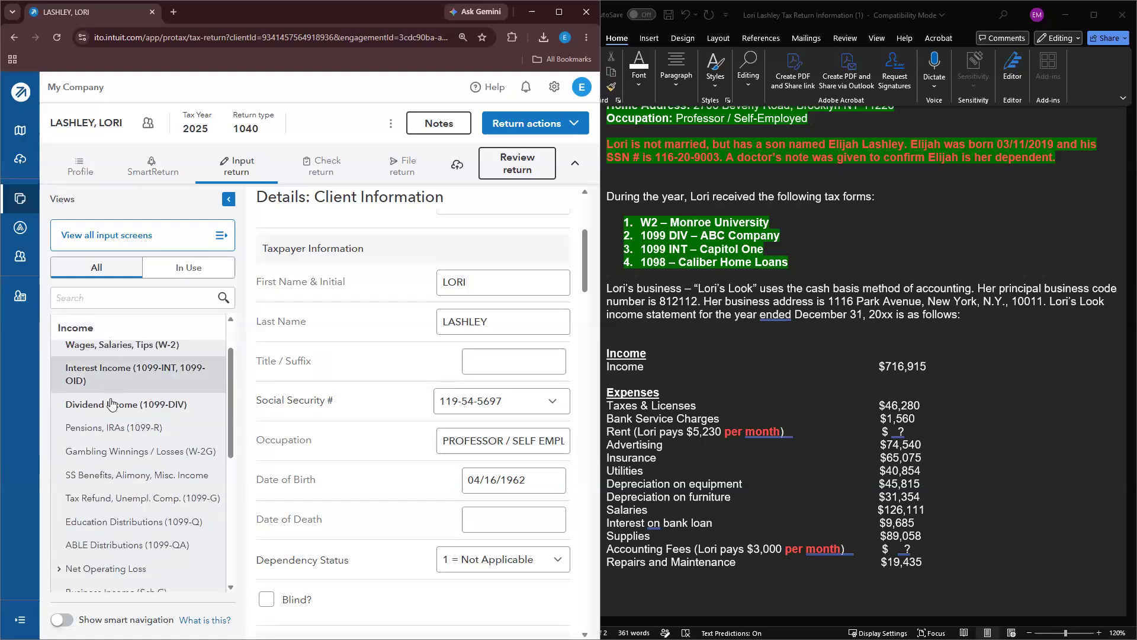
{"action": "scroll", "coordinate": [111, 409], "scroll_direction": "down", "scroll_amount": 2}
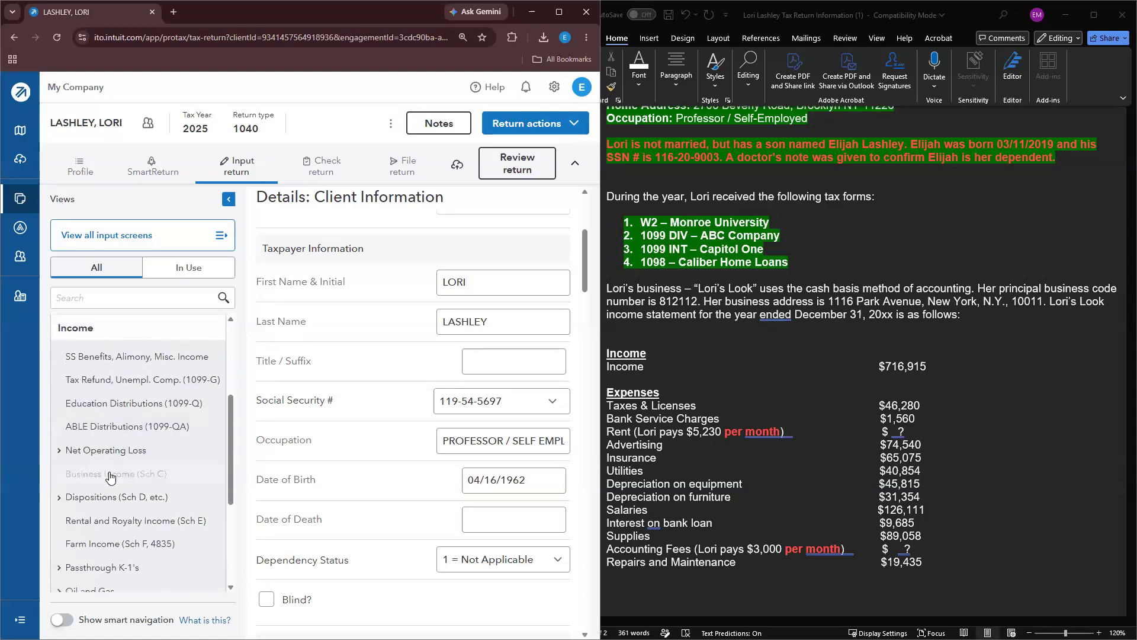
{"action": "left_click", "coordinate": [110, 477]}
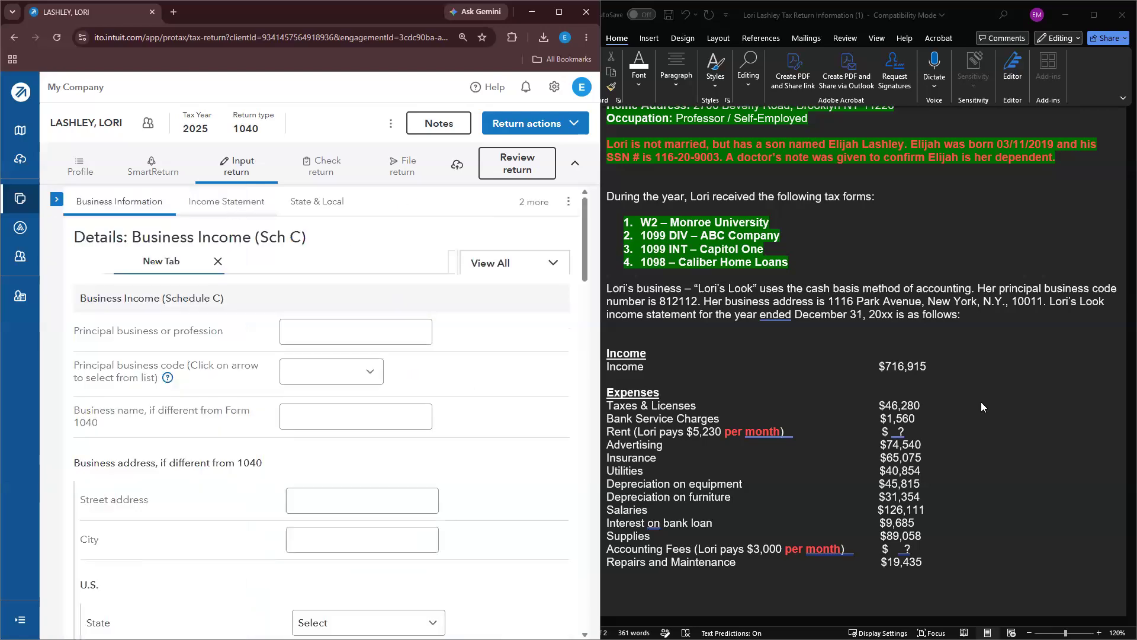
{"action": "scroll", "coordinate": [978, 403], "scroll_direction": "up", "scroll_amount": 6}
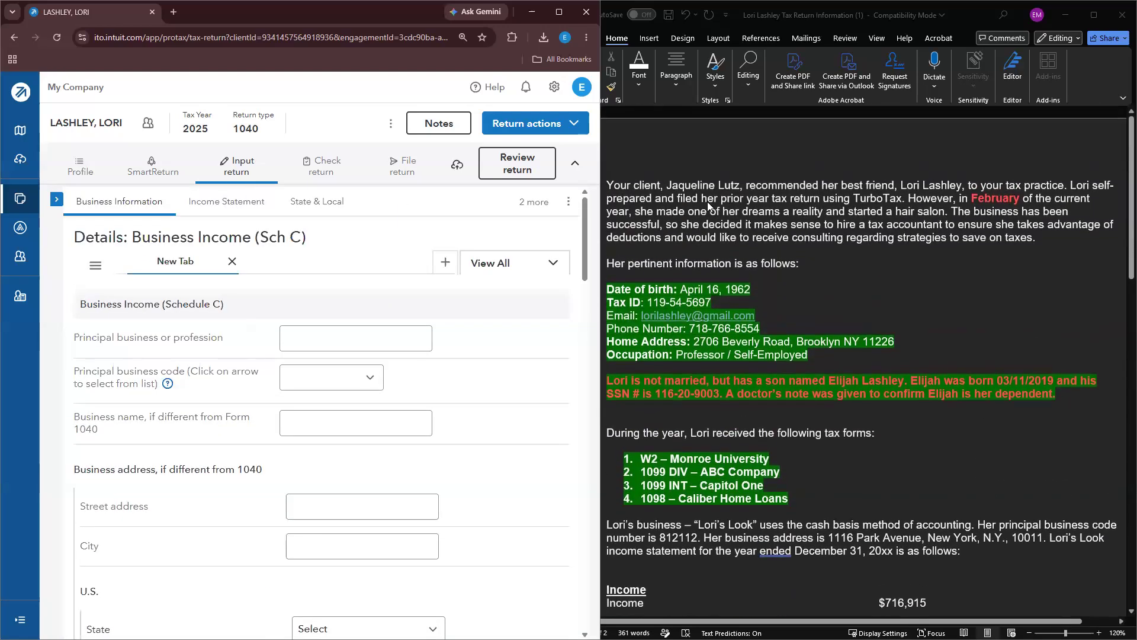
Step: Append 'X 11 months' after 'per month' on the Rent line of the fact sheet
{"action": "double_click", "coordinate": [978, 212]}
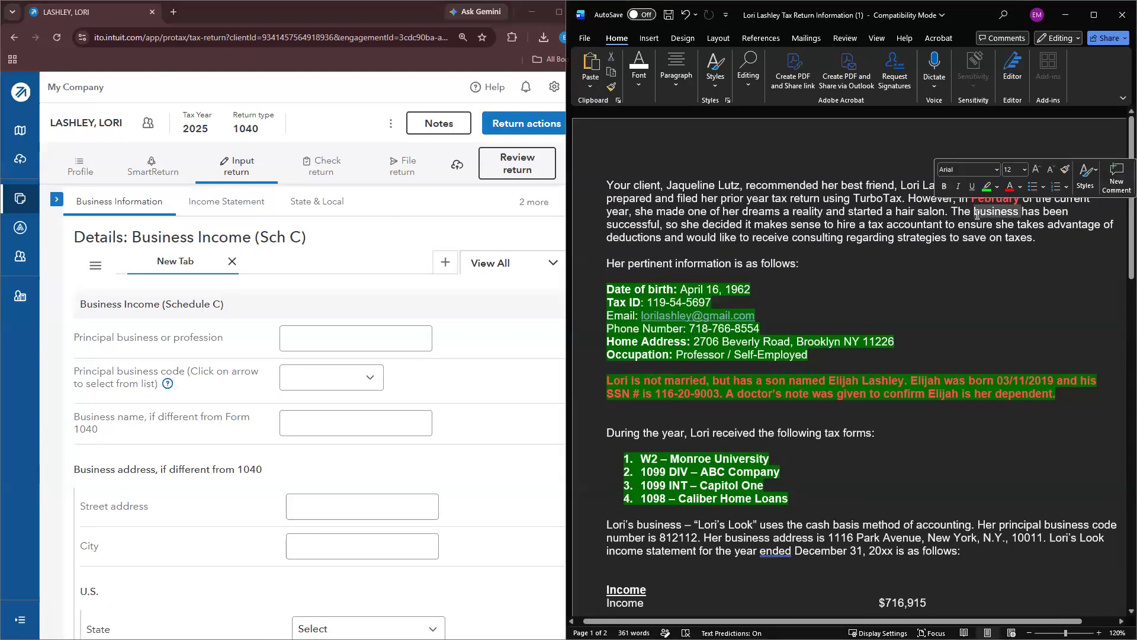
{"action": "left_click", "coordinate": [980, 237]}
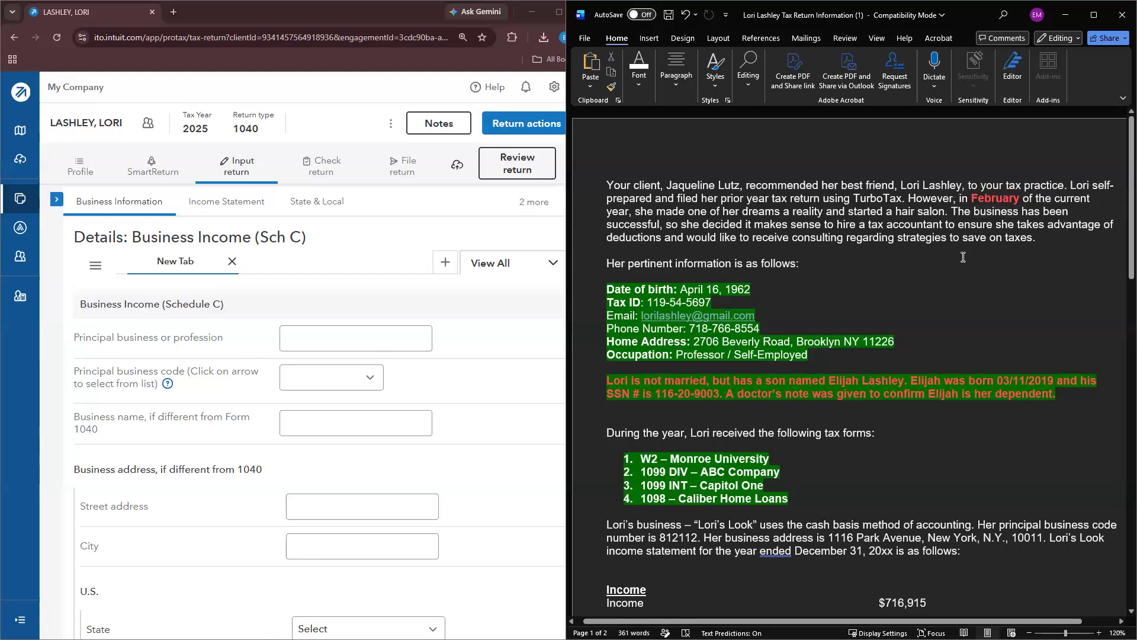
{"action": "scroll", "coordinate": [963, 258], "scroll_direction": "down", "scroll_amount": 2}
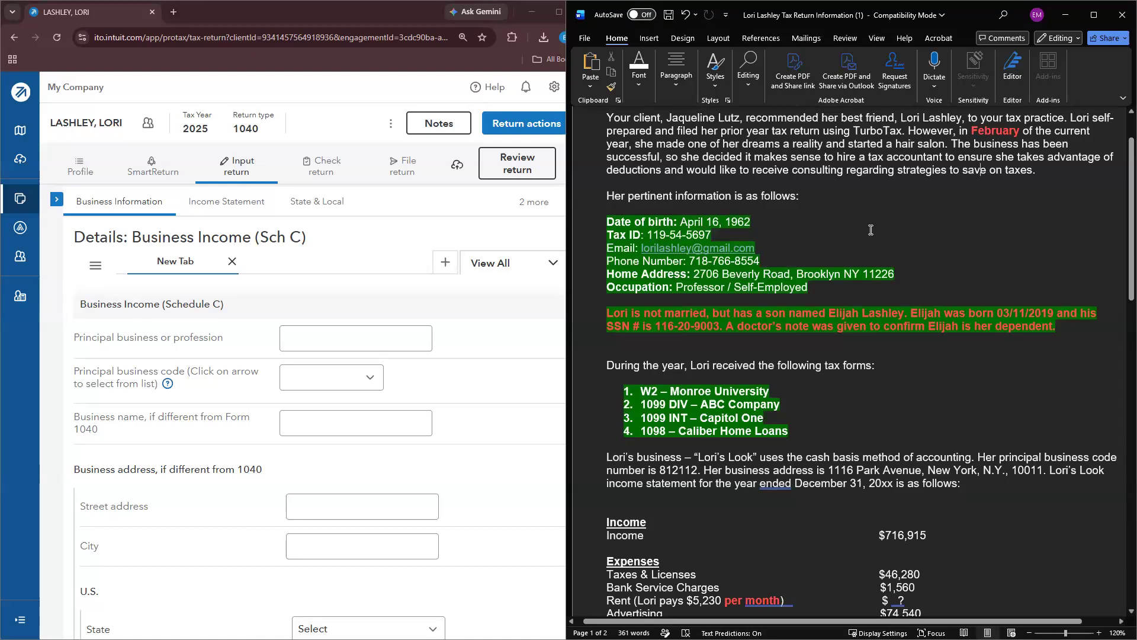
{"action": "scroll", "coordinate": [865, 377], "scroll_direction": "down", "scroll_amount": 6}
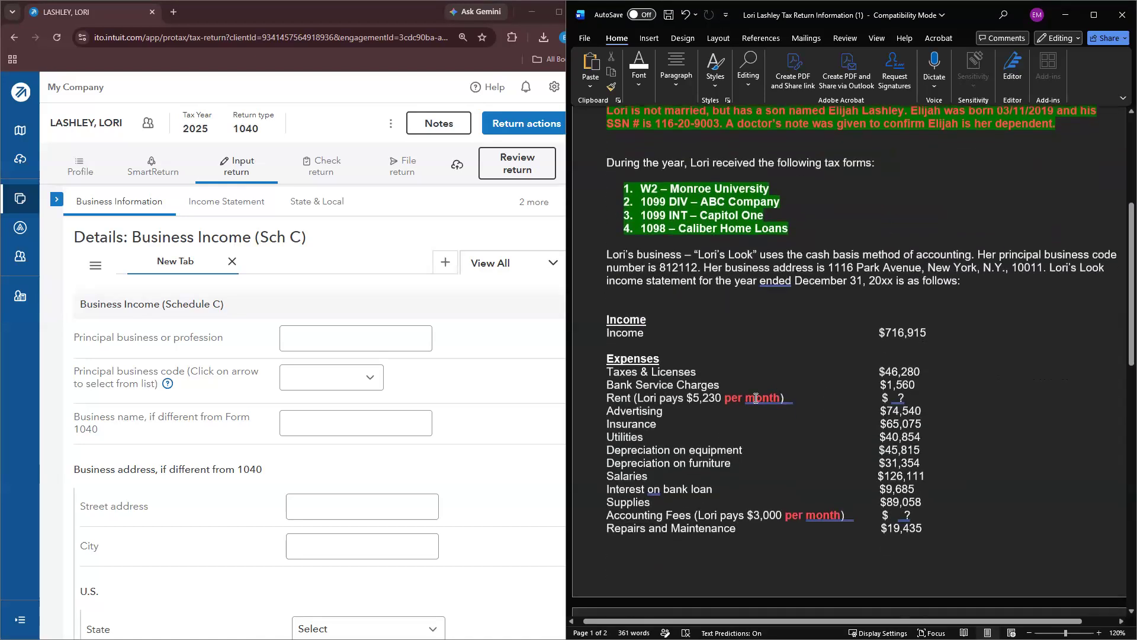
{"action": "left_click_drag", "start_coordinate": [810, 395], "coordinate": [606, 396]}
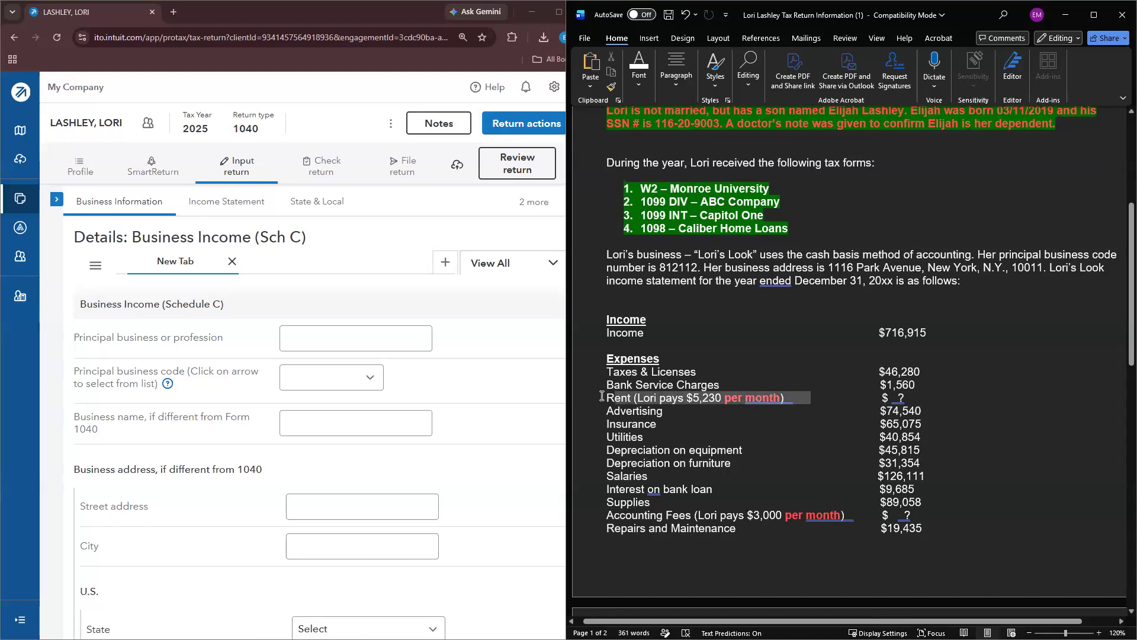
{"action": "left_click_drag", "start_coordinate": [856, 516], "coordinate": [605, 515]}
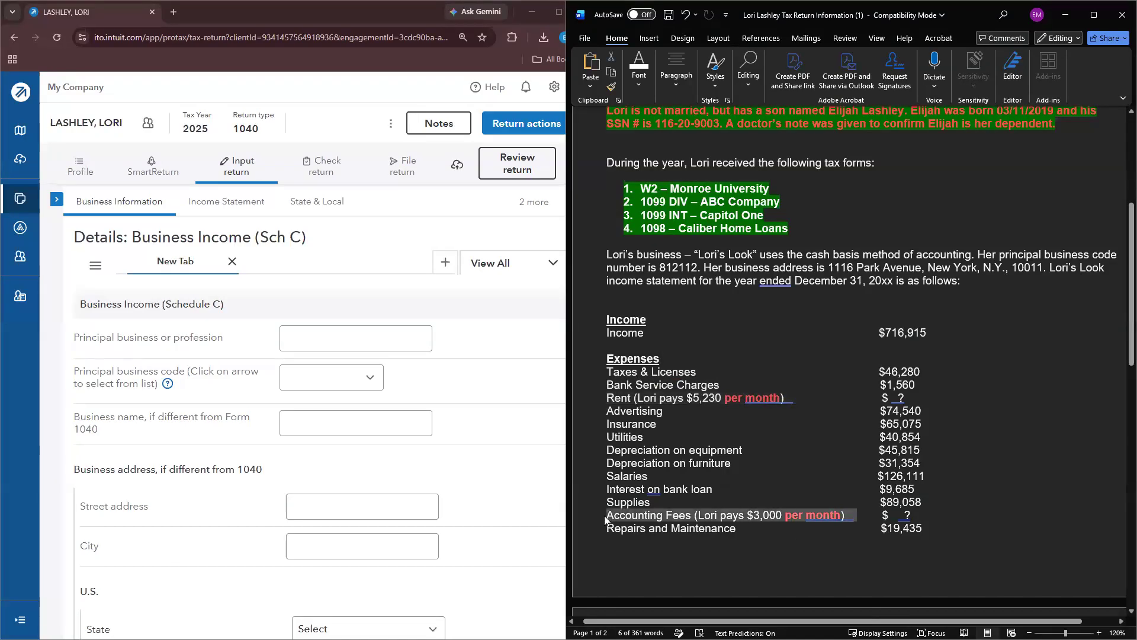
{"action": "left_click", "coordinate": [785, 398]}
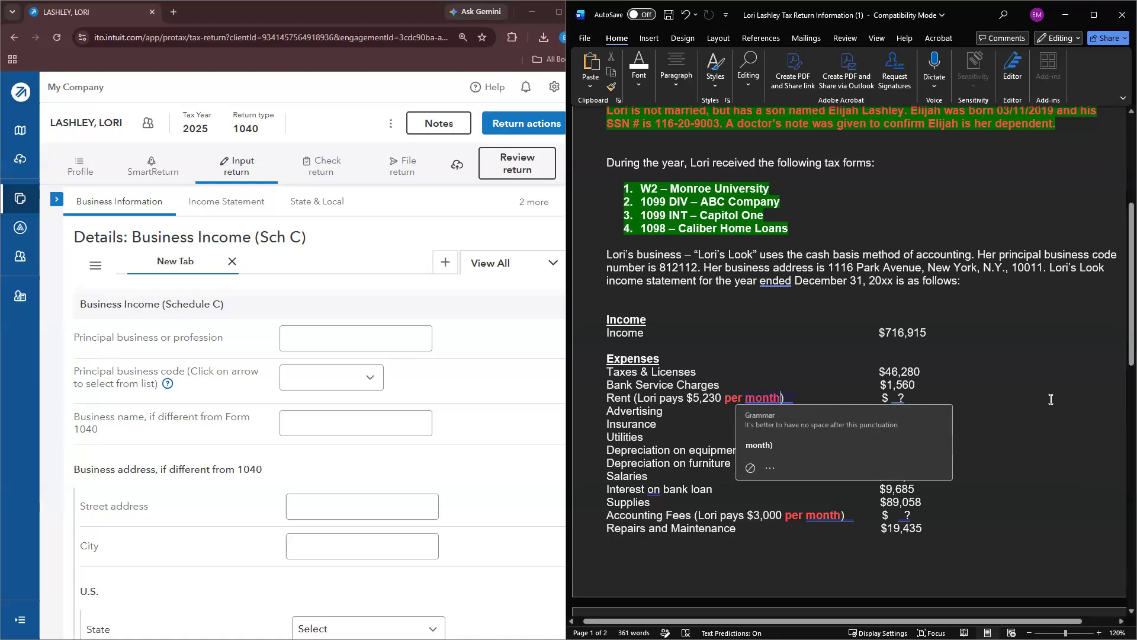
{"action": "type", "text": "X "}
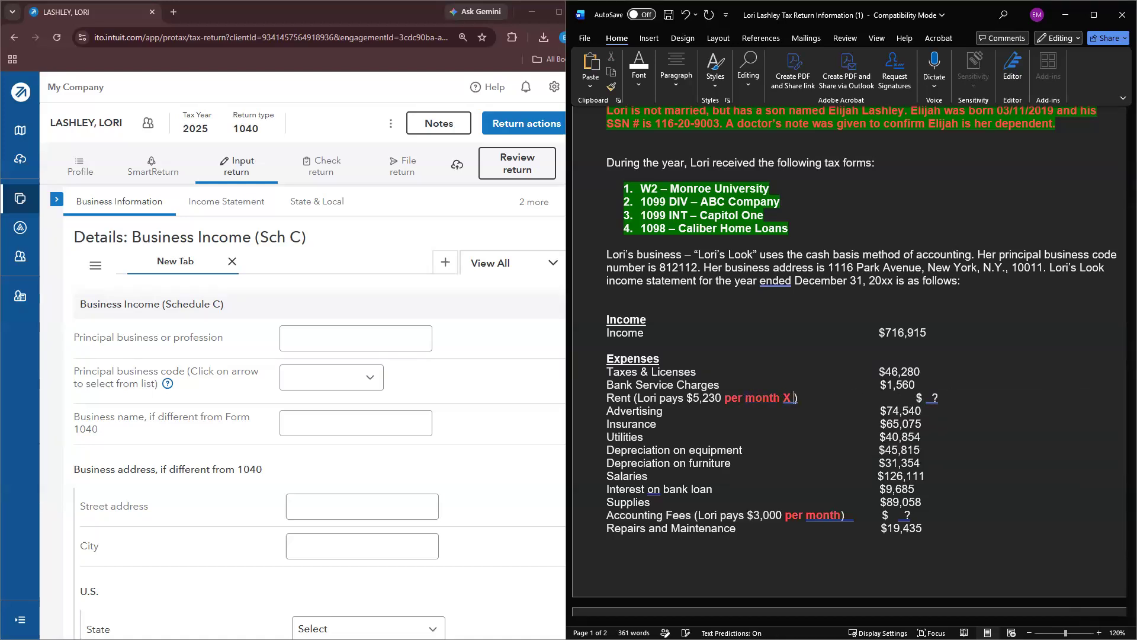
{"action": "type", "text": "11 months"}
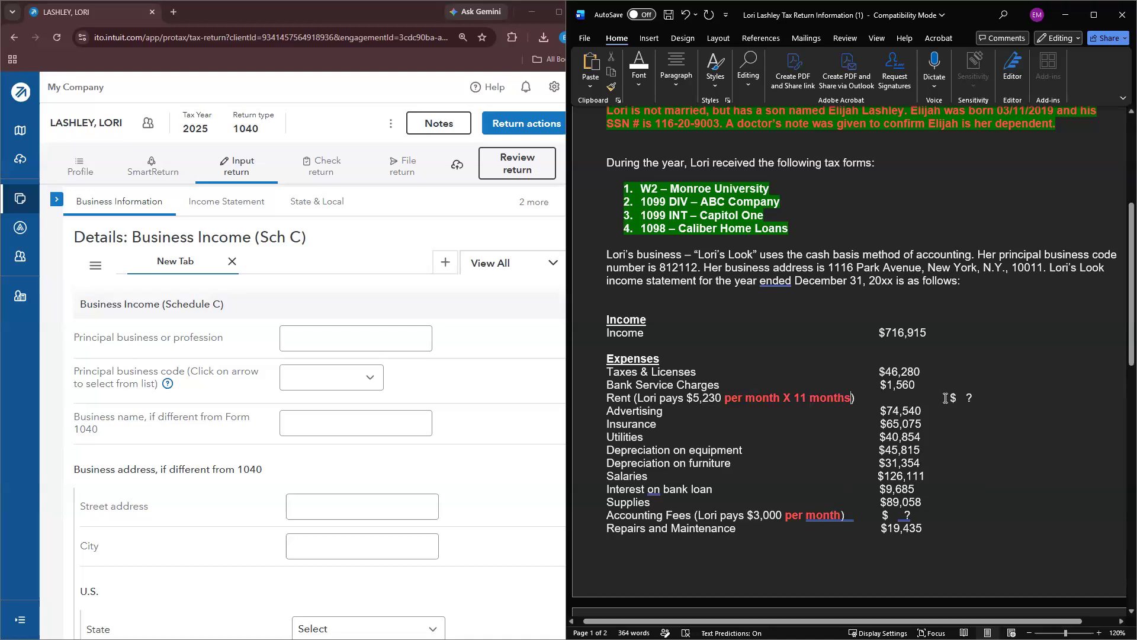
Step: Highlight the Rent and Accounting Fees lines yellow
{"action": "triple_click", "coordinate": [743, 397]}
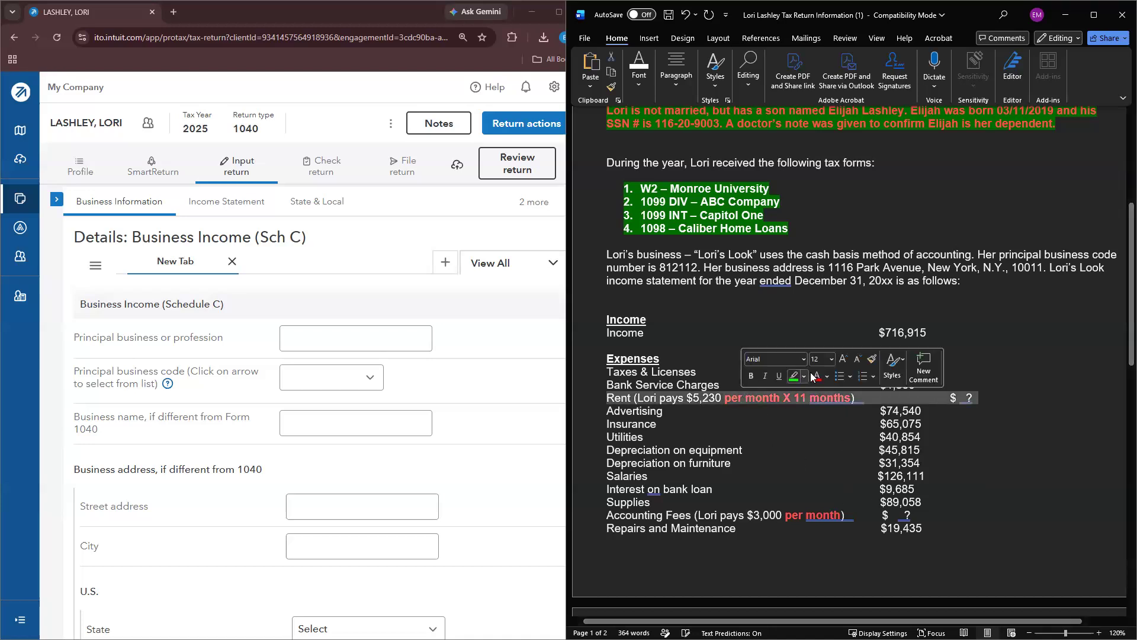
{"action": "left_click", "coordinate": [804, 376]}
{"action": "left_click", "coordinate": [795, 420]}
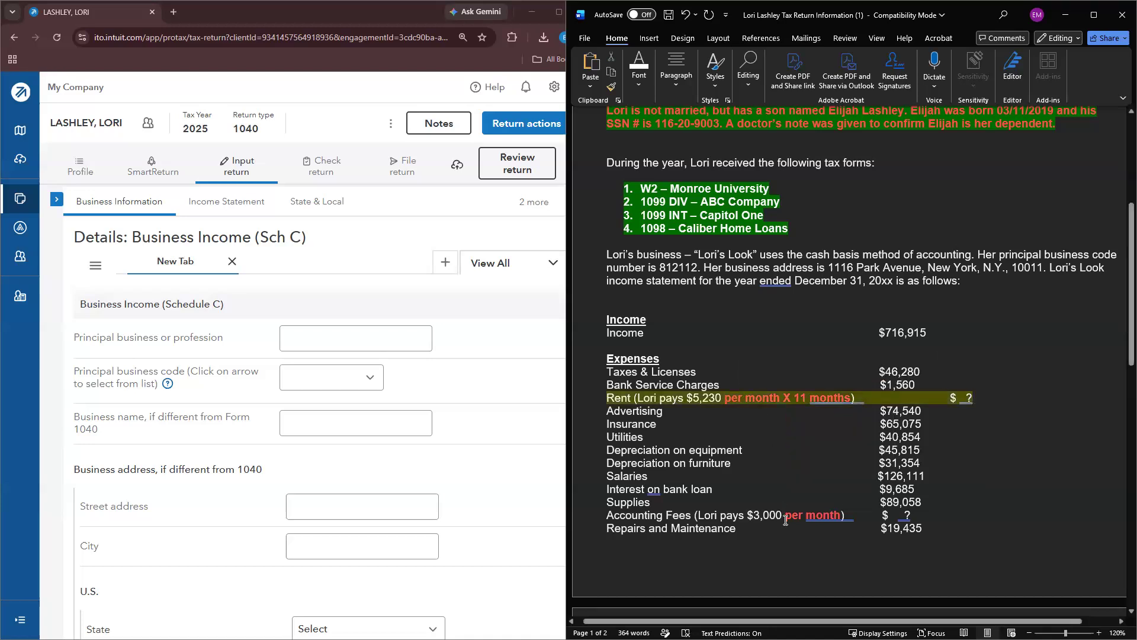
{"action": "triple_click", "coordinate": [788, 515]}
{"action": "left_click", "coordinate": [830, 500]}
{"action": "left_click", "coordinate": [978, 436]}
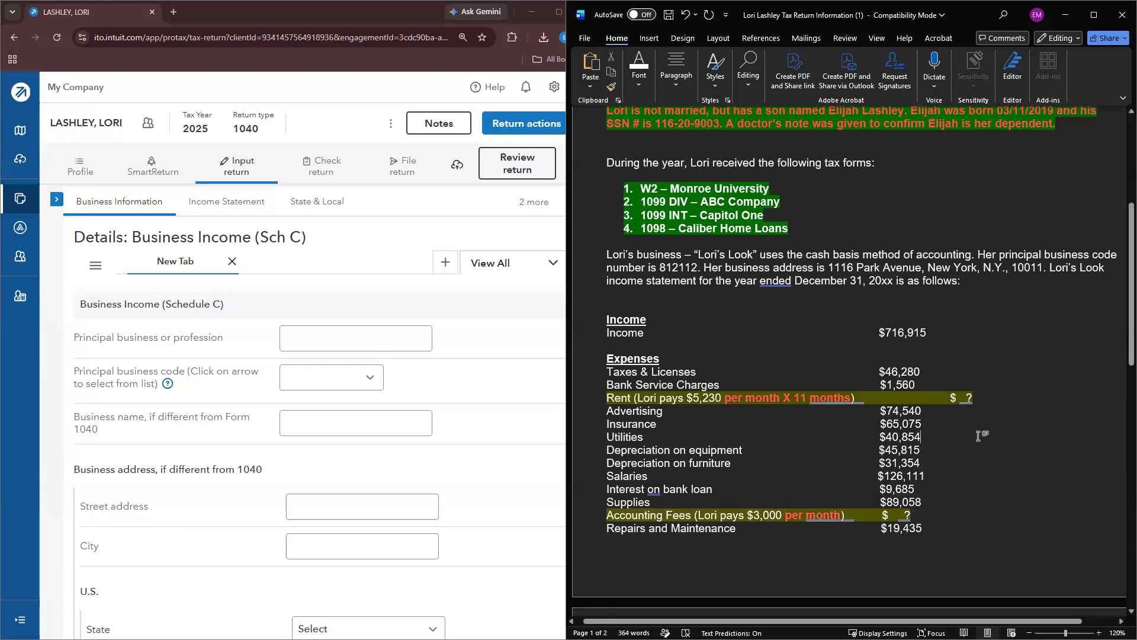
{"action": "scroll", "coordinate": [725, 430], "scroll_direction": "up", "scroll_amount": 3}
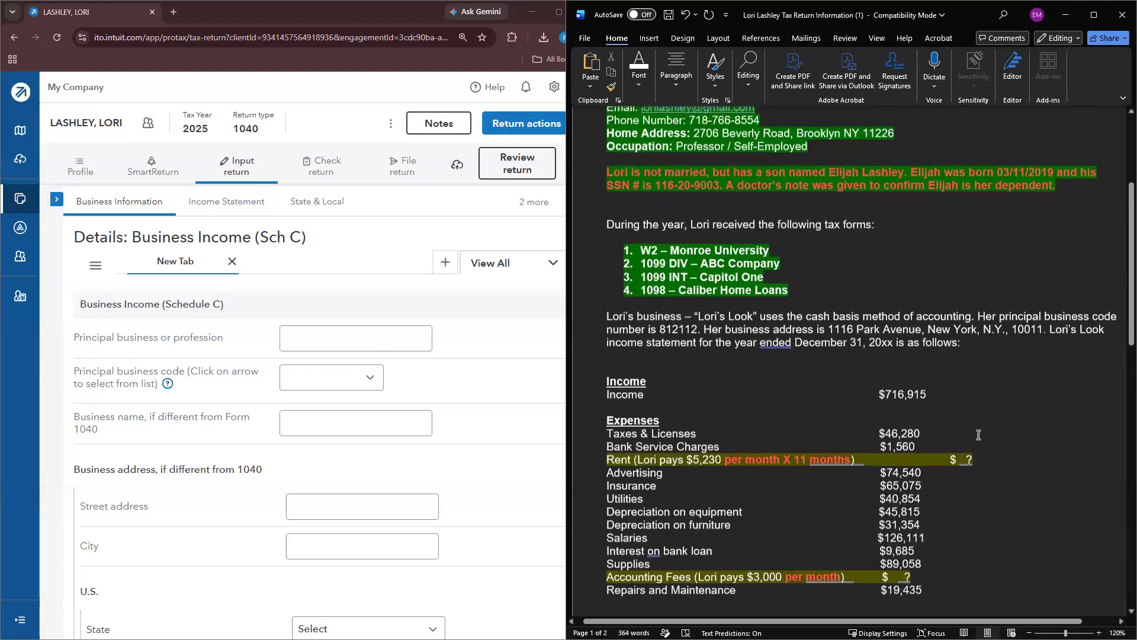
{"action": "scroll", "coordinate": [725, 430], "scroll_direction": "down", "scroll_amount": 1}
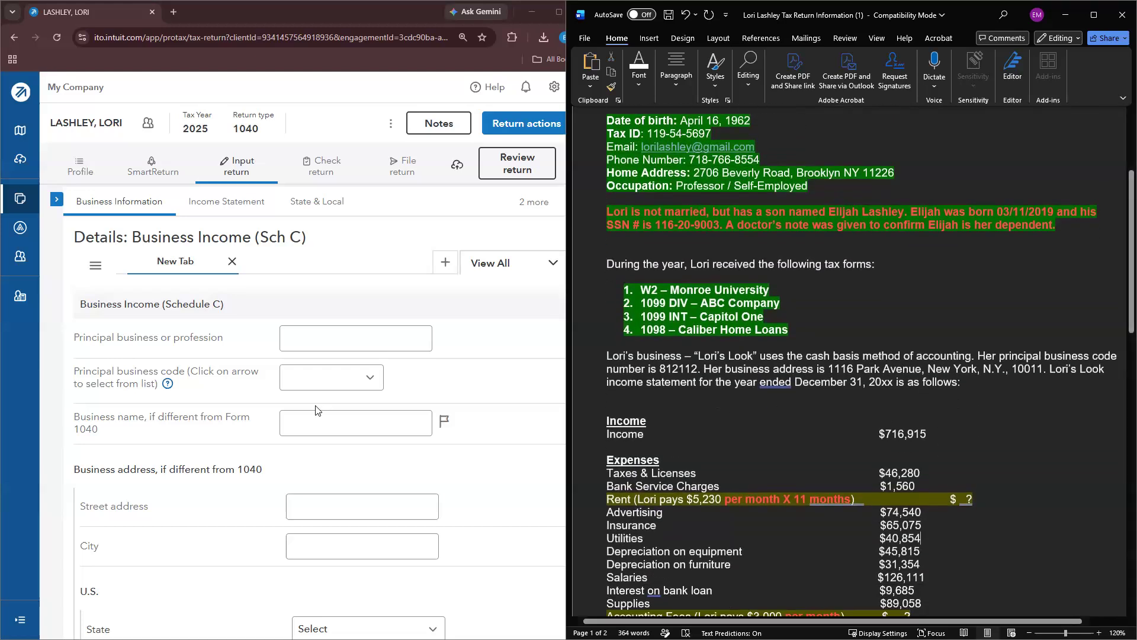
Step: Enter HAIR SALON as the principal business or profession
{"action": "left_click", "coordinate": [346, 340]}
{"action": "scroll", "coordinate": [355, 402], "scroll_direction": "down", "scroll_amount": 1}
{"action": "scroll", "coordinate": [368, 407], "scroll_direction": "up", "scroll_amount": 1}
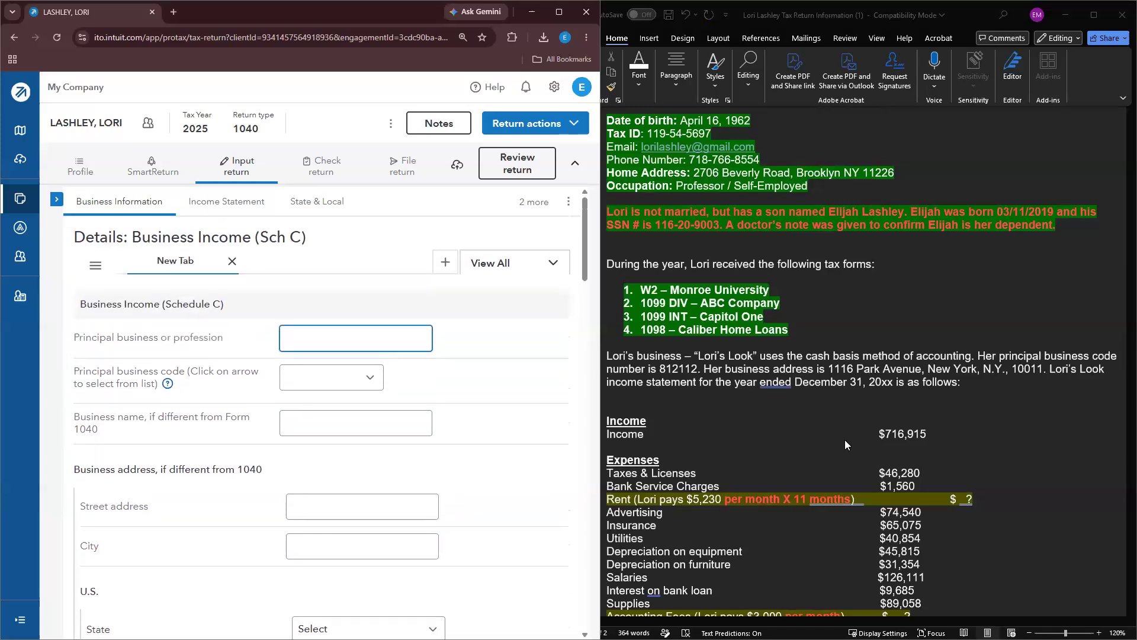
{"action": "type", "text": "HAIR SALON"}
{"action": "key", "text": "Tab"}
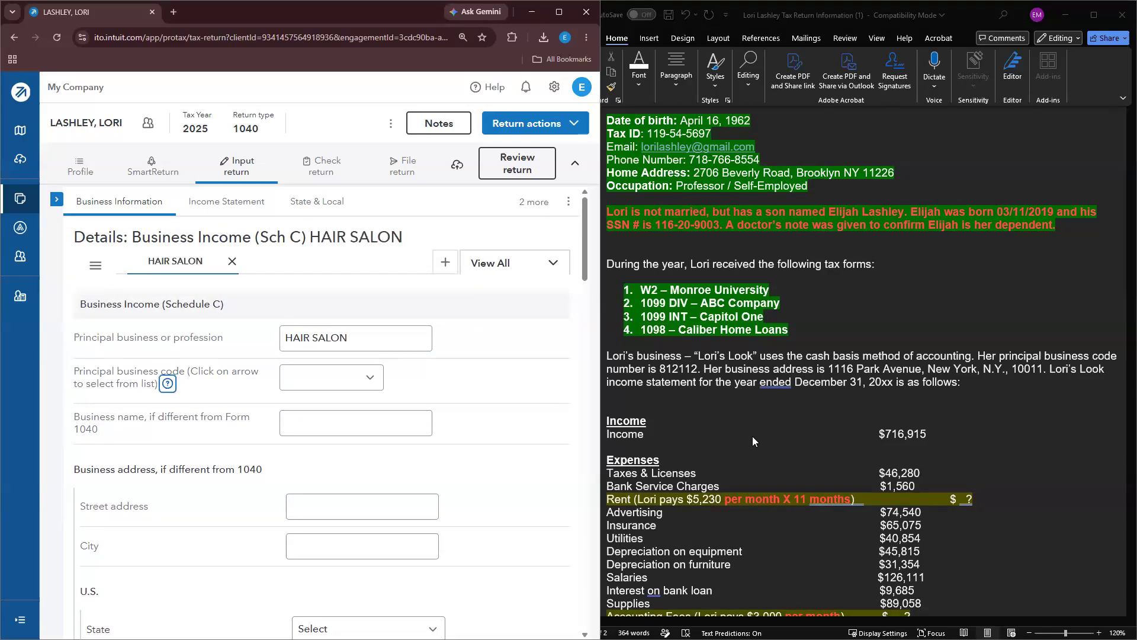
Step: Set the principal business code to 812112 = Beauty salons
{"action": "left_click", "coordinate": [369, 378]}
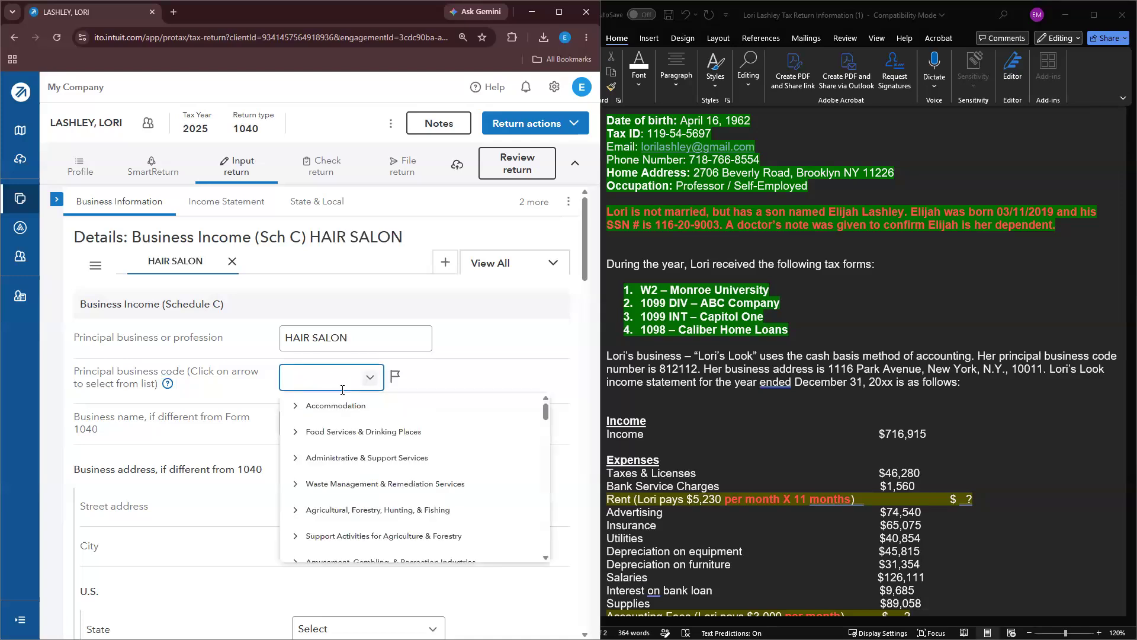
{"action": "scroll", "coordinate": [342, 394], "scroll_direction": "down", "scroll_amount": 1}
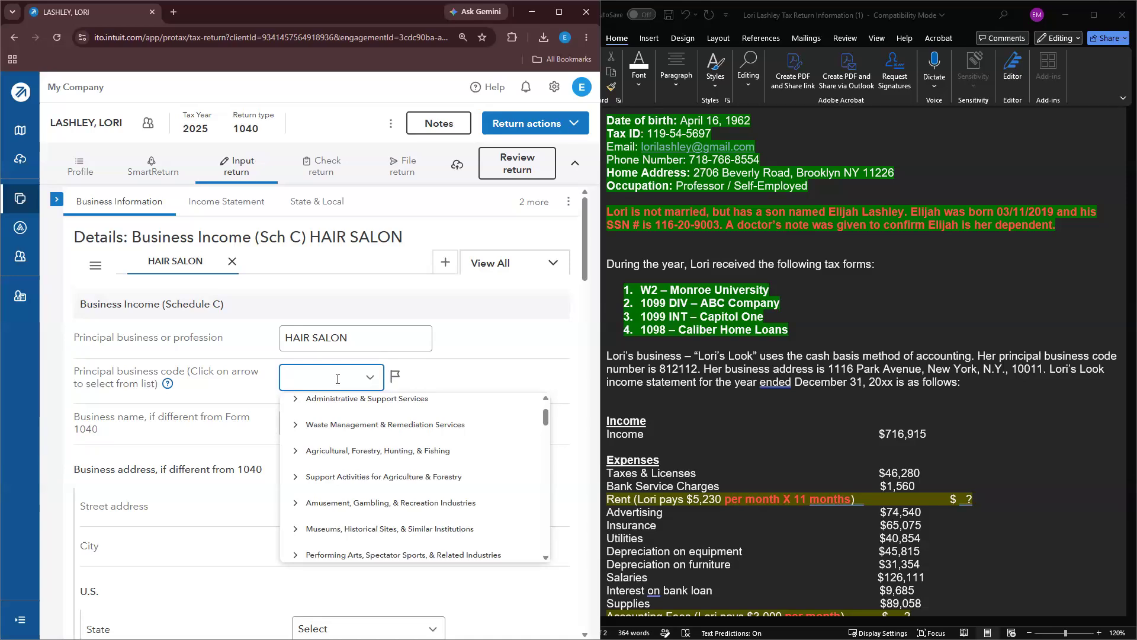
{"action": "type", "text": "812"}
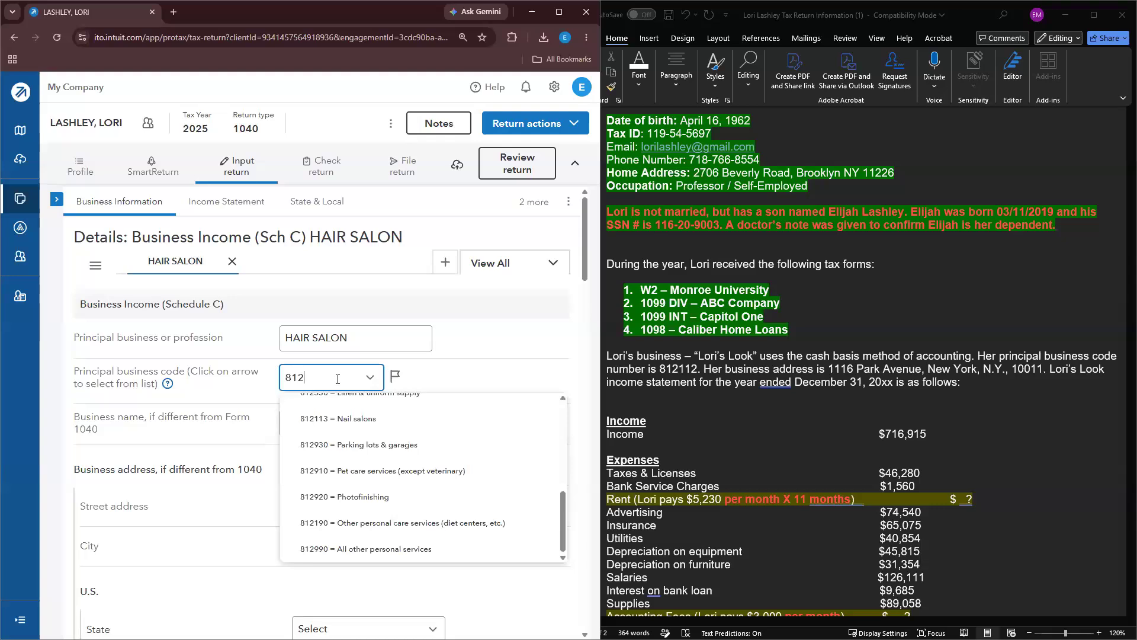
{"action": "type", "text": "1"}
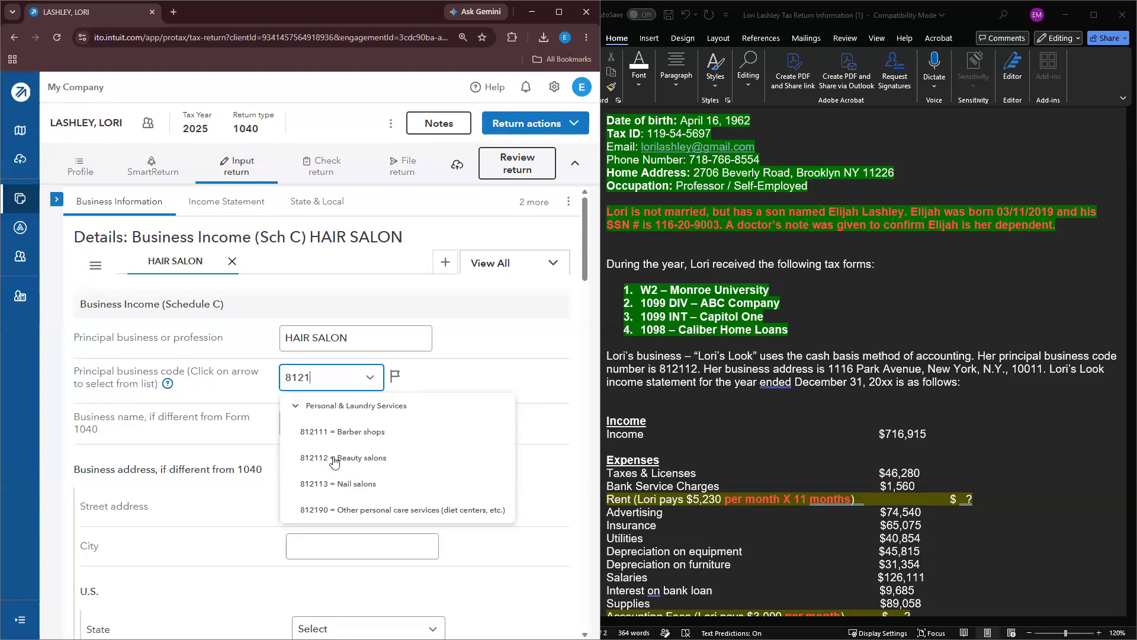
{"action": "left_click", "coordinate": [350, 458]}
{"action": "left_click", "coordinate": [390, 431]}
{"action": "left_click", "coordinate": [390, 431]}
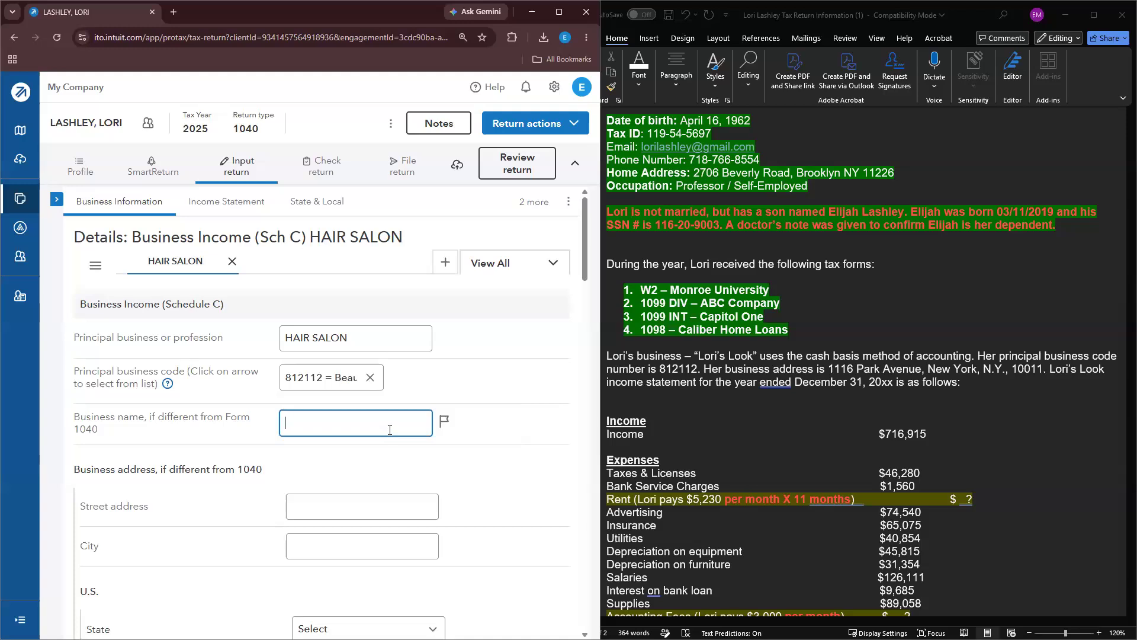
Step: Enter the business name LORI'S LOOK and the business street address
{"action": "type", "text": "LOI"}
{"action": "type", "text": "RI"}
{"action": "type", "text": "'S LOOK"}
{"action": "scroll", "coordinate": [376, 425], "scroll_direction": "down", "scroll_amount": 1}
{"action": "left_click", "coordinate": [325, 453]}
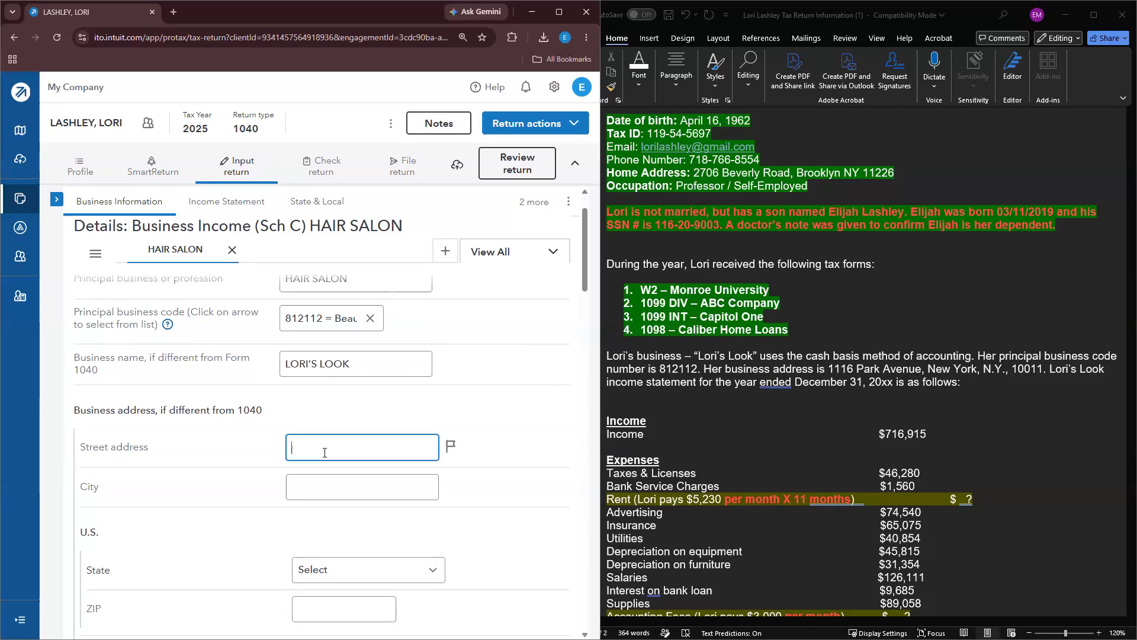
Step: Fill in the business city, choose NY as the state, and enter the ZIP code
{"action": "key", "text": "Tab"}
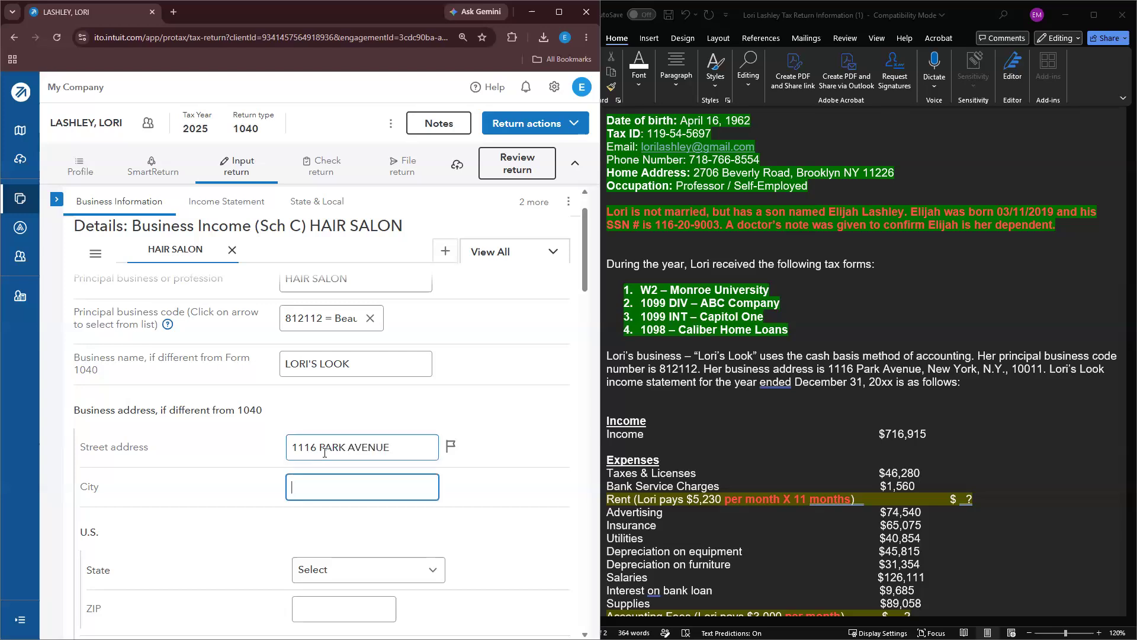
{"action": "type", "text": "NEW YORK"}
{"action": "key", "text": "Tab"}
{"action": "scroll", "coordinate": [379, 515], "scroll_direction": "down", "scroll_amount": 1}
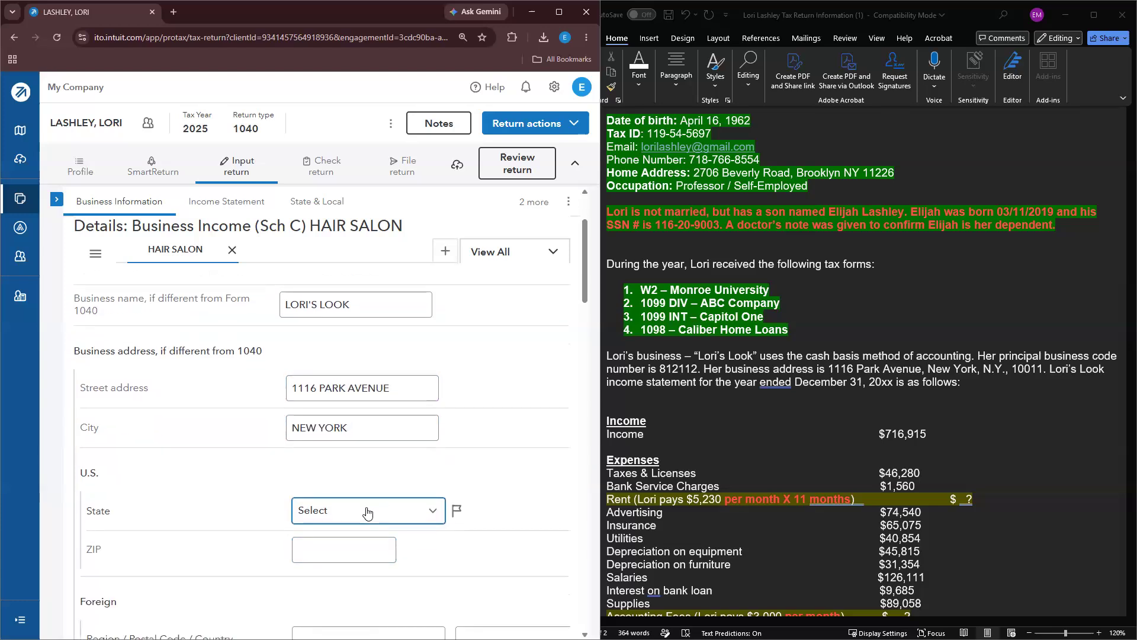
{"action": "left_click", "coordinate": [379, 511]}
{"action": "scroll", "coordinate": [383, 384], "scroll_direction": "down", "scroll_amount": 6}
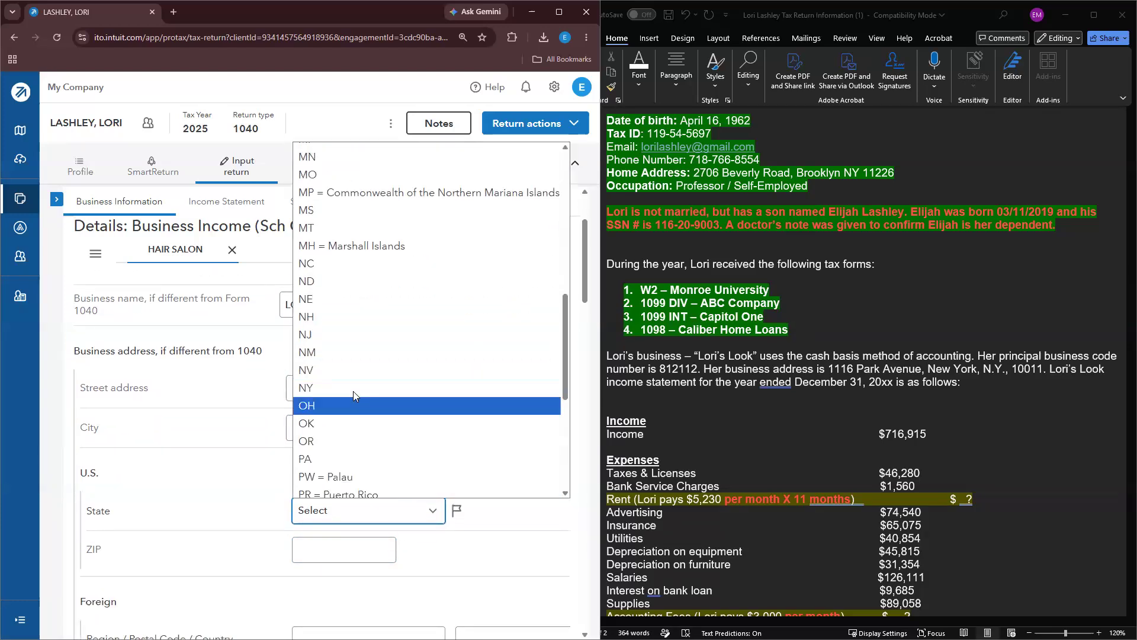
{"action": "left_click", "coordinate": [354, 396]}
{"action": "left_click", "coordinate": [325, 552]}
{"action": "type", "text": "10011"}
{"action": "scroll", "coordinate": [329, 533], "scroll_direction": "down", "scroll_amount": 2}
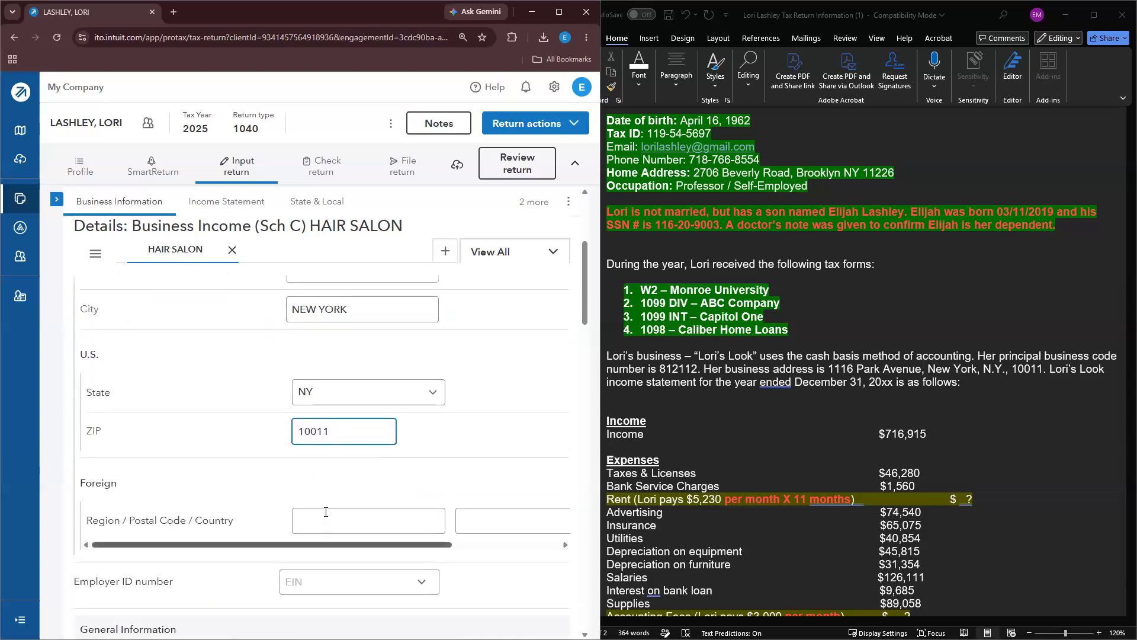
{"action": "scroll", "coordinate": [329, 502], "scroll_direction": "down", "scroll_amount": 3}
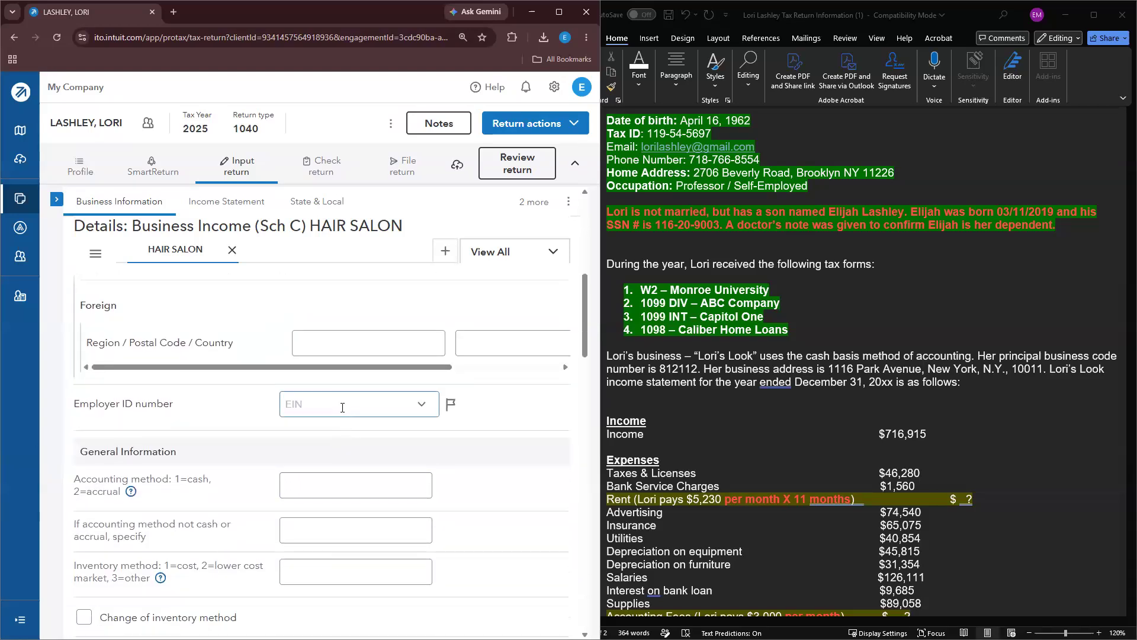
{"action": "scroll", "coordinate": [346, 397], "scroll_direction": "down", "scroll_amount": 1}
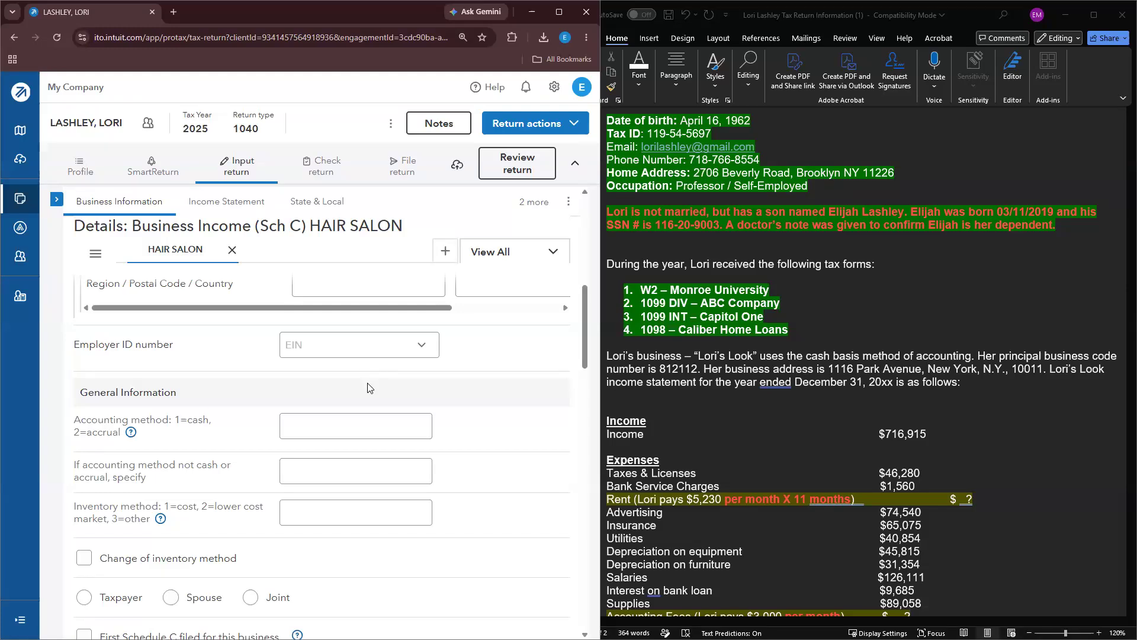
Step: Enter 1 (cash) as the HAIR SALON Schedule C accounting method in Business Information
{"action": "scroll", "coordinate": [898, 361], "scroll_direction": "down", "scroll_amount": 2}
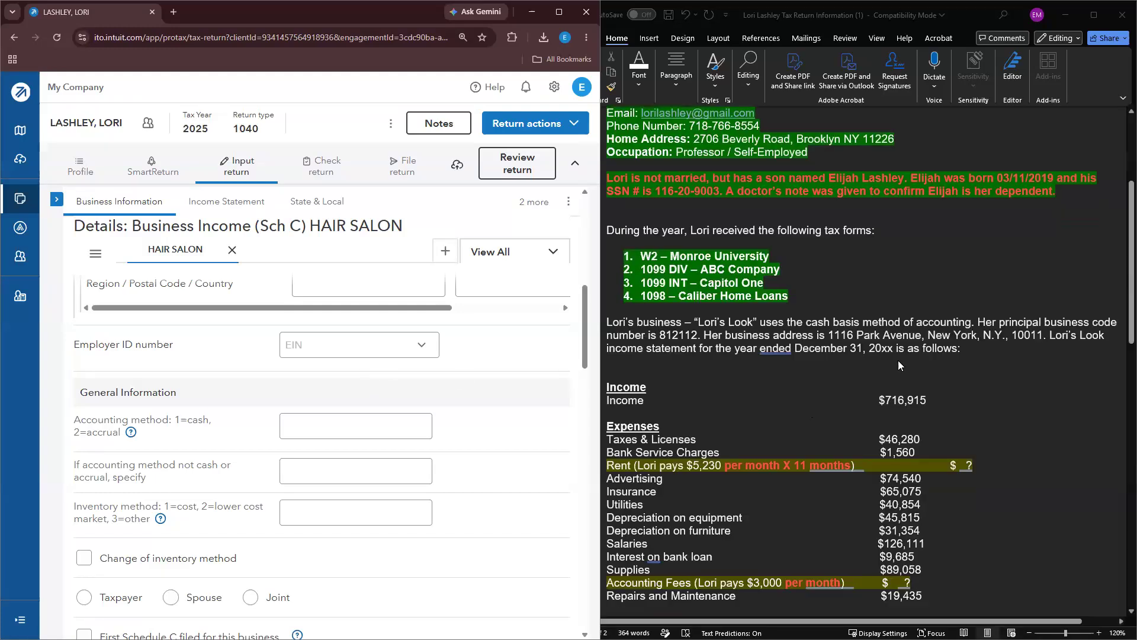
{"action": "scroll", "coordinate": [878, 299], "scroll_direction": "down", "scroll_amount": 1}
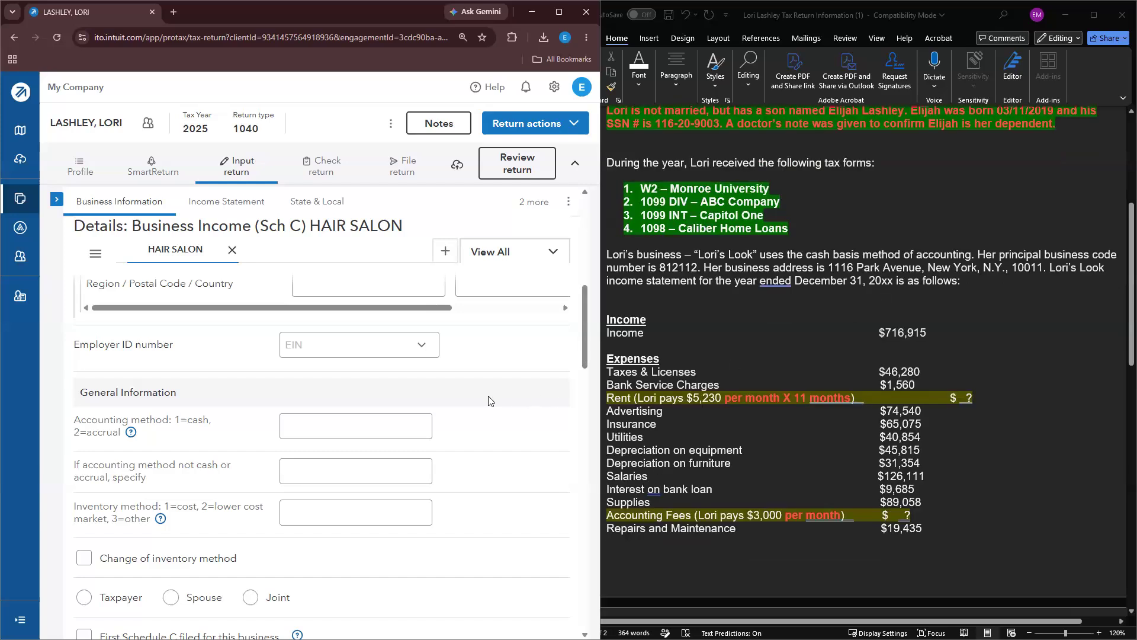
{"action": "scroll", "coordinate": [426, 396], "scroll_direction": "down", "scroll_amount": 1}
{"action": "left_click", "coordinate": [361, 371]}
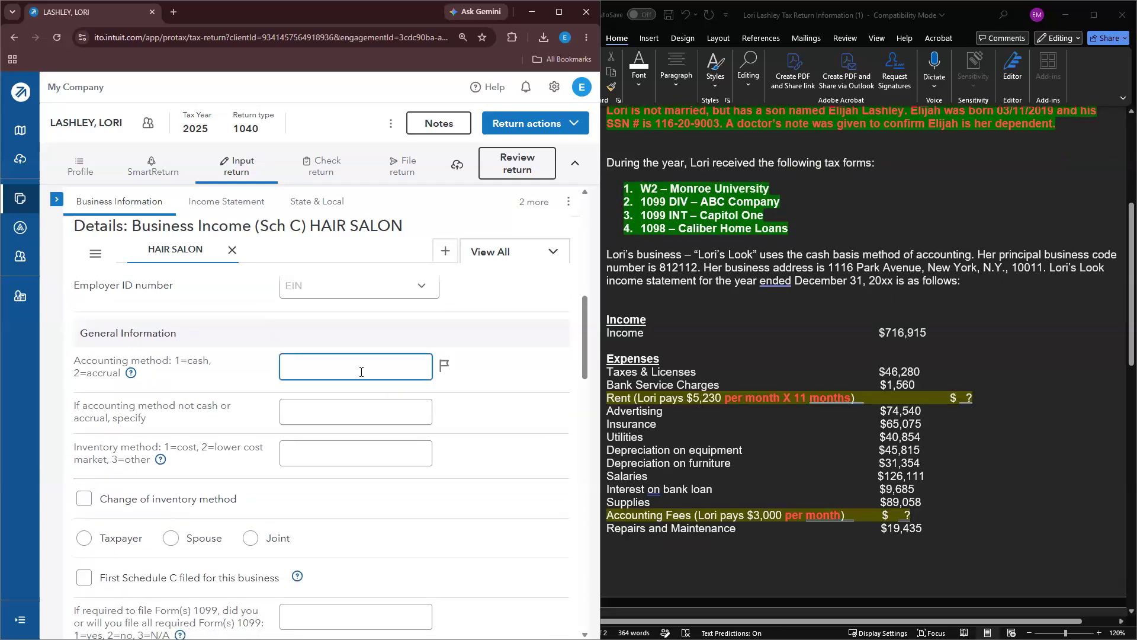
{"action": "type", "text": "1"}
{"action": "left_click", "coordinate": [474, 396]}
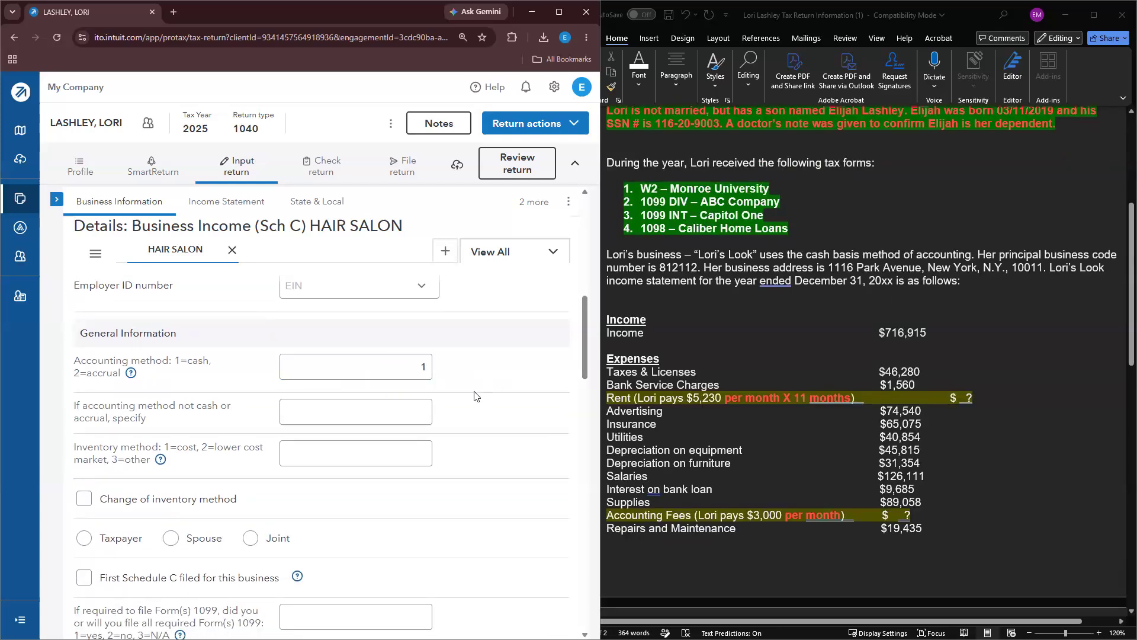
{"action": "scroll", "coordinate": [474, 396], "scroll_direction": "down", "scroll_amount": 1}
{"action": "scroll", "coordinate": [838, 366], "scroll_direction": "down", "scroll_amount": 2}
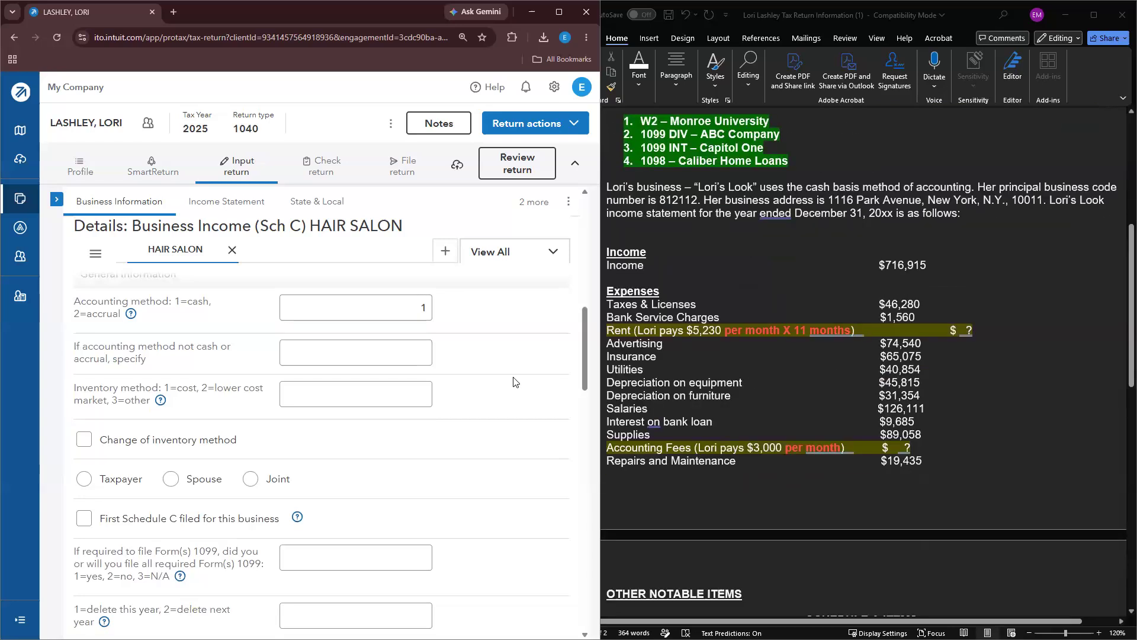
{"action": "scroll", "coordinate": [513, 383], "scroll_direction": "down", "scroll_amount": 1}
{"action": "scroll", "coordinate": [514, 382], "scroll_direction": "down", "scroll_amount": 10}
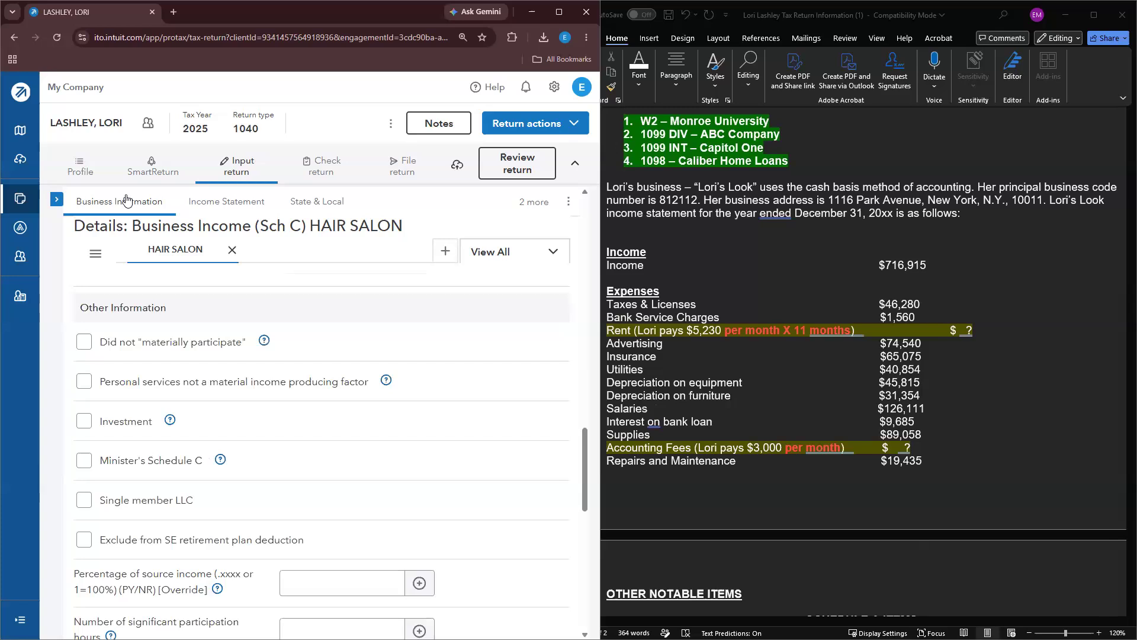
Step: On the Income Statement, highlight the Income line in the notes green
{"action": "left_click", "coordinate": [226, 202]}
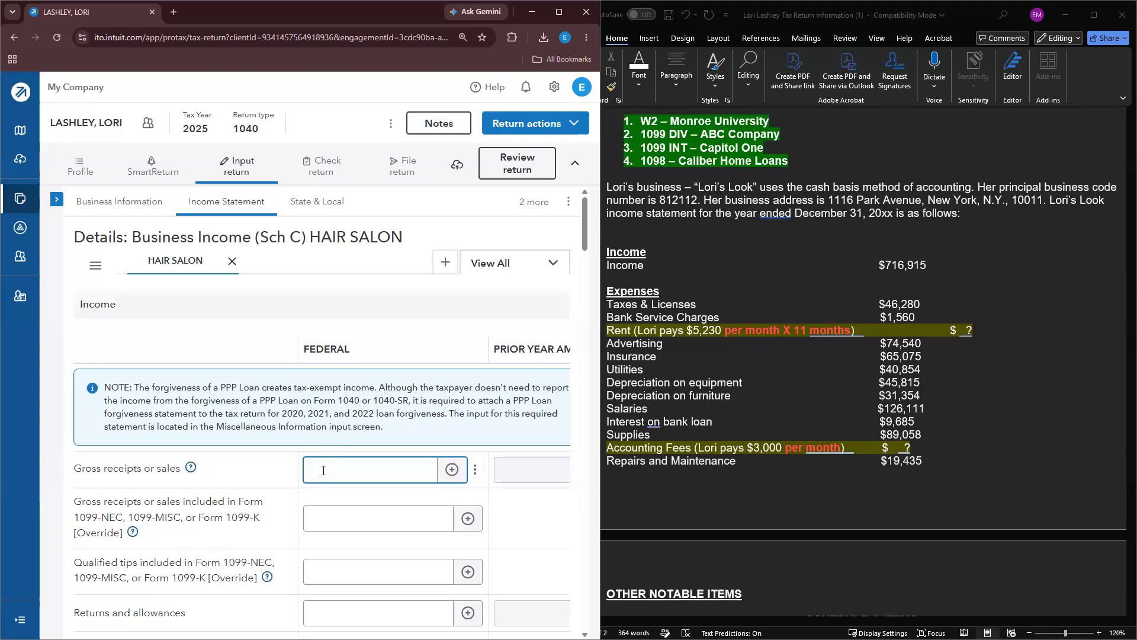
{"action": "triple_click", "coordinate": [898, 265]}
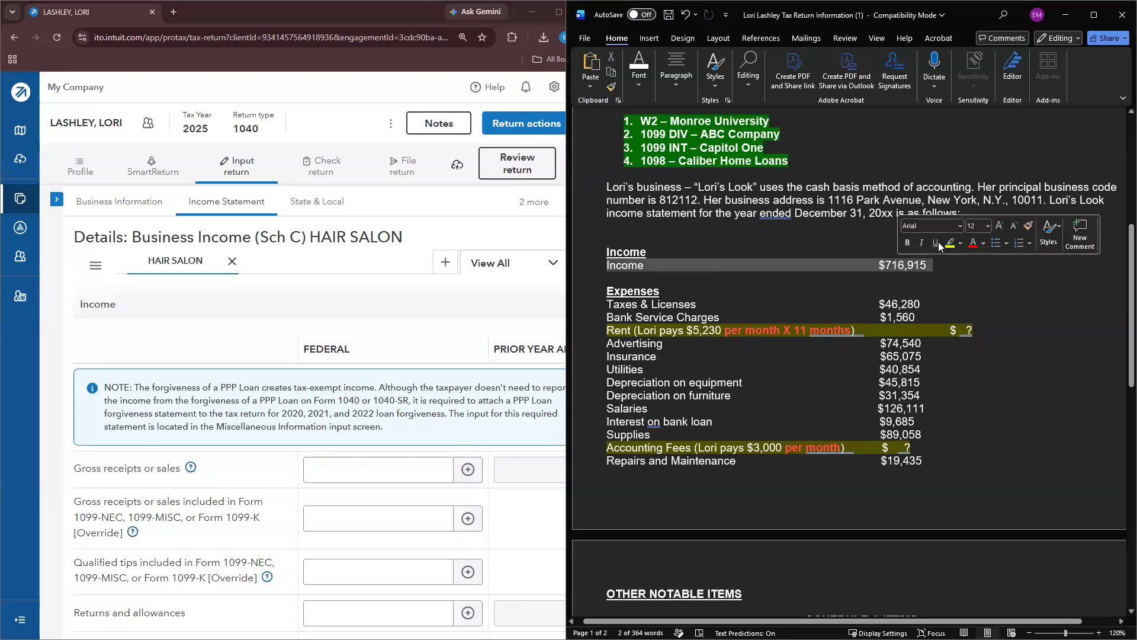
{"action": "left_click", "coordinate": [960, 243]}
{"action": "left_click", "coordinate": [1014, 296]}
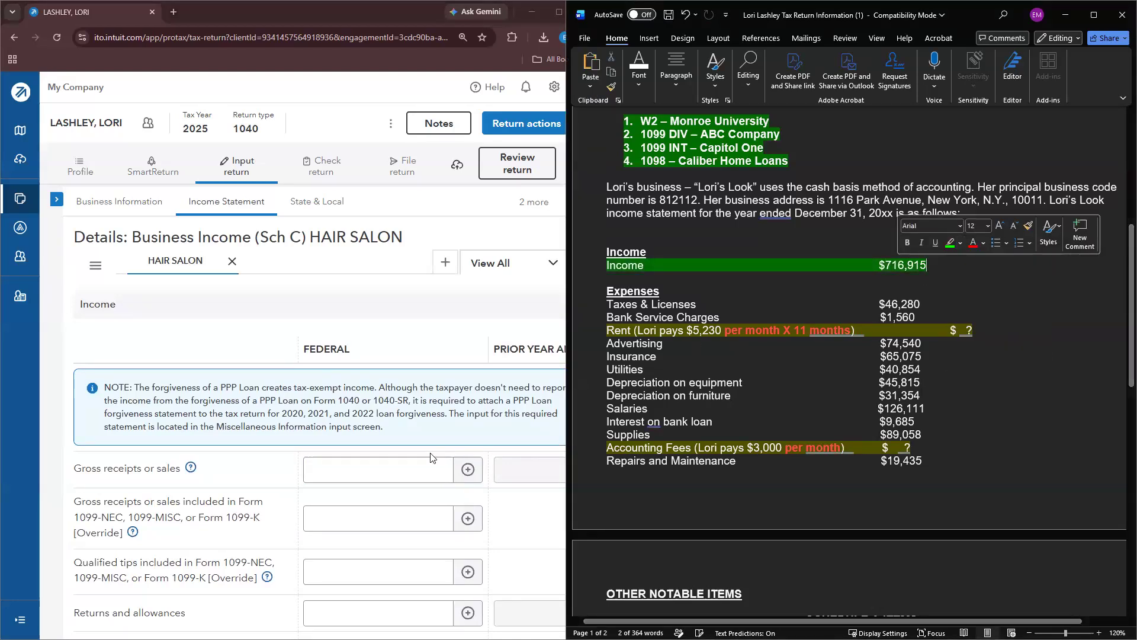
Step: Enter gross receipts or sales of 716,915 on the Schedule C income statement
{"action": "left_click", "coordinate": [418, 464]}
{"action": "type", "text": "716,9"}
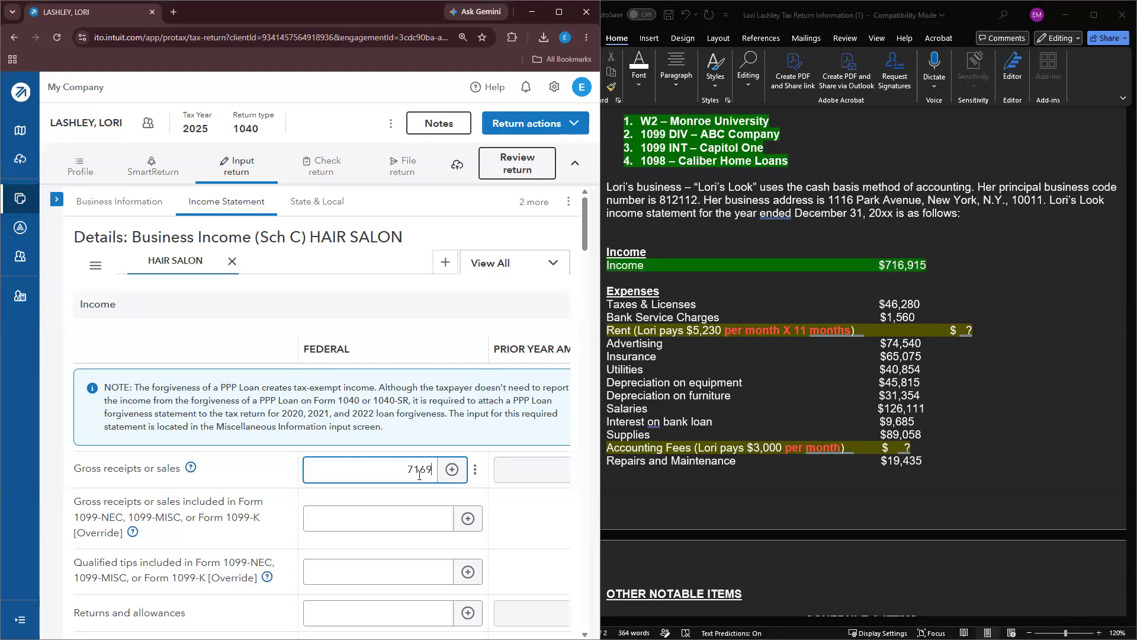
{"action": "type", "text": "15"}
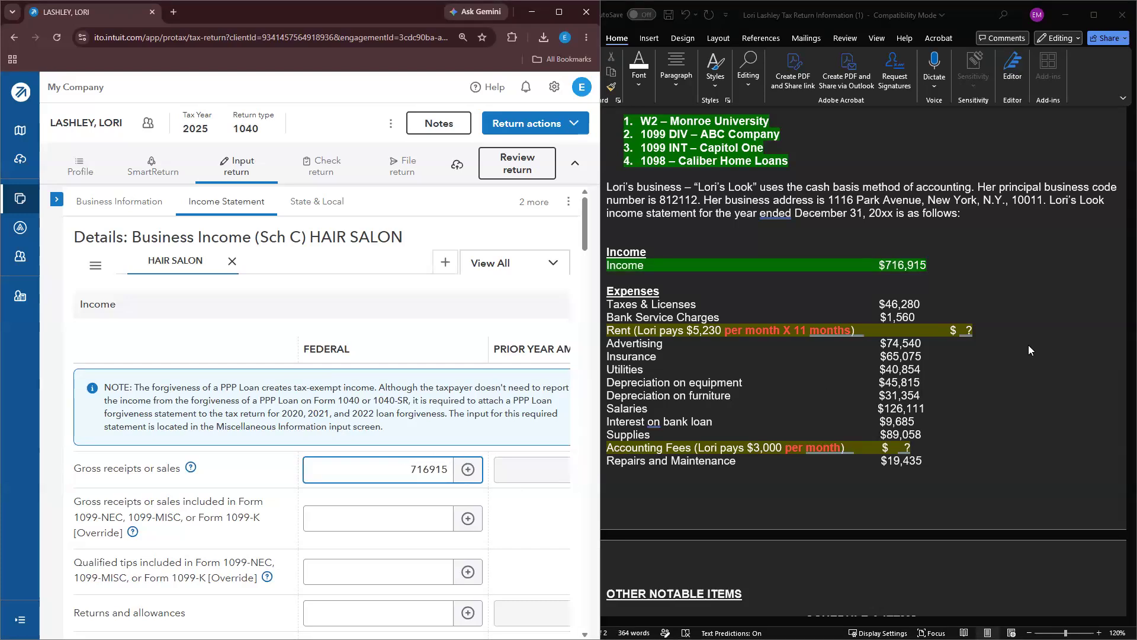
{"action": "left_click", "coordinate": [1028, 345]}
{"action": "left_click", "coordinate": [372, 510]}
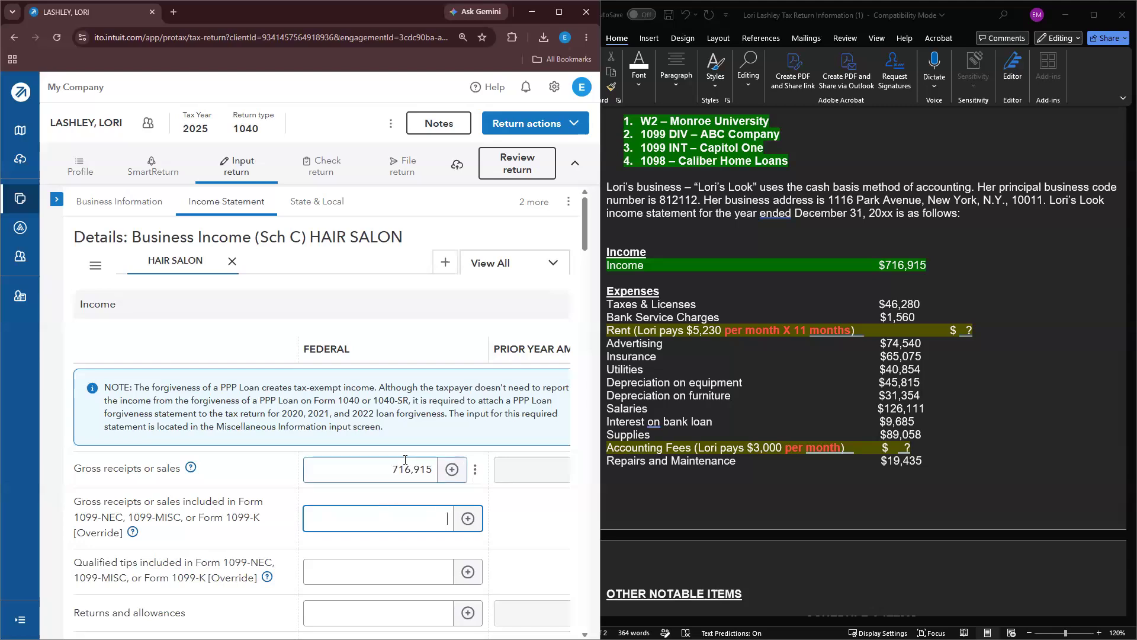
{"action": "scroll", "coordinate": [405, 459], "scroll_direction": "down", "scroll_amount": 2}
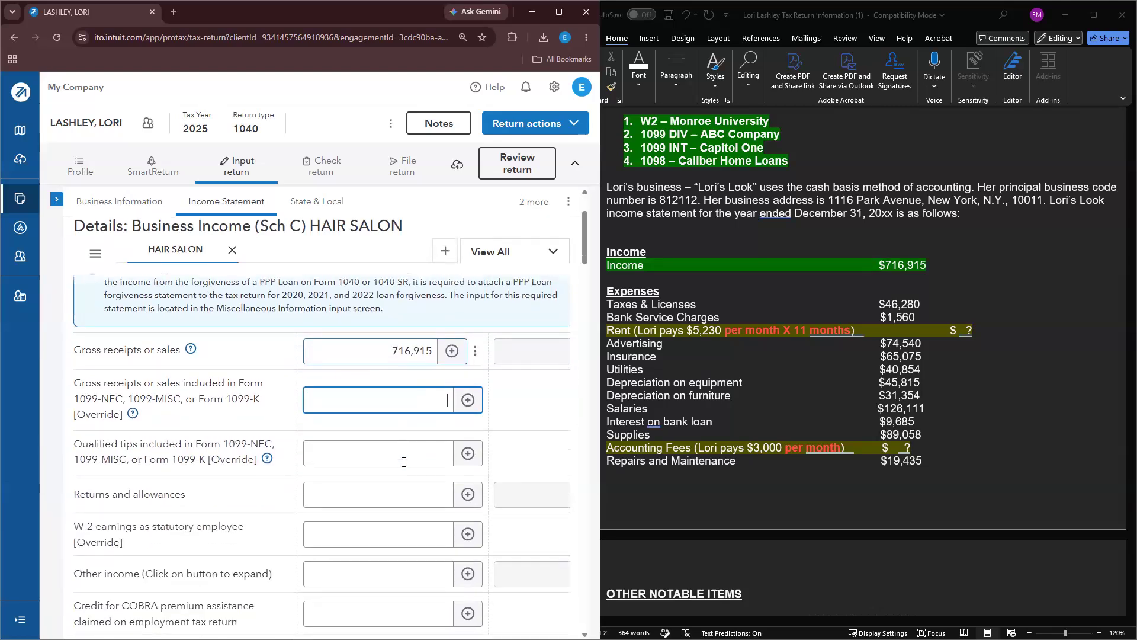
{"action": "scroll", "coordinate": [404, 462], "scroll_direction": "down", "scroll_amount": 3}
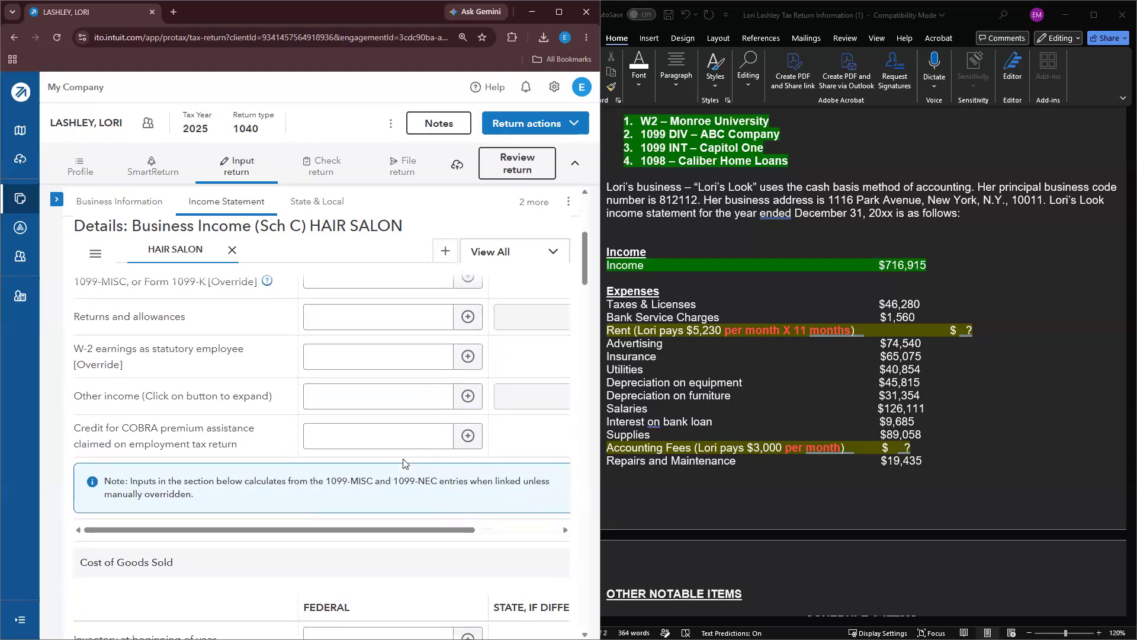
{"action": "triple_click", "coordinate": [900, 269]}
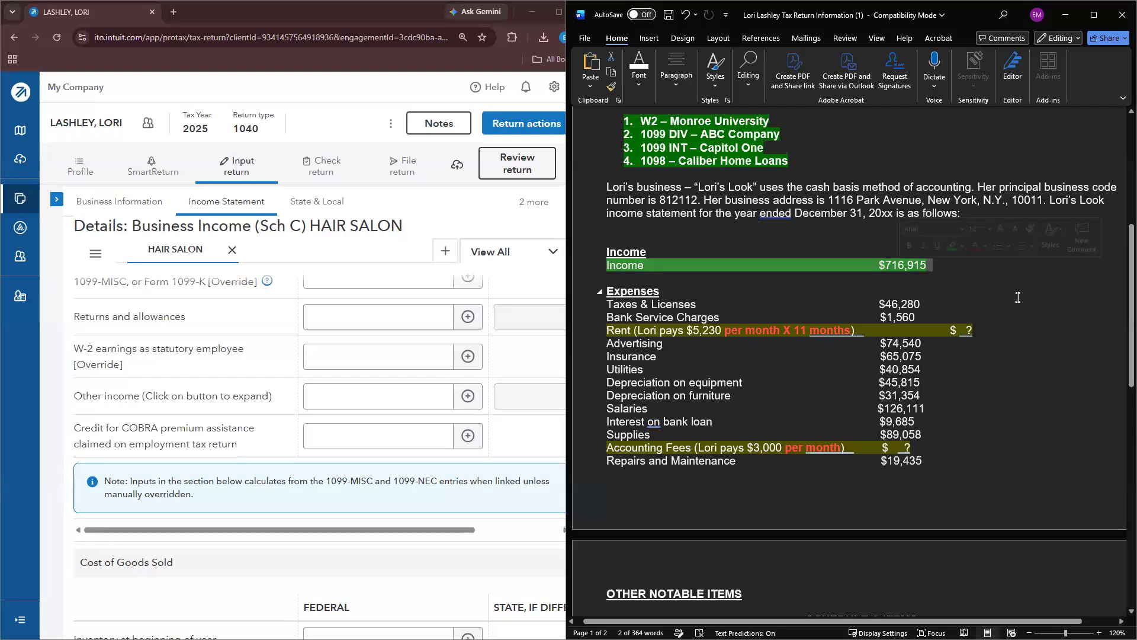
Step: Enter 46,280 as Payroll taxes, removing it from the Other taxes field
{"action": "left_click", "coordinate": [998, 330]}
{"action": "scroll", "coordinate": [306, 385], "scroll_direction": "down", "scroll_amount": 12}
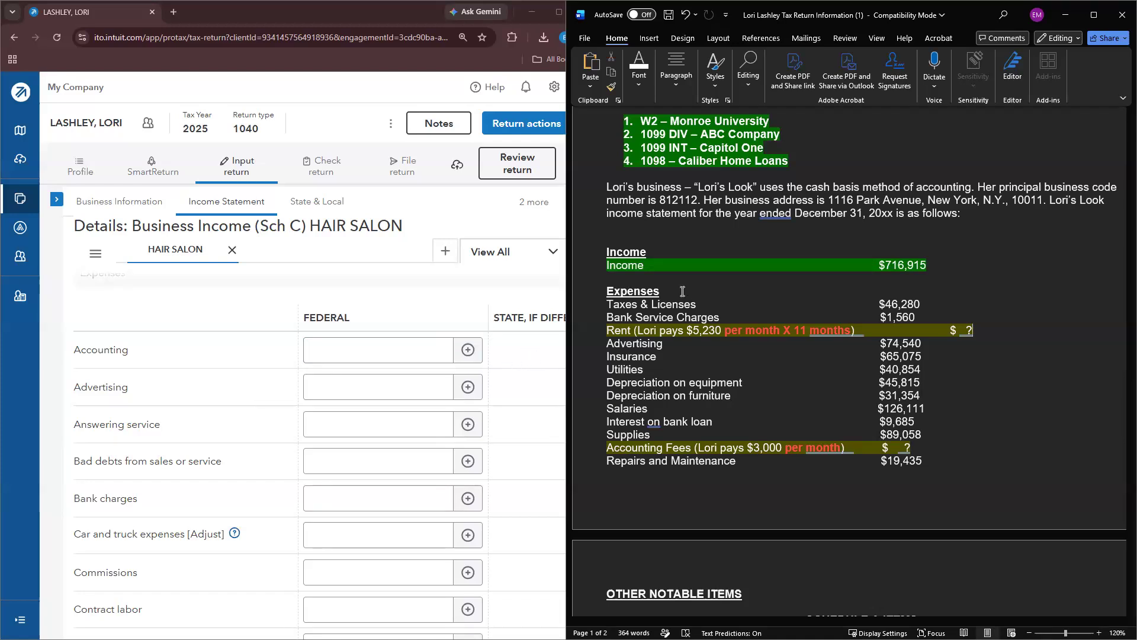
{"action": "scroll", "coordinate": [347, 460], "scroll_direction": "down", "scroll_amount": 20}
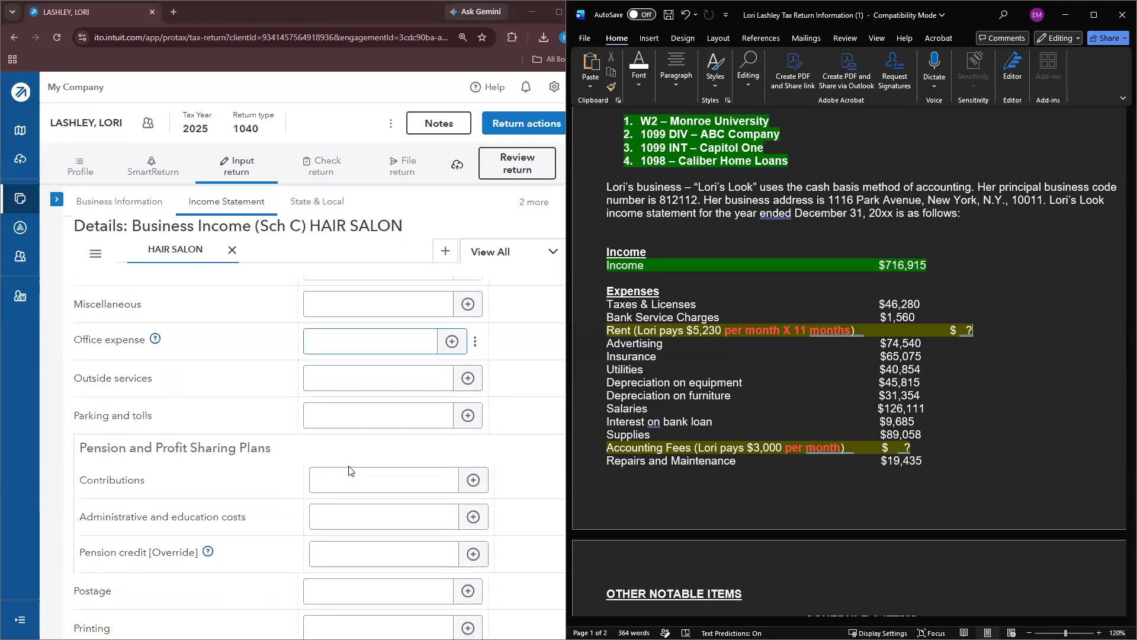
{"action": "scroll", "coordinate": [349, 470], "scroll_direction": "down", "scroll_amount": 7}
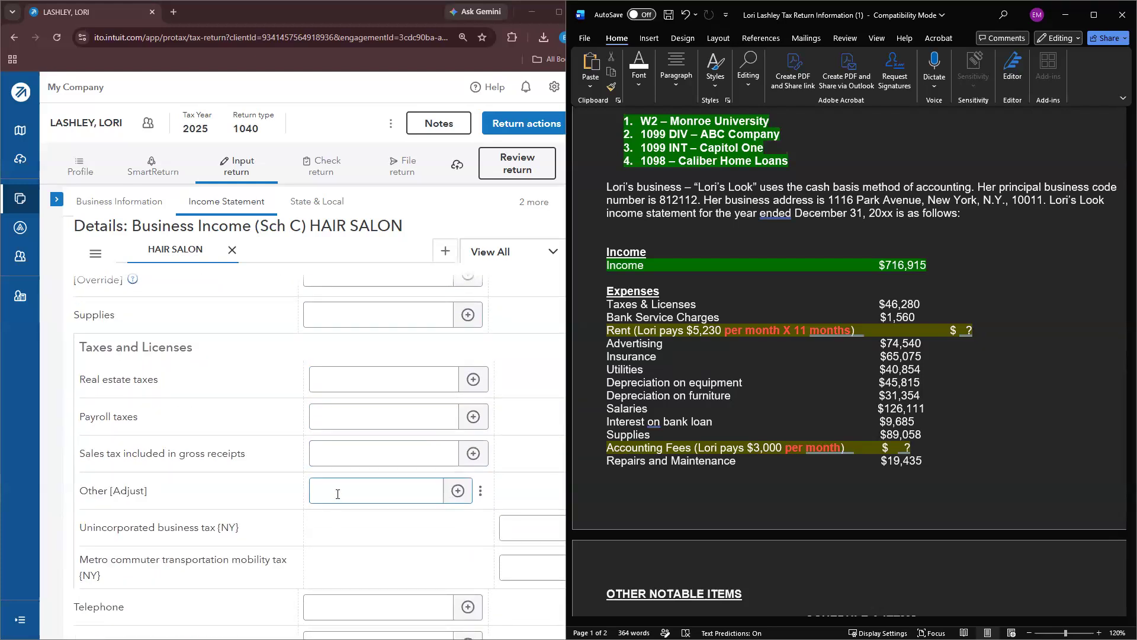
{"action": "left_click", "coordinate": [338, 496]}
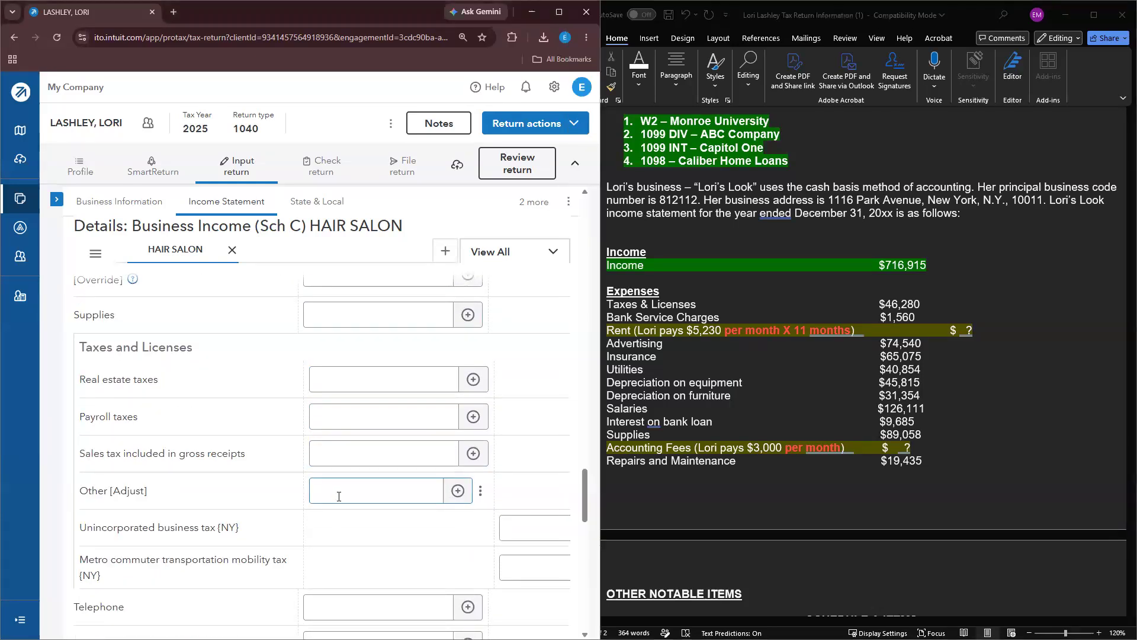
{"action": "type", "text": "46280"}
{"action": "double_click", "coordinate": [449, 494]}
{"action": "key", "text": "BackSpace"}
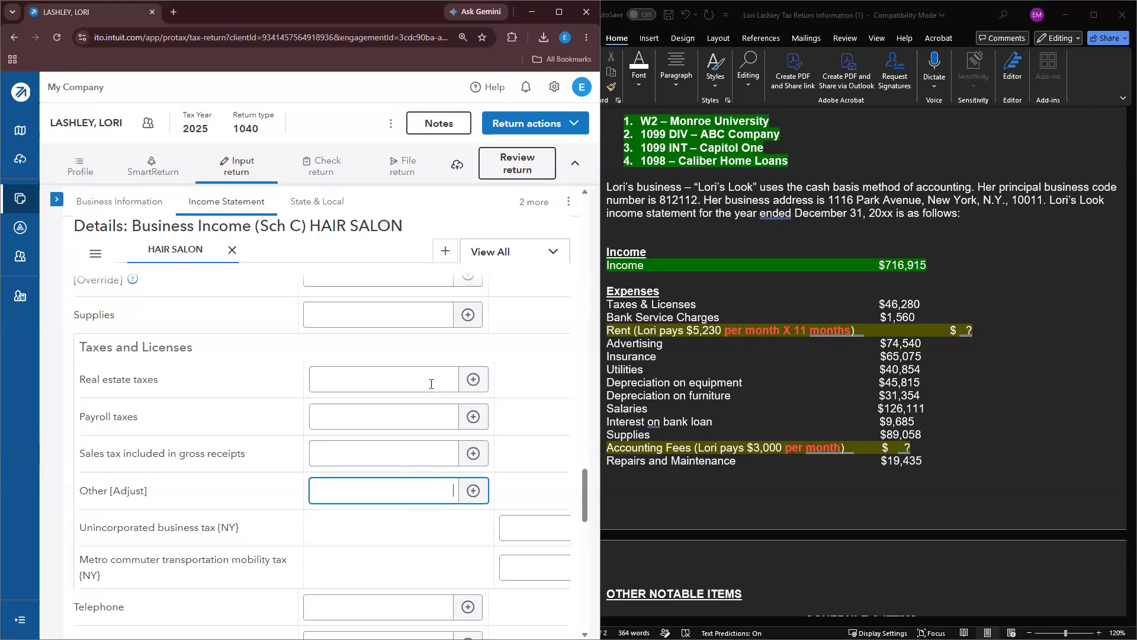
{"action": "left_click", "coordinate": [416, 410]}
{"action": "type", "text": "46280"}
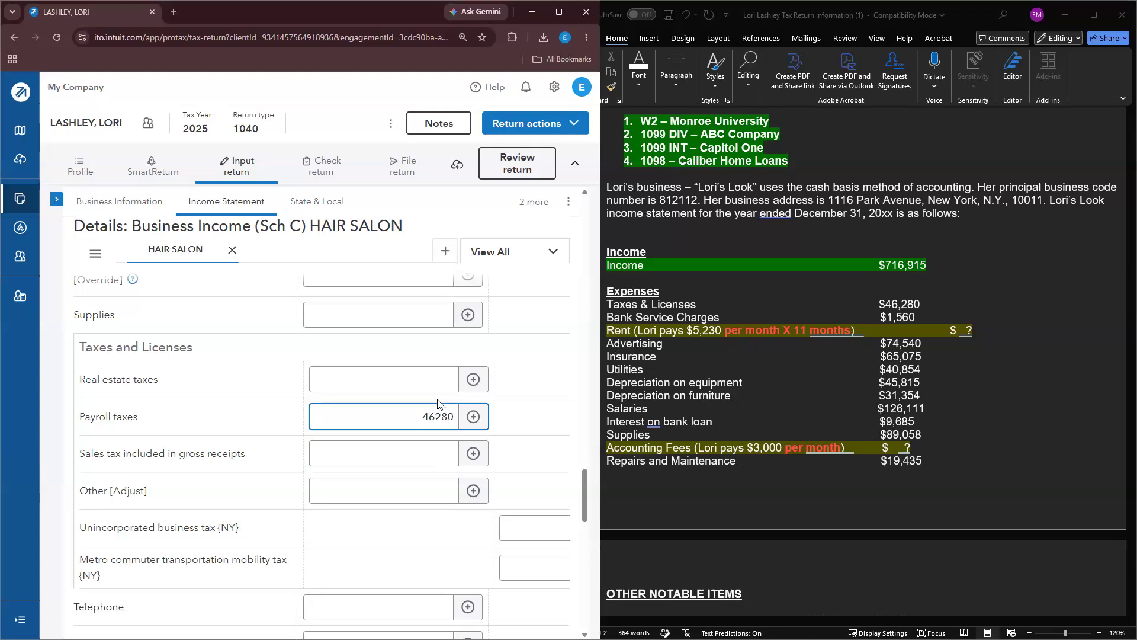
Step: Highlight the Taxes & Licenses line in the notes green
{"action": "triple_click", "coordinate": [686, 303]}
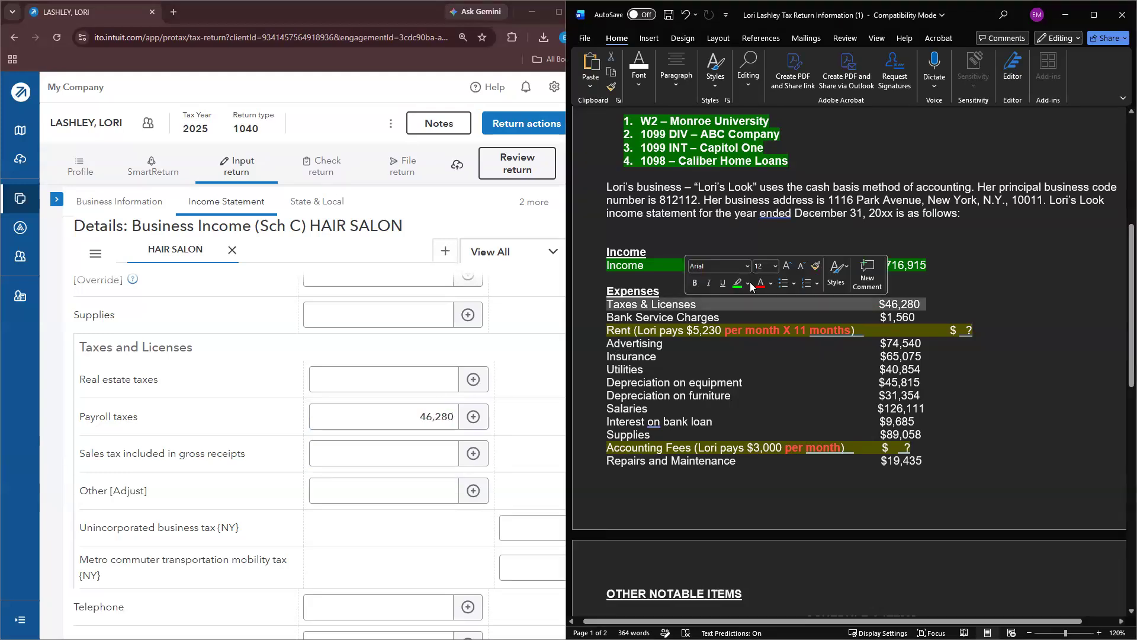
{"action": "left_click", "coordinate": [737, 283]}
{"action": "scroll", "coordinate": [386, 367], "scroll_direction": "up", "scroll_amount": 5}
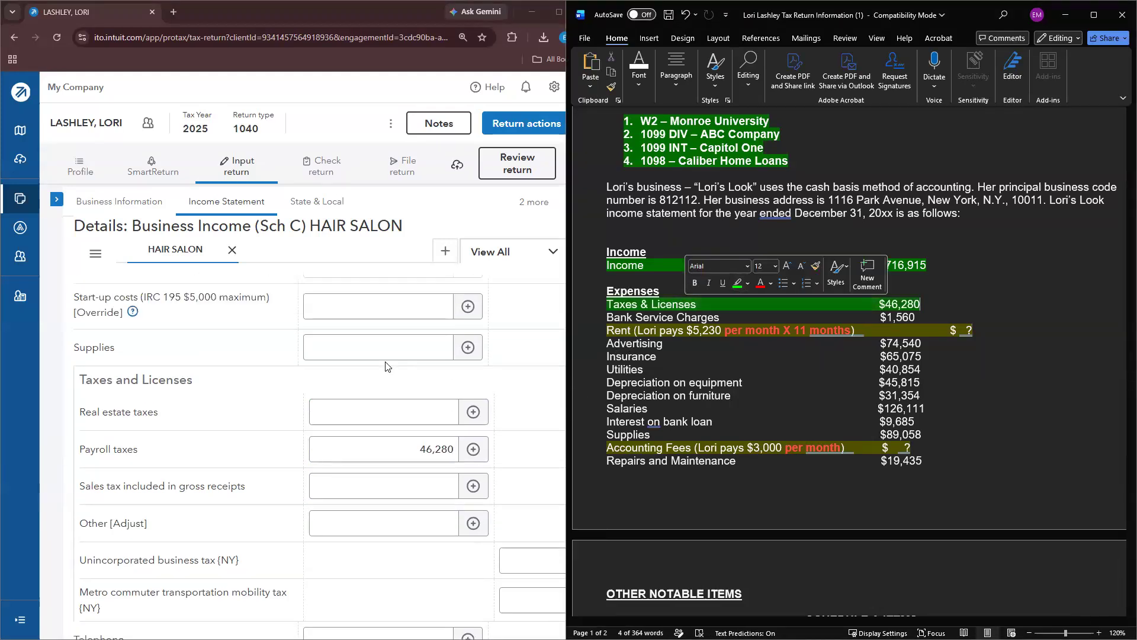
{"action": "scroll", "coordinate": [385, 366], "scroll_direction": "up", "scroll_amount": 10}
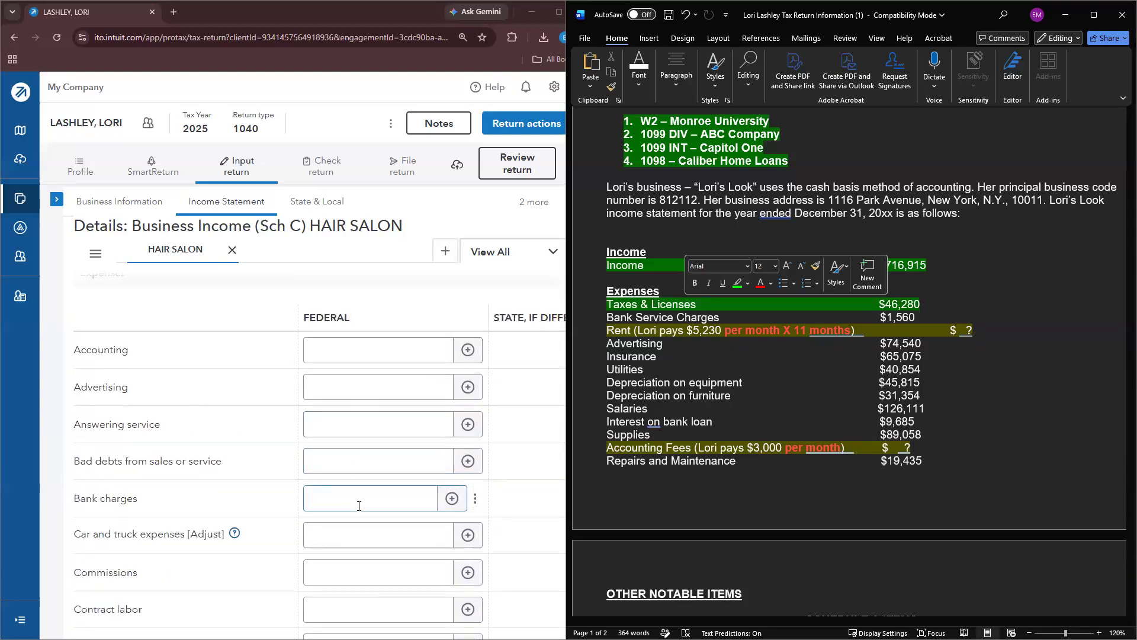
Step: Enter Advertising of 74,540 and Insurance (other than health) of 65,075
{"action": "left_click", "coordinate": [358, 504]}
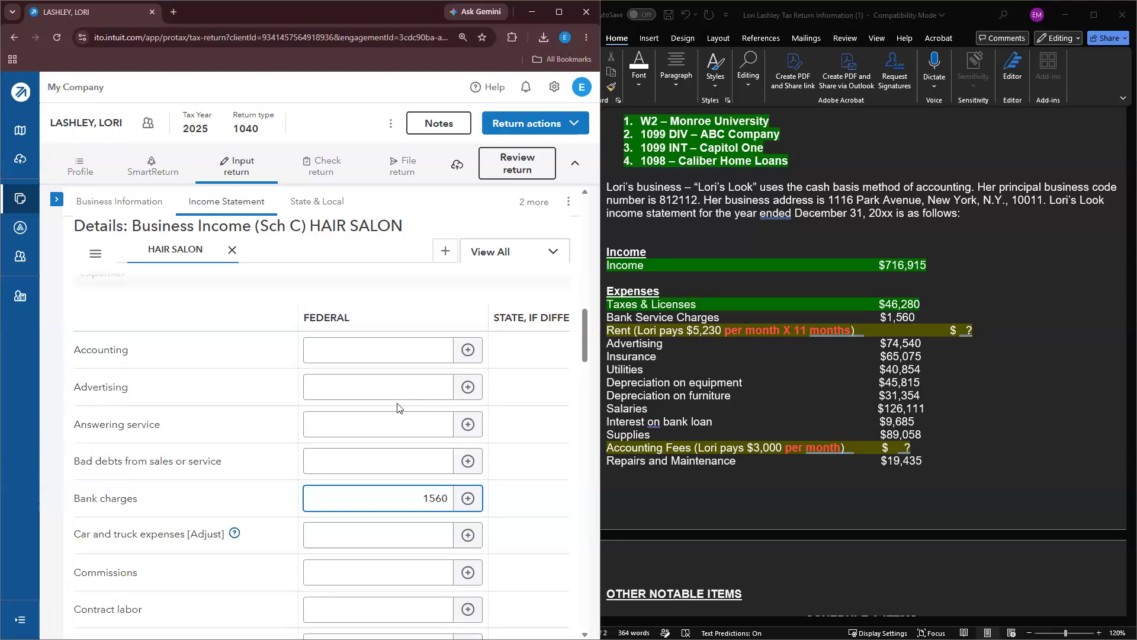
{"action": "left_click", "coordinate": [325, 389]}
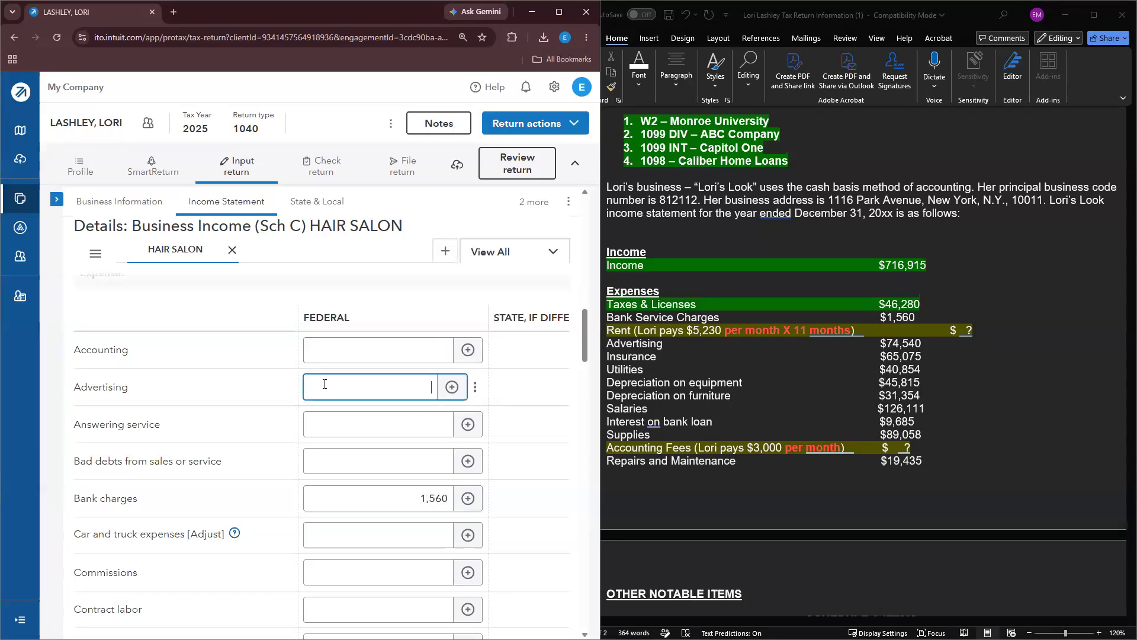
{"action": "type", "text": "745"}
{"action": "key", "text": "Tab"}
{"action": "scroll", "coordinate": [330, 426], "scroll_direction": "down", "scroll_amount": 7}
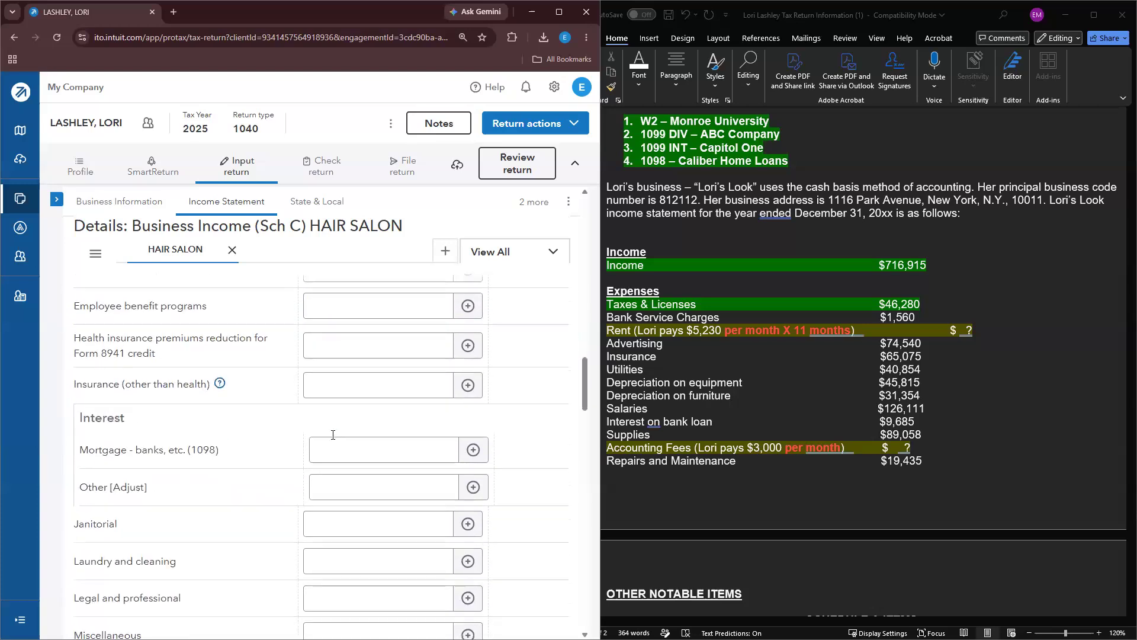
{"action": "scroll", "coordinate": [334, 415], "scroll_direction": "down", "scroll_amount": 1}
{"action": "left_click", "coordinate": [365, 325]}
{"action": "type", "text": "65075"}
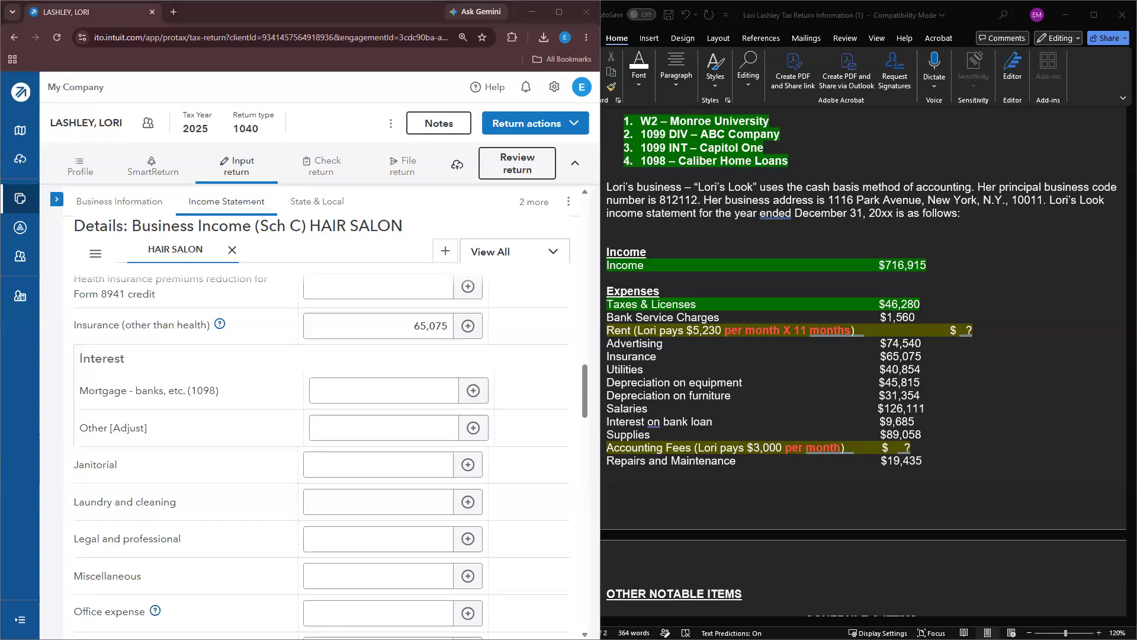
Step: Calculate 5230×11 and enter 57,530 as Other rent or lease
{"action": "type", "text": "5230*11"}
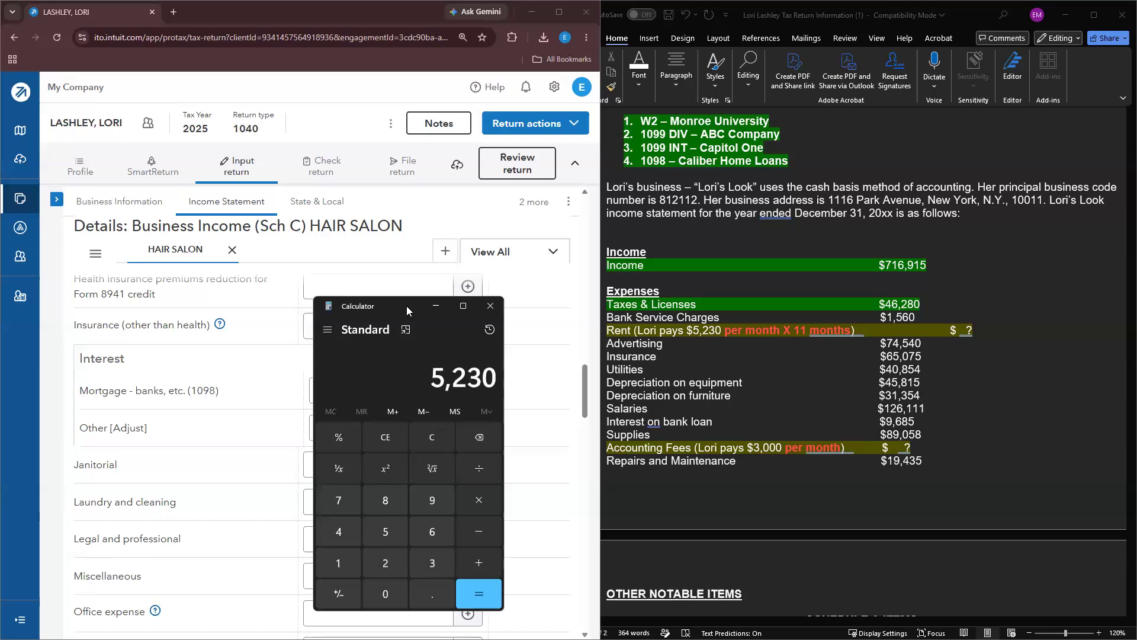
{"action": "key", "text": "Return"}
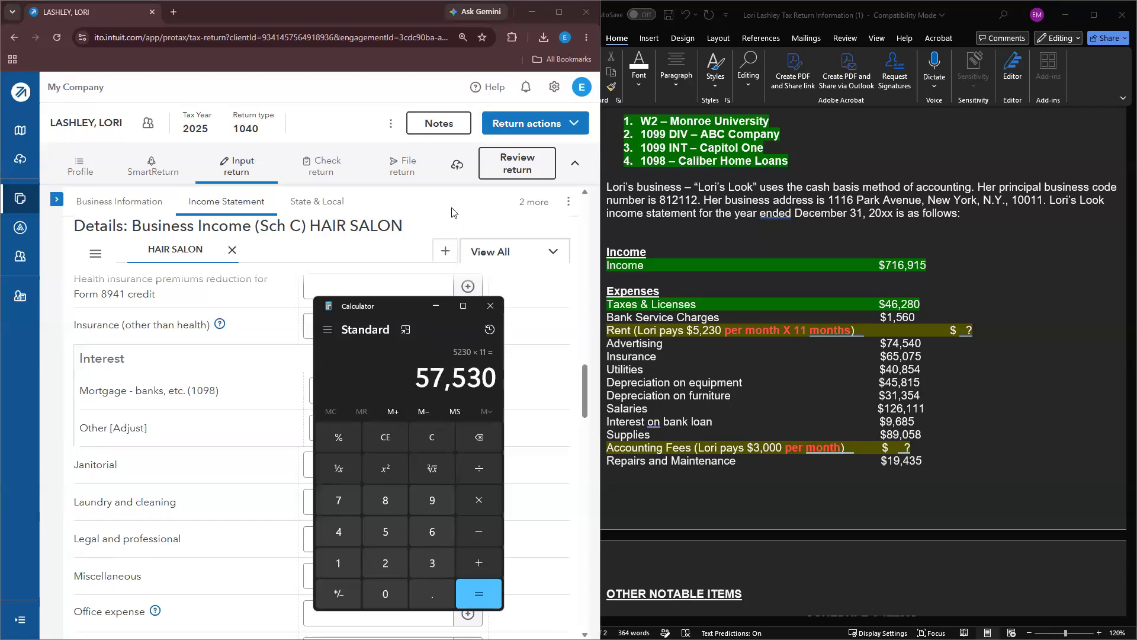
{"action": "left_click", "coordinate": [489, 306]}
{"action": "scroll", "coordinate": [379, 468], "scroll_direction": "down", "scroll_amount": 7}
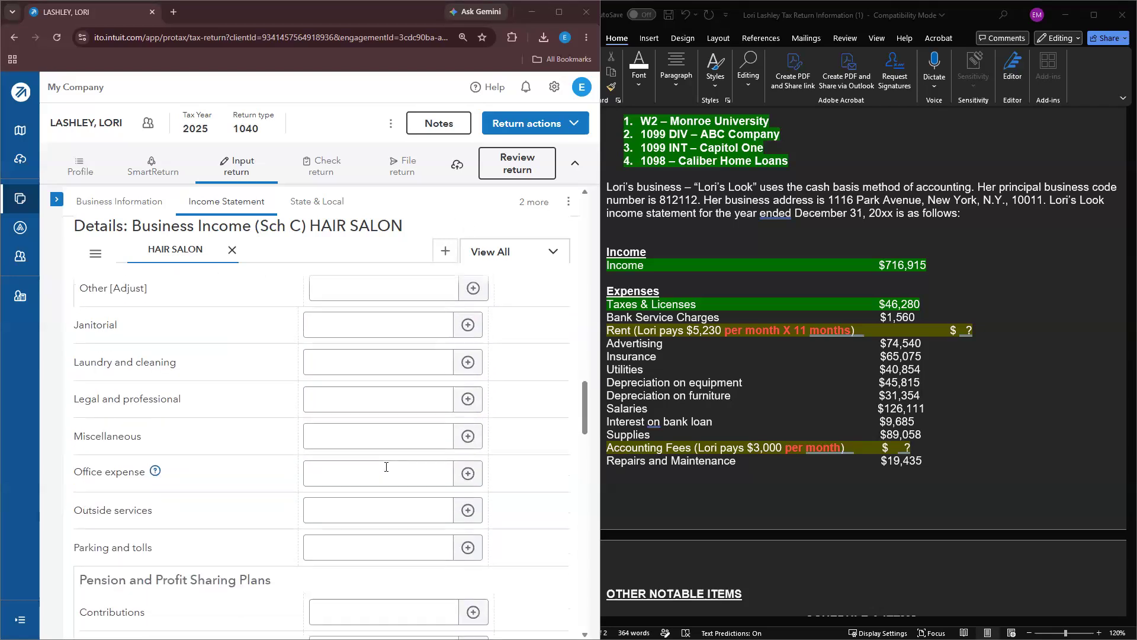
{"action": "scroll", "coordinate": [366, 473], "scroll_direction": "down", "scroll_amount": 2}
{"action": "left_click", "coordinate": [346, 462]}
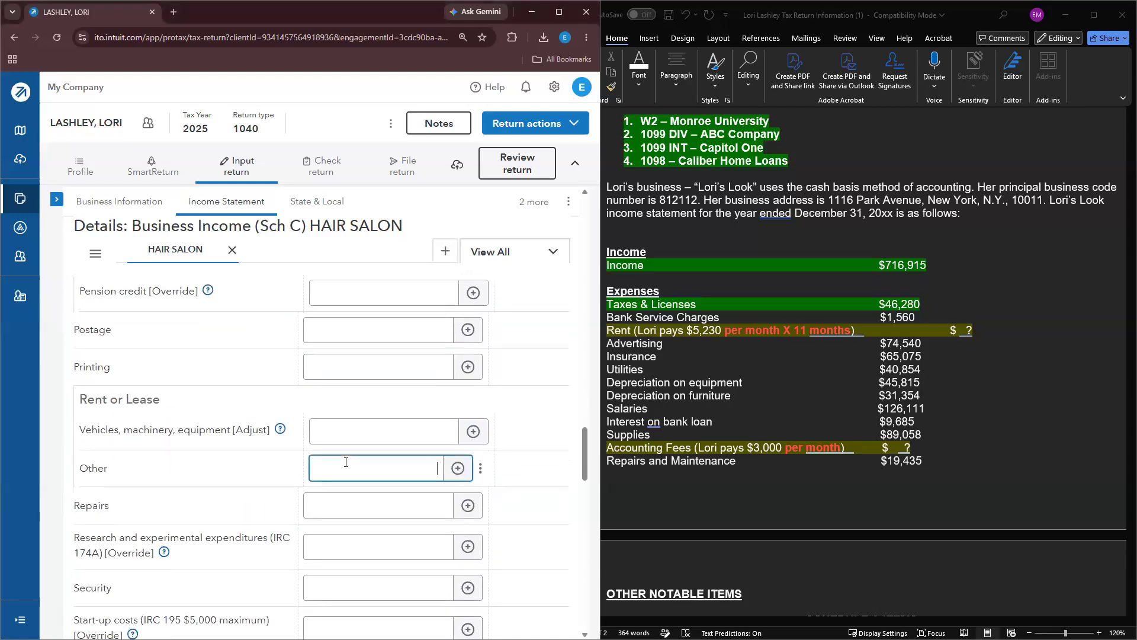
{"action": "type", "text": "57530"}
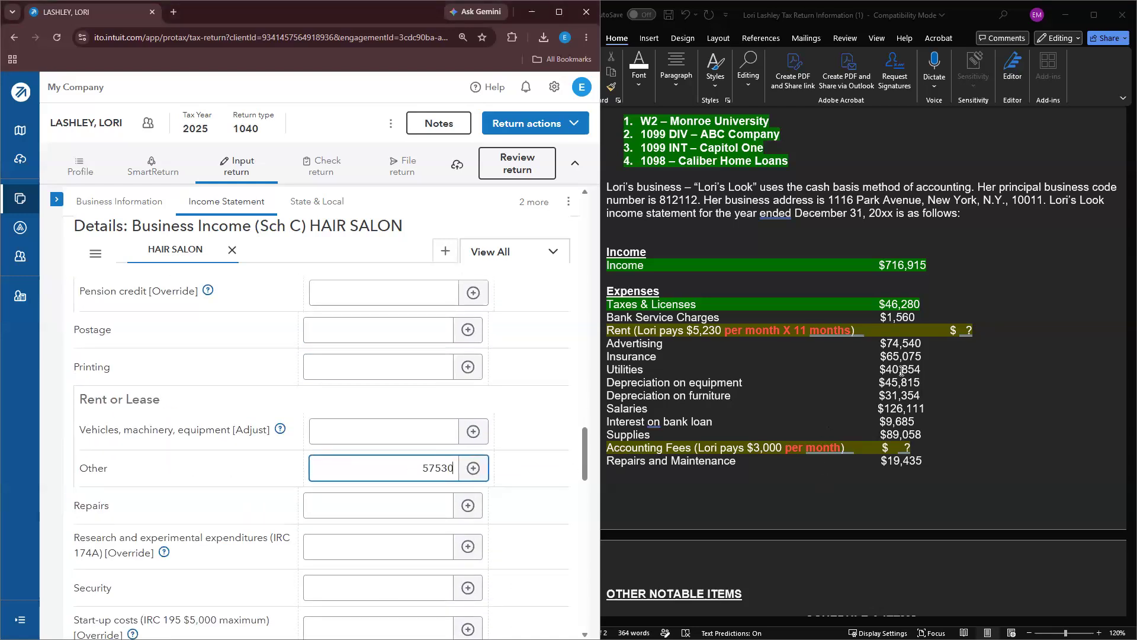
Step: Highlight the entered expense lines green and replace the rent placeholder with 57,530 in the notes
{"action": "left_click", "coordinate": [935, 354]}
{"action": "left_click_drag", "start_coordinate": [935, 354], "coordinate": [668, 306]}
{"action": "left_click", "coordinate": [649, 300]}
{"action": "left_click", "coordinate": [958, 384]}
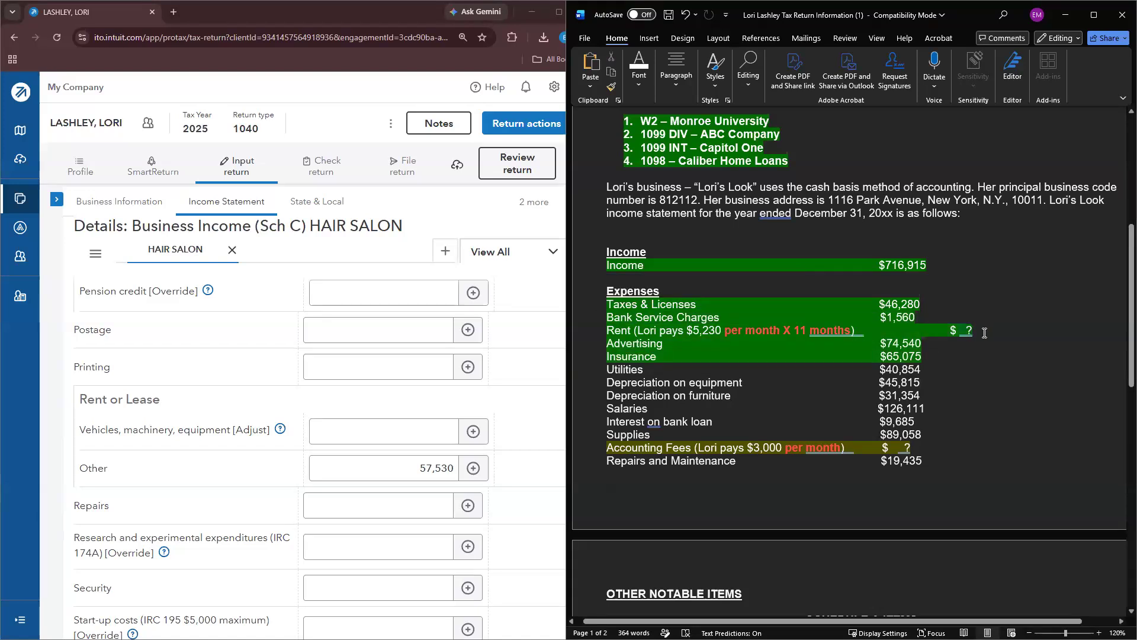
{"action": "key", "text": "BackSpace"}
{"action": "type", "text": "57"}
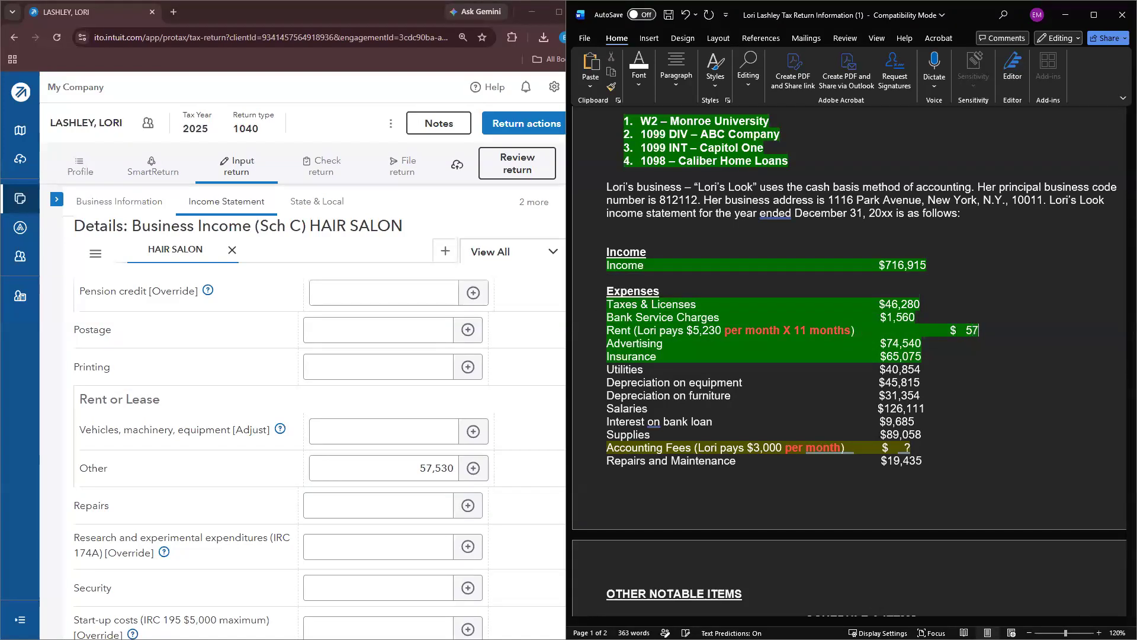
{"action": "type", "text": ",530"}
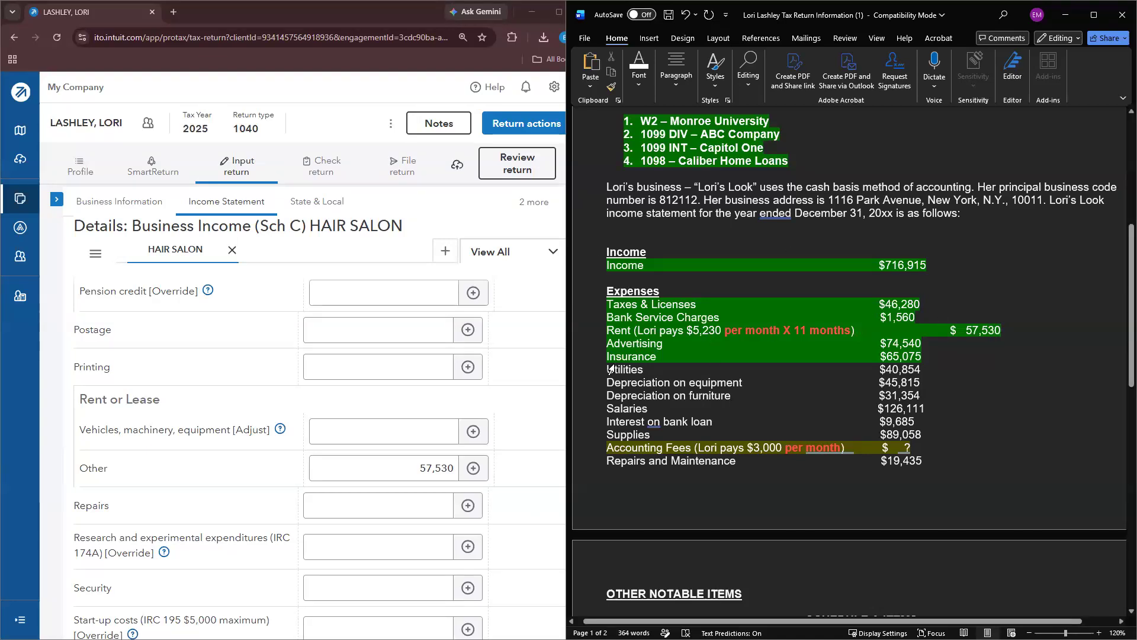
Step: Enter Utilities expense of 40,854
{"action": "scroll", "coordinate": [365, 373], "scroll_direction": "down", "scroll_amount": 10}
{"action": "scroll", "coordinate": [366, 373], "scroll_direction": "down", "scroll_amount": 5}
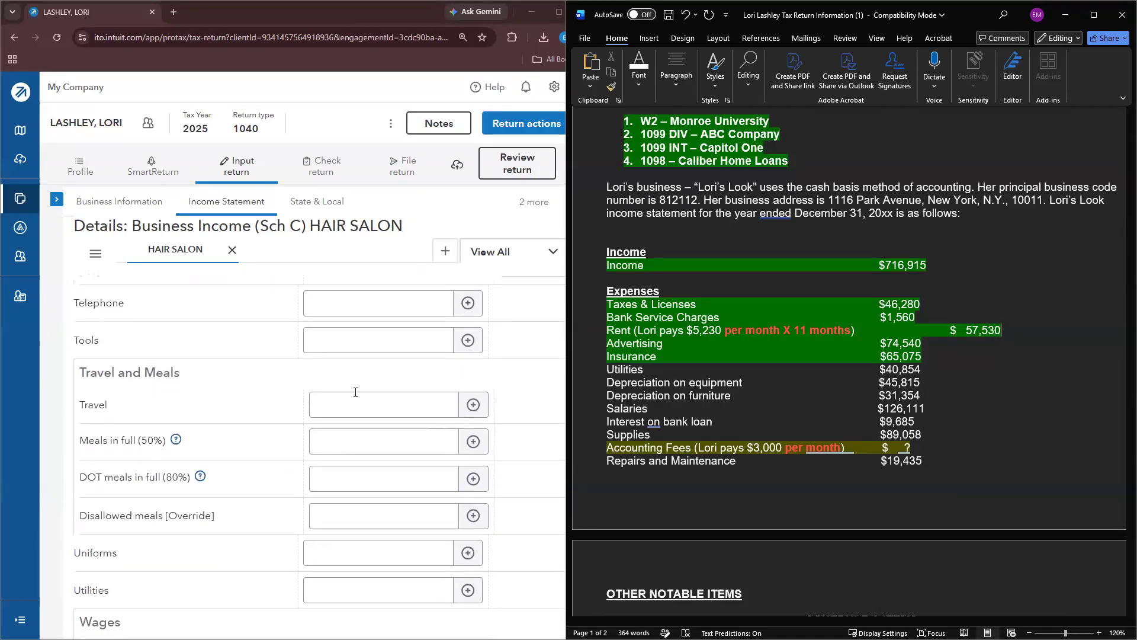
{"action": "left_click", "coordinate": [333, 419]}
{"action": "type", "text": "40854"}
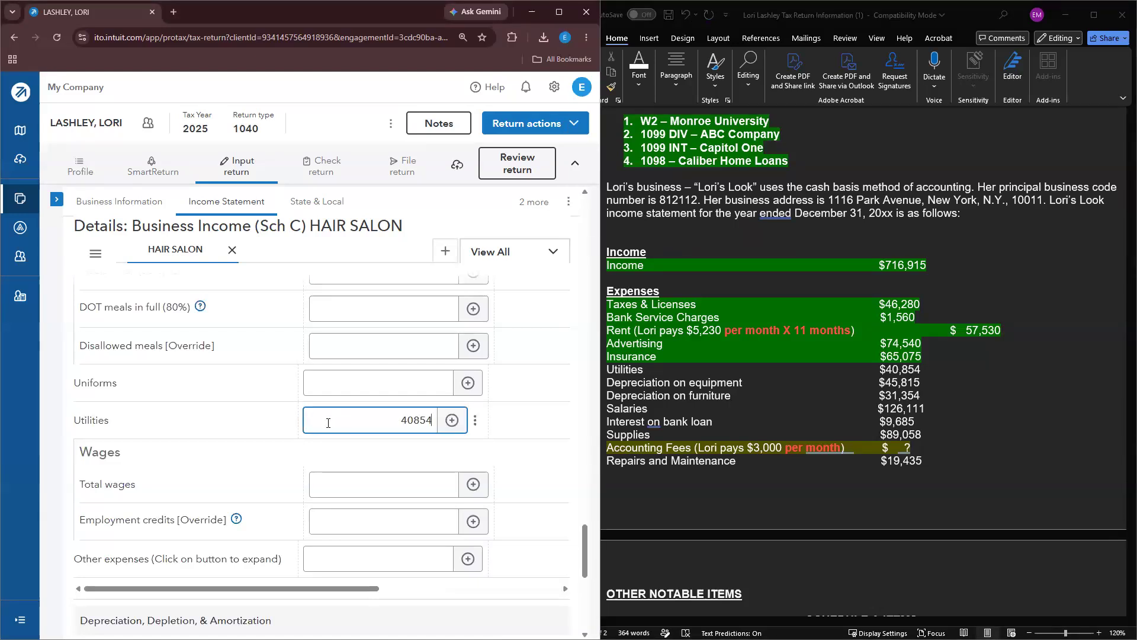
{"action": "scroll", "coordinate": [368, 456], "scroll_direction": "down", "scroll_amount": 5}
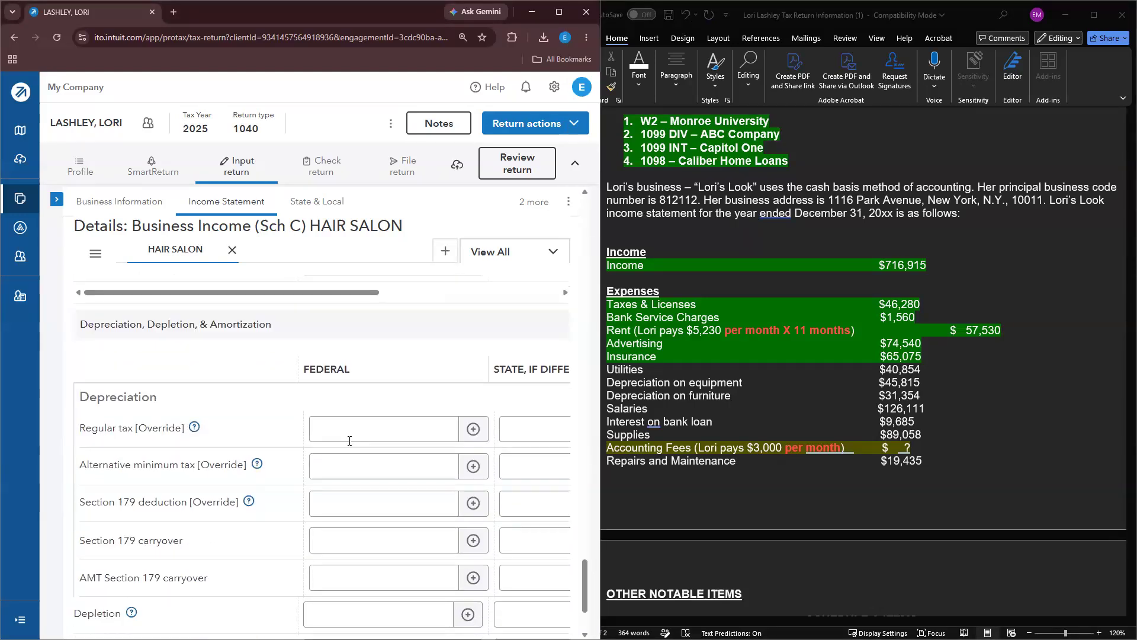
{"action": "scroll", "coordinate": [270, 451], "scroll_direction": "down", "scroll_amount": 2}
{"action": "scroll", "coordinate": [271, 417], "scroll_direction": "up", "scroll_amount": 2}
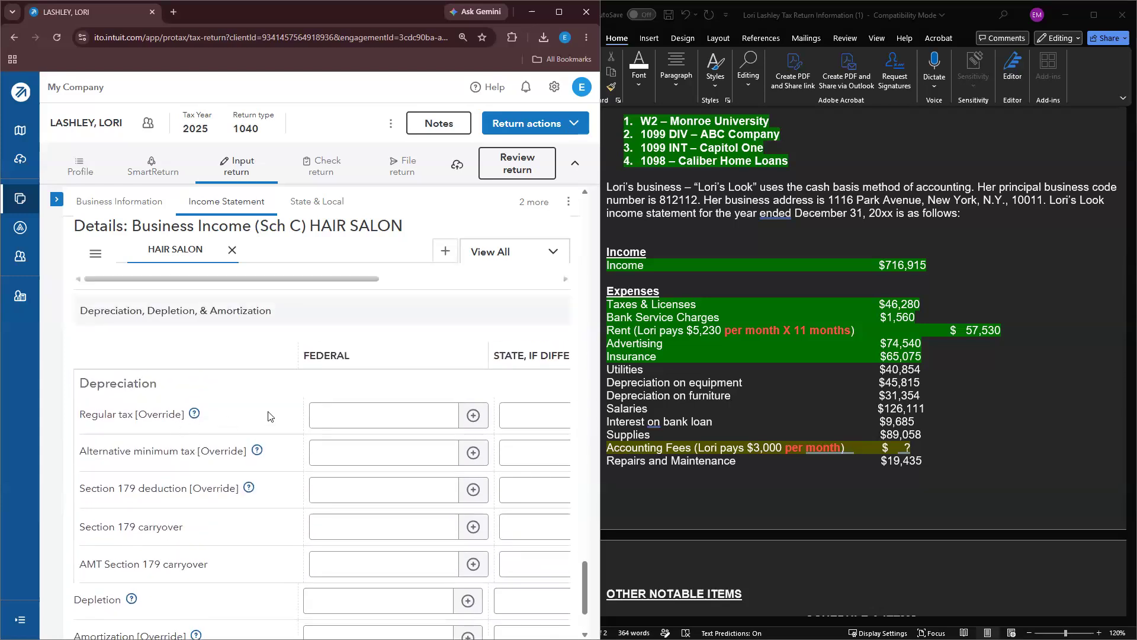
Step: Itemize regular-tax depreciation, adding EQUIPMENT at 45,815
{"action": "left_click", "coordinate": [469, 414]}
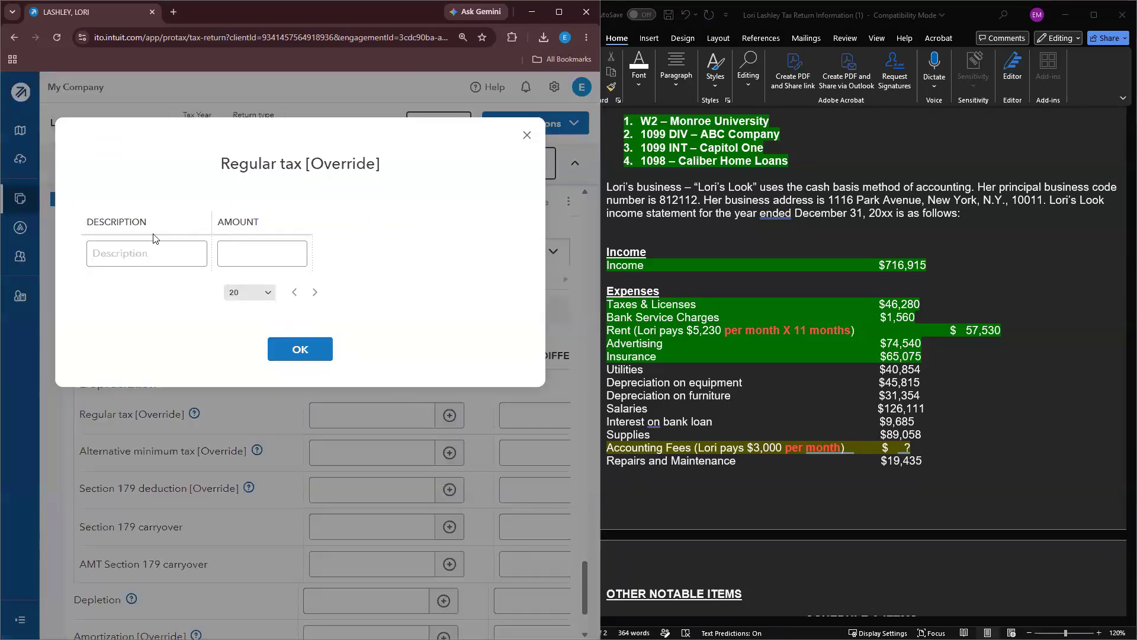
{"action": "left_click", "coordinate": [153, 246]}
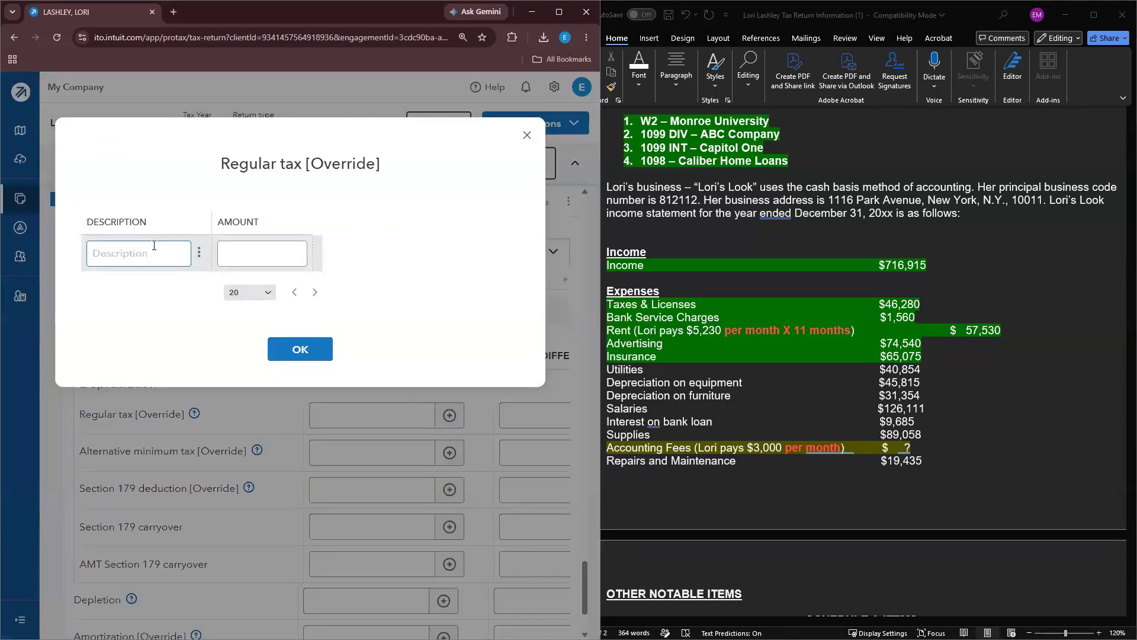
{"action": "type", "text": "EQUIPMENT"}
{"action": "key", "text": "Tab"}
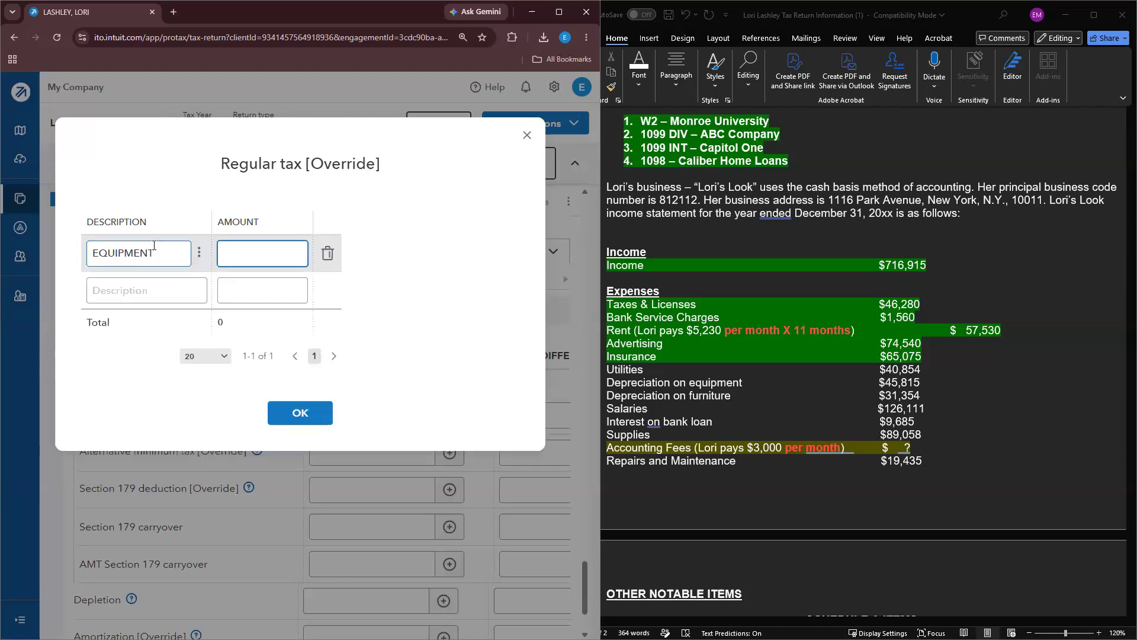
{"action": "type", "text": "45815"}
Step: Add FURNITURE at 31,354 and highlight the depreciation lines green in the notes
{"action": "left_click", "coordinate": [148, 283]}
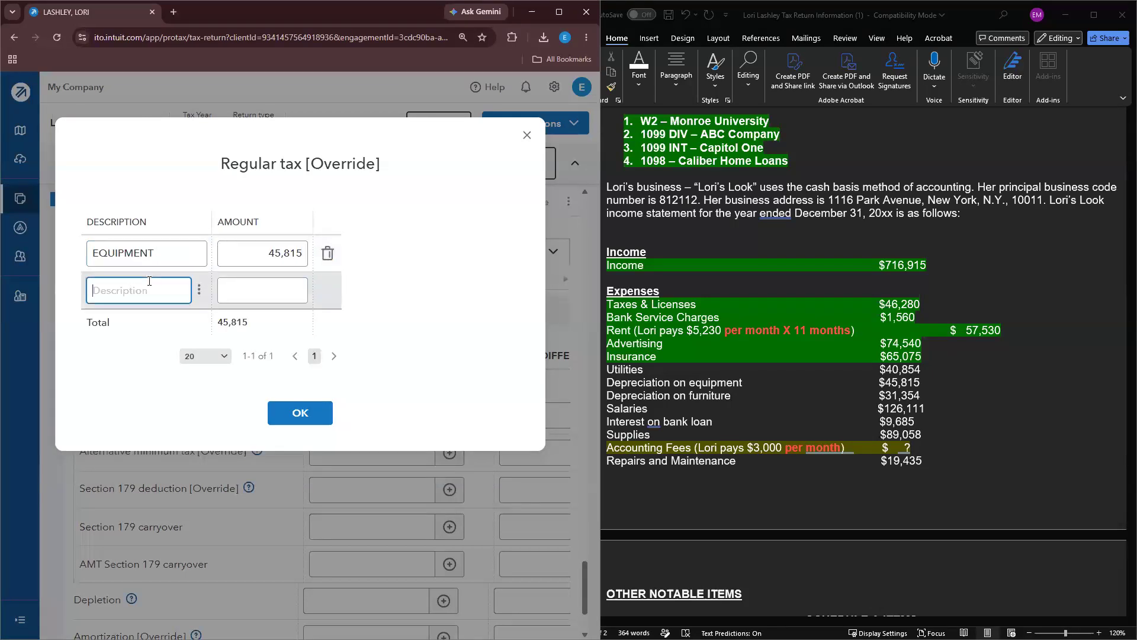
{"action": "type", "text": "FURNITURE"}
{"action": "key", "text": "Tab"}
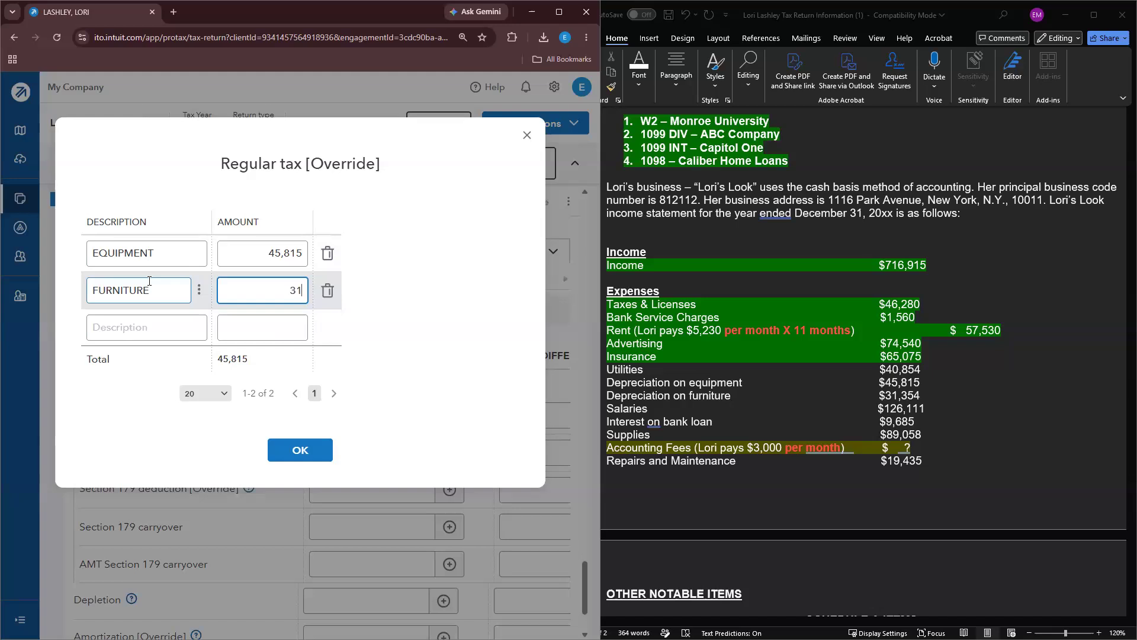
{"action": "type", "text": "31354"}
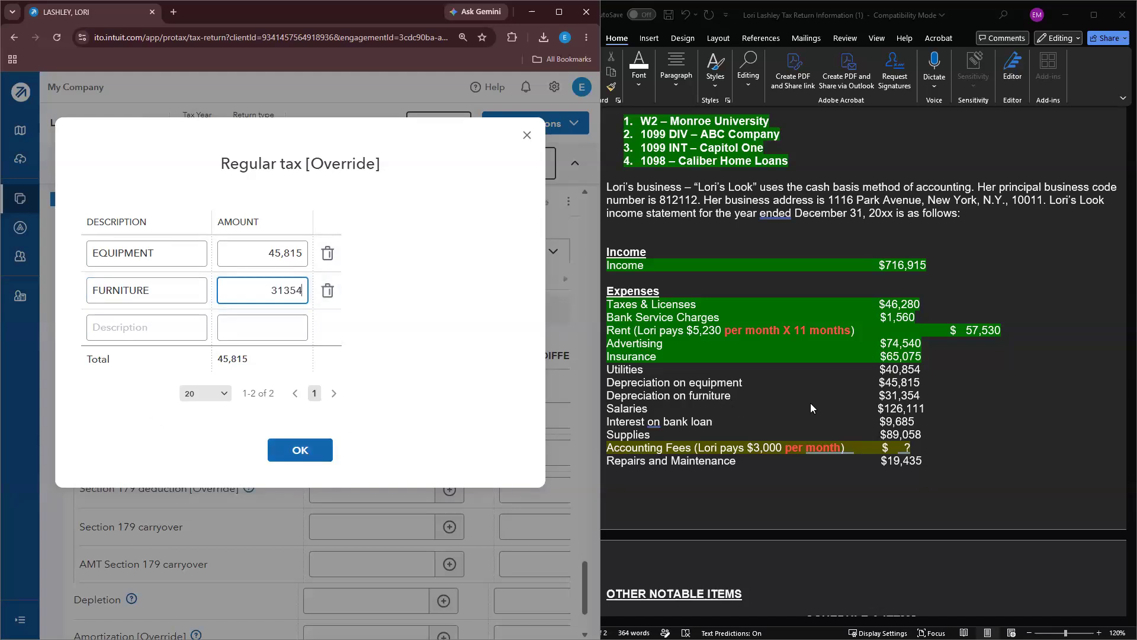
{"action": "key", "text": "Return"}
{"action": "left_click_drag", "start_coordinate": [924, 395], "coordinate": [597, 368]}
{"action": "left_click", "coordinate": [648, 349]}
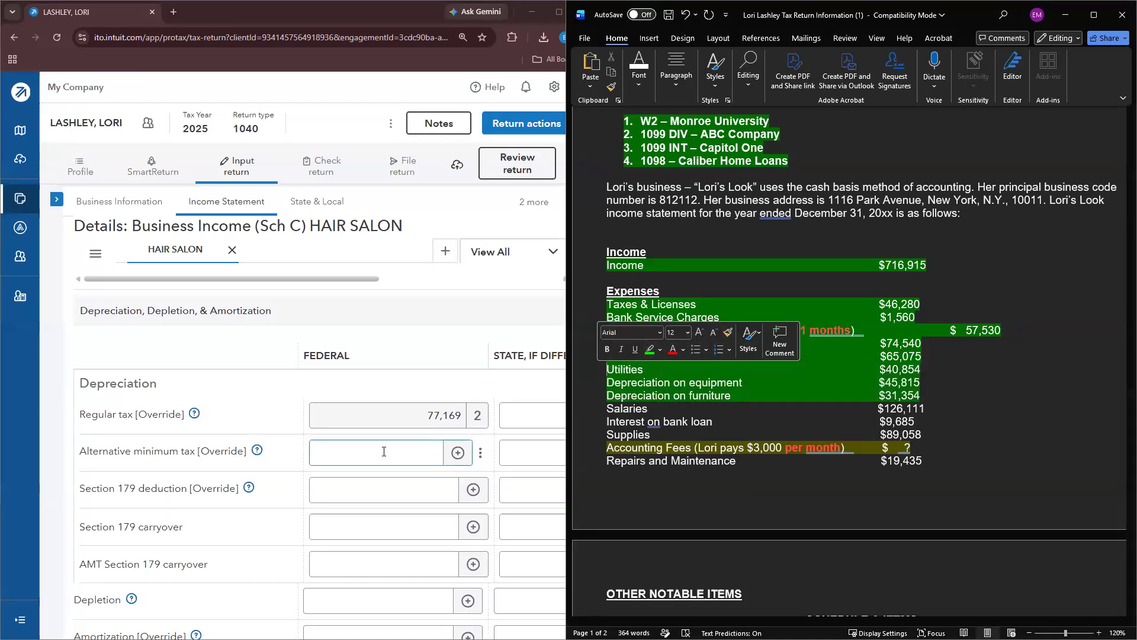
{"action": "scroll", "coordinate": [384, 452], "scroll_direction": "up", "scroll_amount": 5}
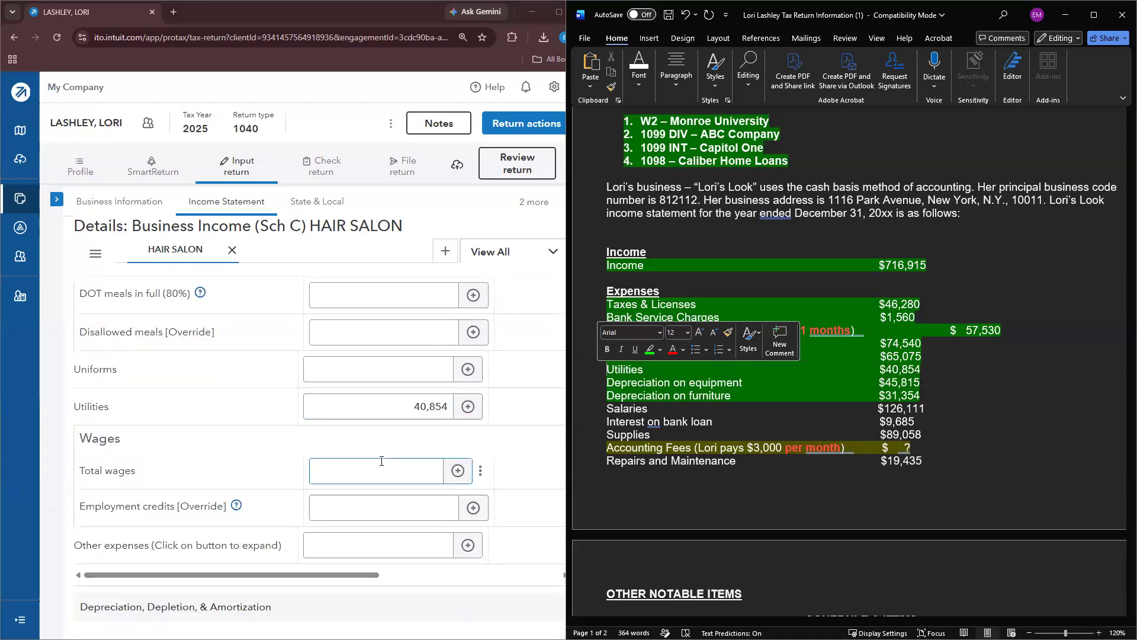
{"action": "left_click", "coordinate": [379, 465]}
{"action": "type", "text": "126111"}
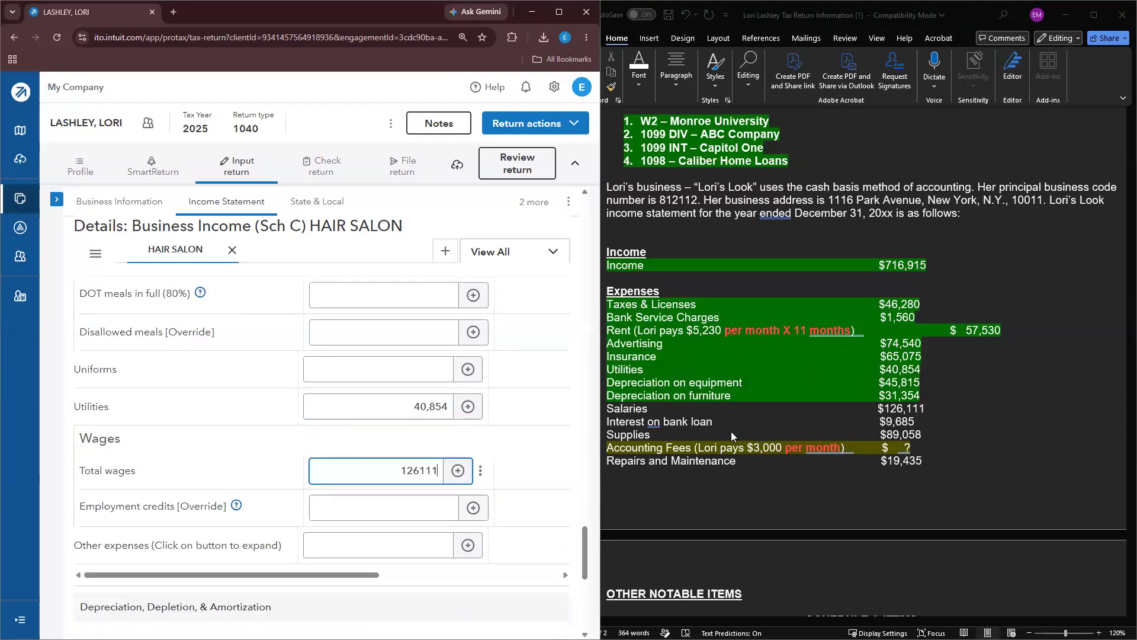
{"action": "left_click", "coordinate": [731, 436]}
{"action": "triple_click", "coordinate": [717, 407]}
{"action": "left_click", "coordinate": [703, 392]}
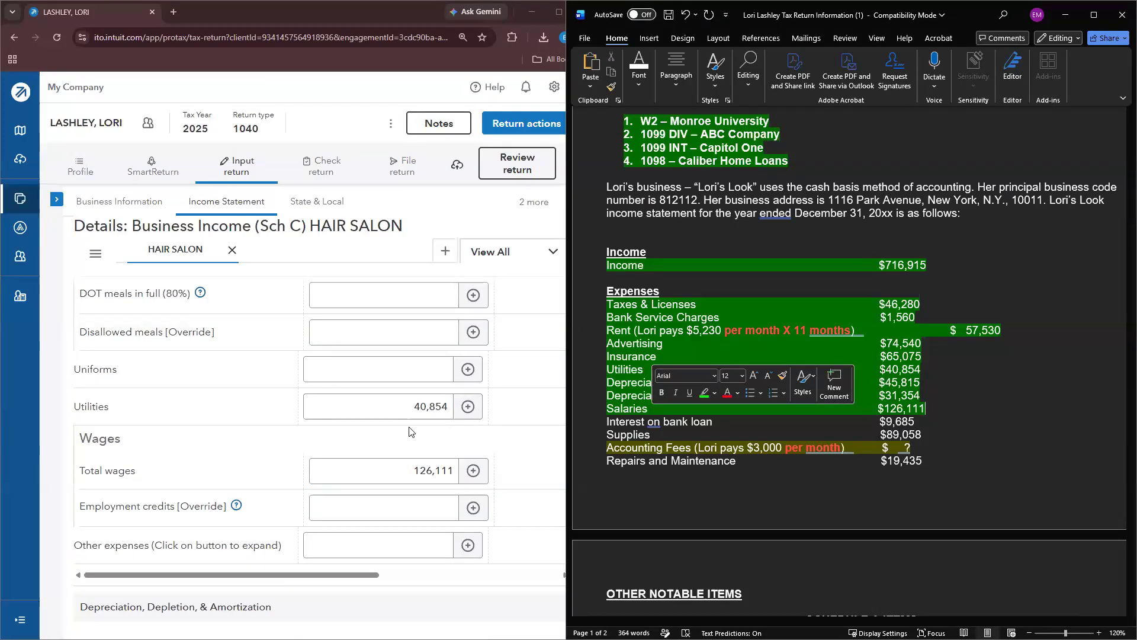
{"action": "scroll", "coordinate": [408, 426], "scroll_direction": "up", "scroll_amount": 15}
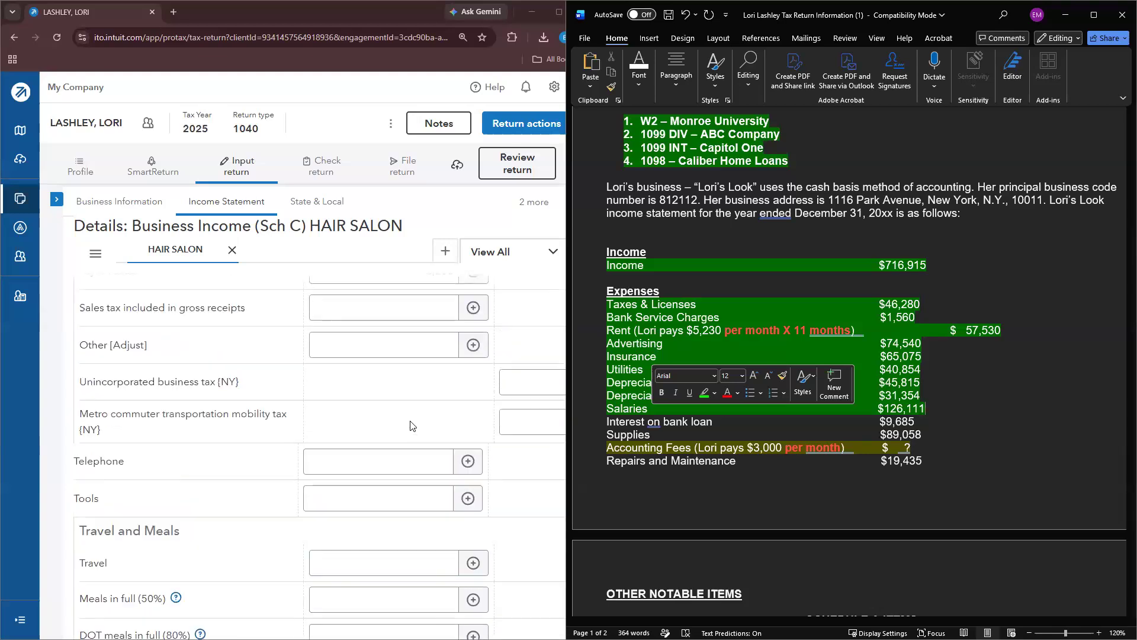
{"action": "left_click", "coordinate": [390, 417]}
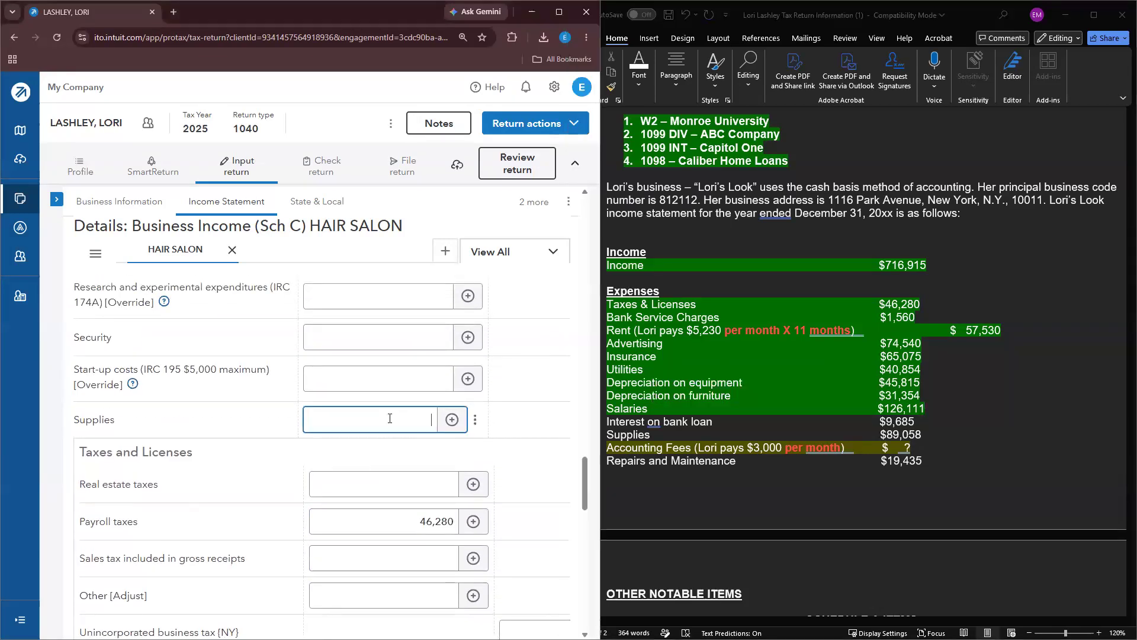
{"action": "type", "text": "89058"}
{"action": "scroll", "coordinate": [424, 417], "scroll_direction": "up", "scroll_amount": 4}
{"action": "scroll", "coordinate": [424, 417], "scroll_direction": "up", "scroll_amount": 10}
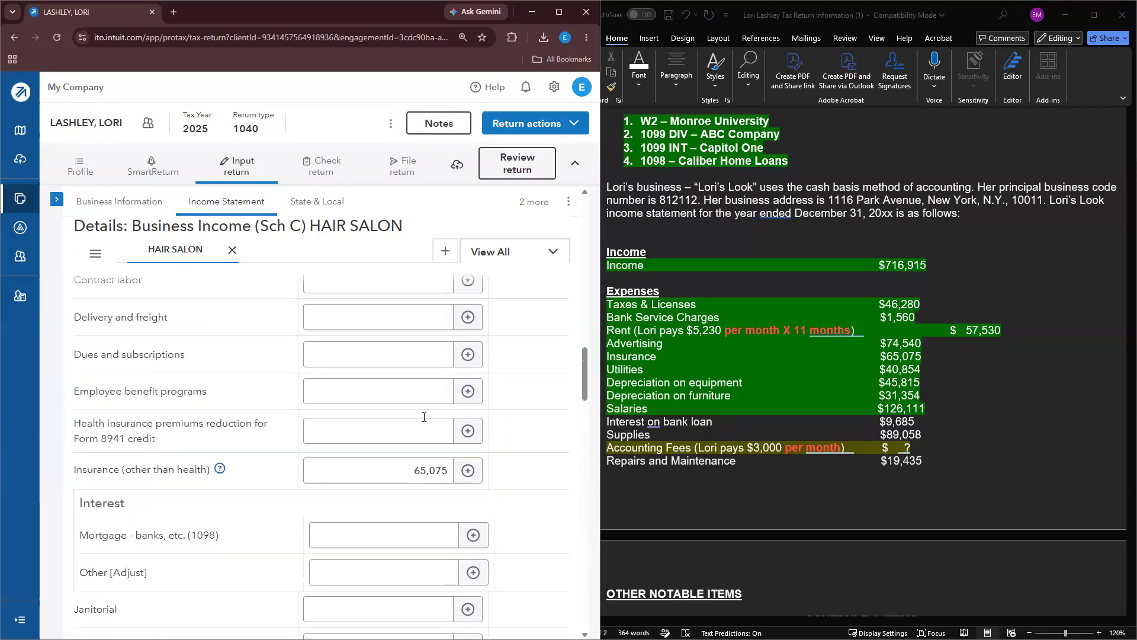
{"action": "scroll", "coordinate": [424, 417], "scroll_direction": "up", "scroll_amount": 3}
{"action": "scroll", "coordinate": [424, 417], "scroll_direction": "down", "scroll_amount": 6}
{"action": "scroll", "coordinate": [424, 417], "scroll_direction": "down", "scroll_amount": 2}
{"action": "left_click", "coordinate": [382, 363]}
{"action": "type", "text": "9,685"}
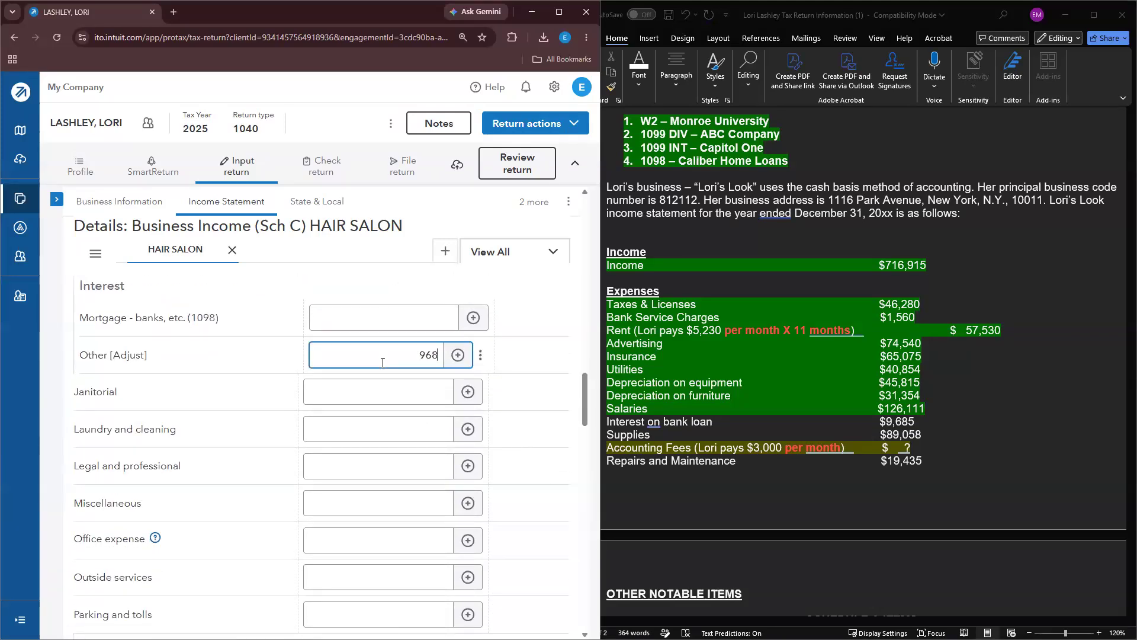
{"action": "left_click", "coordinate": [730, 423]}
{"action": "left_click_drag", "start_coordinate": [928, 435], "coordinate": [609, 423]}
{"action": "left_click", "coordinate": [657, 408]}
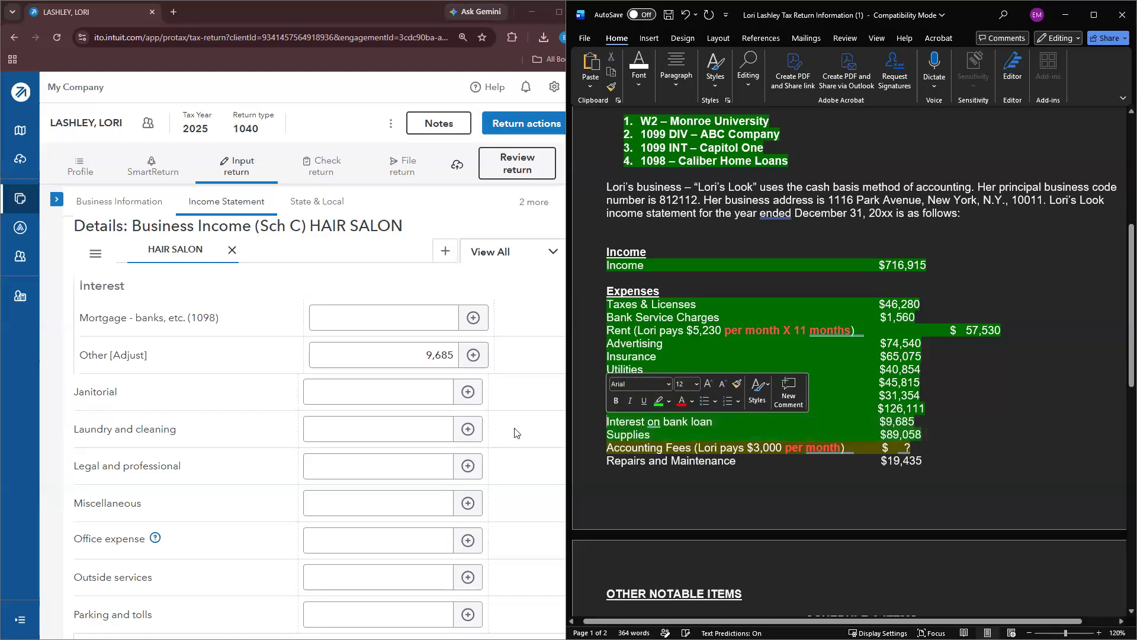
{"action": "scroll", "coordinate": [770, 415], "scroll_direction": "down", "scroll_amount": 1}
{"action": "scroll", "coordinate": [415, 426], "scroll_direction": "down", "scroll_amount": 4}
{"action": "left_click", "coordinate": [361, 456]}
{"action": "scroll", "coordinate": [361, 457], "scroll_direction": "down", "scroll_amount": 3}
{"action": "scroll", "coordinate": [361, 462], "scroll_direction": "down", "scroll_amount": 6}
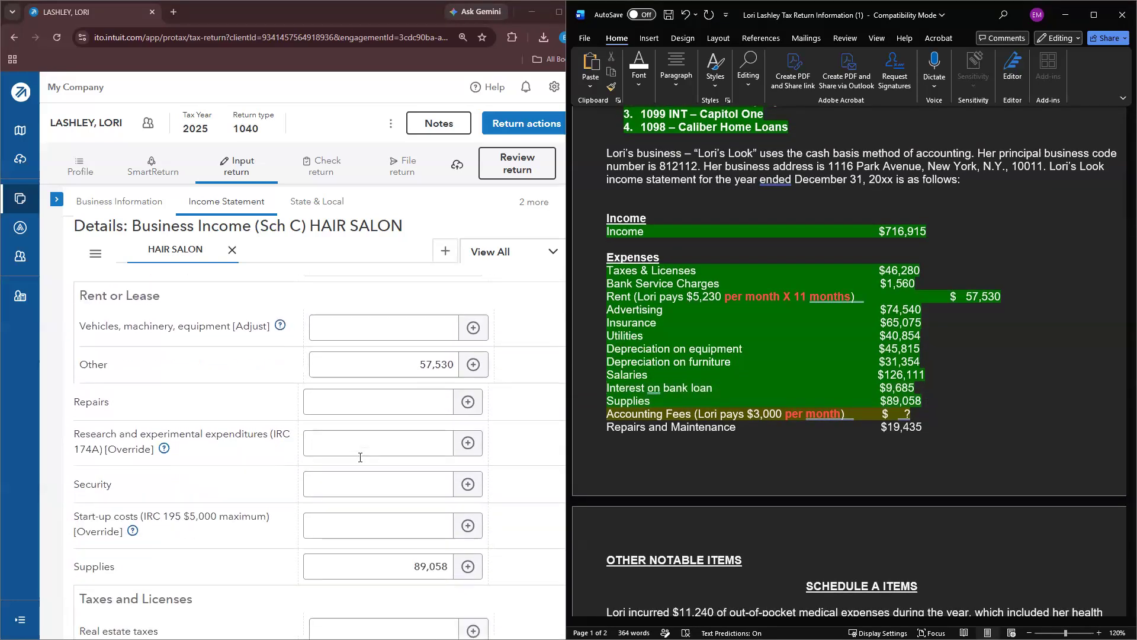
{"action": "scroll", "coordinate": [362, 471], "scroll_direction": "down", "scroll_amount": 8}
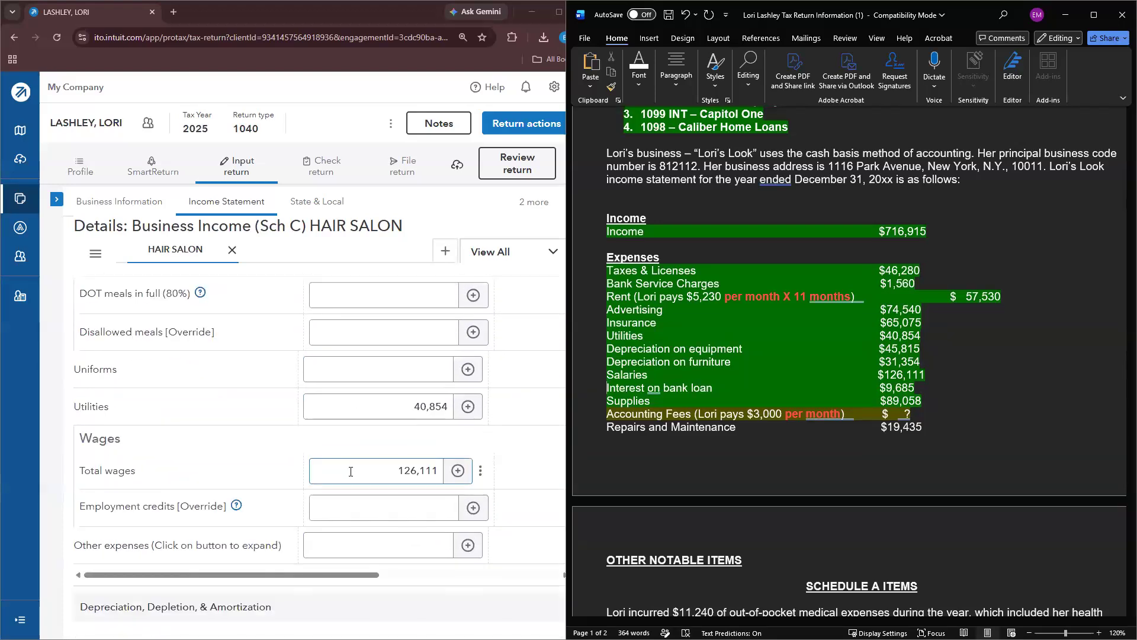
{"action": "scroll", "coordinate": [347, 467], "scroll_direction": "up", "scroll_amount": 13}
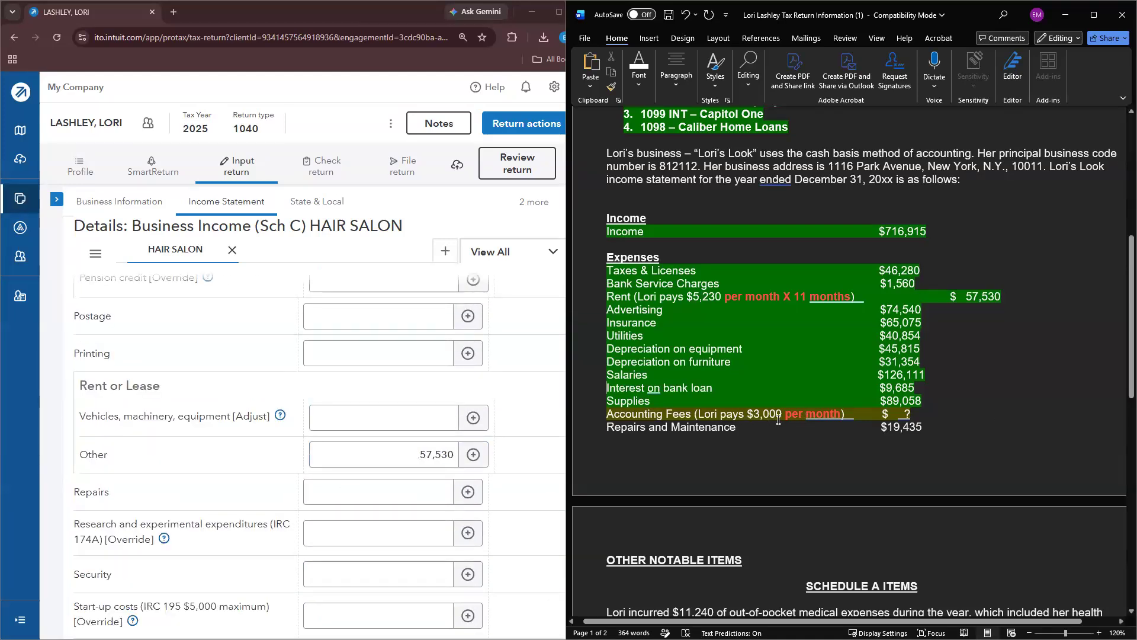
Step: Highlight Accounting Fees green in the notes and enter Accounting of 3,300
{"action": "triple_click", "coordinate": [803, 417]}
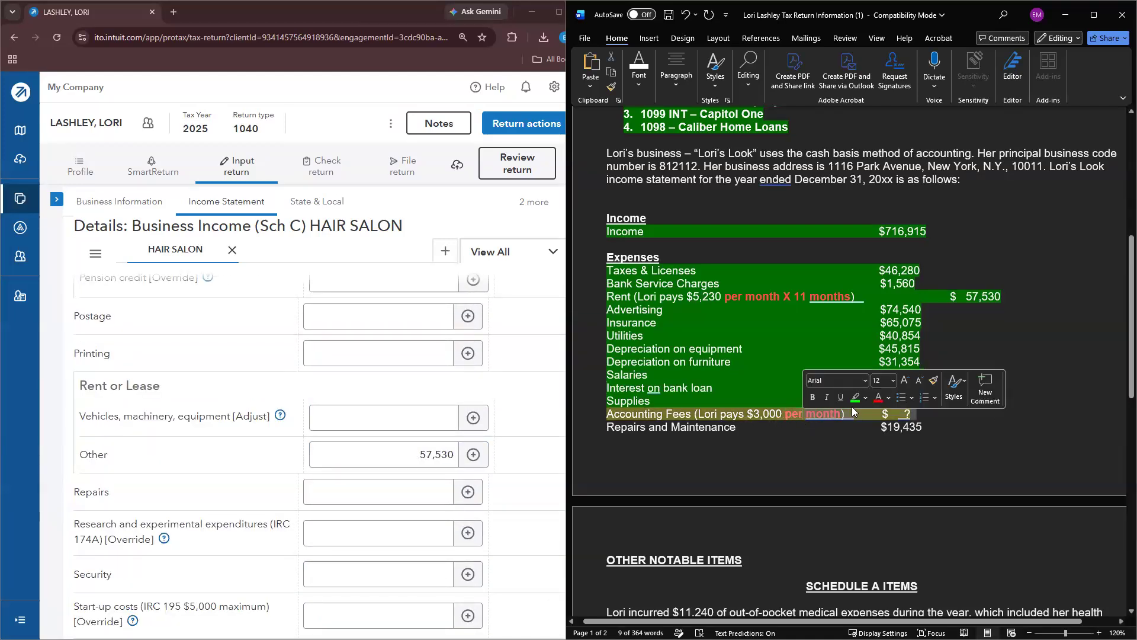
{"action": "left_click", "coordinate": [856, 398]}
{"action": "left_click", "coordinate": [388, 417]}
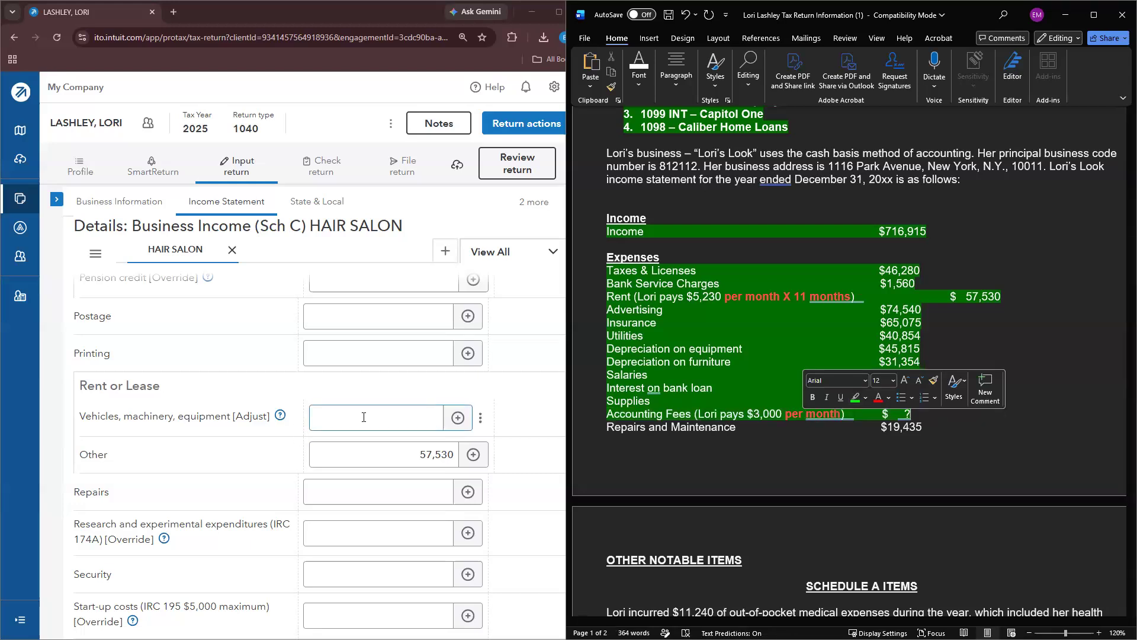
{"action": "scroll", "coordinate": [367, 427], "scroll_direction": "up", "scroll_amount": 15}
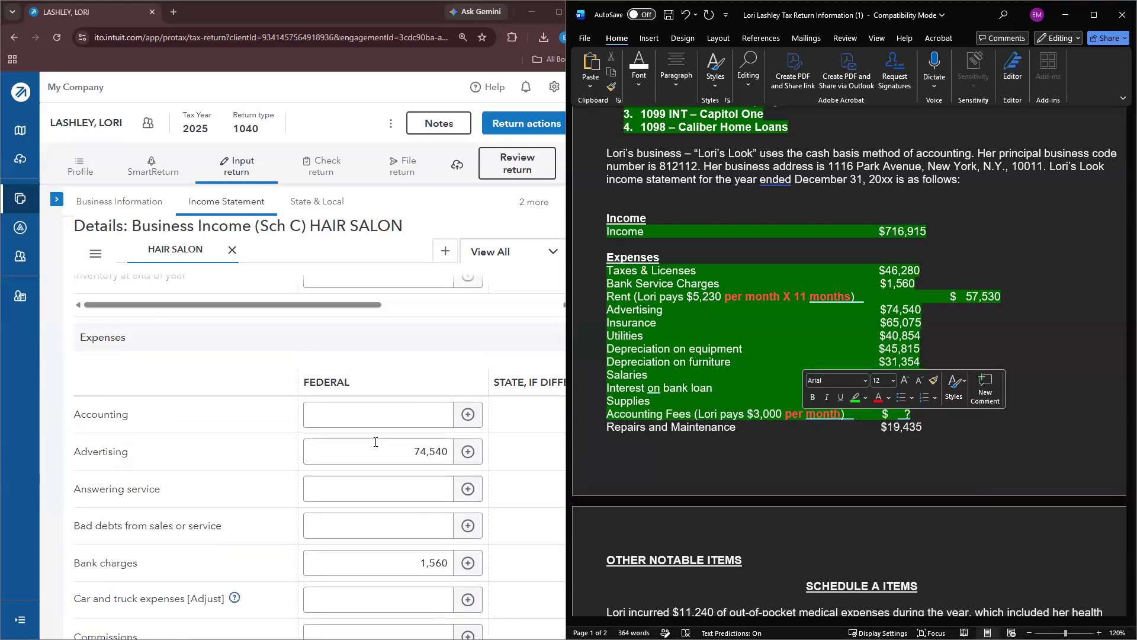
{"action": "left_click", "coordinate": [386, 457]}
{"action": "type", "text": "3300"}
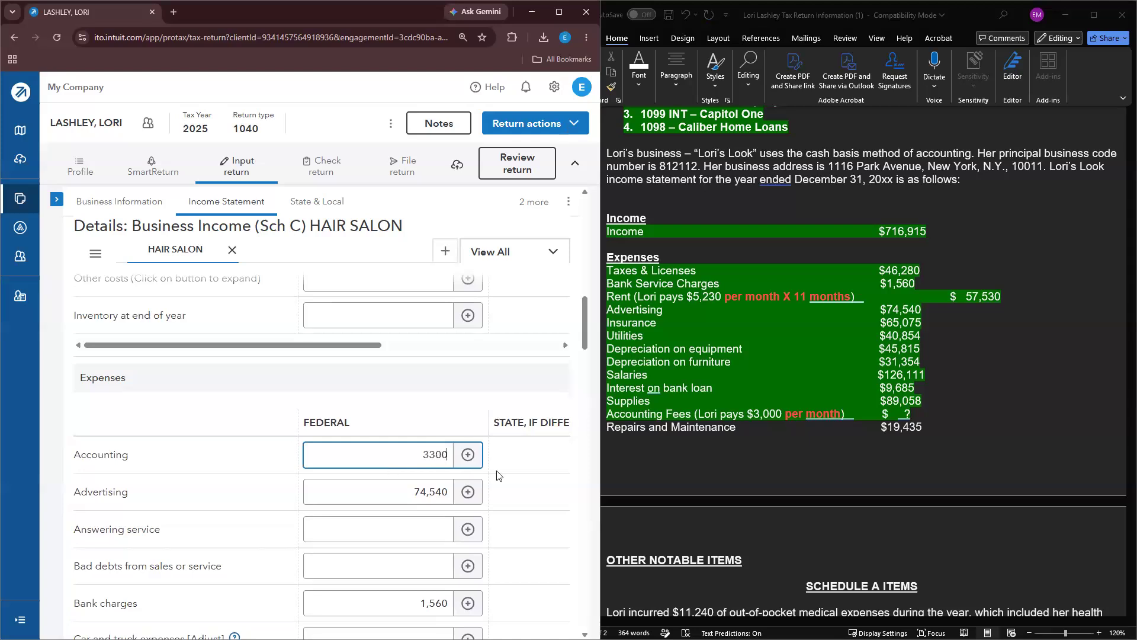
Step: Enter Repairs of 19,435 and highlight the Repairs and Maintenance line green
{"action": "scroll", "coordinate": [498, 475], "scroll_direction": "down", "scroll_amount": 6}
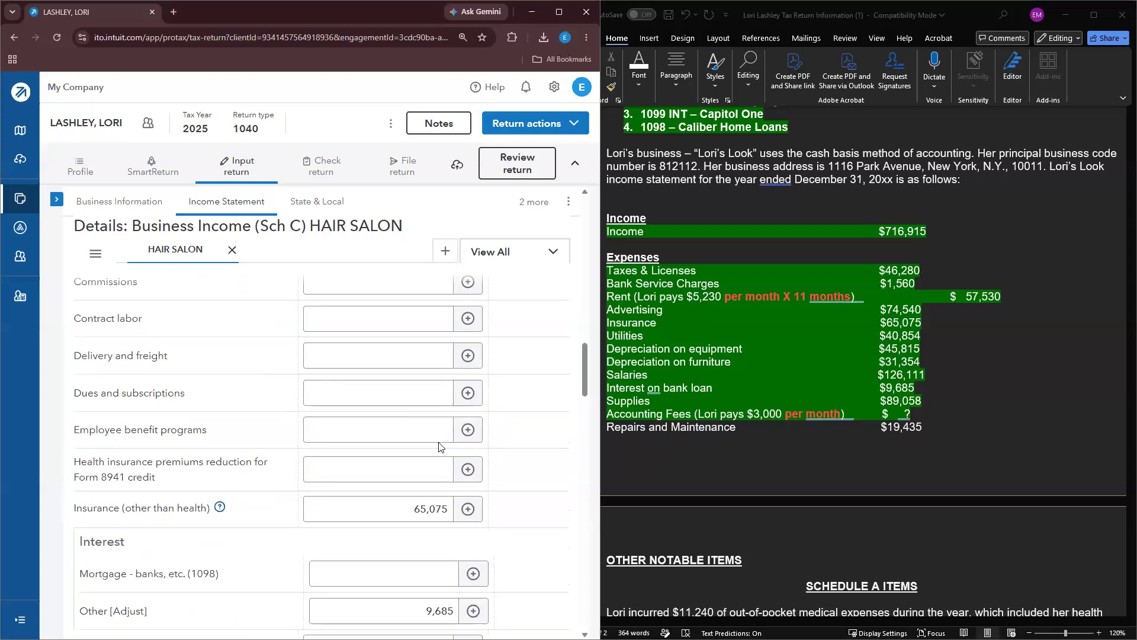
{"action": "scroll", "coordinate": [437, 444], "scroll_direction": "down", "scroll_amount": 6}
{"action": "scroll", "coordinate": [428, 450], "scroll_direction": "down", "scroll_amount": 8}
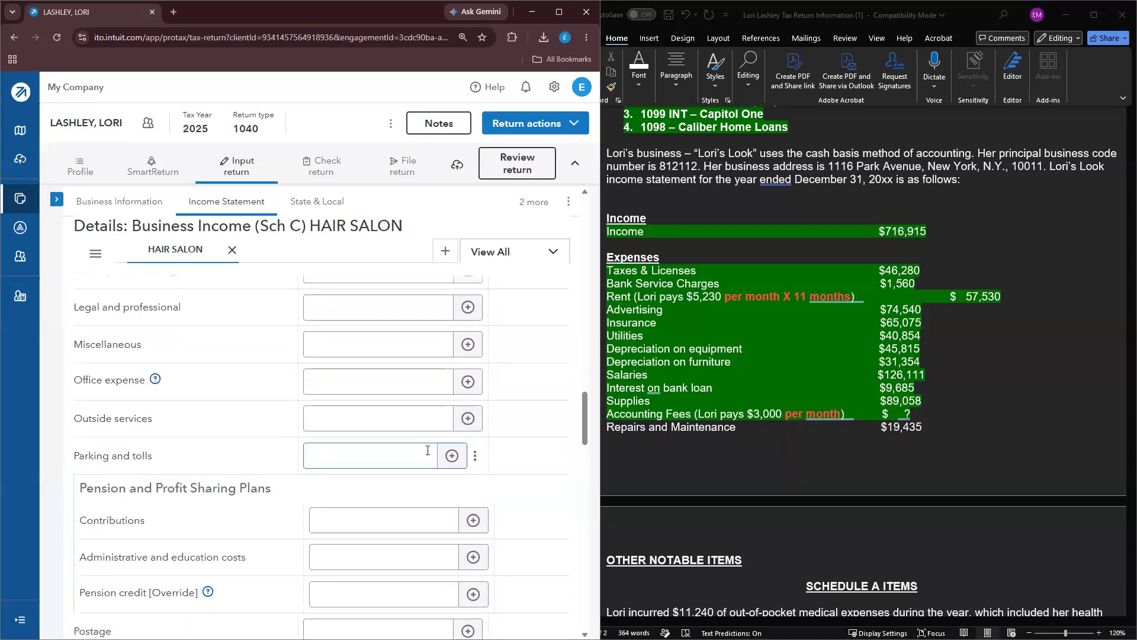
{"action": "left_click", "coordinate": [389, 505]}
{"action": "type", "text": "435"}
{"action": "left_click", "coordinate": [662, 427]}
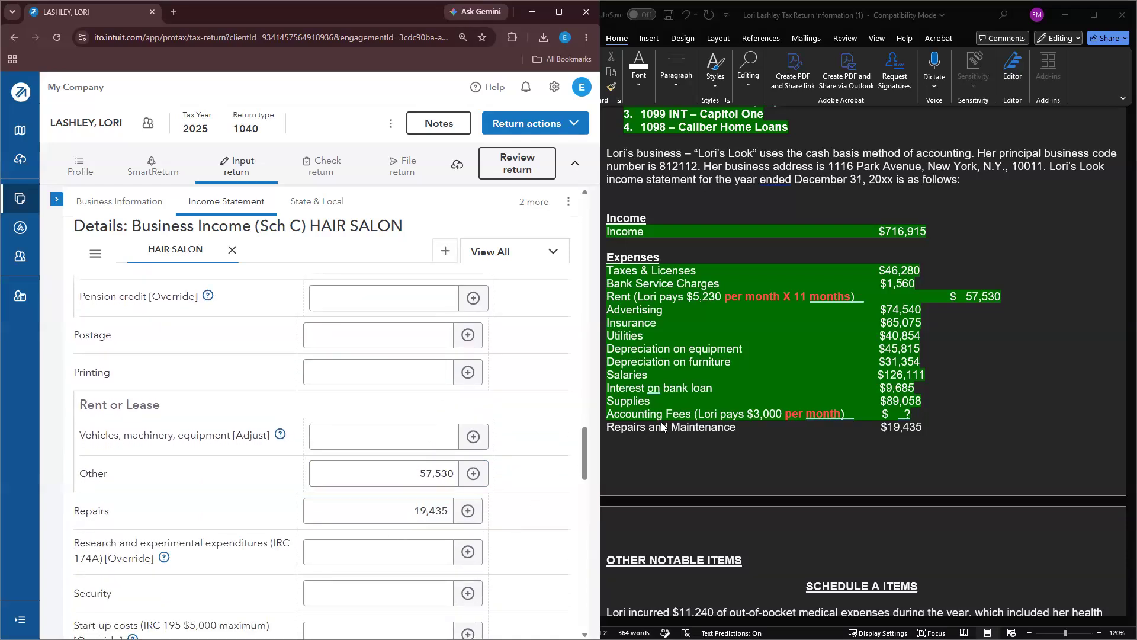
{"action": "triple_click", "coordinate": [661, 430]}
{"action": "left_click", "coordinate": [712, 413]}
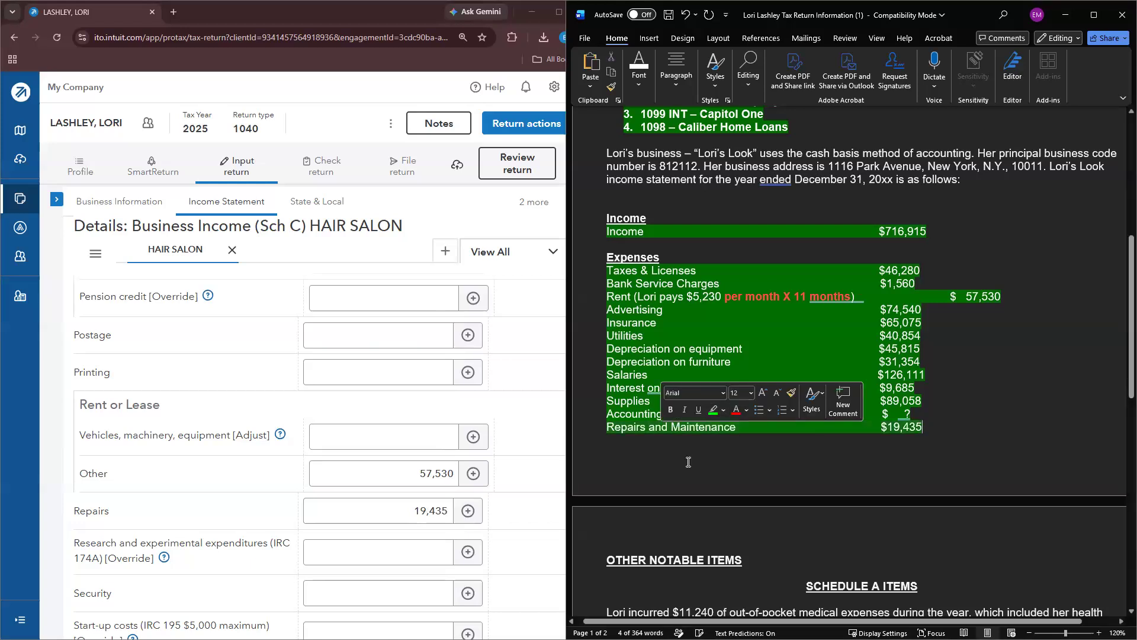
{"action": "key", "text": "Down"}
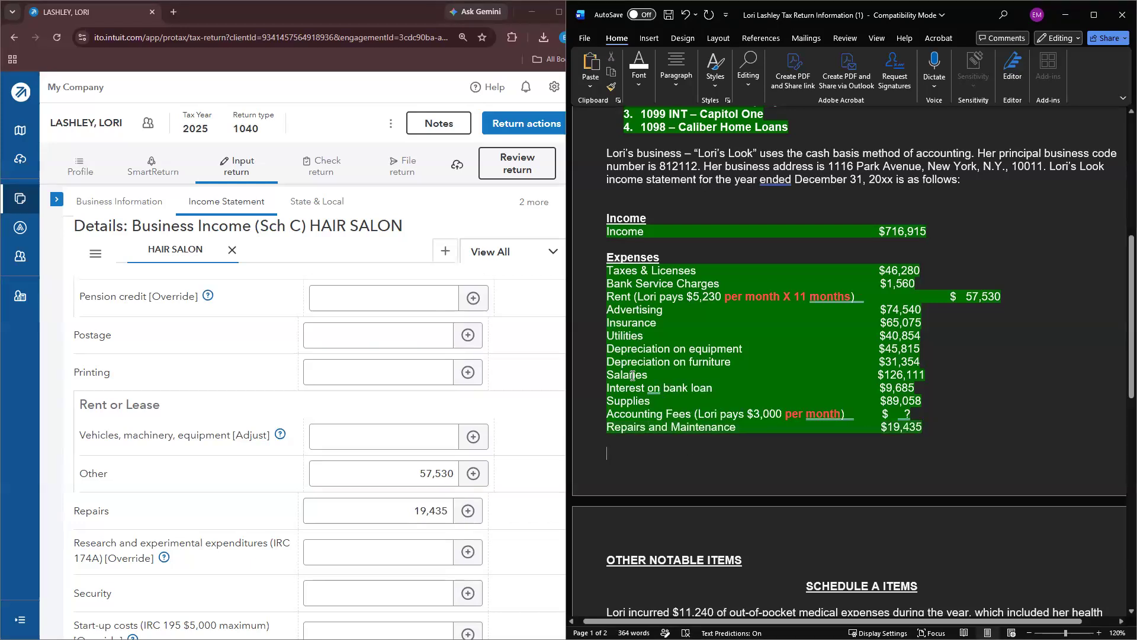
{"action": "double_click", "coordinate": [628, 374]}
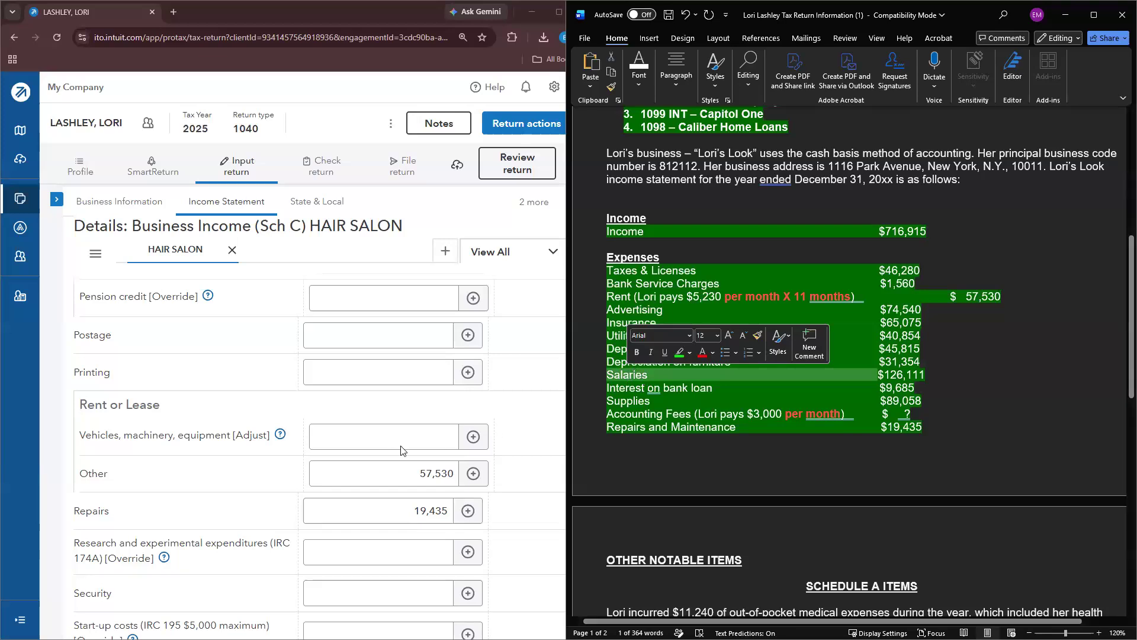
{"action": "scroll", "coordinate": [305, 495], "scroll_direction": "down", "scroll_amount": 10}
{"action": "scroll", "coordinate": [280, 514], "scroll_direction": "down", "scroll_amount": 5}
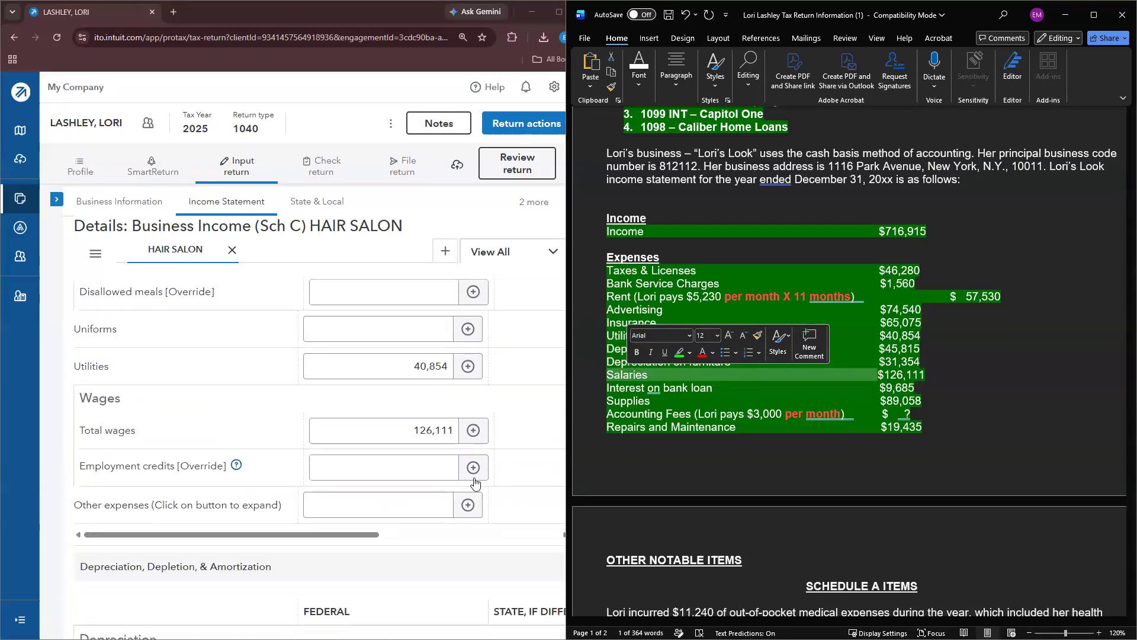
{"action": "left_click", "coordinate": [964, 498]}
{"action": "scroll", "coordinate": [942, 507], "scroll_direction": "down", "scroll_amount": 5}
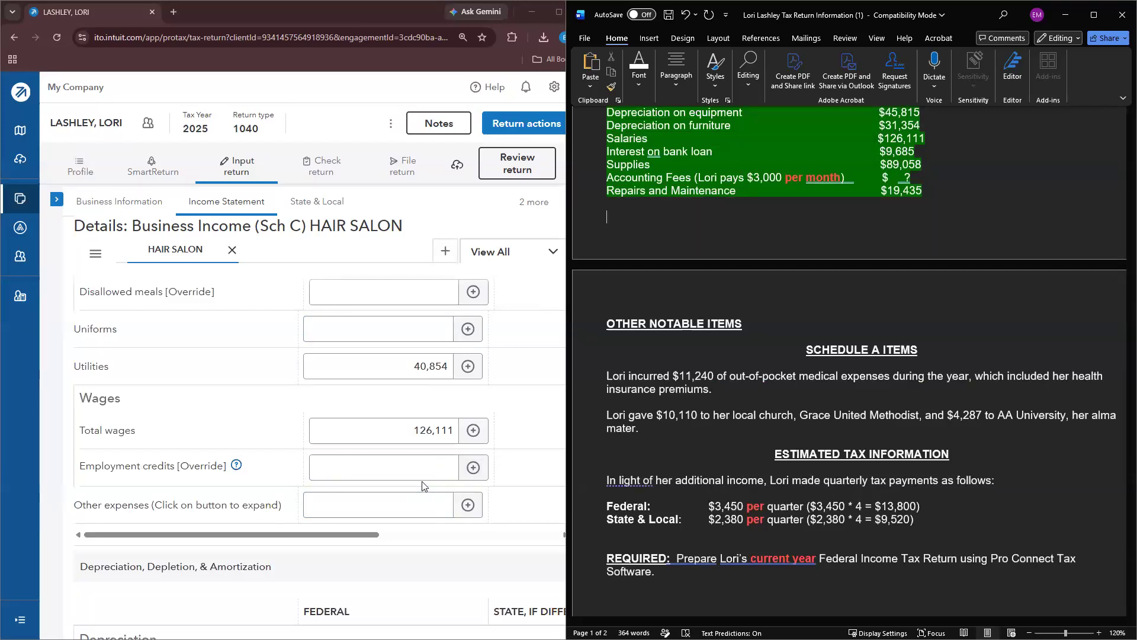
{"action": "scroll", "coordinate": [299, 474], "scroll_direction": "down", "scroll_amount": 2}
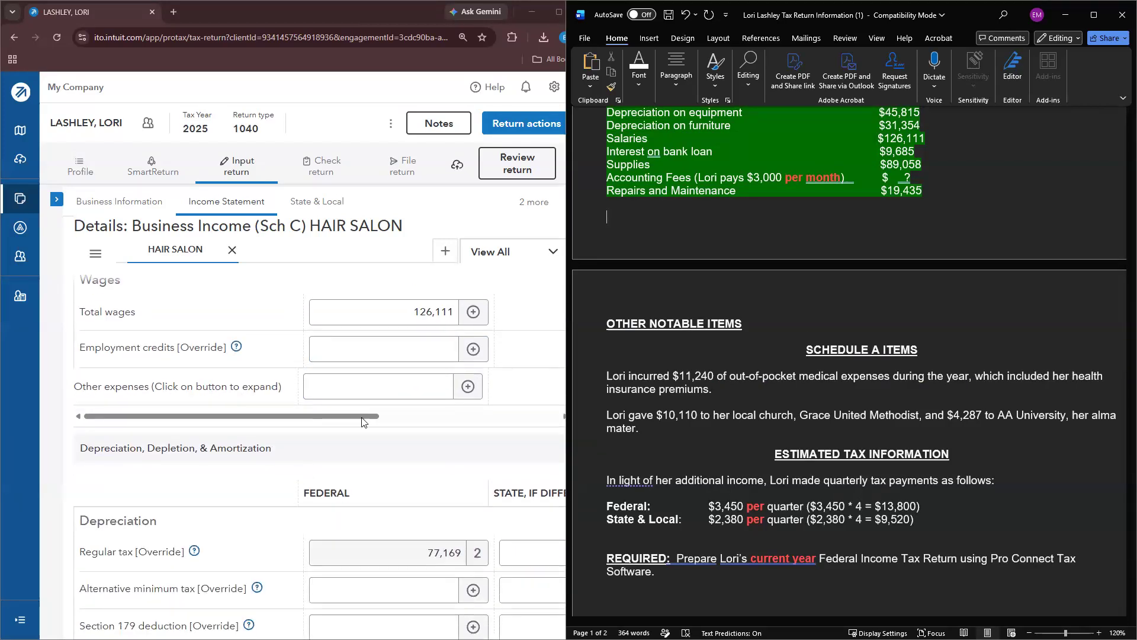
{"action": "scroll", "coordinate": [418, 417], "scroll_direction": "up", "scroll_amount": 2}
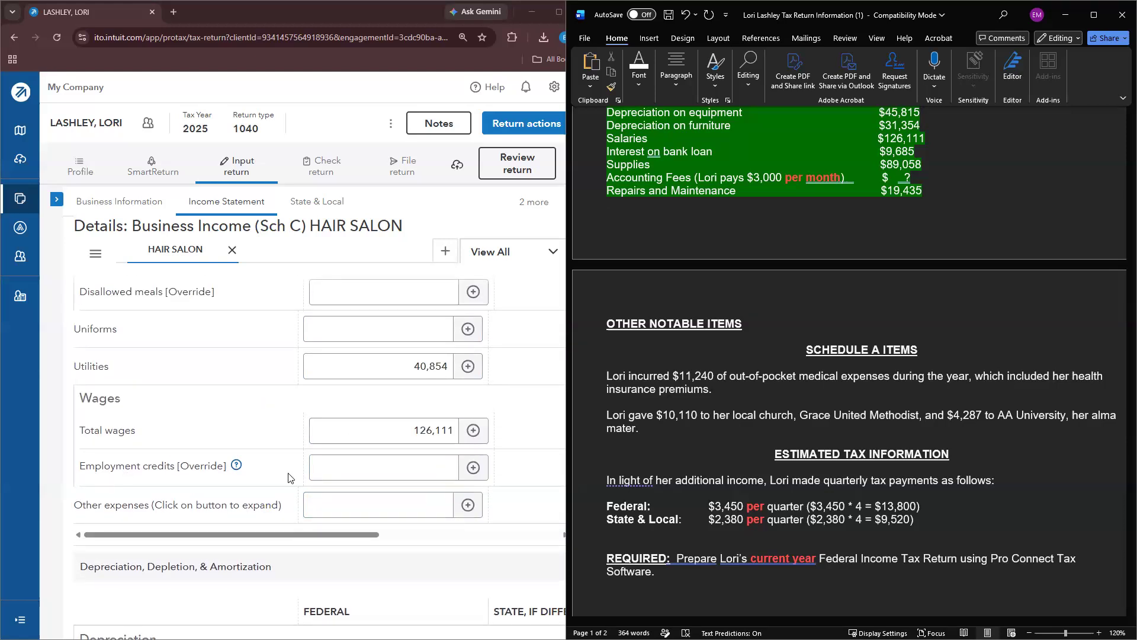
{"action": "left_click", "coordinate": [463, 509]}
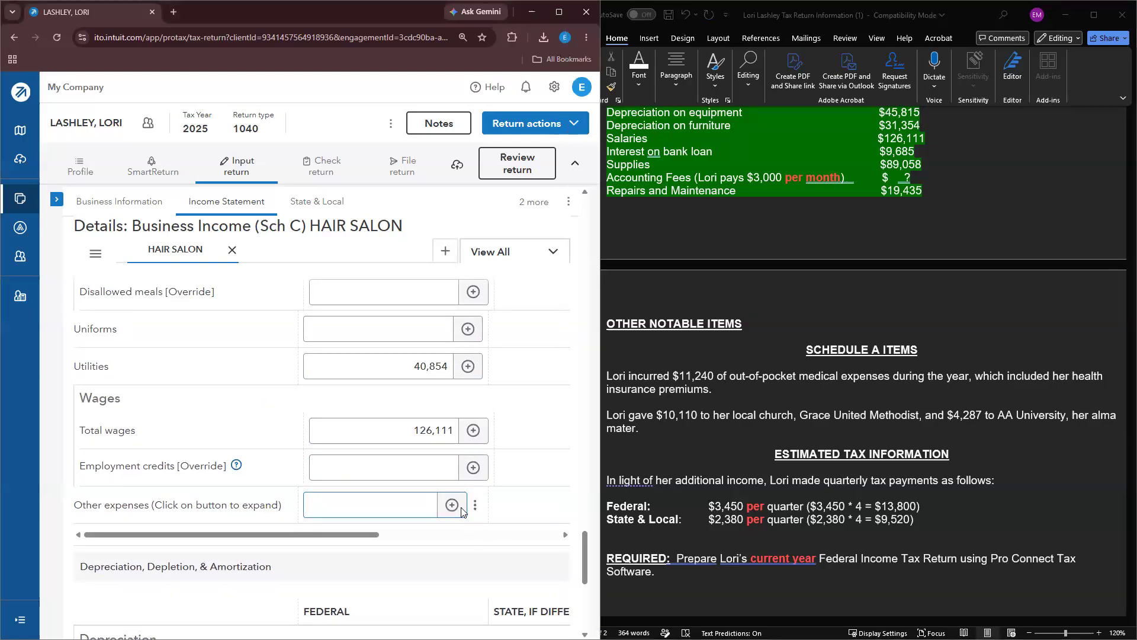
{"action": "left_click", "coordinate": [451, 505]}
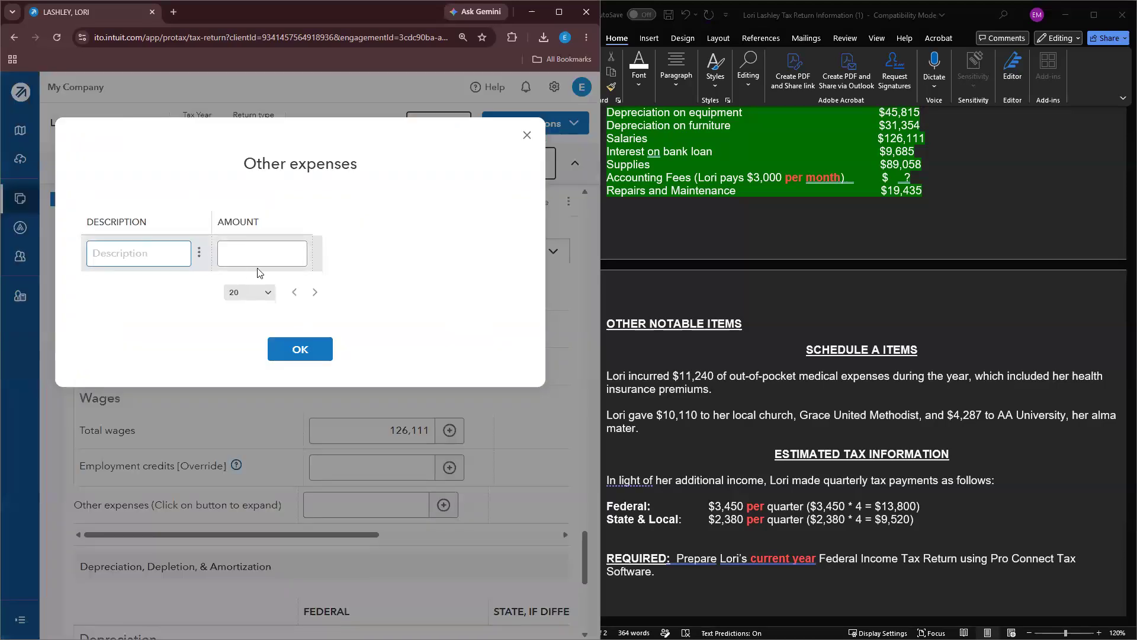
{"action": "left_click", "coordinate": [527, 135]}
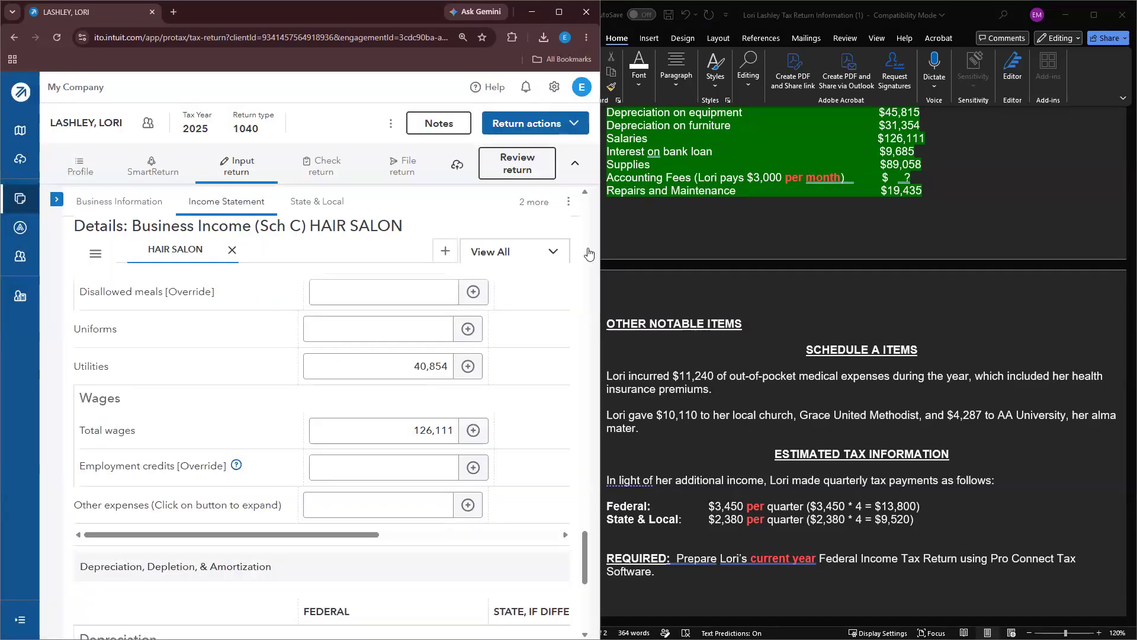
{"action": "scroll", "coordinate": [713, 342], "scroll_direction": "up", "scroll_amount": 3}
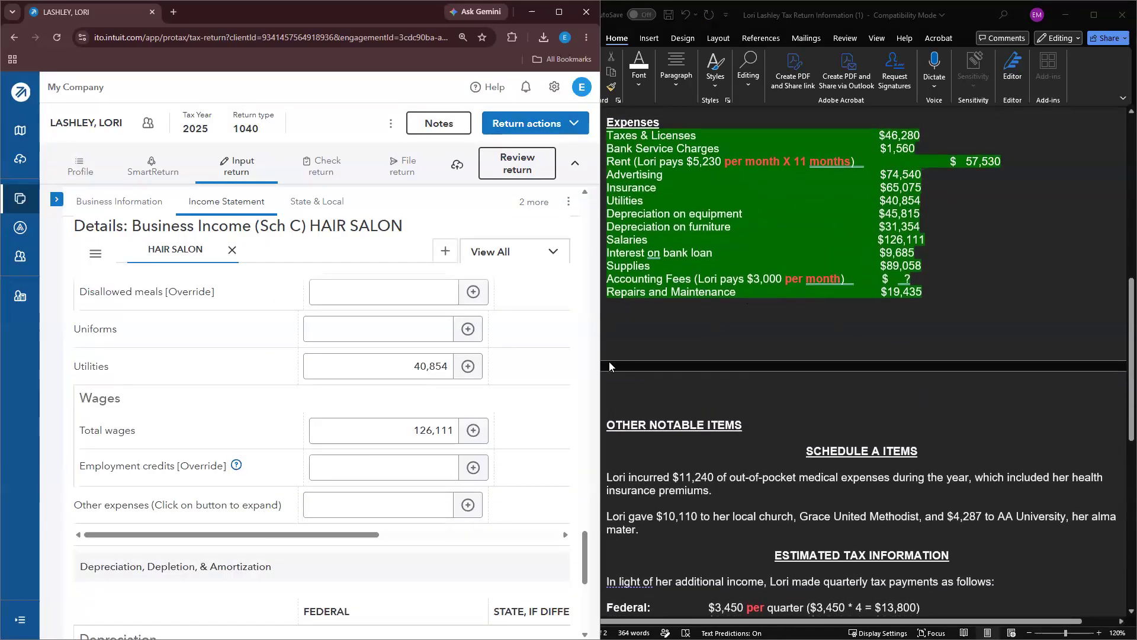
{"action": "left_click", "coordinate": [519, 165]}
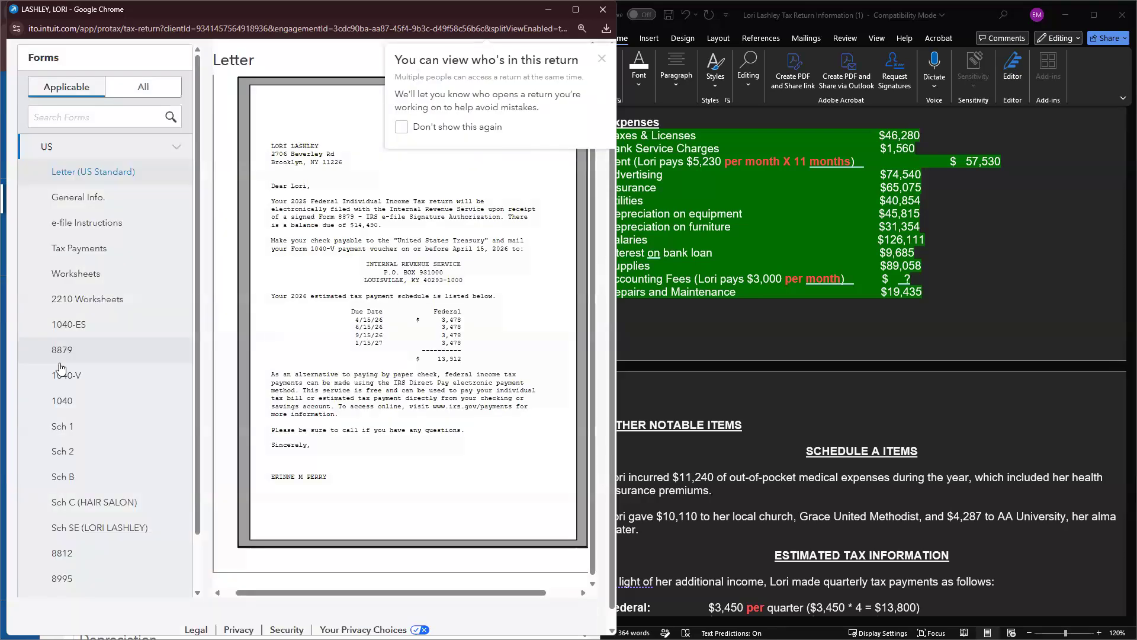
{"action": "scroll", "coordinate": [100, 397], "scroll_direction": "down", "scroll_amount": 1}
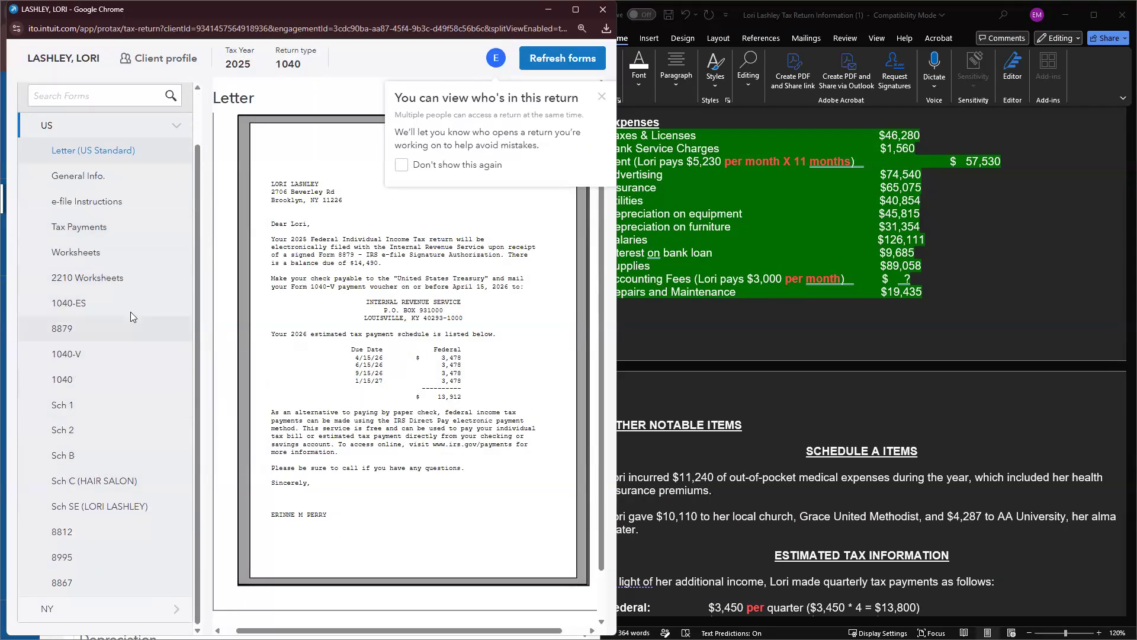
{"action": "left_click", "coordinate": [91, 480]}
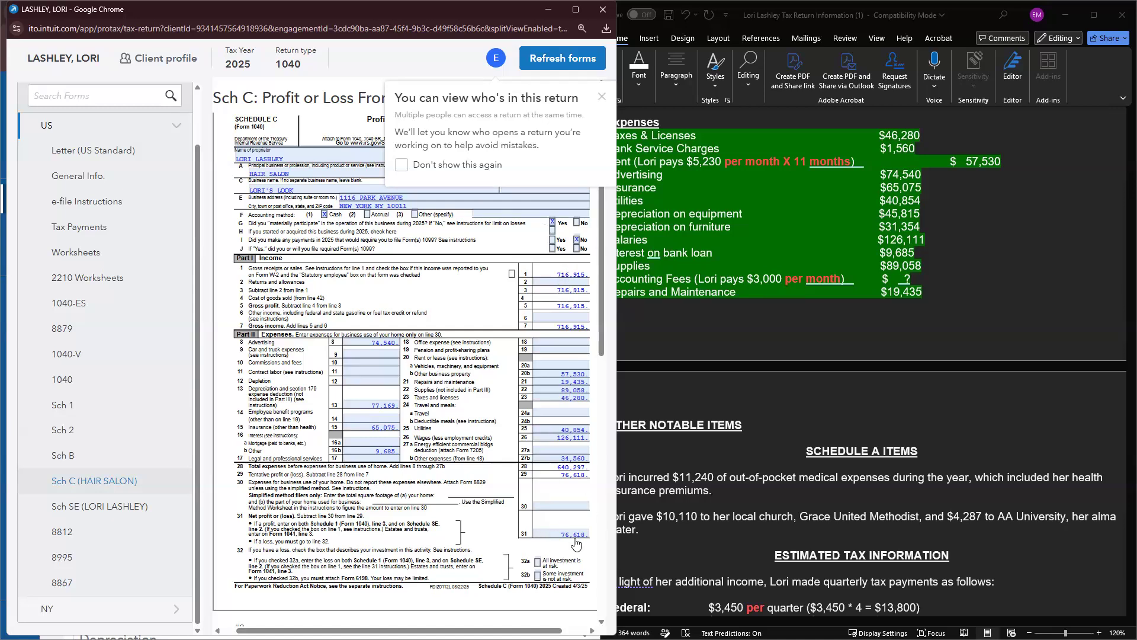
{"action": "left_click", "coordinate": [943, 308]}
{"action": "left_click", "coordinate": [472, 6]}
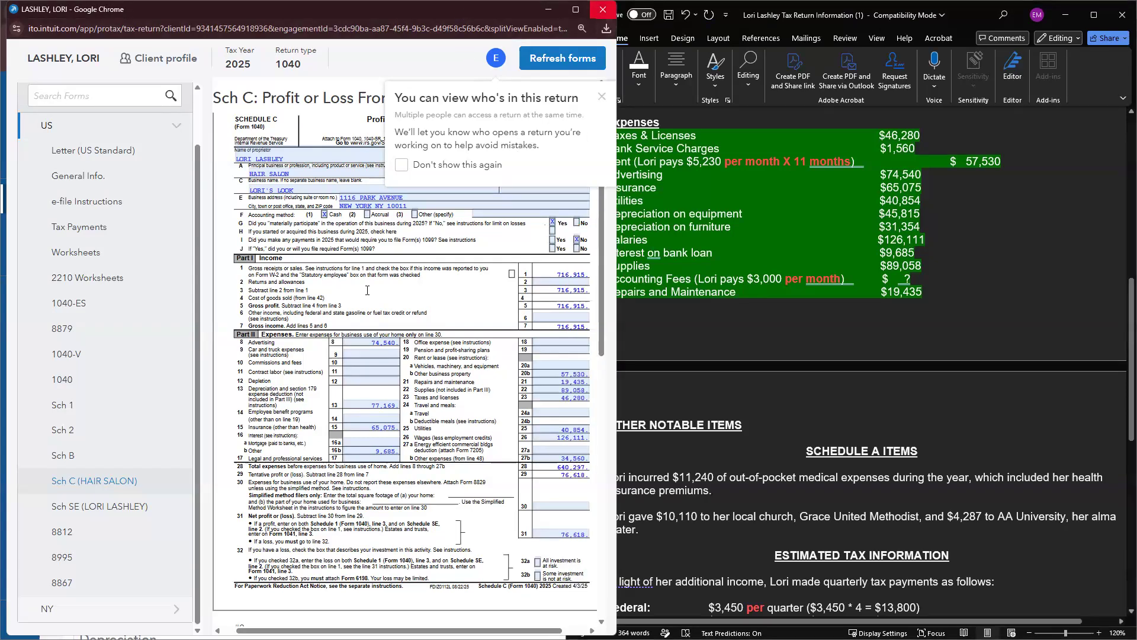
{"action": "left_click", "coordinate": [604, 10]}
{"action": "scroll", "coordinate": [164, 339], "scroll_direction": "up", "scroll_amount": 2}
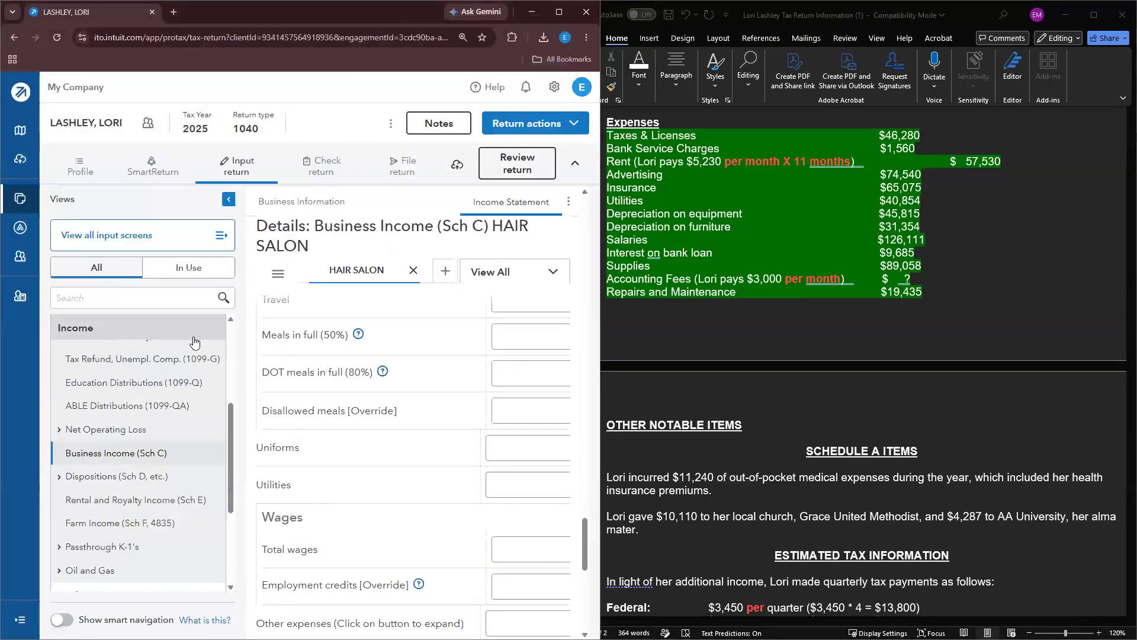
{"action": "scroll", "coordinate": [101, 380], "scroll_direction": "up", "scroll_amount": 3}
Step: Open the Itemized Deductions (Sch A) screen under Deductions
{"action": "scroll", "coordinate": [101, 380], "scroll_direction": "up", "scroll_amount": 1}
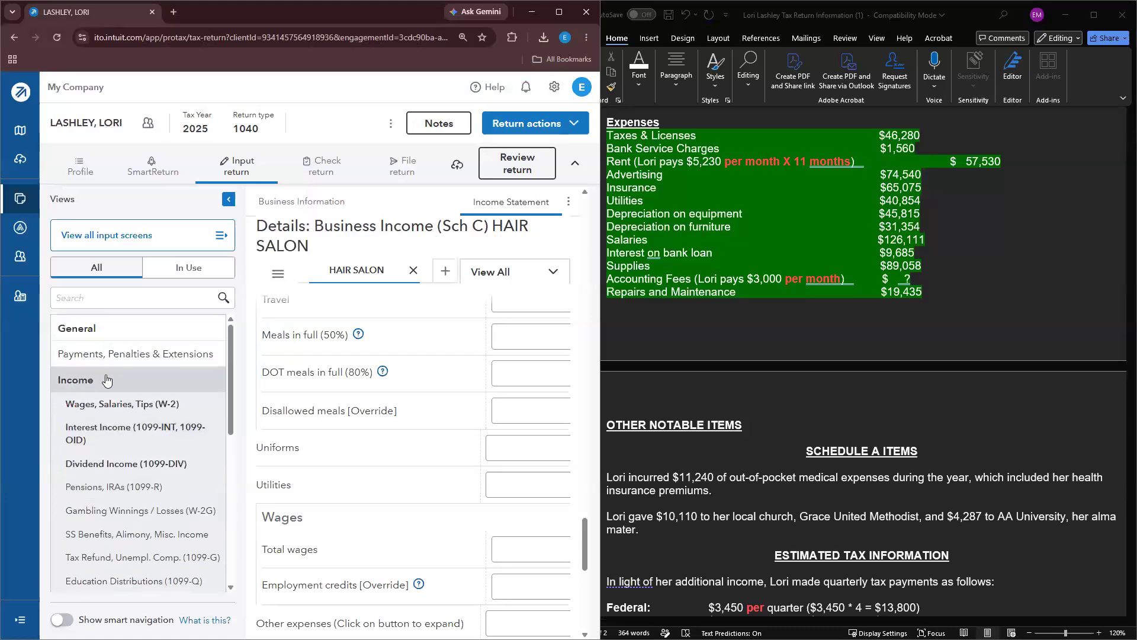
{"action": "left_click", "coordinate": [103, 382]}
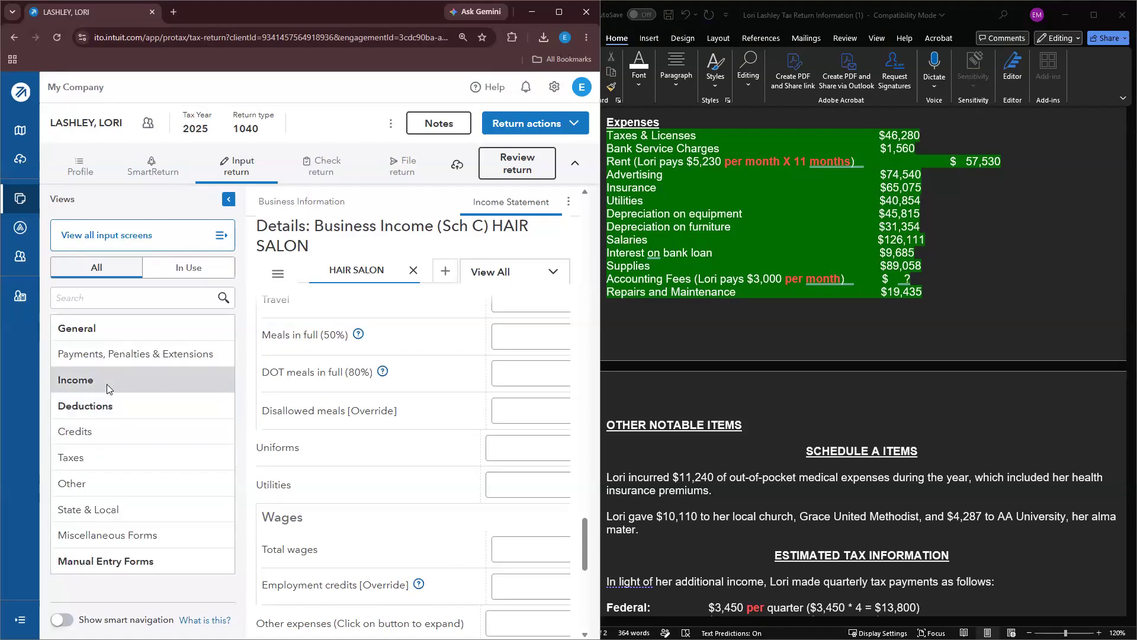
{"action": "left_click", "coordinate": [107, 406]}
{"action": "left_click", "coordinate": [125, 499]}
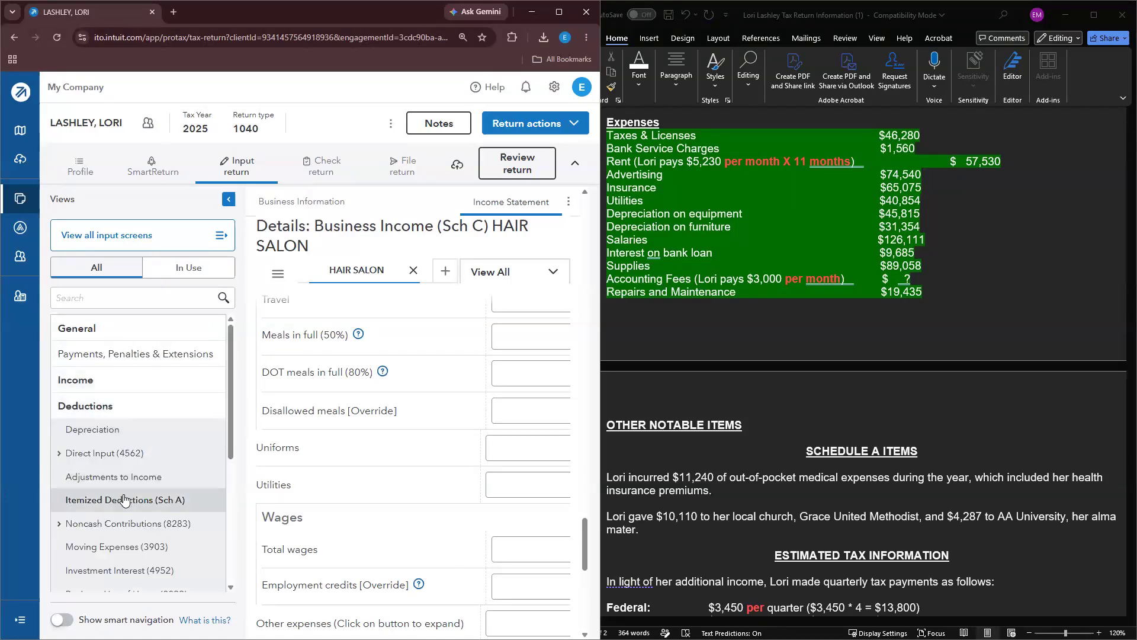
{"action": "left_click", "coordinate": [228, 200]}
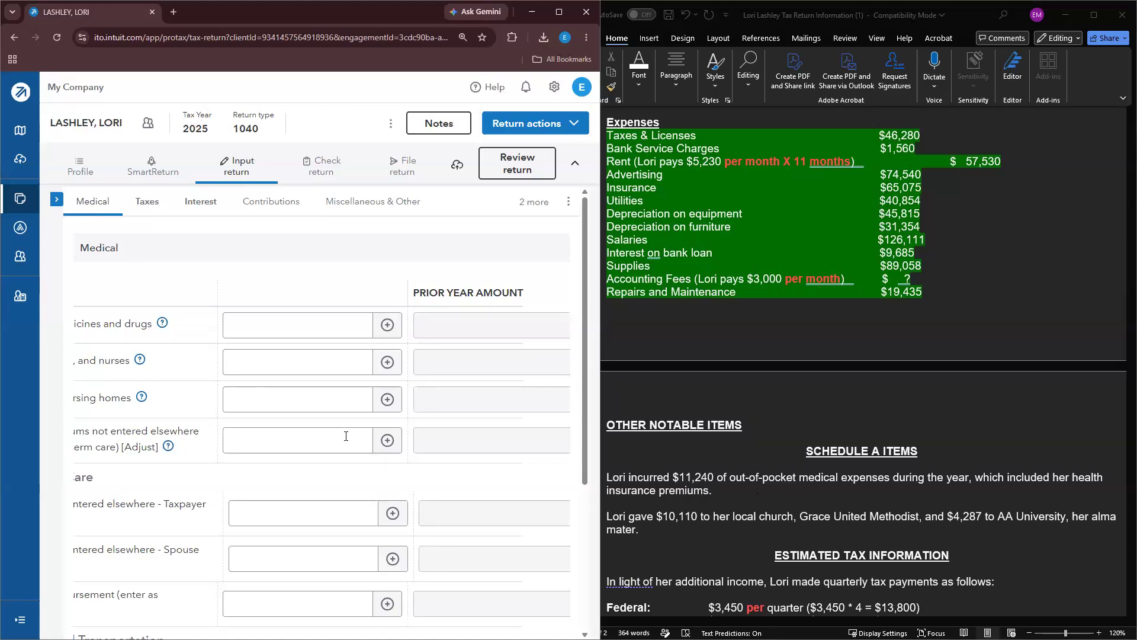
Step: Enter 11,240 as Other medical expenses and bring up its itemized breakdown
{"action": "scroll", "coordinate": [481, 435], "scroll_direction": "down", "scroll_amount": 1}
{"action": "scroll", "coordinate": [293, 376], "scroll_direction": "down", "scroll_amount": 3}
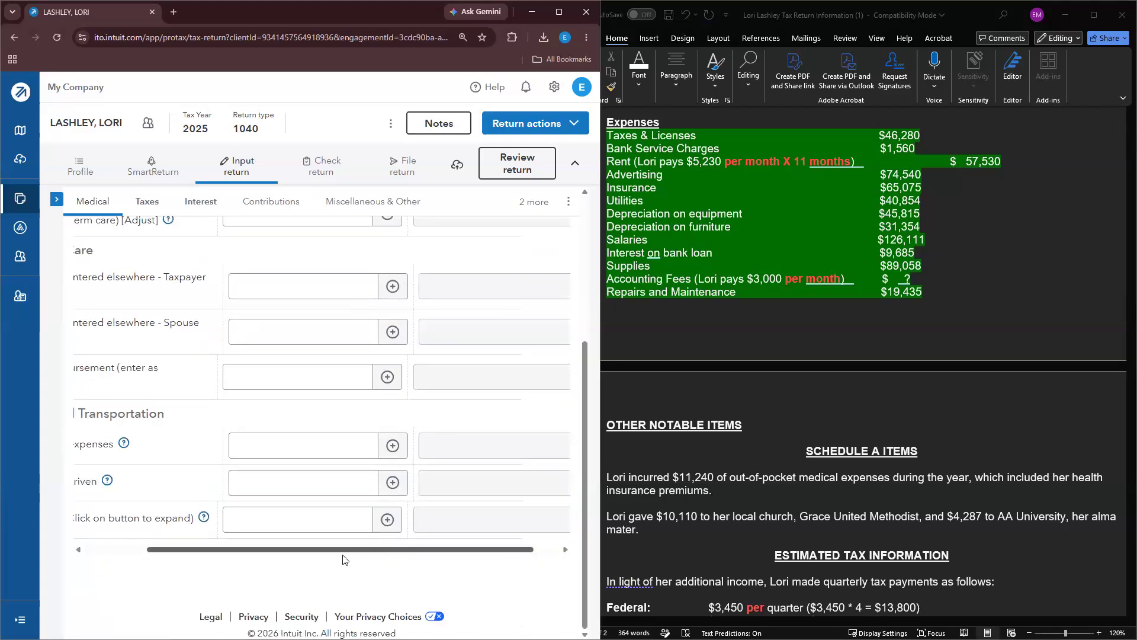
{"action": "scroll", "coordinate": [338, 545], "scroll_direction": "left", "scroll_amount": 2}
{"action": "scroll", "coordinate": [353, 477], "scroll_direction": "up", "scroll_amount": 5}
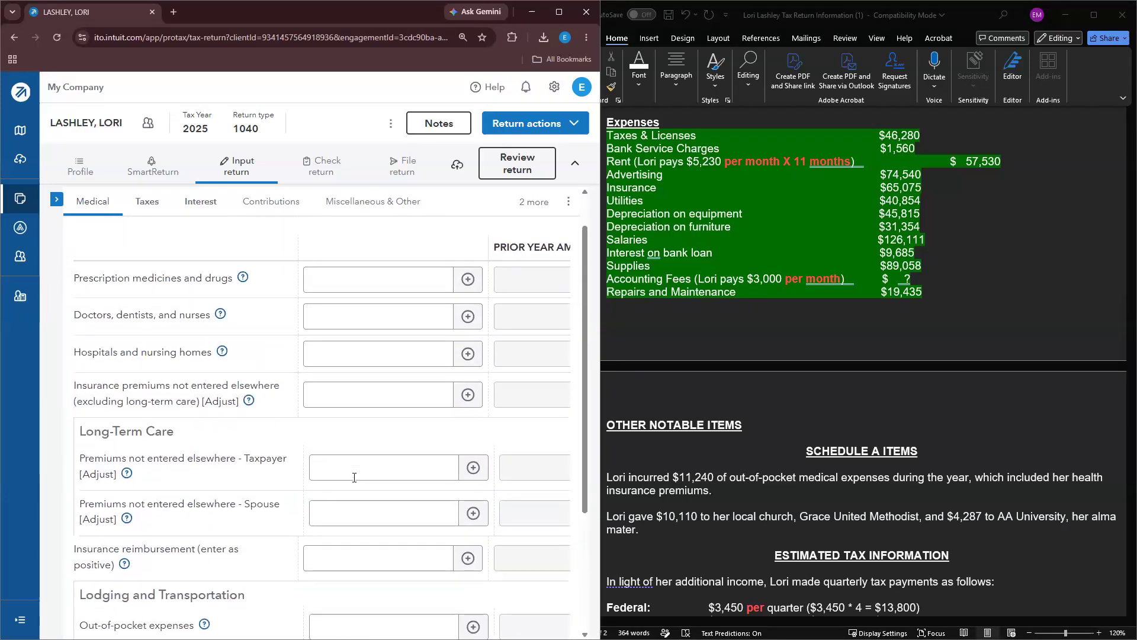
{"action": "scroll", "coordinate": [355, 436], "scroll_direction": "down", "scroll_amount": 2}
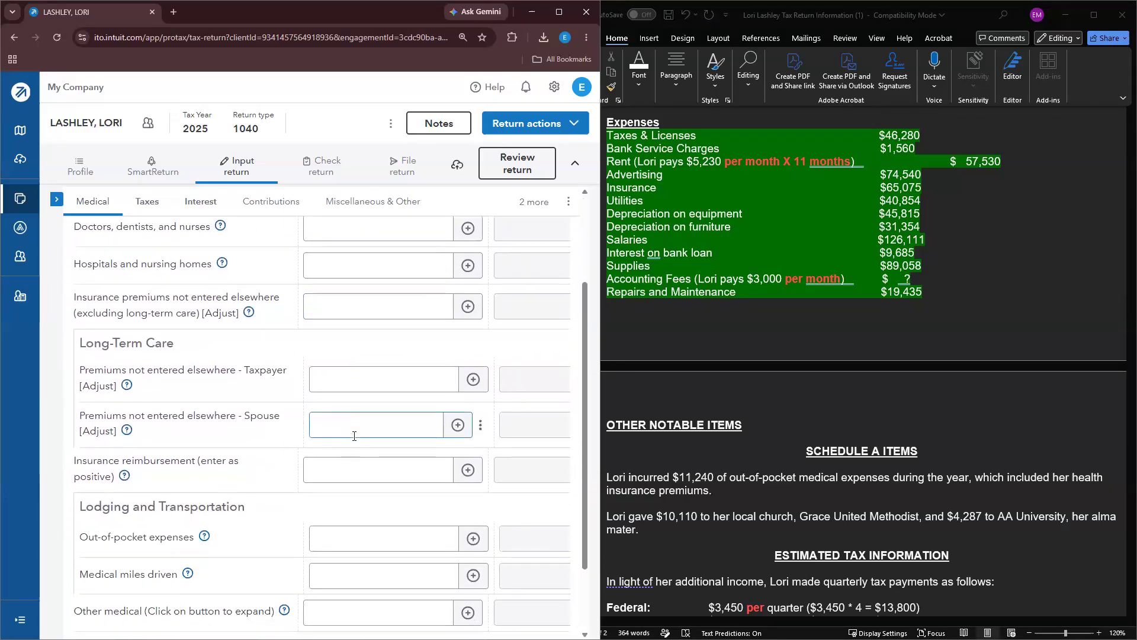
{"action": "scroll", "coordinate": [354, 436], "scroll_direction": "down", "scroll_amount": 2}
{"action": "left_click", "coordinate": [424, 521]}
{"action": "type", "text": "11,240"}
{"action": "left_click", "coordinate": [476, 558]}
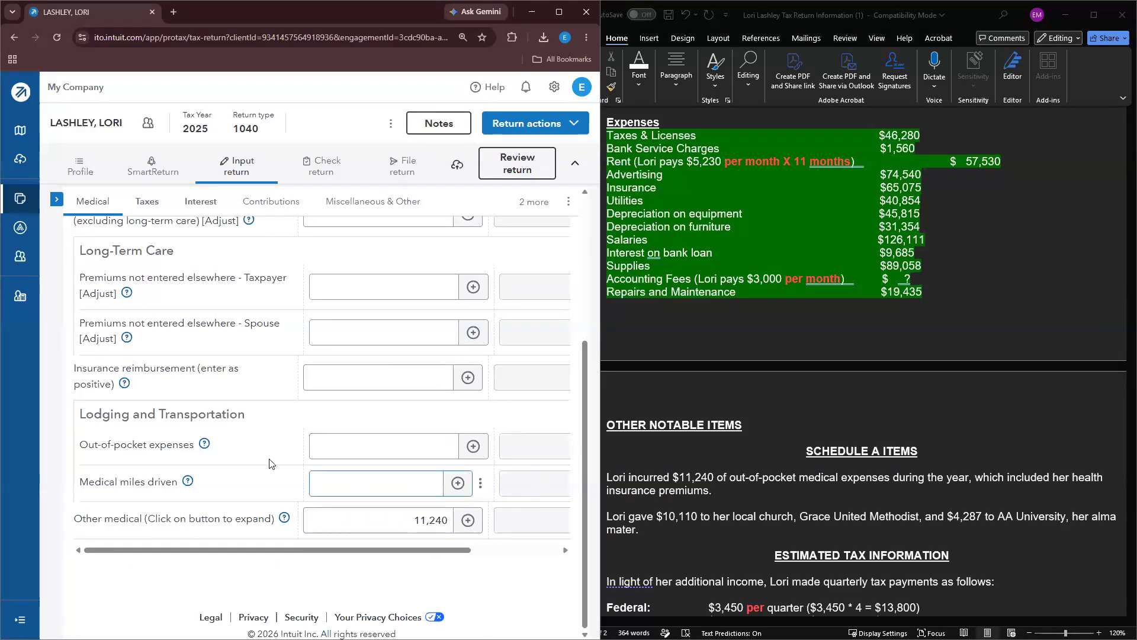
{"action": "scroll", "coordinate": [272, 464], "scroll_direction": "up", "scroll_amount": 3}
{"action": "scroll", "coordinate": [257, 467], "scroll_direction": "down", "scroll_amount": 2}
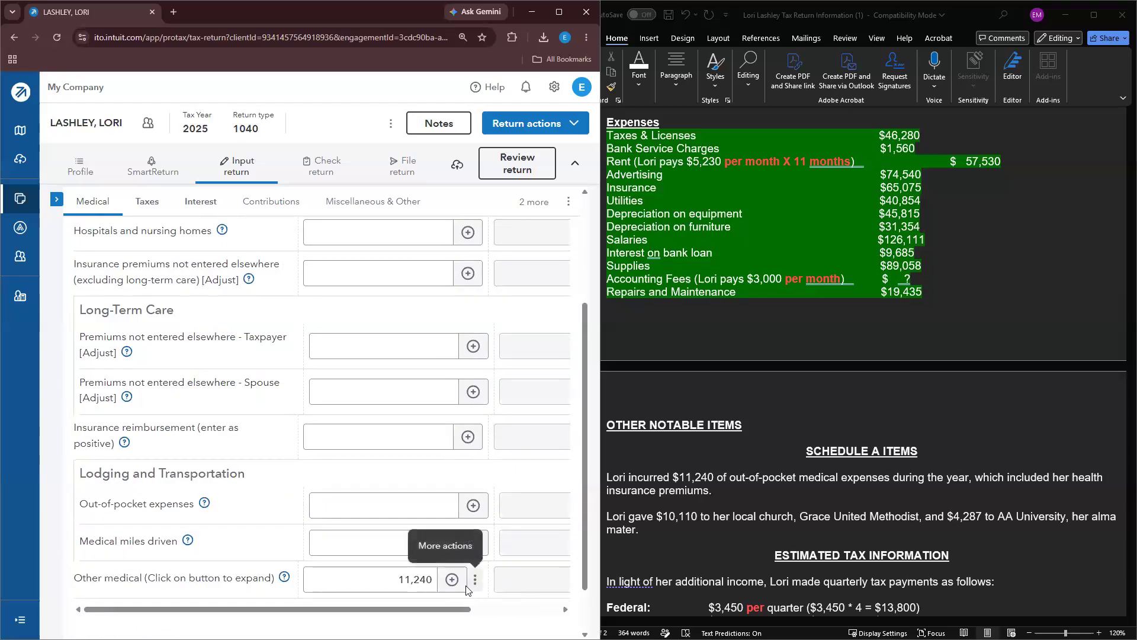
{"action": "left_click", "coordinate": [452, 579]}
Step: Describe the 11,240 Other medical line as OUT OF POCKET EXPENSES
{"action": "left_click", "coordinate": [197, 256]}
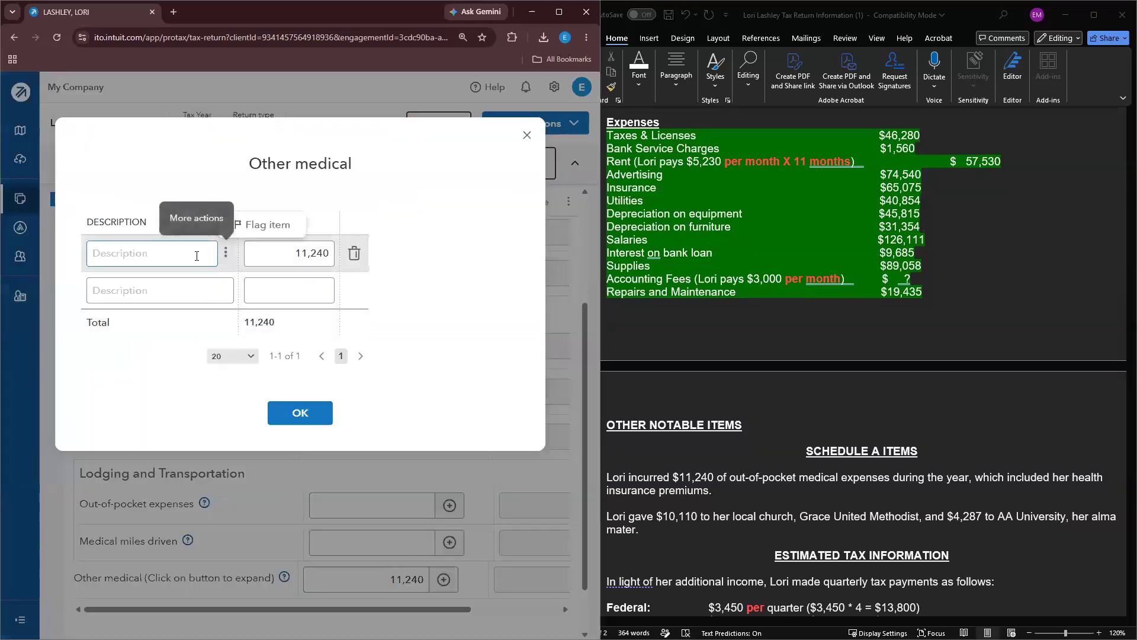
{"action": "type", "text": "P"}
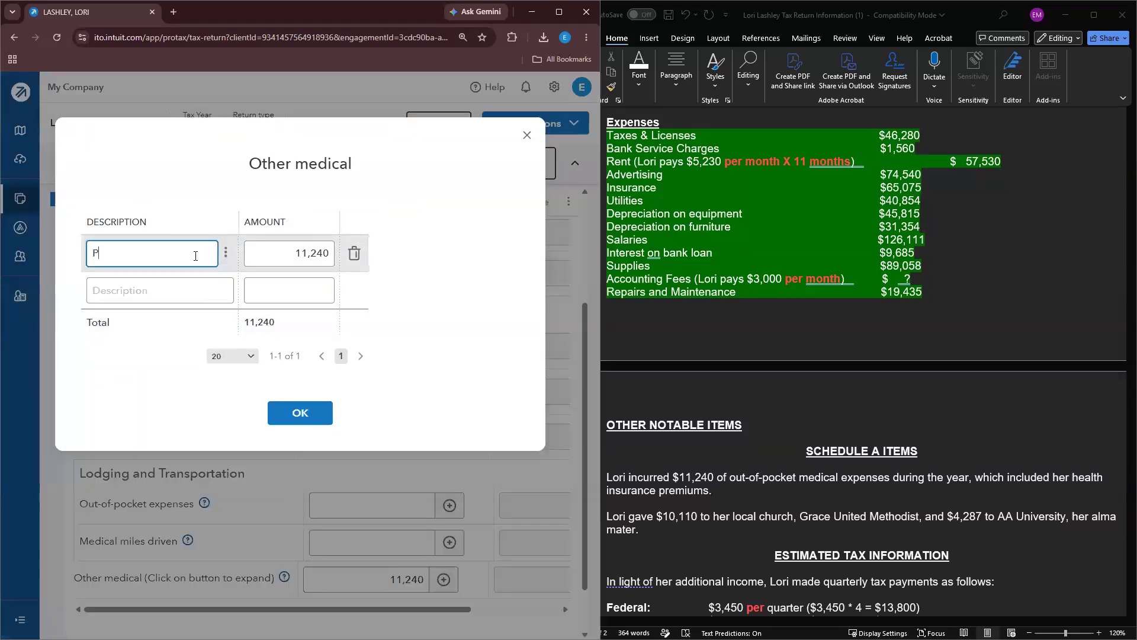
{"action": "type", "text": "U"}
{"action": "key", "text": "BackSpace"}
{"action": "key", "text": "BackSpace"}
{"action": "type", "text": "OUT OF POCKET EXPENSES"}
{"action": "left_click", "coordinate": [325, 414]}
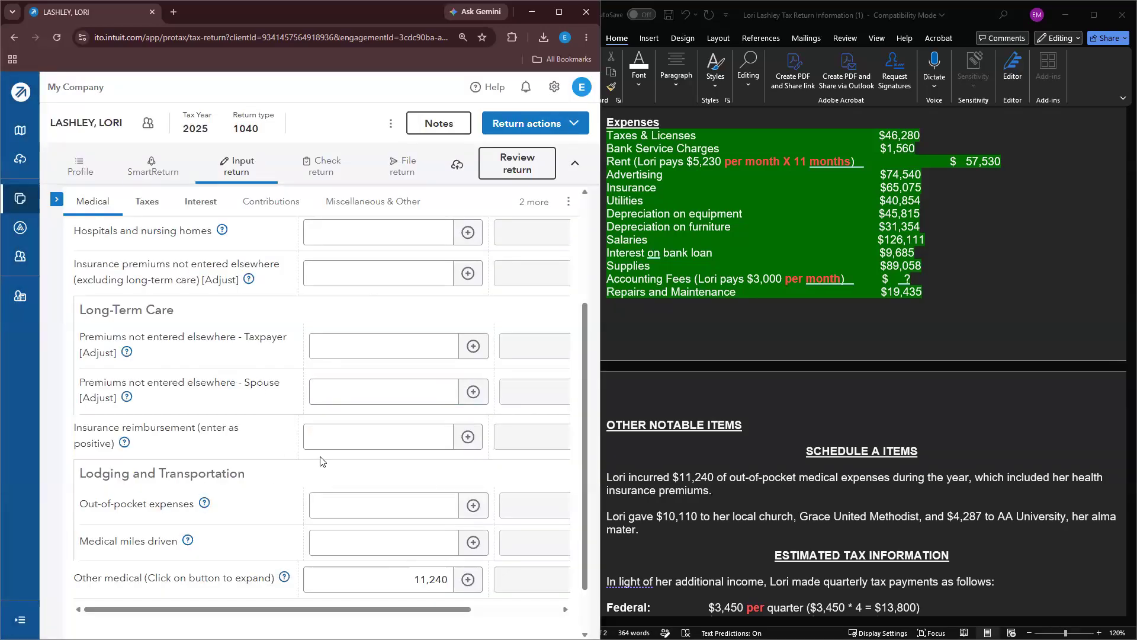
{"action": "scroll", "coordinate": [332, 415], "scroll_direction": "up", "scroll_amount": 2}
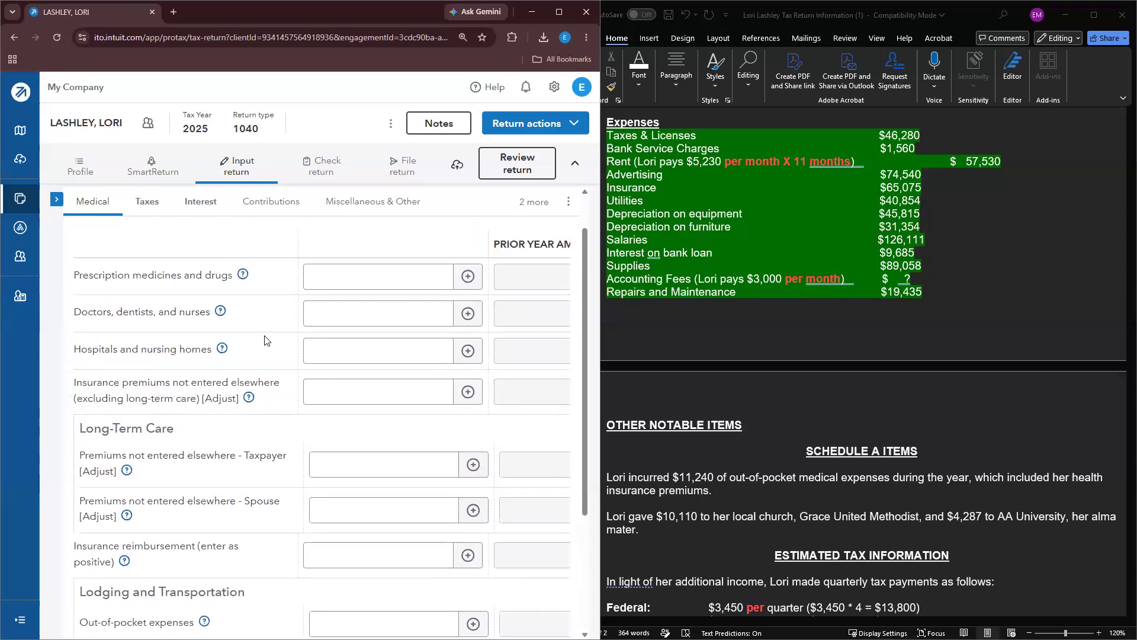
{"action": "scroll", "coordinate": [265, 340], "scroll_direction": "down", "scroll_amount": 3}
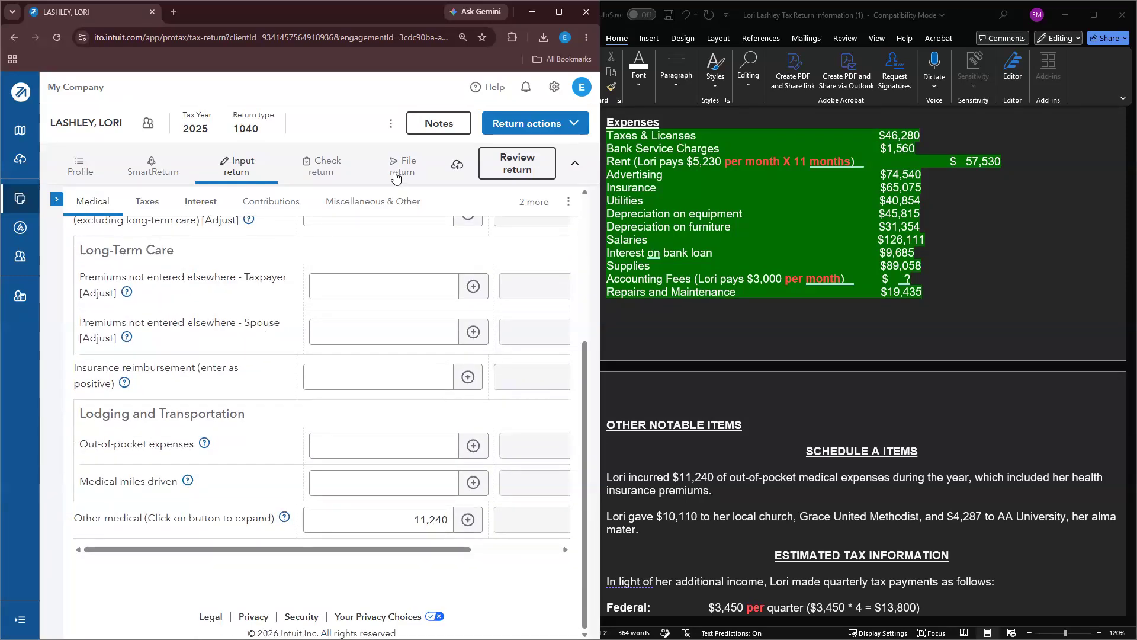
Step: Go to Contributions and highlight the medical expenses paragraph in the notes green
{"action": "left_click", "coordinate": [288, 204]}
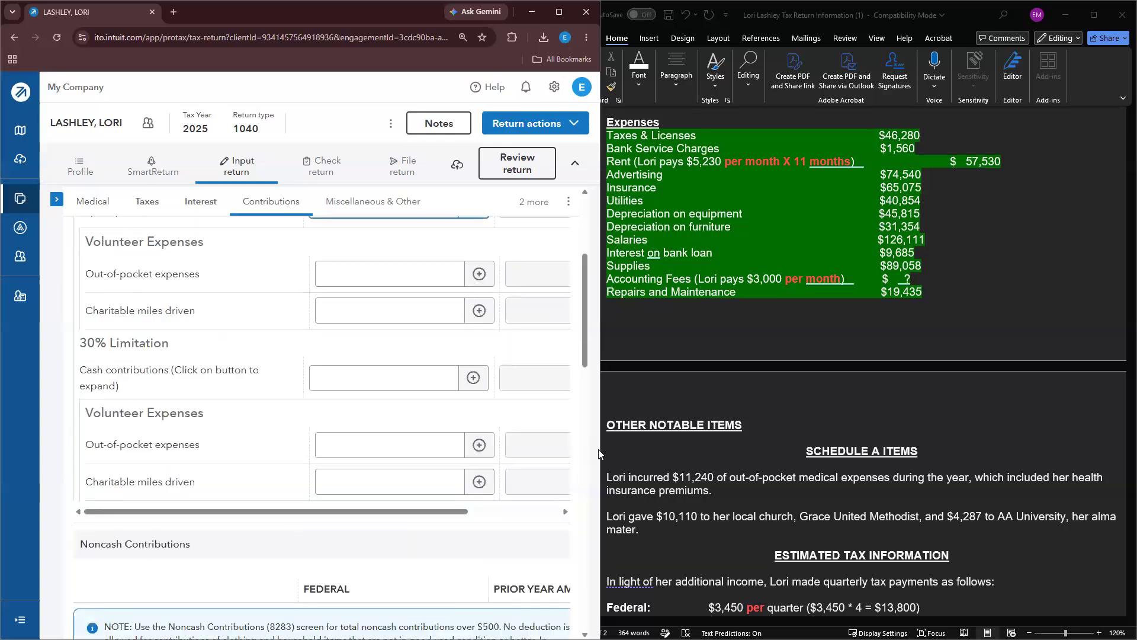
{"action": "left_click_drag", "start_coordinate": [736, 505], "coordinate": [603, 479]}
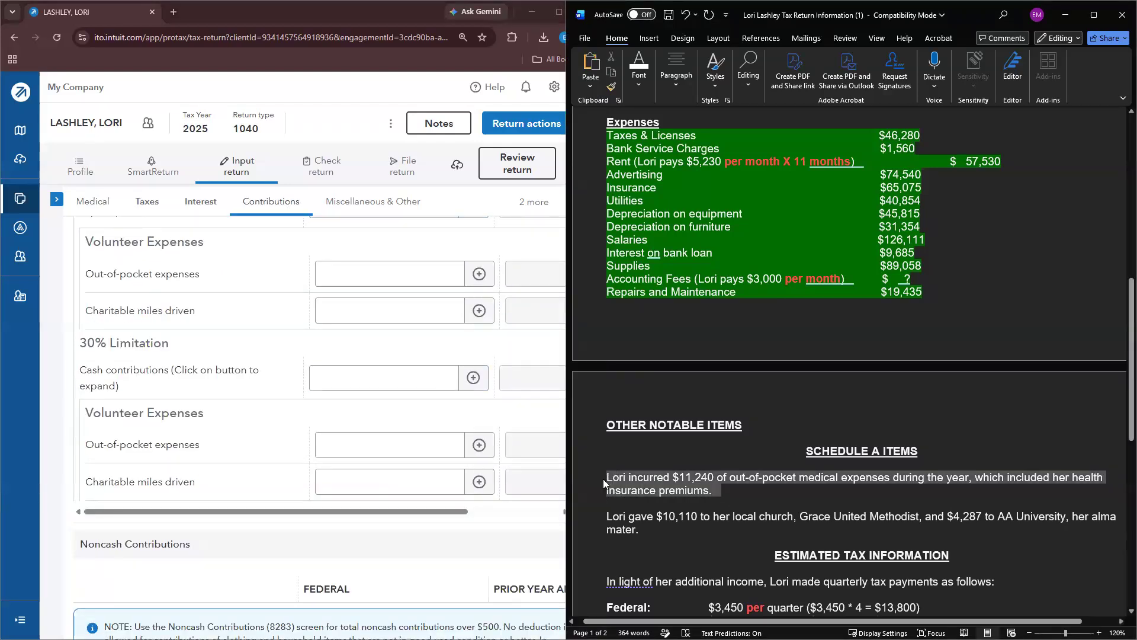
{"action": "left_click", "coordinate": [654, 460]}
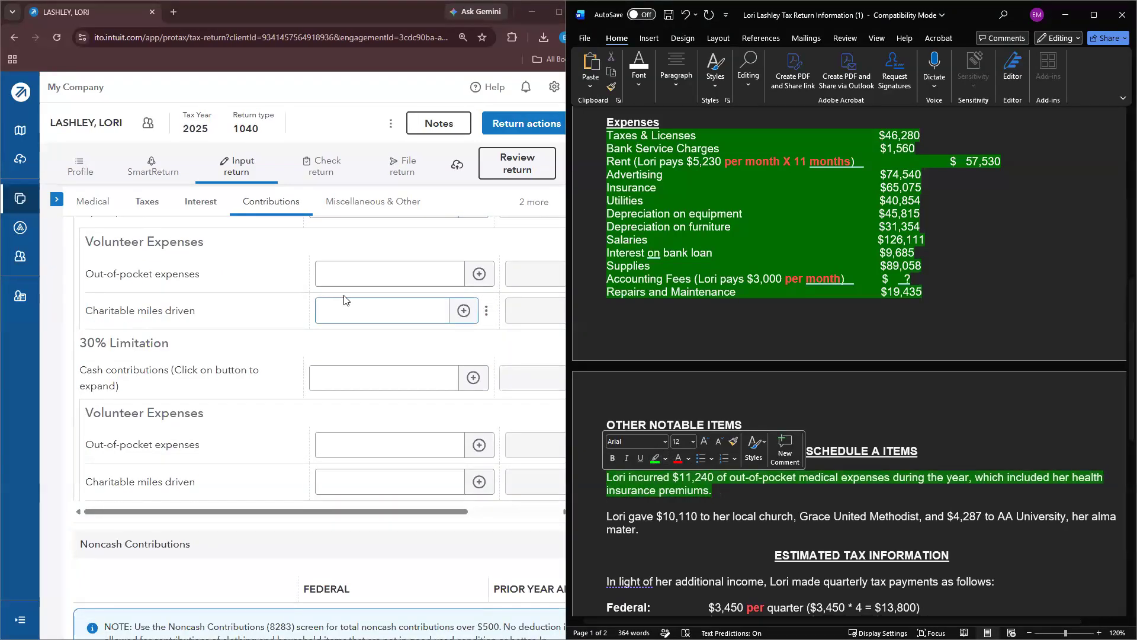
{"action": "scroll", "coordinate": [327, 338], "scroll_direction": "down", "scroll_amount": 4}
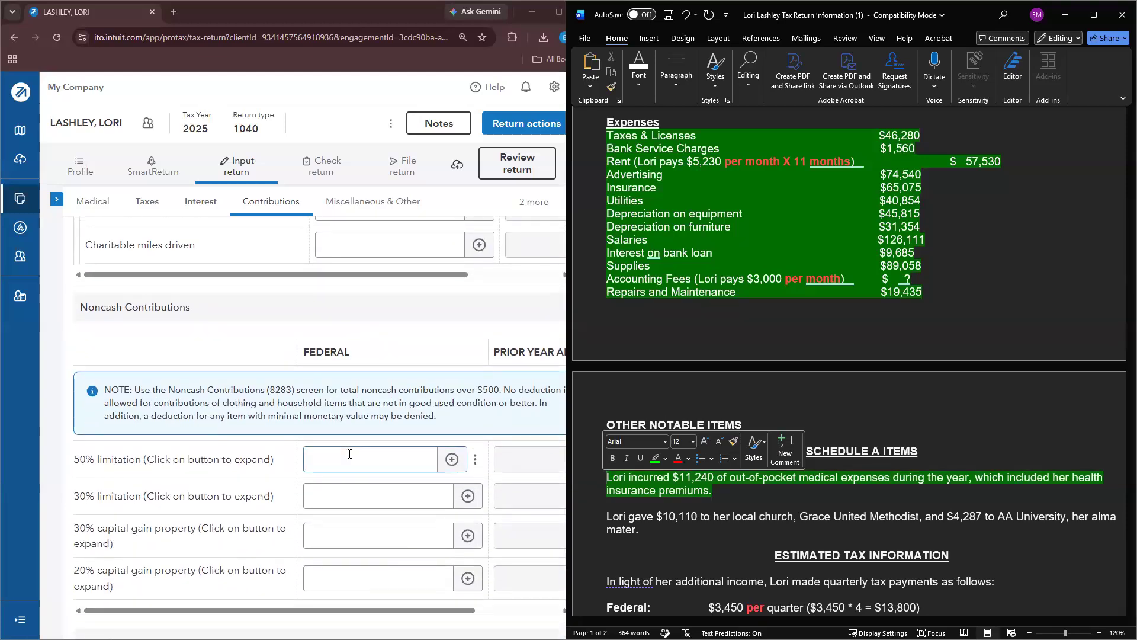
{"action": "scroll", "coordinate": [326, 454], "scroll_direction": "up", "scroll_amount": 5}
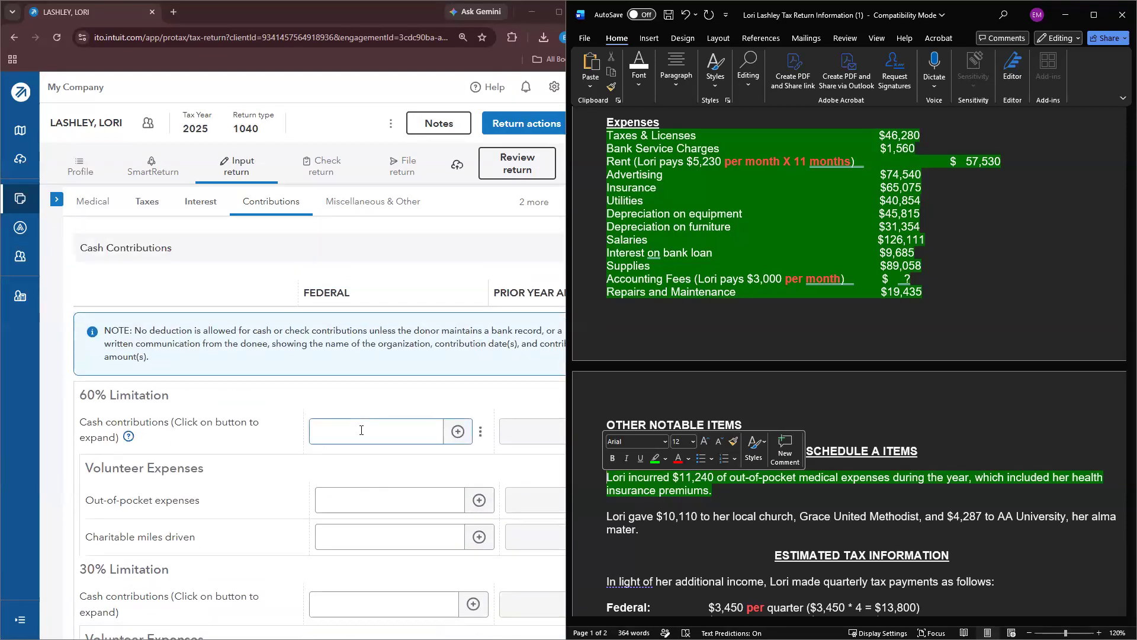
Step: Itemize 60%-limit cash contributions, starting with GRACE UNITED METHODIST CHURCH for 10,110
{"action": "left_click", "coordinate": [341, 434]}
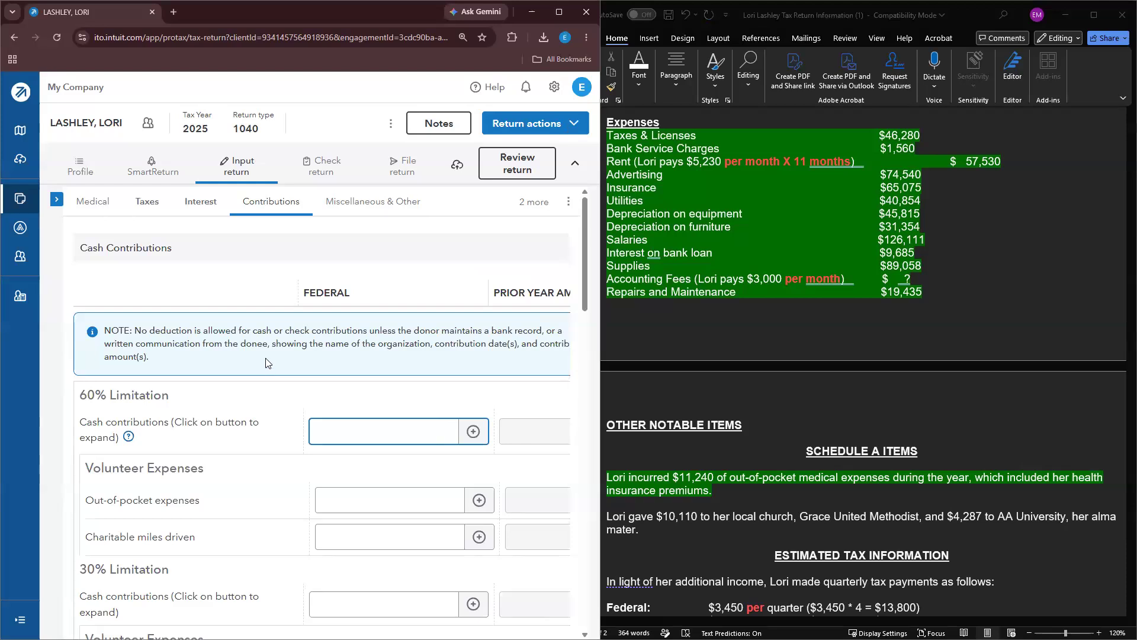
{"action": "scroll", "coordinate": [177, 368], "scroll_direction": "down", "scroll_amount": 1}
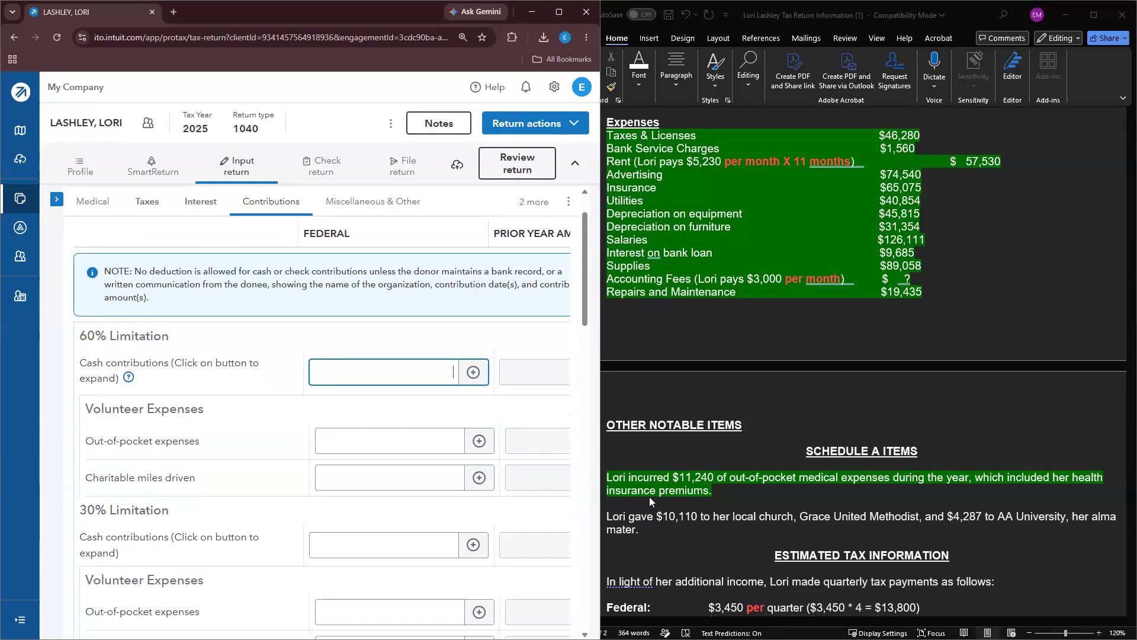
{"action": "left_click", "coordinate": [655, 525]}
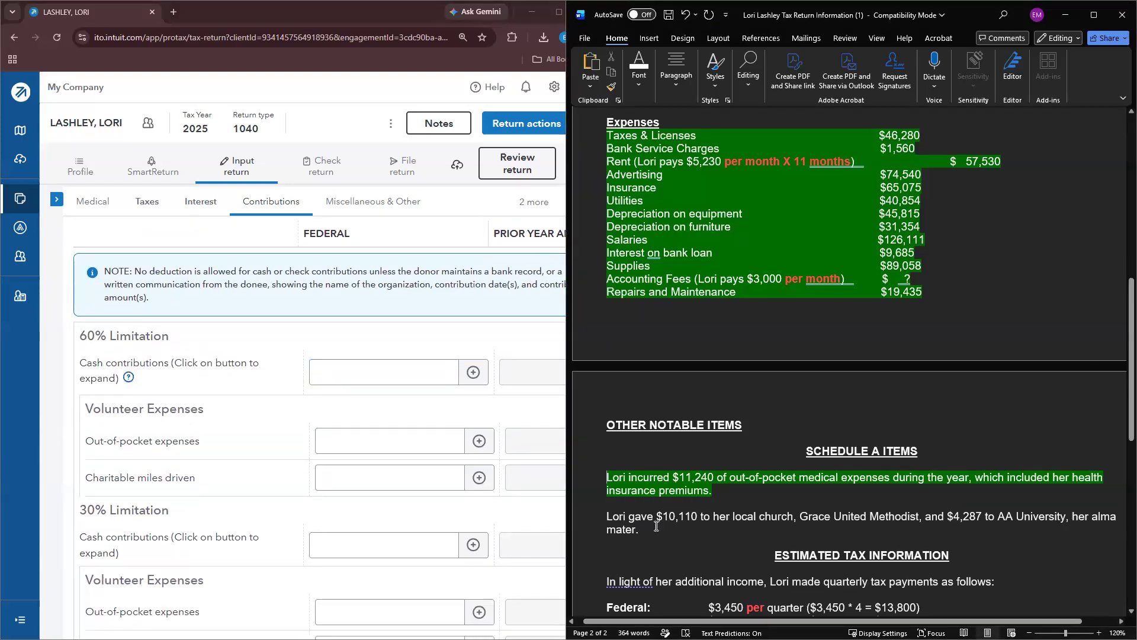
{"action": "left_click", "coordinate": [406, 383]}
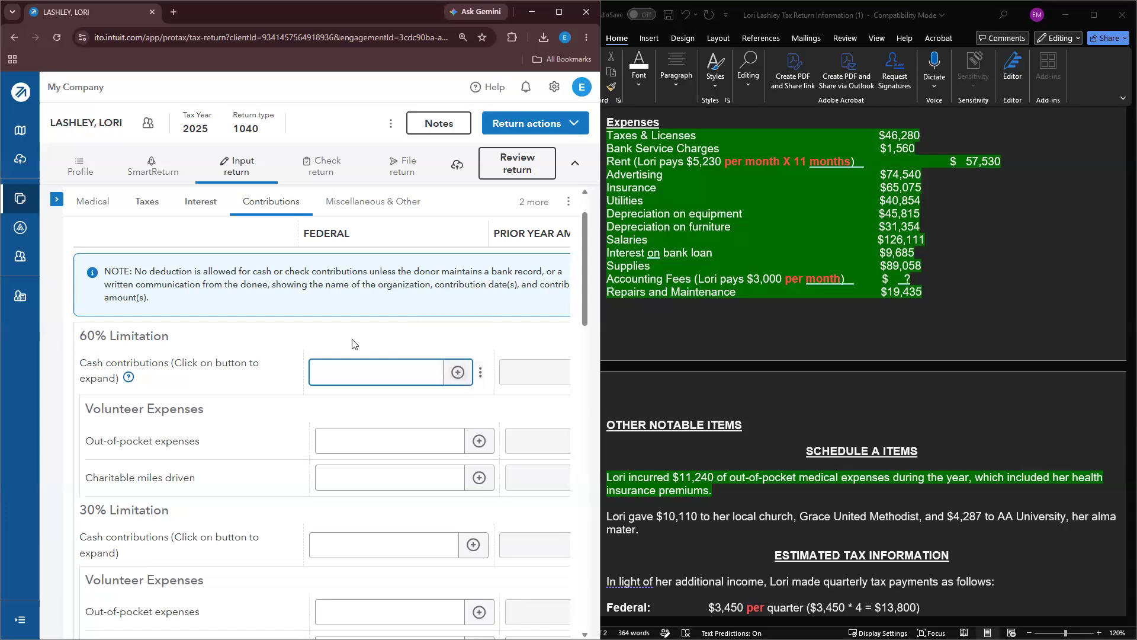
{"action": "left_click", "coordinate": [458, 372]}
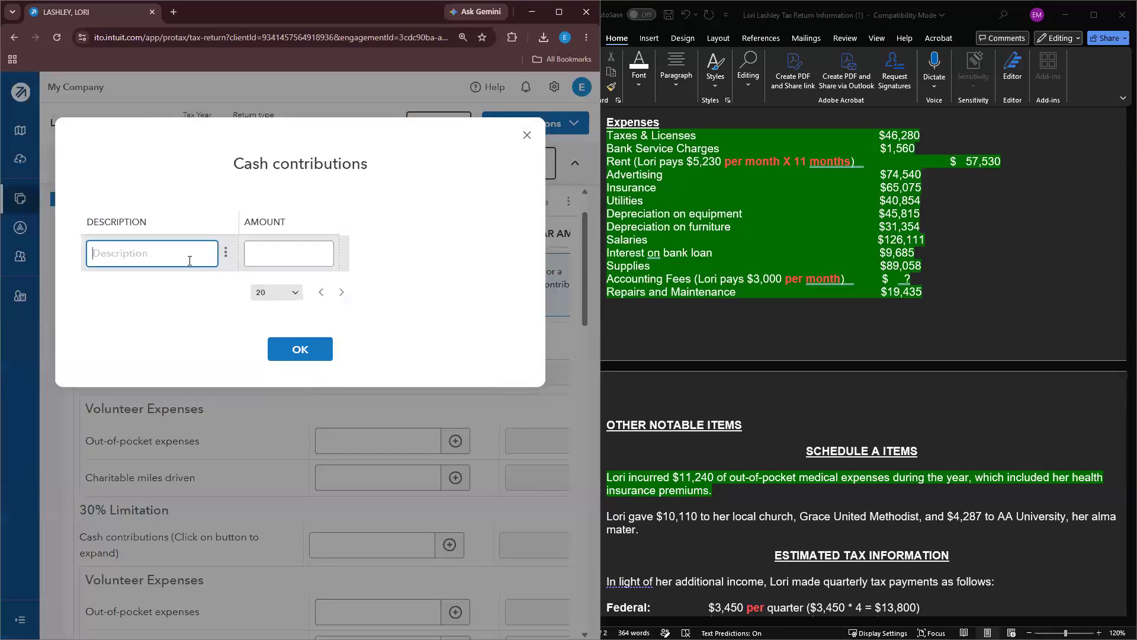
{"action": "type", "text": "GRACE UNITED METHODIST CHURCH"}
{"action": "key", "text": "Tab"}
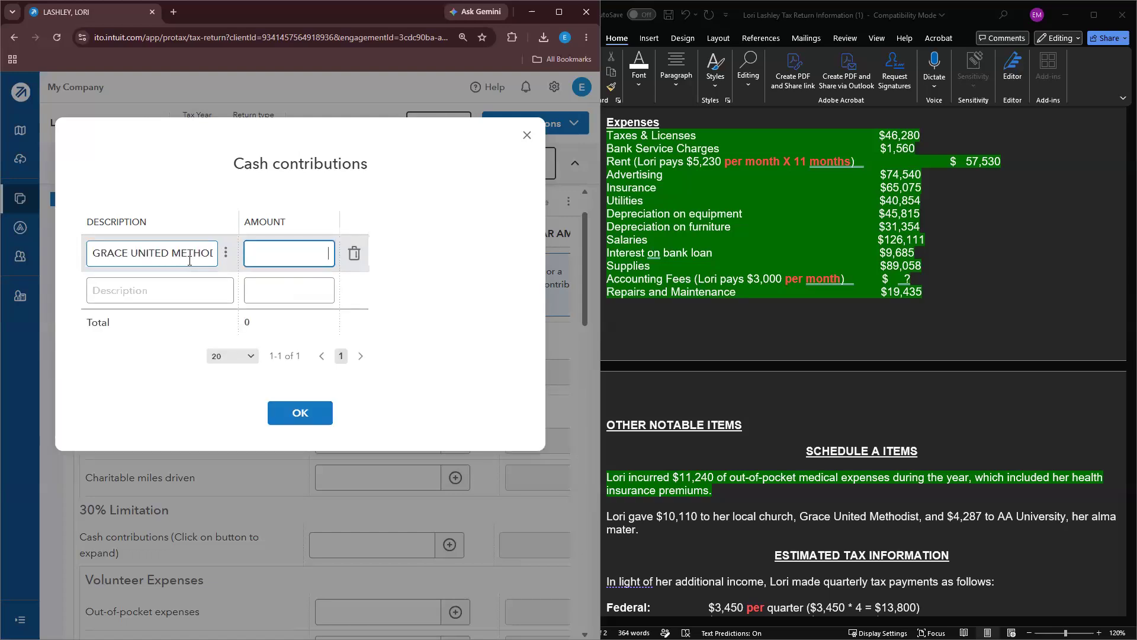
Step: Add the AA University donation of 4,287 and highlight the donations paragraph green
{"action": "left_click", "coordinate": [145, 290]}
{"action": "type", "text": "AA UNIVERSITY"}
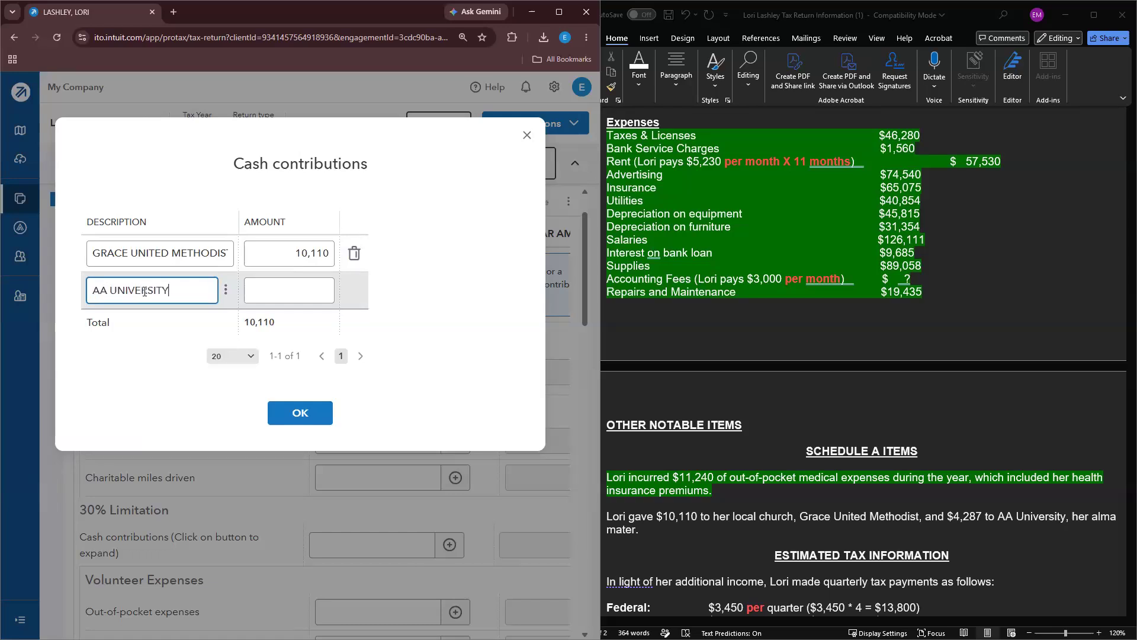
{"action": "key", "text": "Tab"}
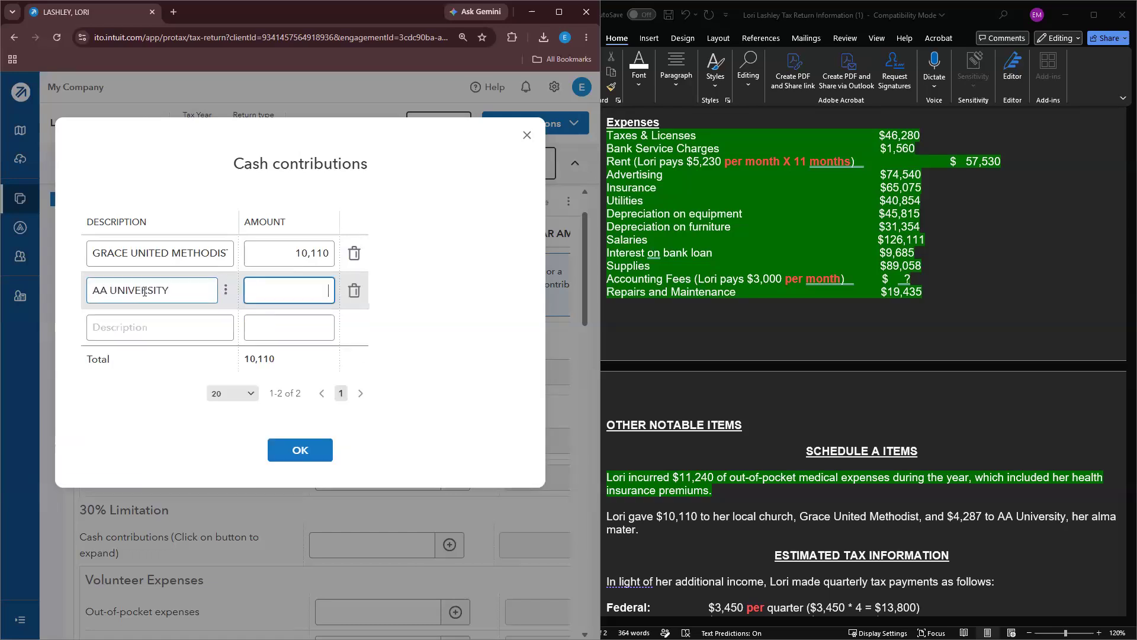
{"action": "type", "text": "4287"}
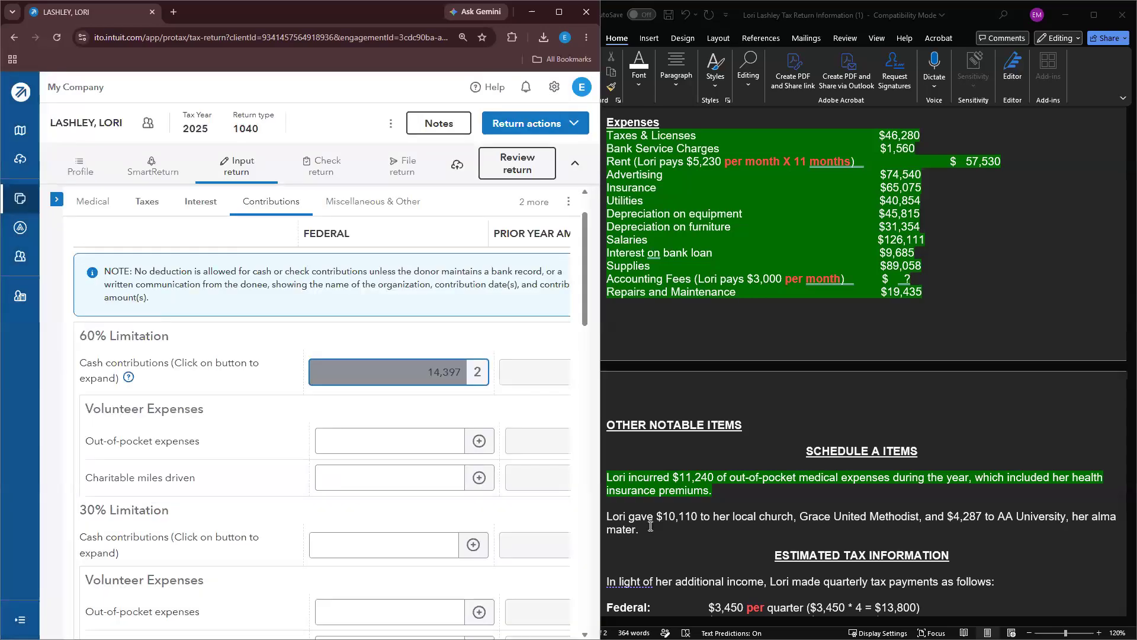
{"action": "left_click_drag", "start_coordinate": [649, 527], "coordinate": [598, 519]}
{"action": "left_click", "coordinate": [649, 498]}
{"action": "scroll", "coordinate": [649, 506], "scroll_direction": "down", "scroll_amount": 2}
{"action": "left_click", "coordinate": [669, 516]}
{"action": "scroll", "coordinate": [669, 516], "scroll_direction": "down", "scroll_amount": 3}
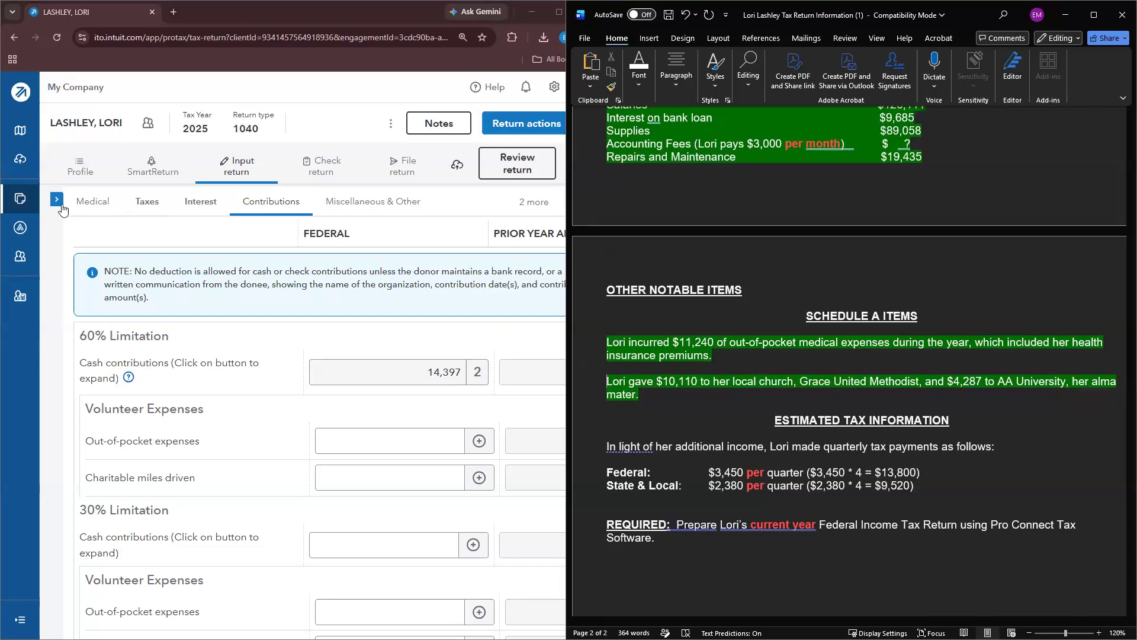
Step: Open the return's forms review and view the Schedule A itemized deductions form
{"action": "left_click", "coordinate": [487, 163]}
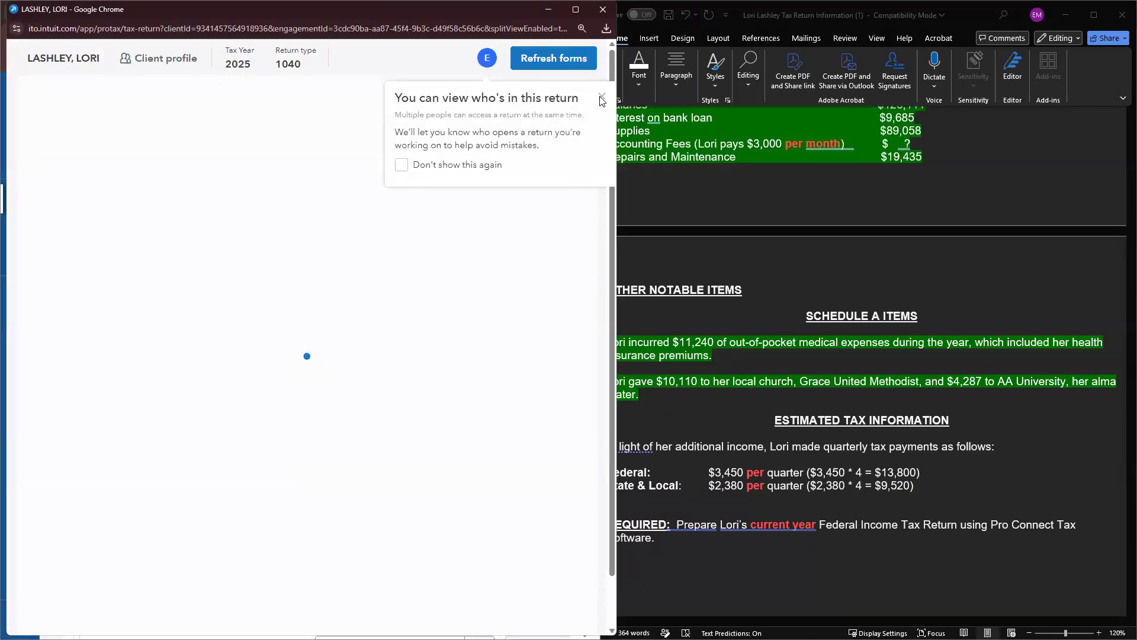
{"action": "left_click", "coordinate": [602, 97]}
{"action": "scroll", "coordinate": [89, 412], "scroll_direction": "down", "scroll_amount": 2}
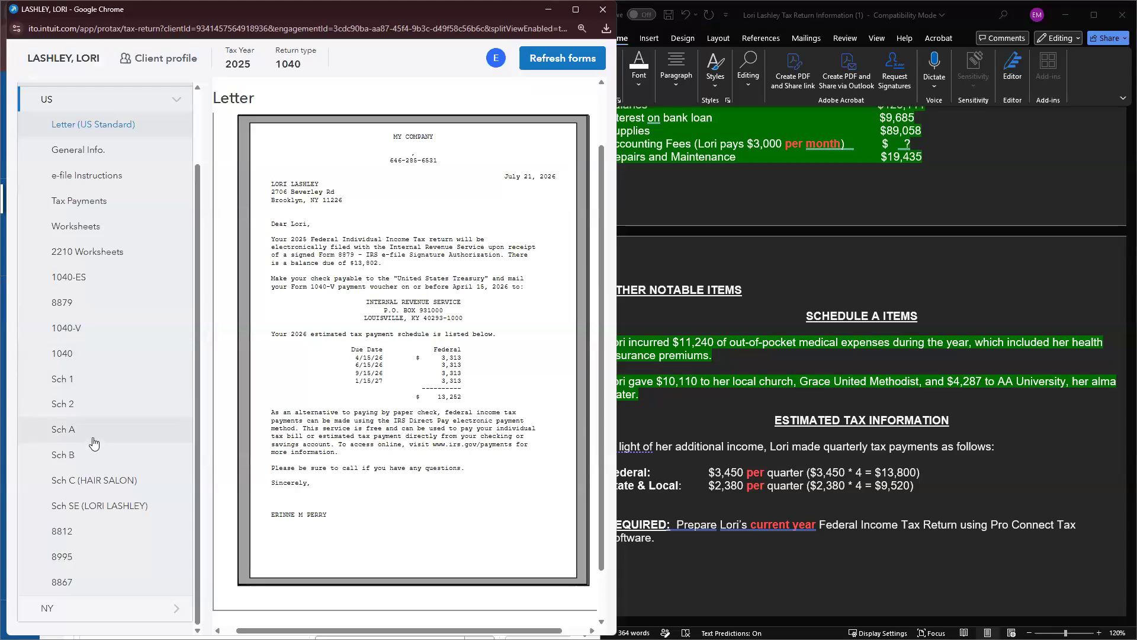
{"action": "left_click", "coordinate": [89, 431]}
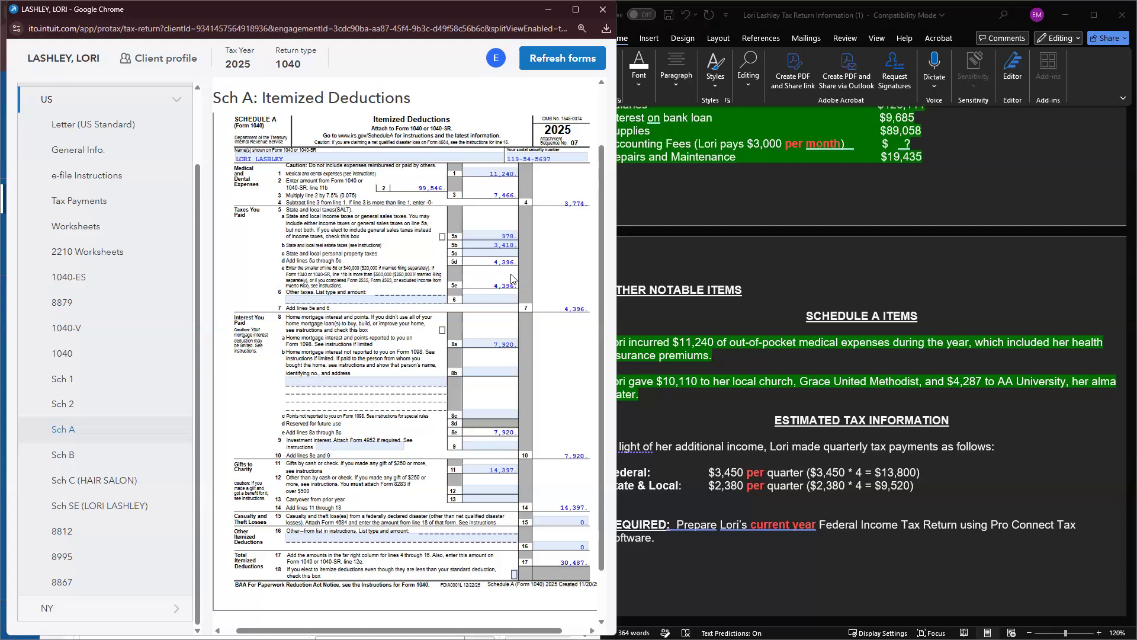
Step: Check the State & Local payment line in the notes, then close the Schedule A preview and show the input categories
{"action": "left_click", "coordinate": [760, 482]}
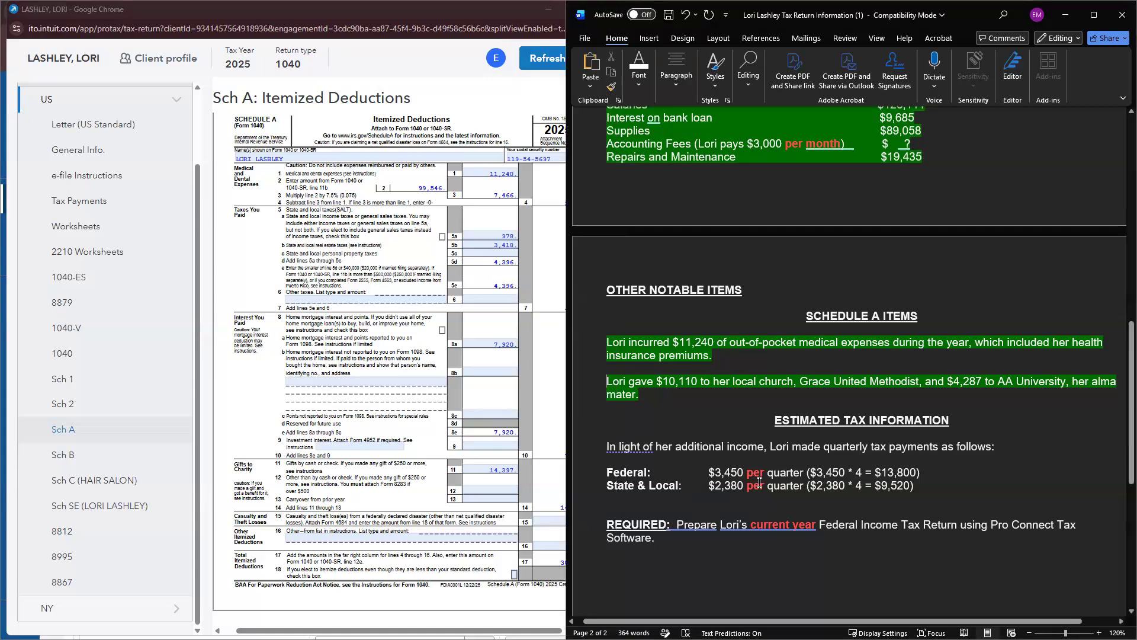
{"action": "triple_click", "coordinate": [792, 483]}
{"action": "key", "text": "alt+Tab"}
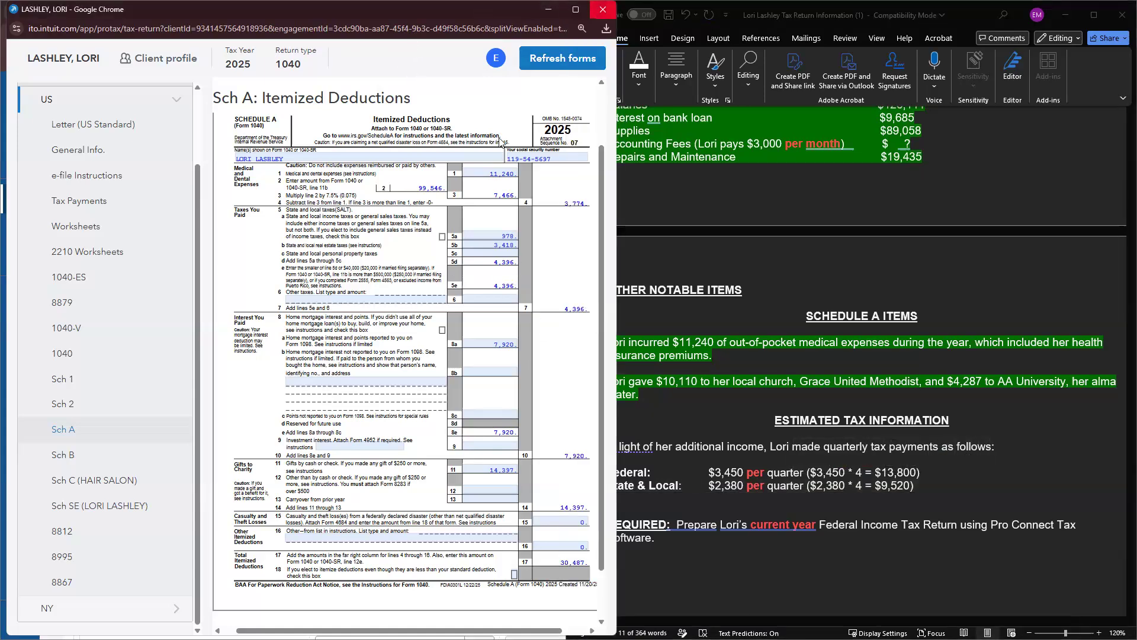
{"action": "left_click", "coordinate": [603, 11]}
{"action": "left_click", "coordinate": [57, 201]}
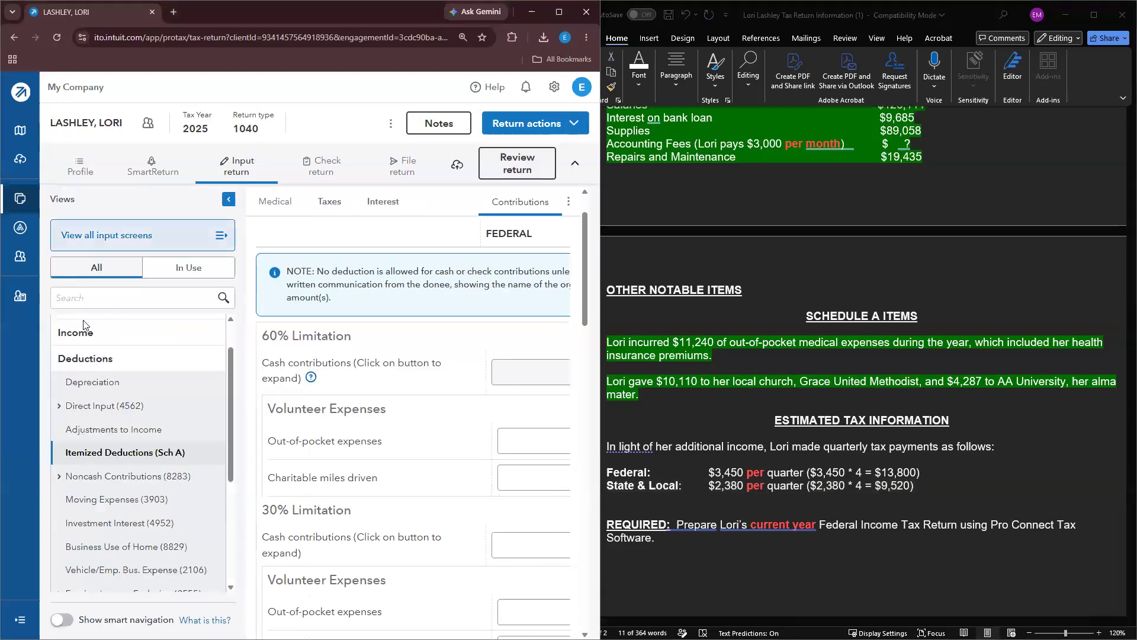
Step: Collapse Deductions and go to the 2025 Estimated Payments input screen under Payments, Penalties & Extensions
{"action": "left_click", "coordinate": [95, 359]}
{"action": "left_click", "coordinate": [129, 356]}
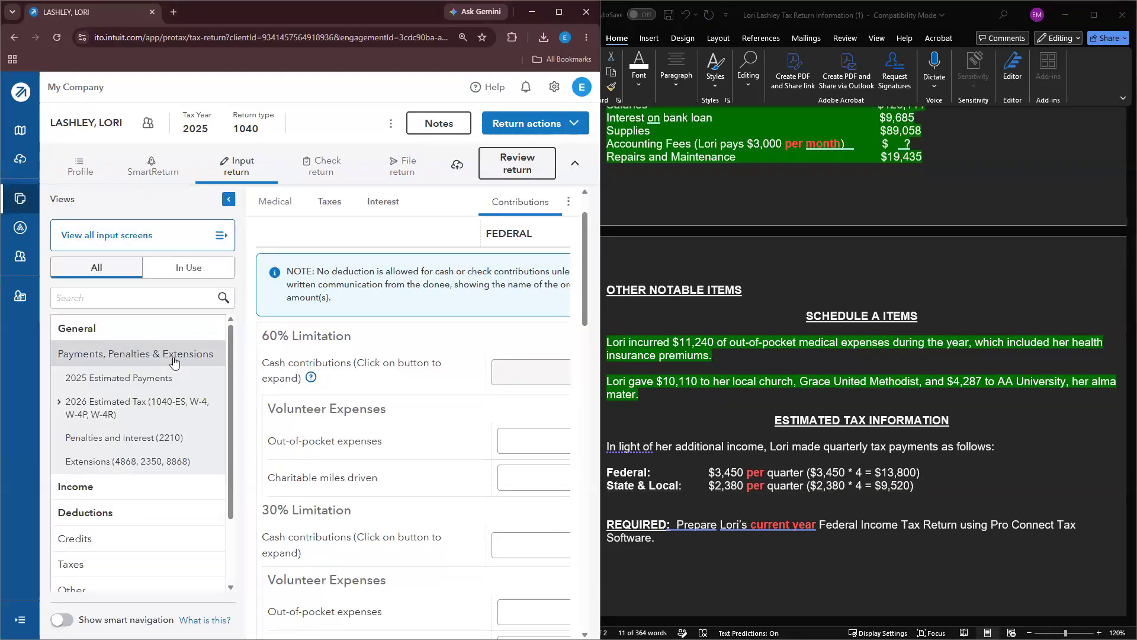
{"action": "left_click", "coordinate": [130, 378]}
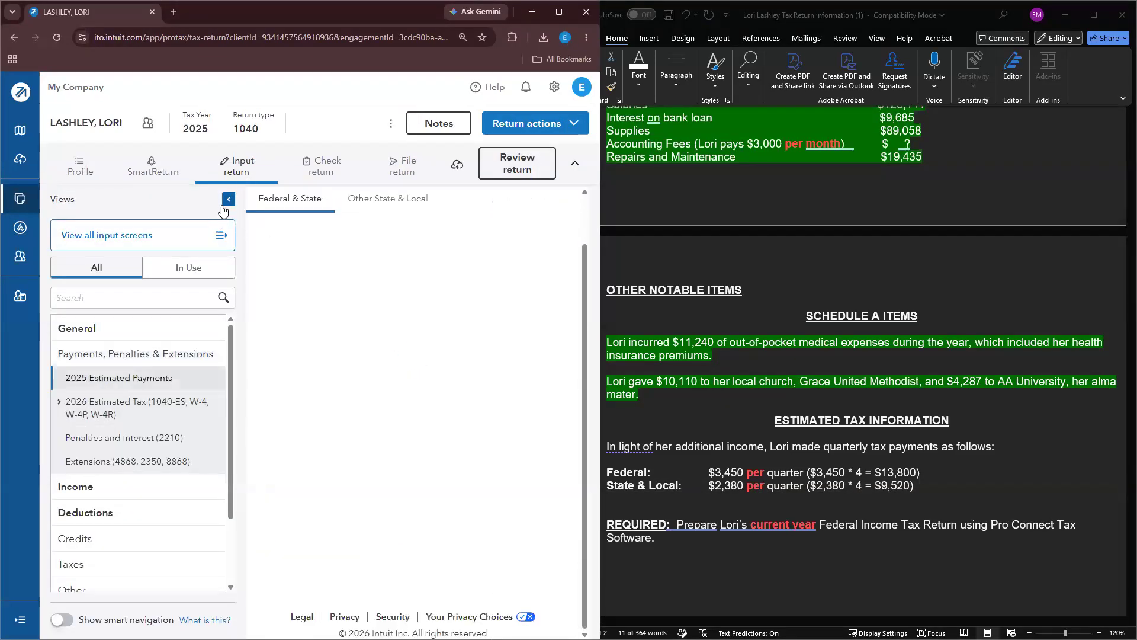
{"action": "left_click", "coordinate": [228, 200]}
{"action": "scroll", "coordinate": [313, 409], "scroll_direction": "down", "scroll_amount": 1}
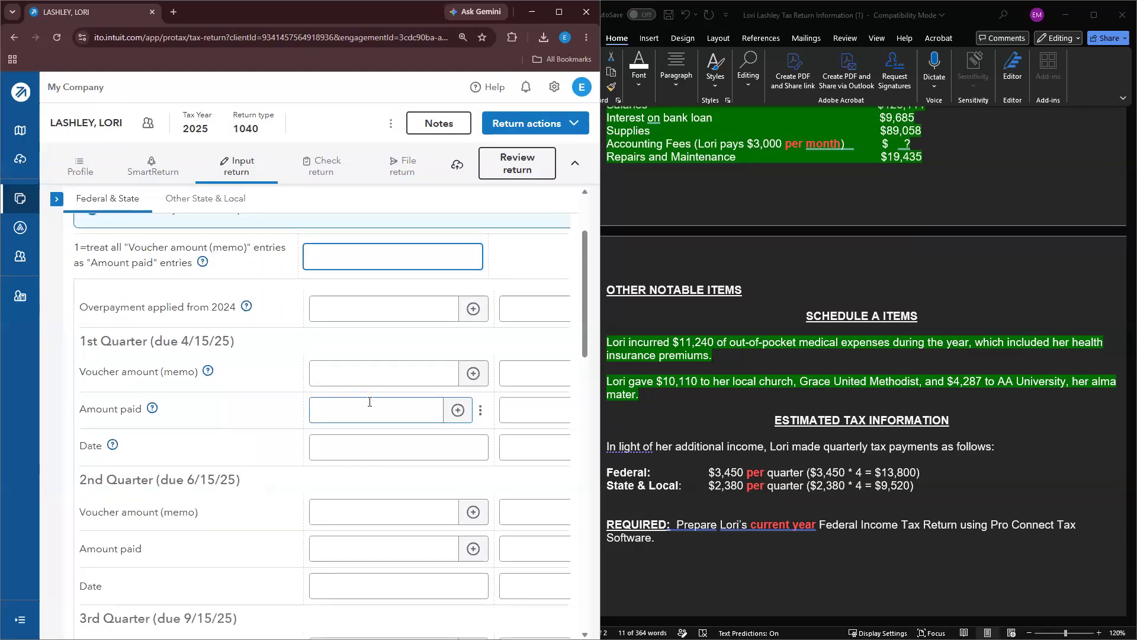
Step: Enter first- and second-quarter estimated payments of 3,450 federal and 2,380 state
{"action": "left_click", "coordinate": [332, 370]}
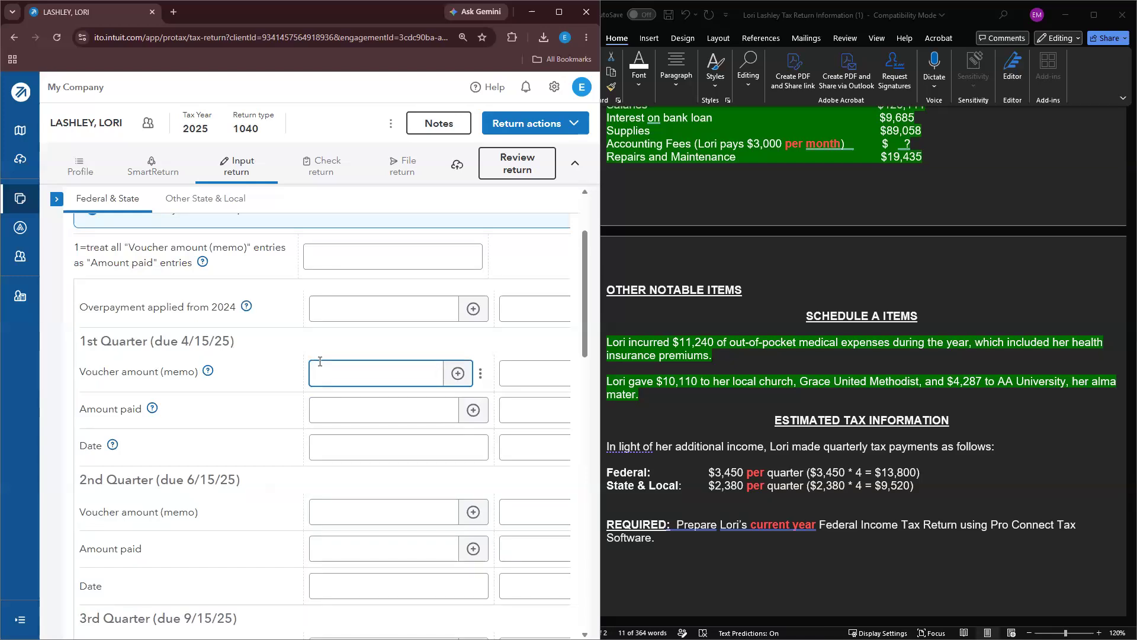
{"action": "left_click", "coordinate": [352, 412]}
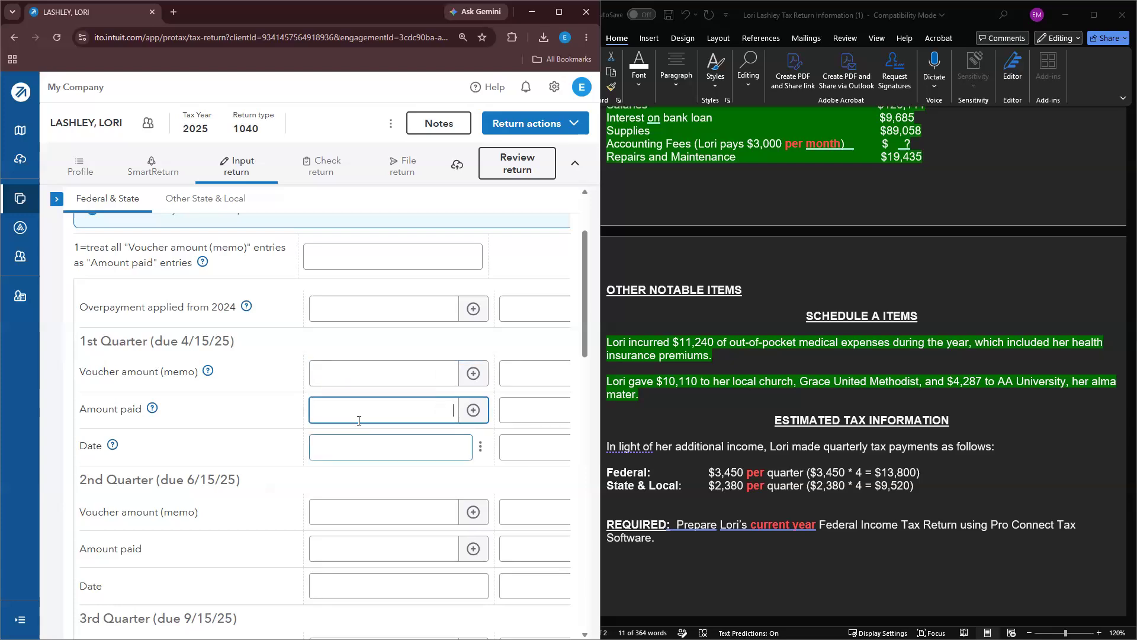
{"action": "scroll", "coordinate": [355, 414], "scroll_direction": "up", "scroll_amount": 2}
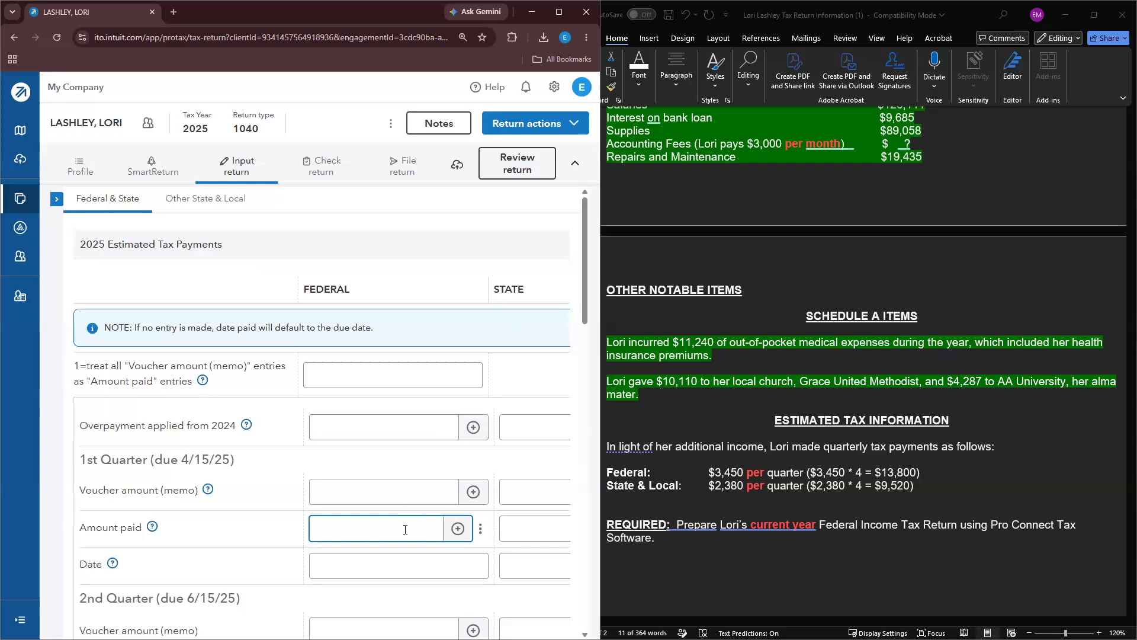
{"action": "type", "text": "450"}
{"action": "left_click", "coordinate": [514, 532]}
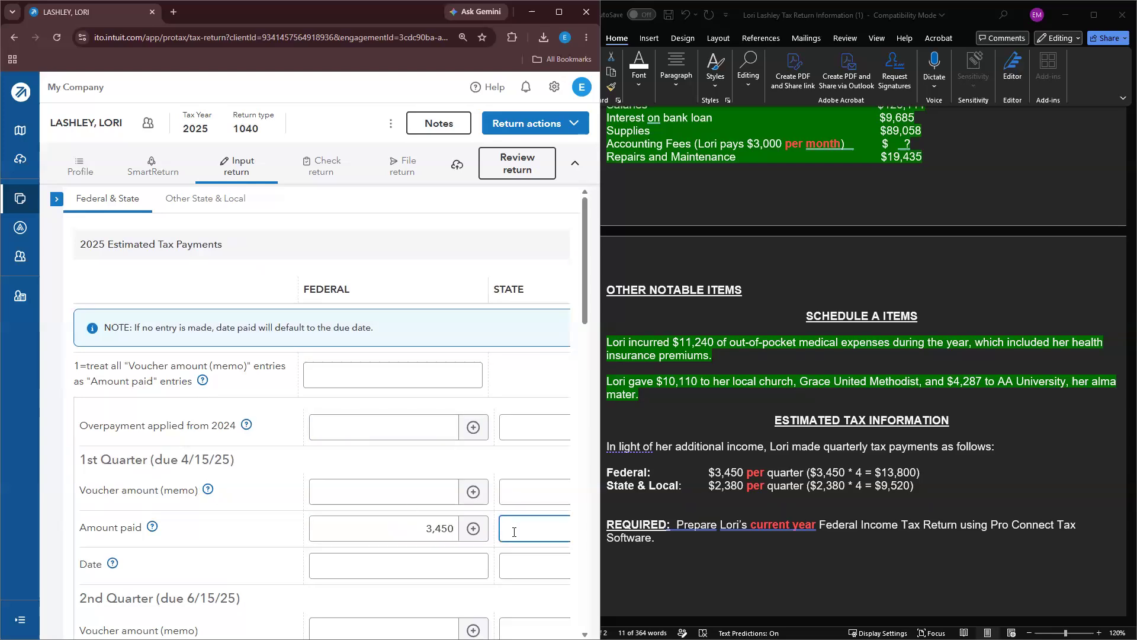
{"action": "type", "text": "2380"}
{"action": "scroll", "coordinate": [357, 503], "scroll_direction": "down", "scroll_amount": 3}
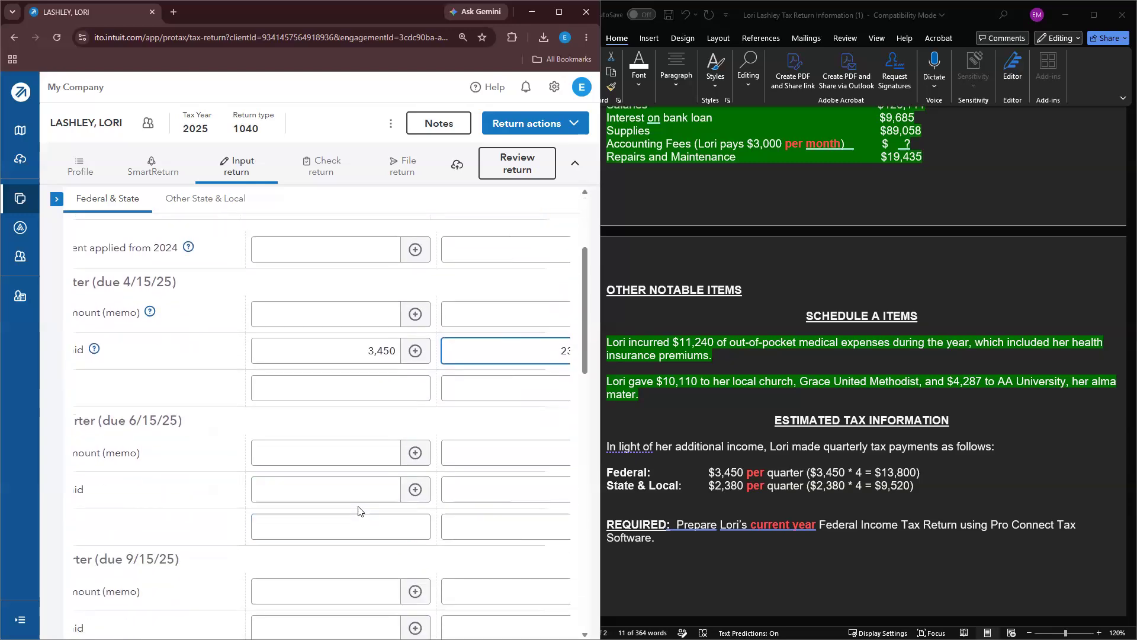
{"action": "left_click", "coordinate": [357, 487]}
{"action": "type", "text": "3,450"}
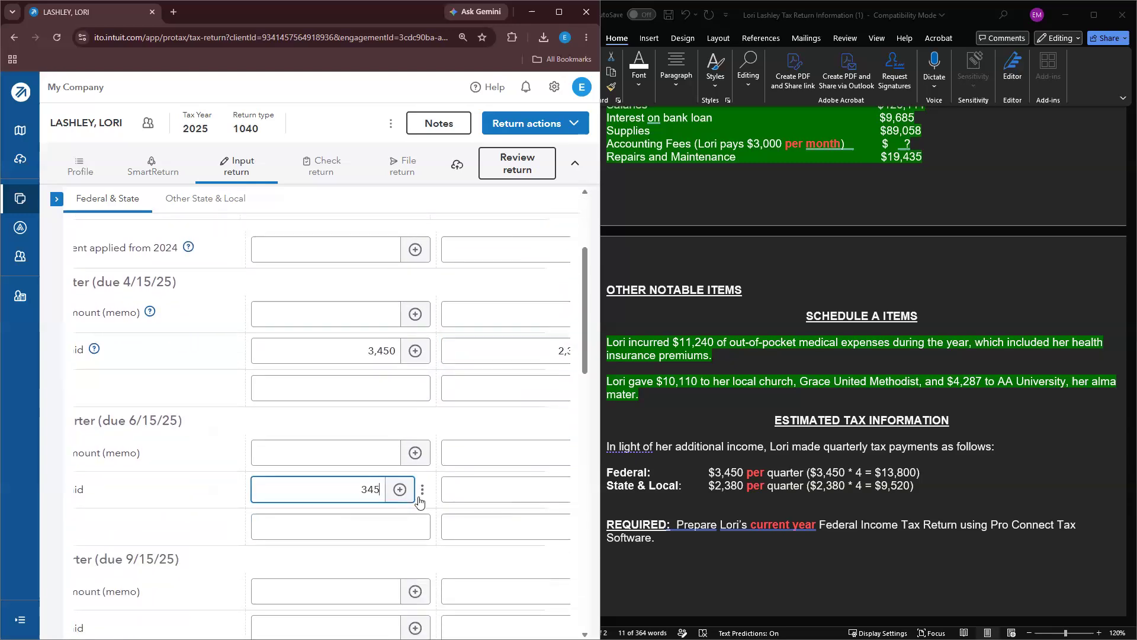
{"action": "left_click", "coordinate": [513, 501]}
{"action": "type", "text": "2380"}
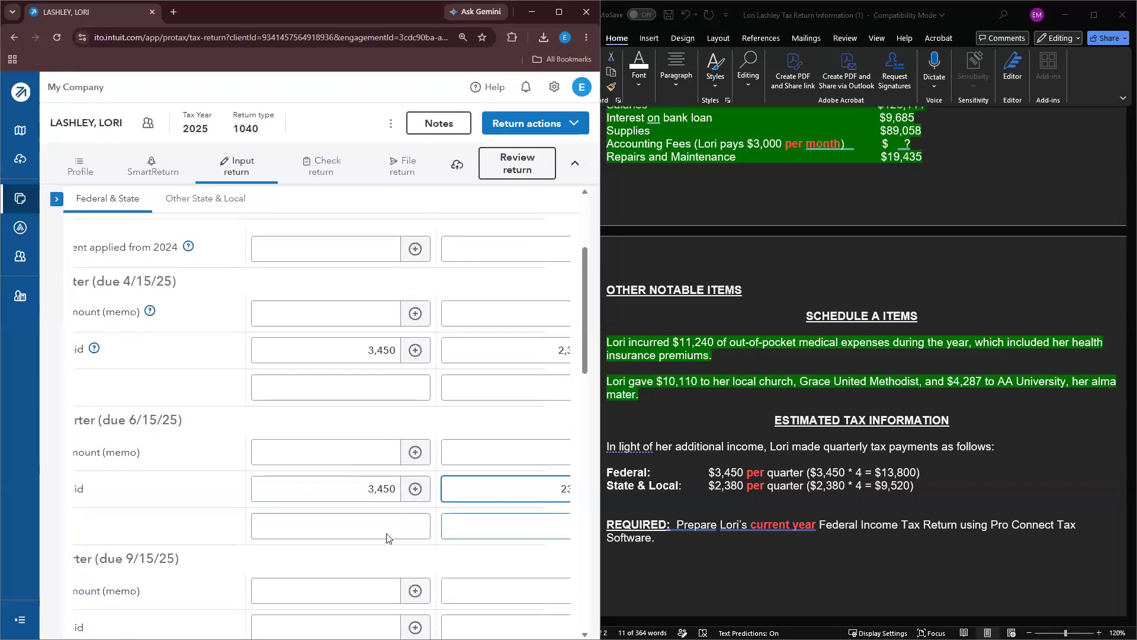
Step: Enter third- and fourth-quarter payments of 3,450 federal and 2,380 state, then start the return review
{"action": "scroll", "coordinate": [389, 535], "scroll_direction": "down", "scroll_amount": 2}
{"action": "left_click", "coordinate": [356, 500]}
{"action": "type", "text": "3,450"}
{"action": "left_click", "coordinate": [505, 513]}
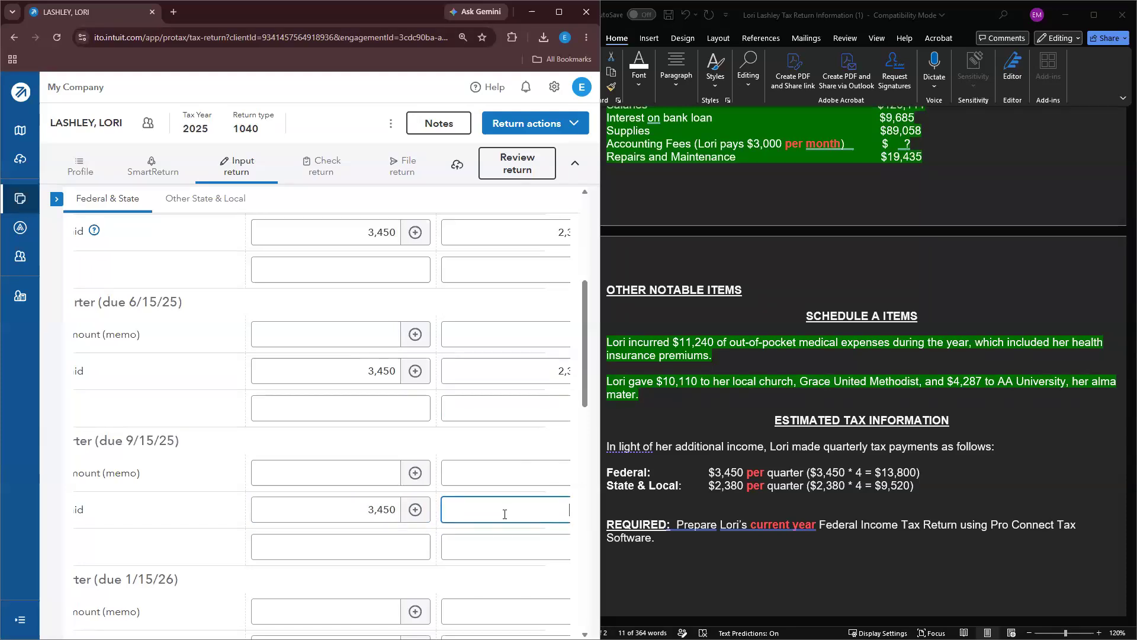
{"action": "type", "text": "2380"}
{"action": "scroll", "coordinate": [370, 532], "scroll_direction": "down", "scroll_amount": 2}
{"action": "left_click", "coordinate": [352, 525]}
{"action": "type", "text": "3450"}
{"action": "left_click", "coordinate": [537, 531]}
{"action": "type", "text": "2380"}
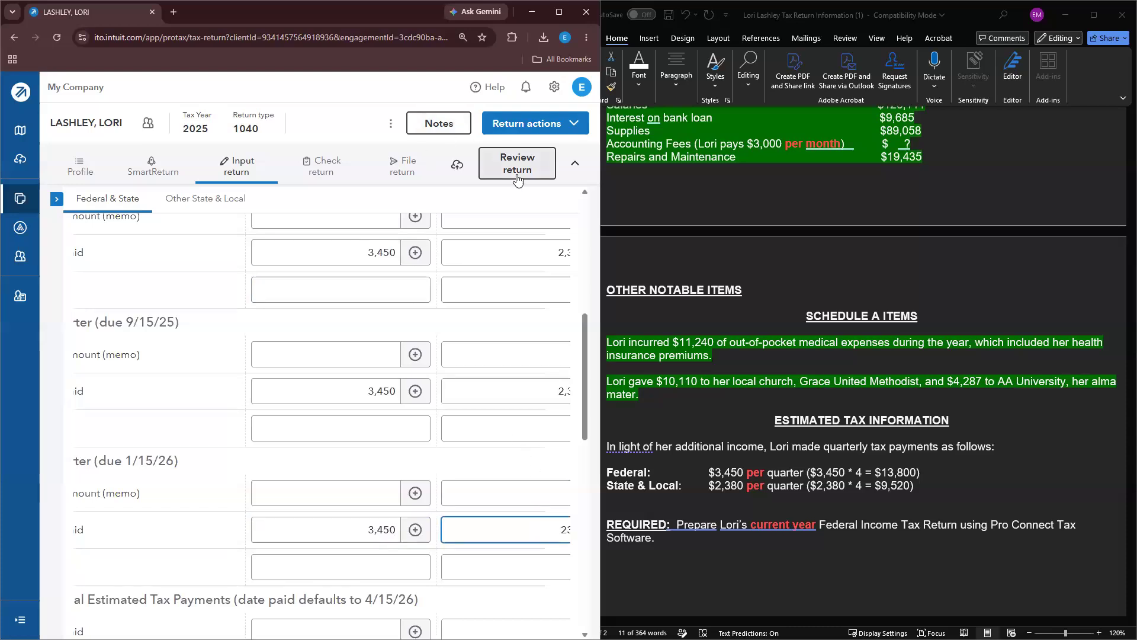
{"action": "left_click", "coordinate": [518, 175]}
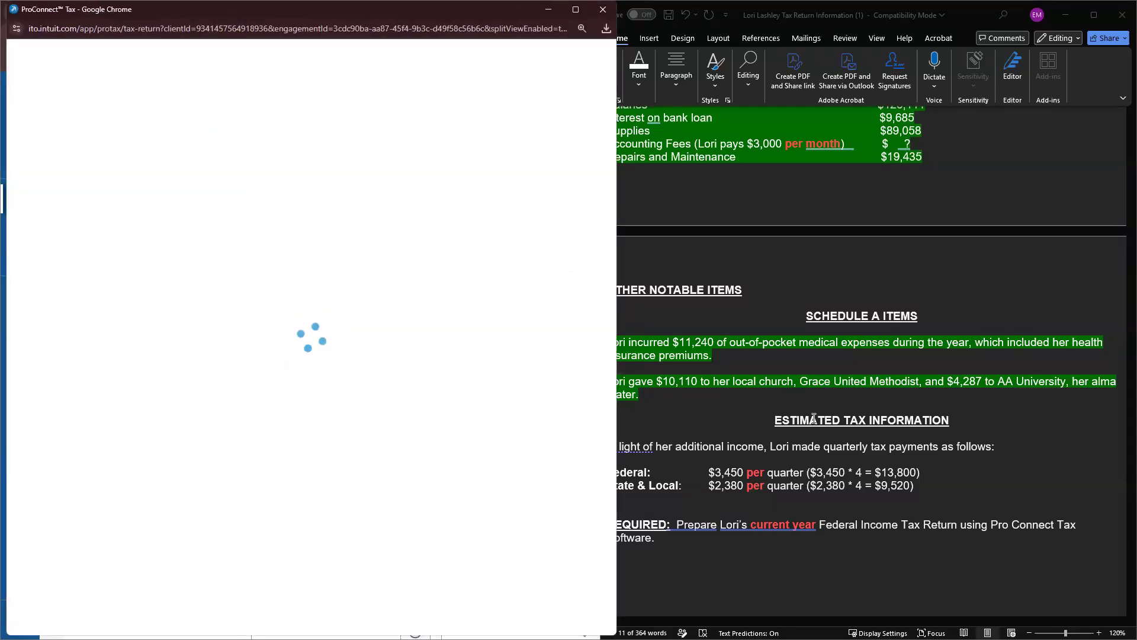
Step: Mark the estimated tax notes done in green and look through the generated 2025 Form 1040
{"action": "left_click_drag", "start_coordinate": [948, 493], "coordinate": [579, 444]}
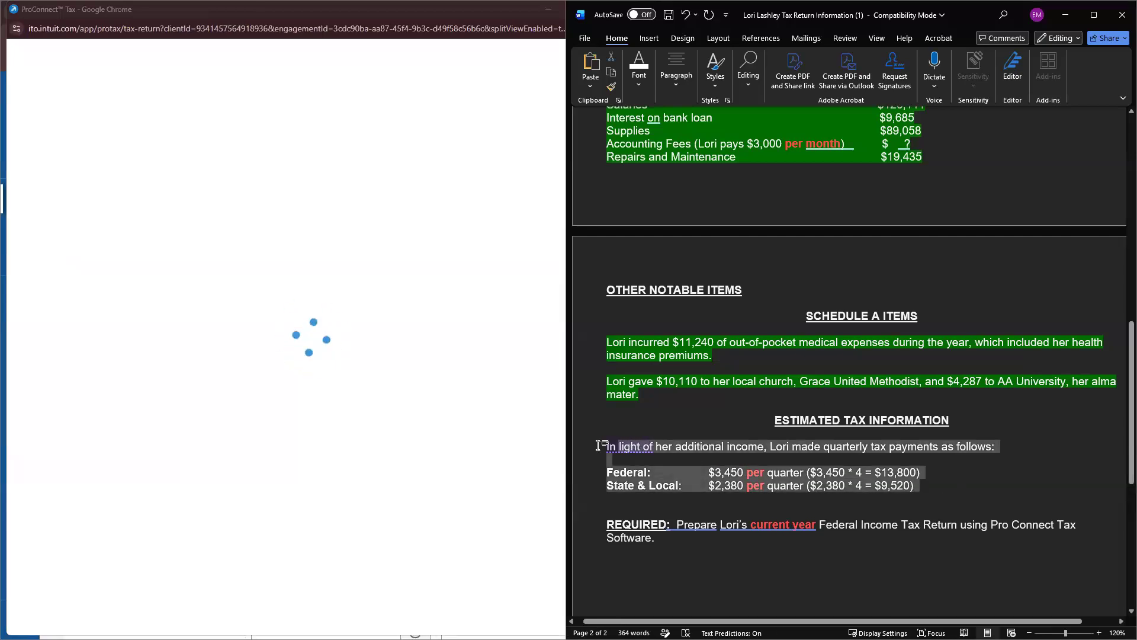
{"action": "left_click", "coordinate": [648, 426]}
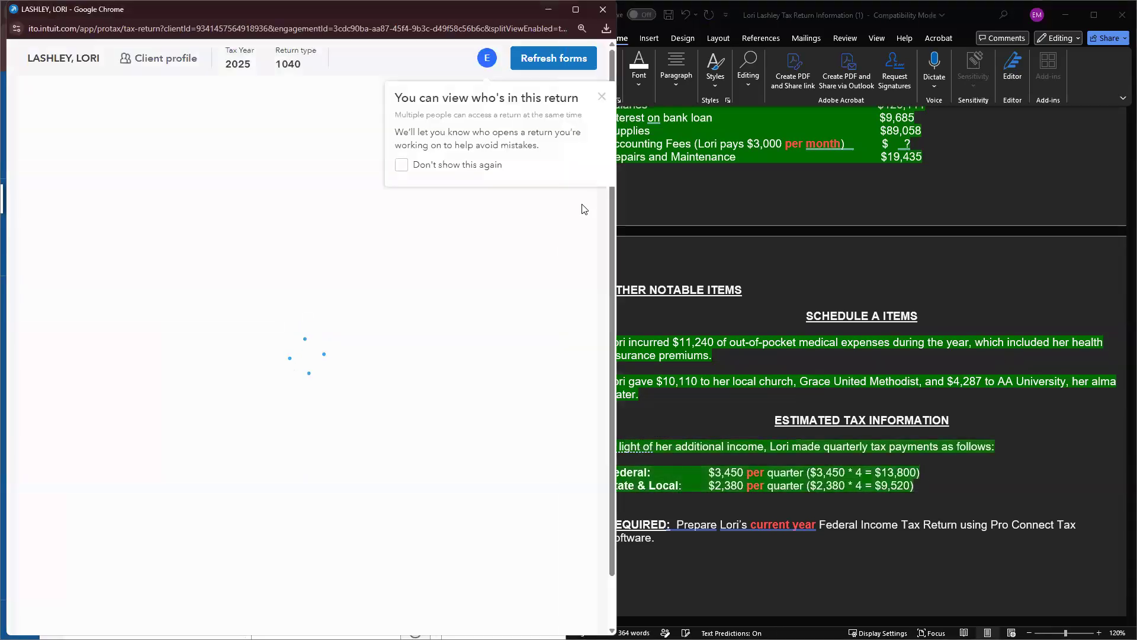
{"action": "left_click", "coordinate": [602, 98]}
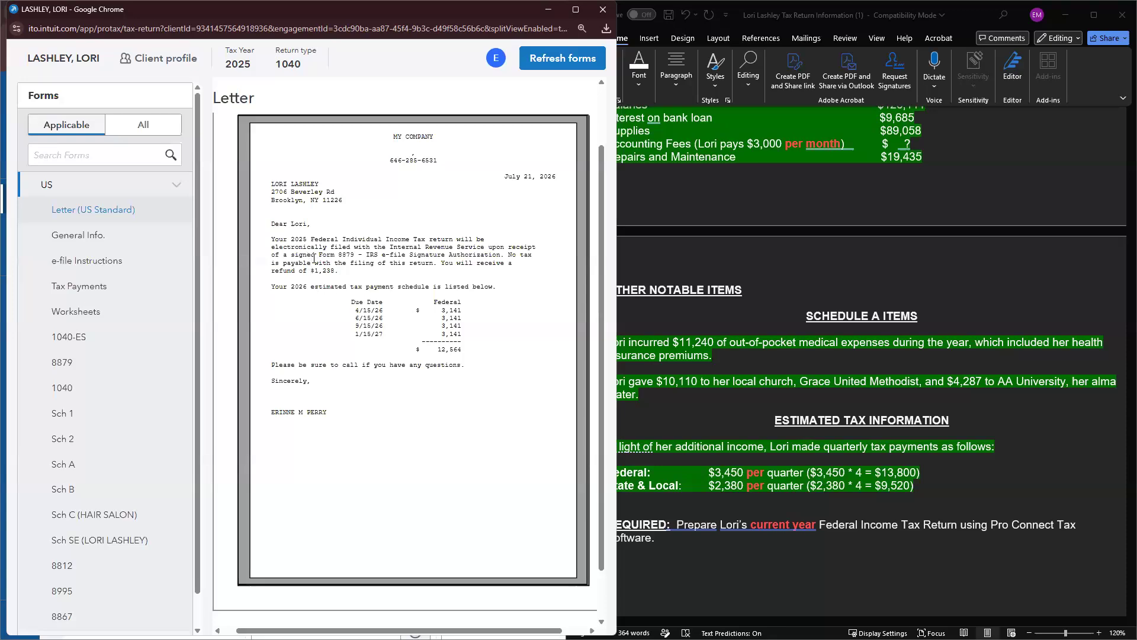
{"action": "scroll", "coordinate": [329, 273], "scroll_direction": "down", "scroll_amount": 1}
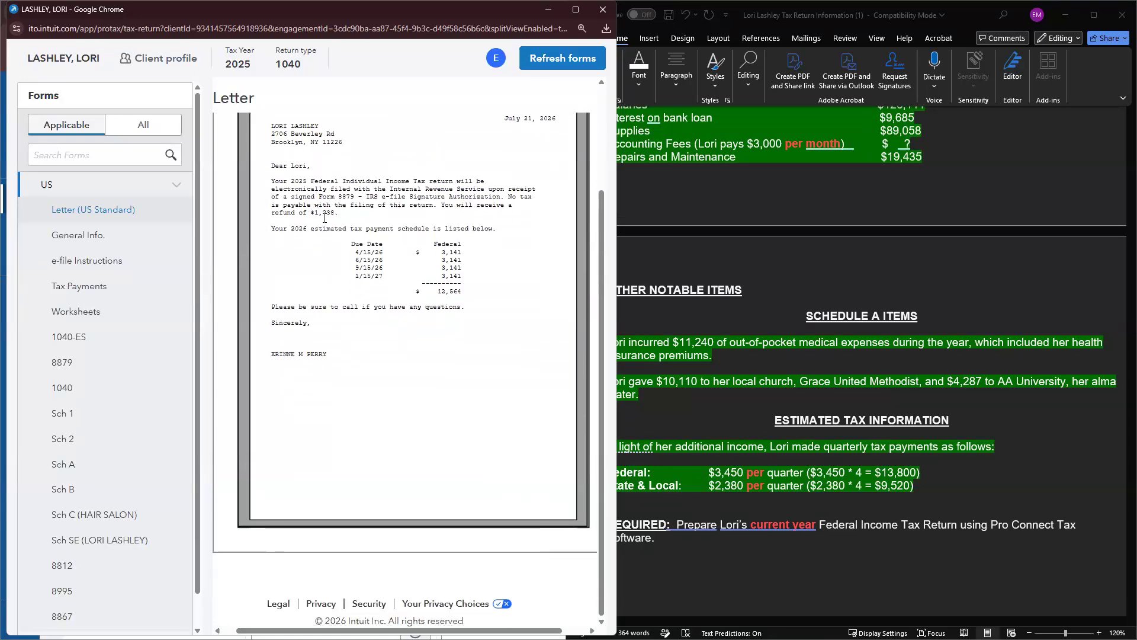
{"action": "left_click", "coordinate": [99, 389]}
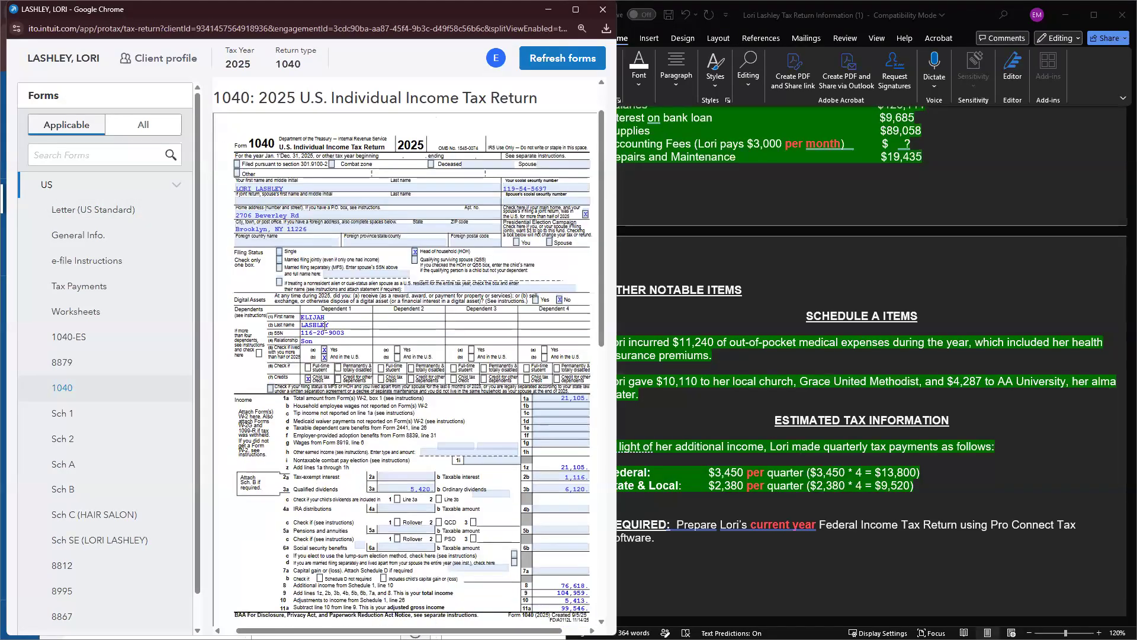
{"action": "scroll", "coordinate": [335, 332], "scroll_direction": "down", "scroll_amount": 1}
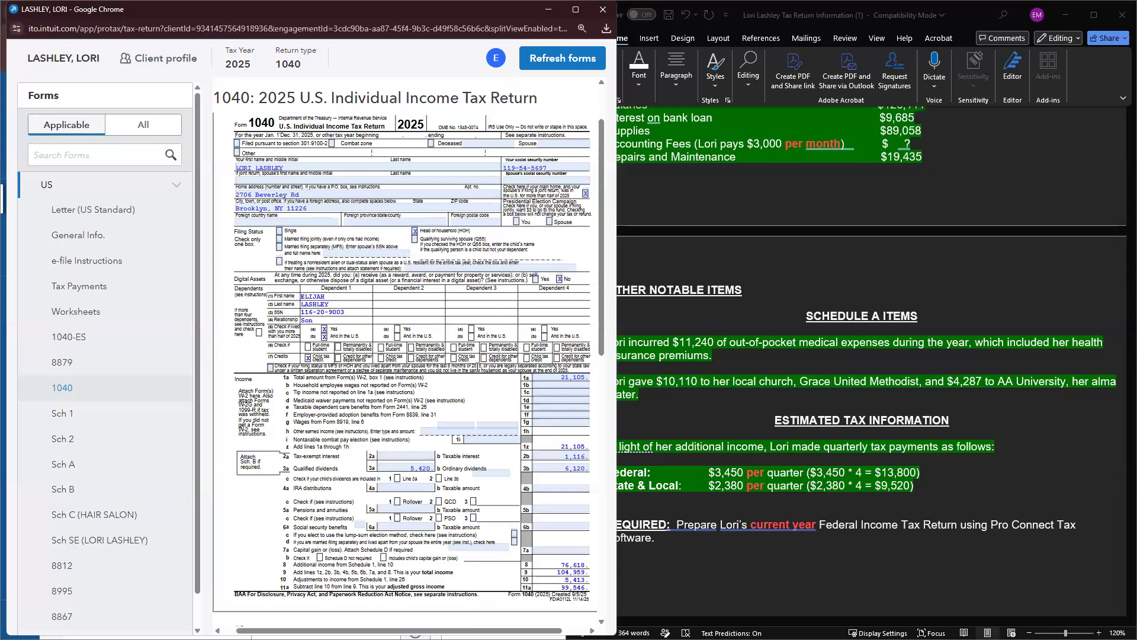
{"action": "scroll", "coordinate": [524, 351], "scroll_direction": "down", "scroll_amount": 1}
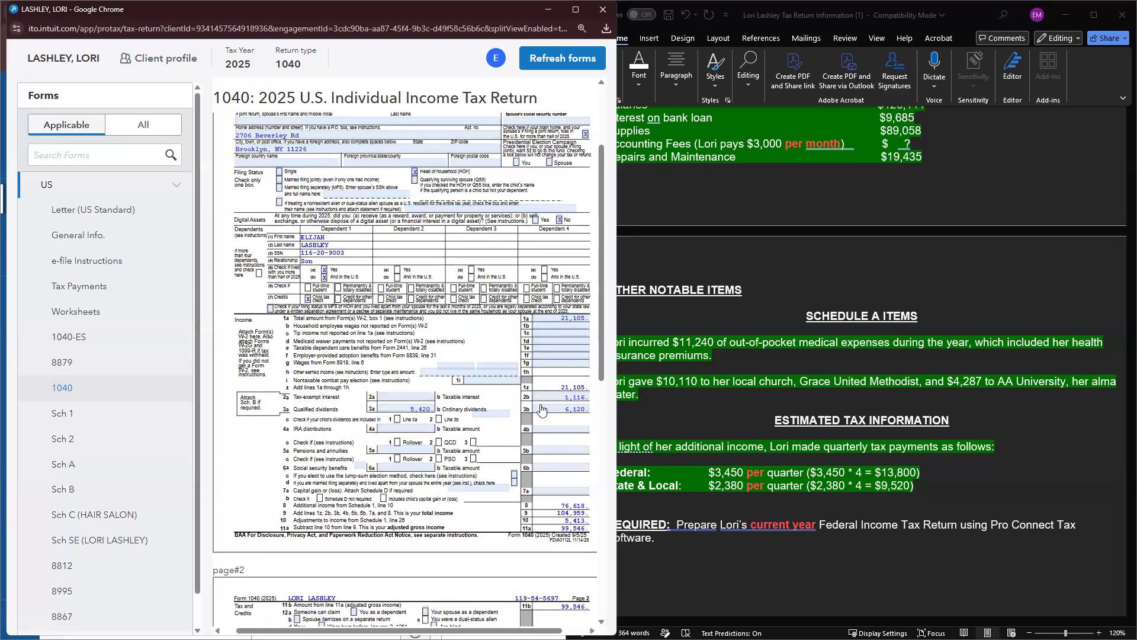
{"action": "scroll", "coordinate": [542, 412], "scroll_direction": "down", "scroll_amount": 1}
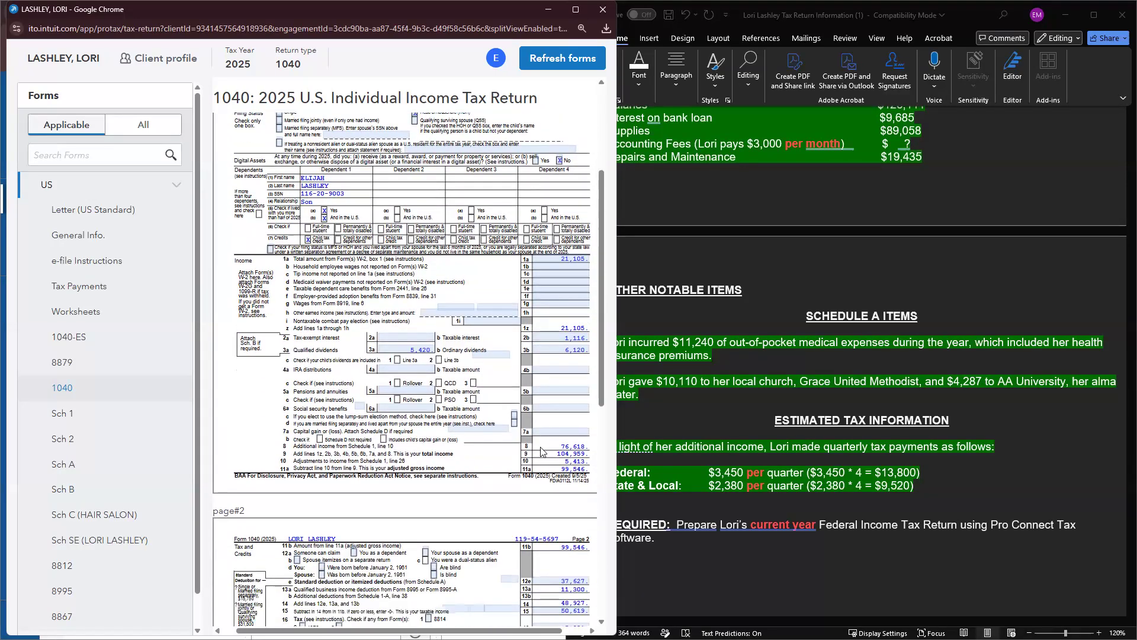
{"action": "scroll", "coordinate": [541, 451], "scroll_direction": "down", "scroll_amount": 1}
{"action": "scroll", "coordinate": [531, 458], "scroll_direction": "down", "scroll_amount": 1}
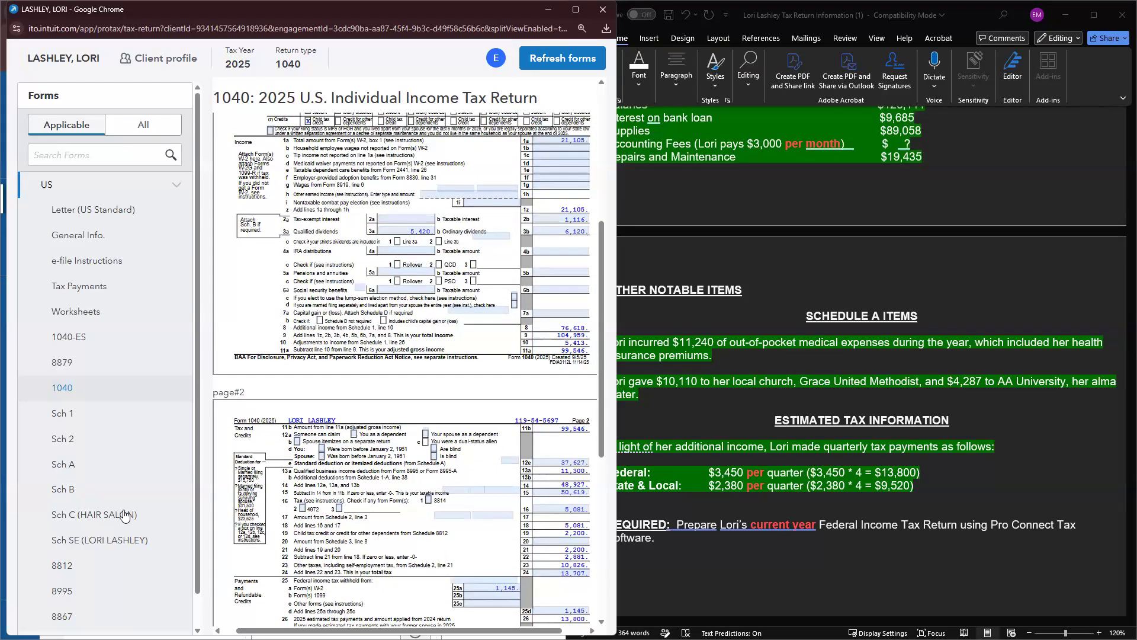
Step: Check the 2025 Schedule A total of 37,627 itemized deductions, then close the review window
{"action": "left_click", "coordinate": [74, 469]}
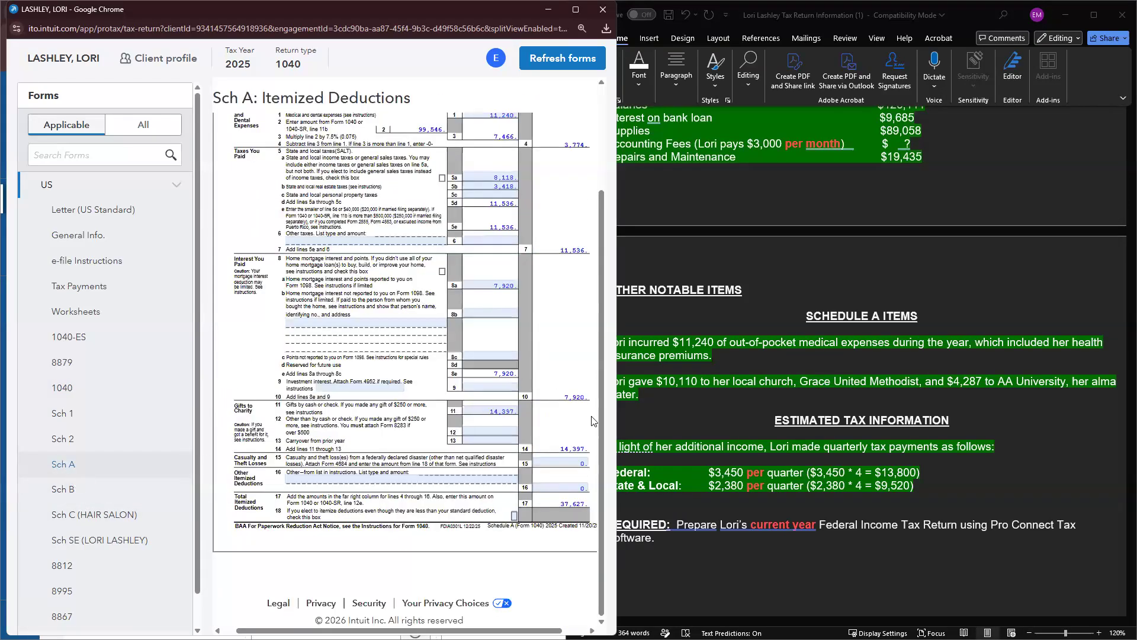
{"action": "scroll", "coordinate": [521, 266], "scroll_direction": "up", "scroll_amount": 1}
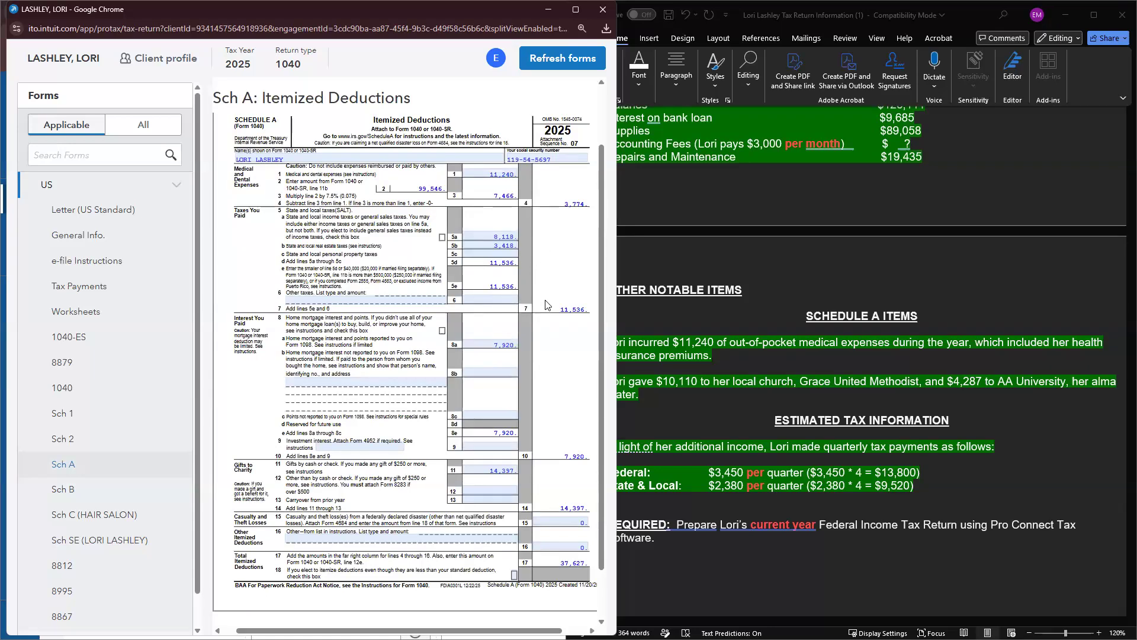
{"action": "scroll", "coordinate": [580, 314], "scroll_direction": "right", "scroll_amount": 1}
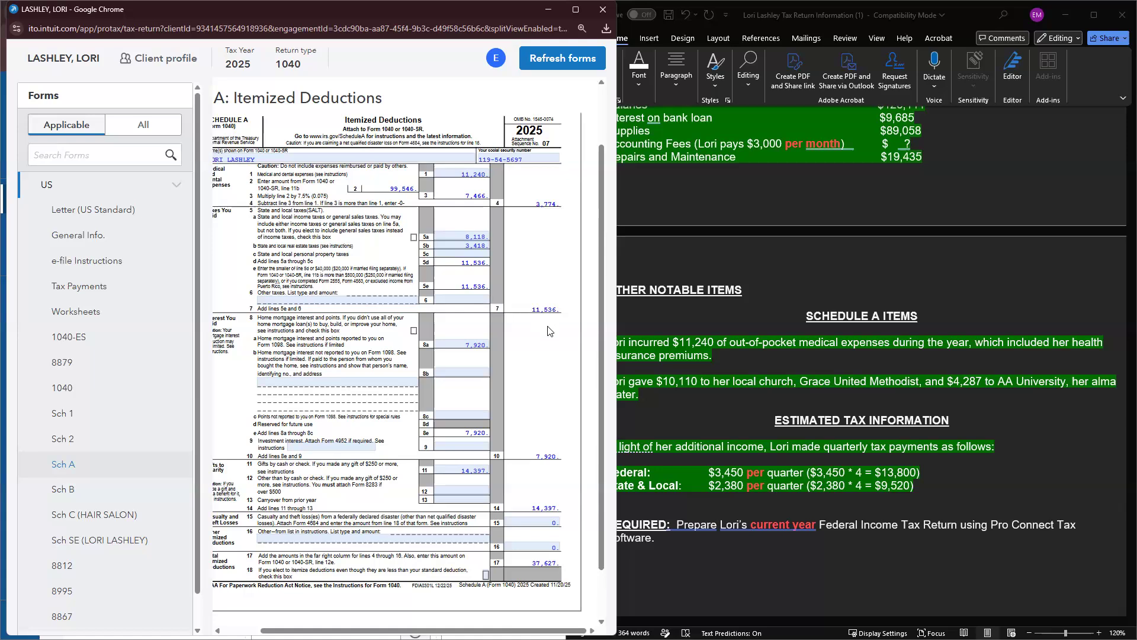
{"action": "left_click", "coordinate": [588, 60]}
{"action": "left_click", "coordinate": [603, 10]}
{"action": "scroll", "coordinate": [487, 415], "scroll_direction": "down", "scroll_amount": 1}
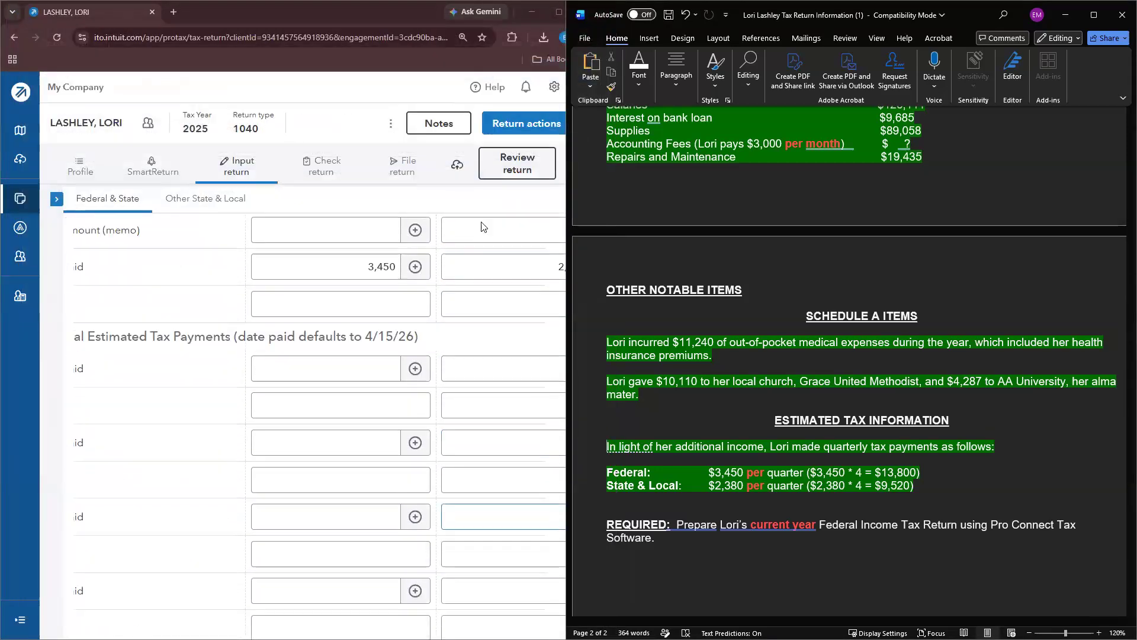
{"action": "scroll", "coordinate": [483, 237], "scroll_direction": "up", "scroll_amount": 2}
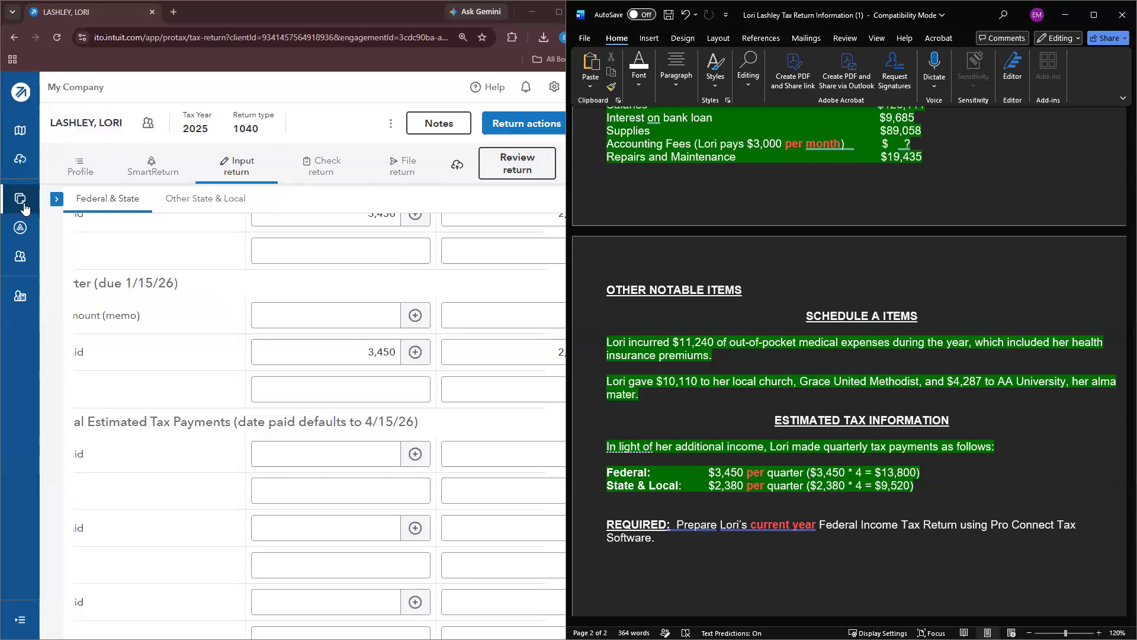
{"action": "left_click", "coordinate": [517, 163]}
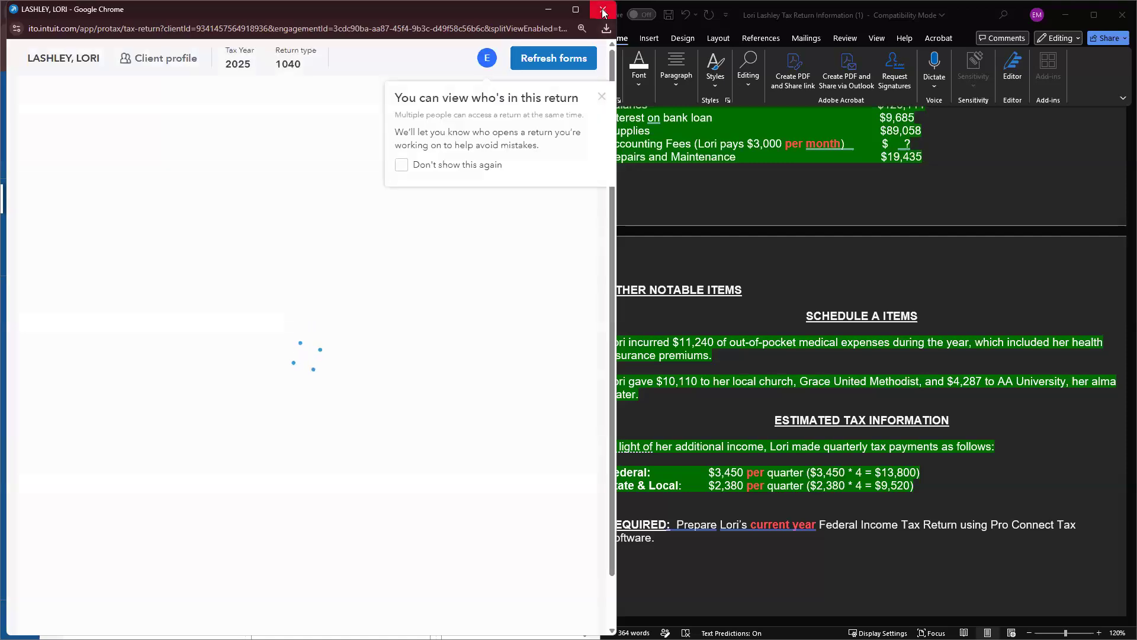
{"action": "left_click", "coordinate": [601, 97]}
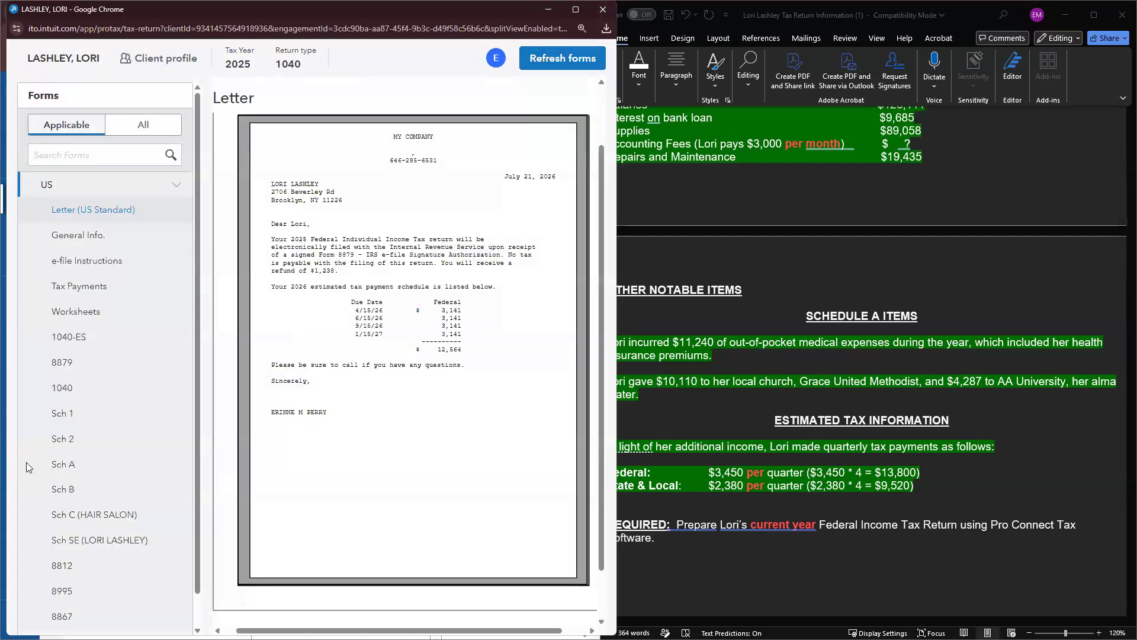
{"action": "left_click", "coordinate": [88, 188]}
{"action": "left_click", "coordinate": [81, 222]}
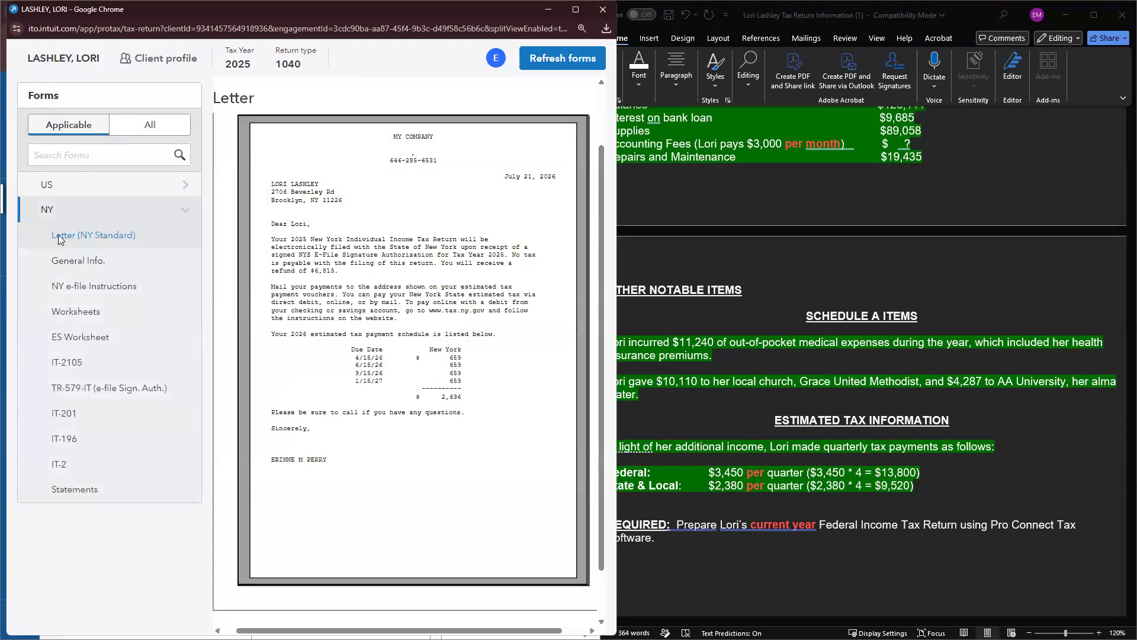
{"action": "left_click", "coordinate": [117, 189]}
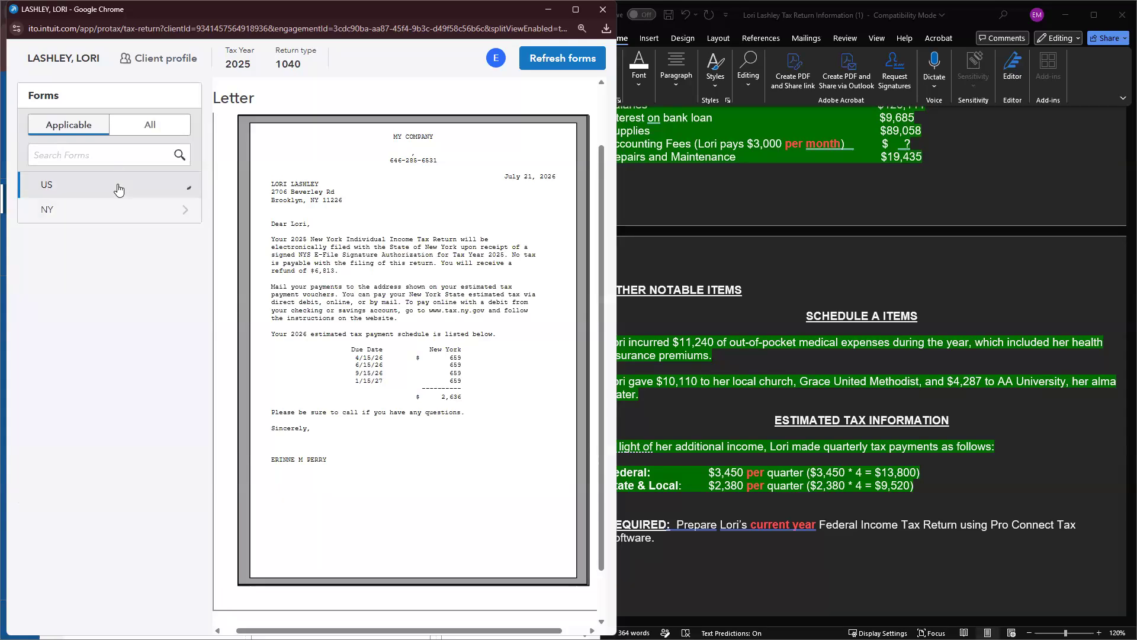
{"action": "left_click", "coordinate": [603, 10]}
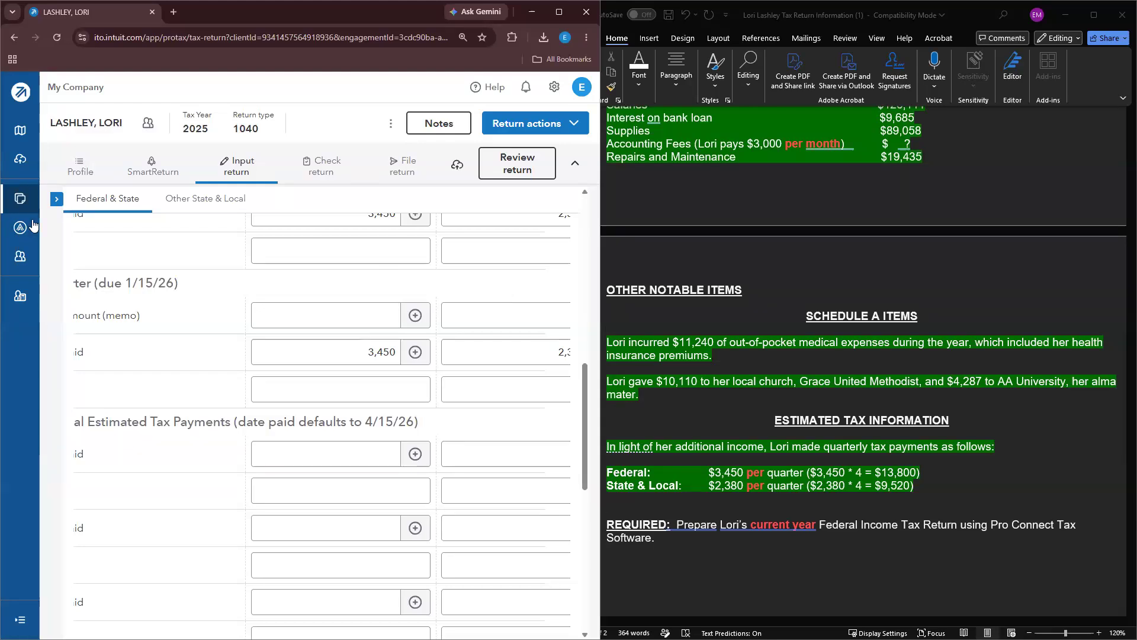
Step: Switch the tax returns list to 2024, filter by the client's name, open her return and start its review
{"action": "left_click", "coordinate": [17, 202]}
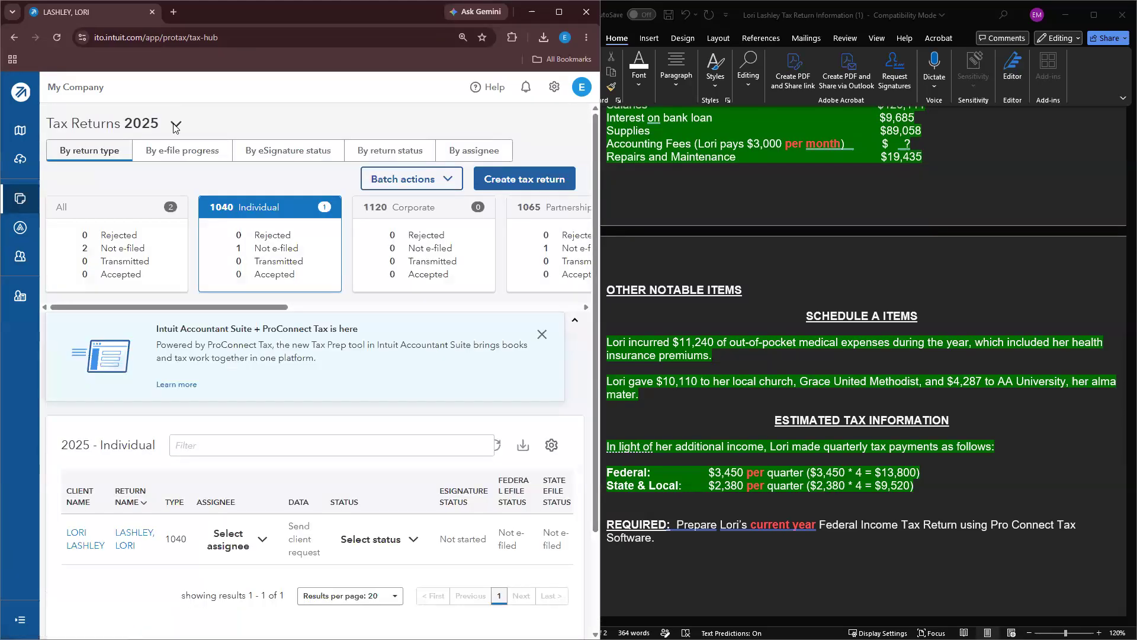
{"action": "left_click", "coordinate": [176, 126]}
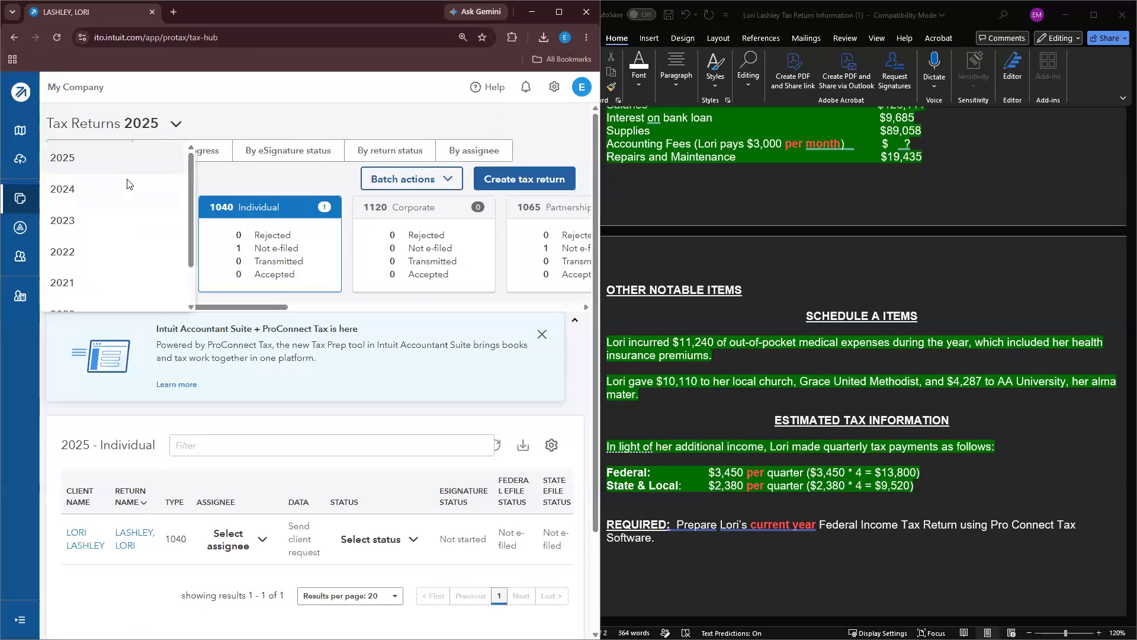
{"action": "left_click", "coordinate": [131, 184]}
{"action": "left_click", "coordinate": [198, 437]}
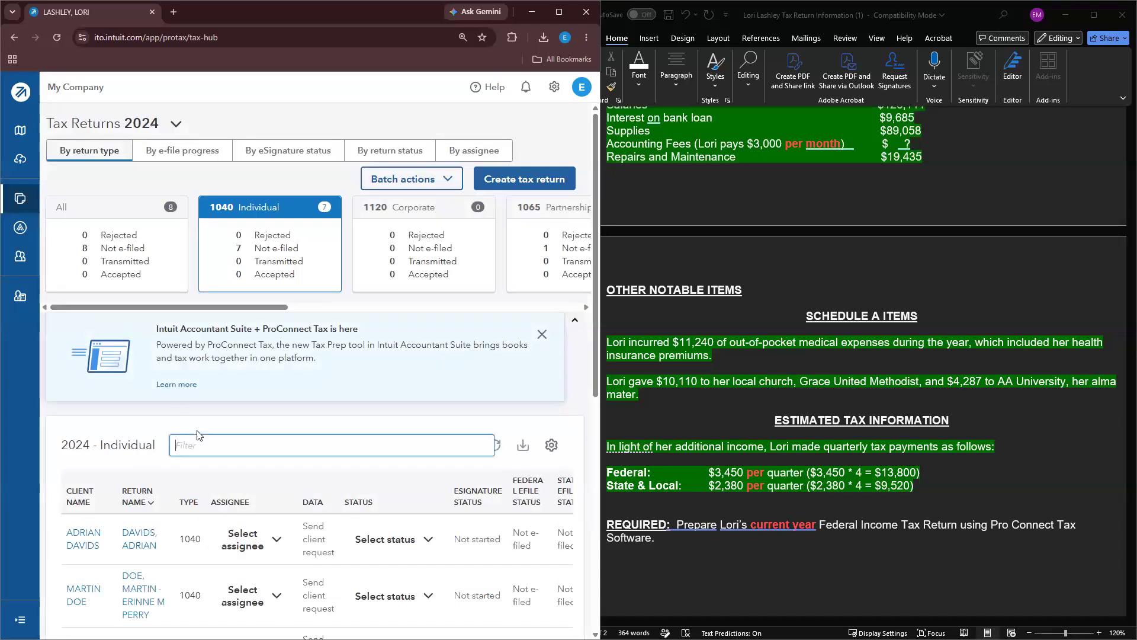
{"action": "type", "text": "LORI"}
{"action": "left_click", "coordinate": [121, 540]}
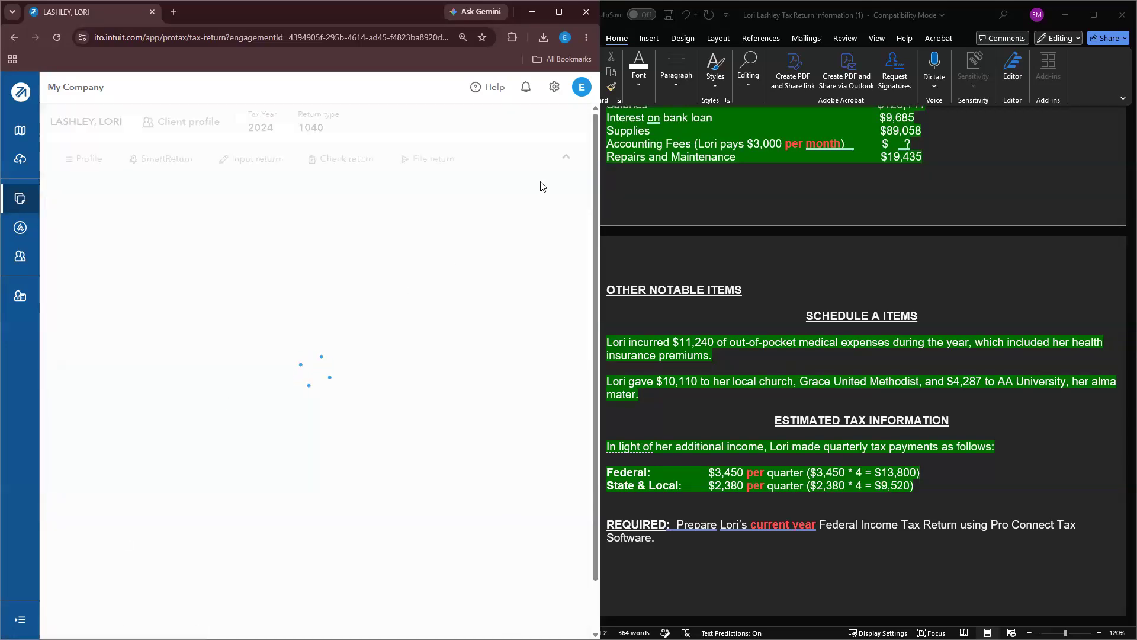
{"action": "left_click", "coordinate": [532, 165]}
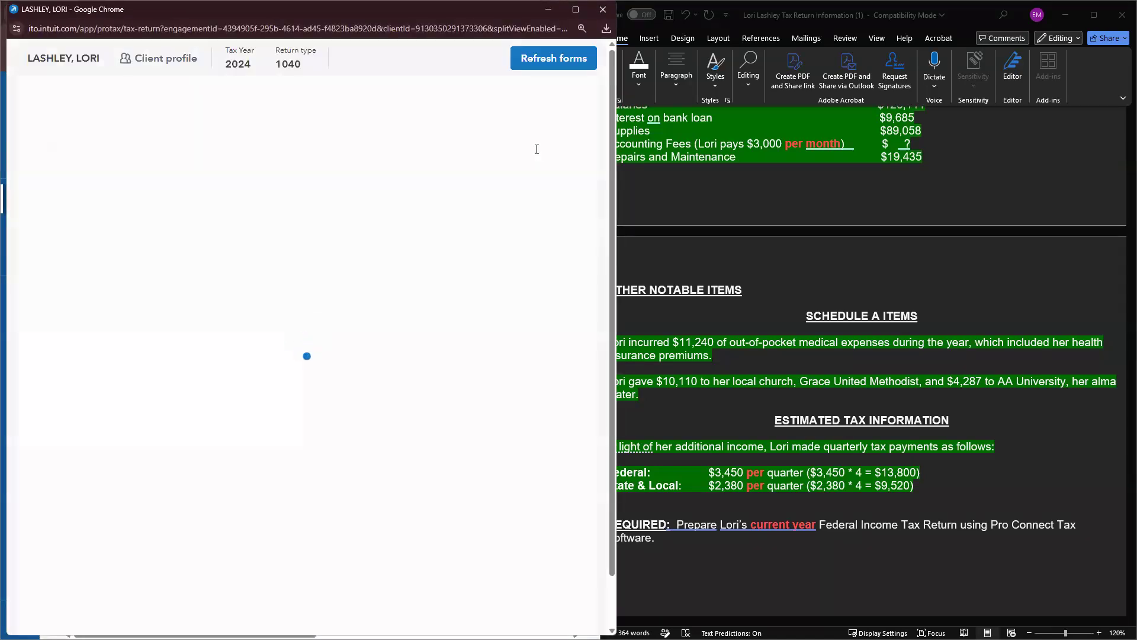
Step: Compare the 2024 Schedule A (36,091 itemized), Schedule C and Form 1040, then close the review window
{"action": "left_click", "coordinate": [600, 97]}
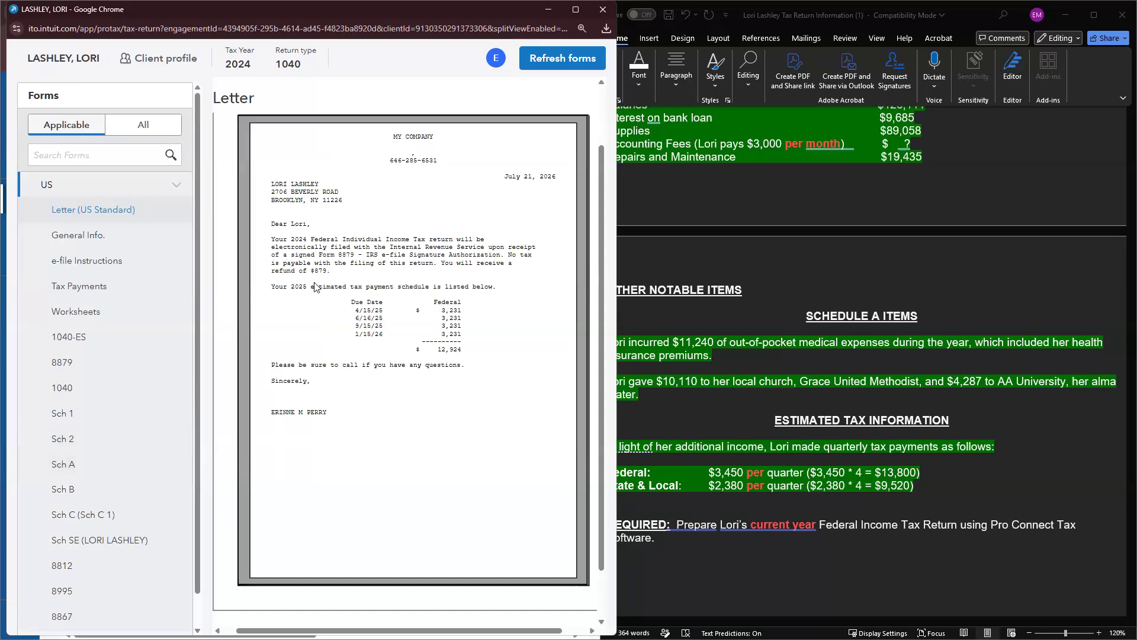
{"action": "left_click", "coordinate": [97, 462]}
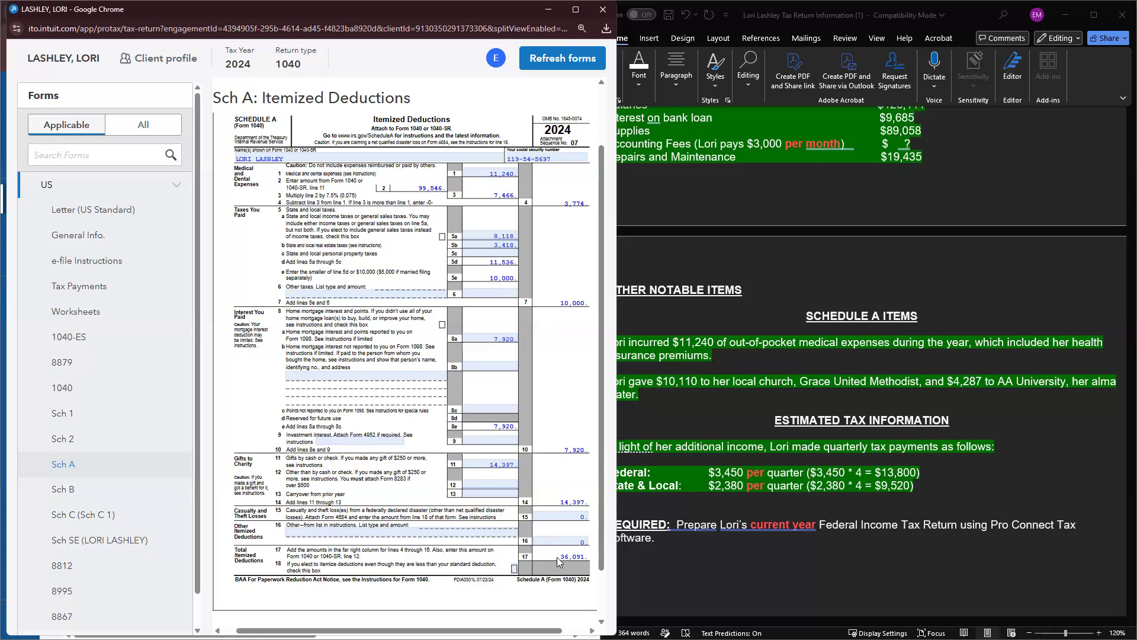
{"action": "scroll", "coordinate": [86, 517], "scroll_direction": "down", "scroll_amount": 1}
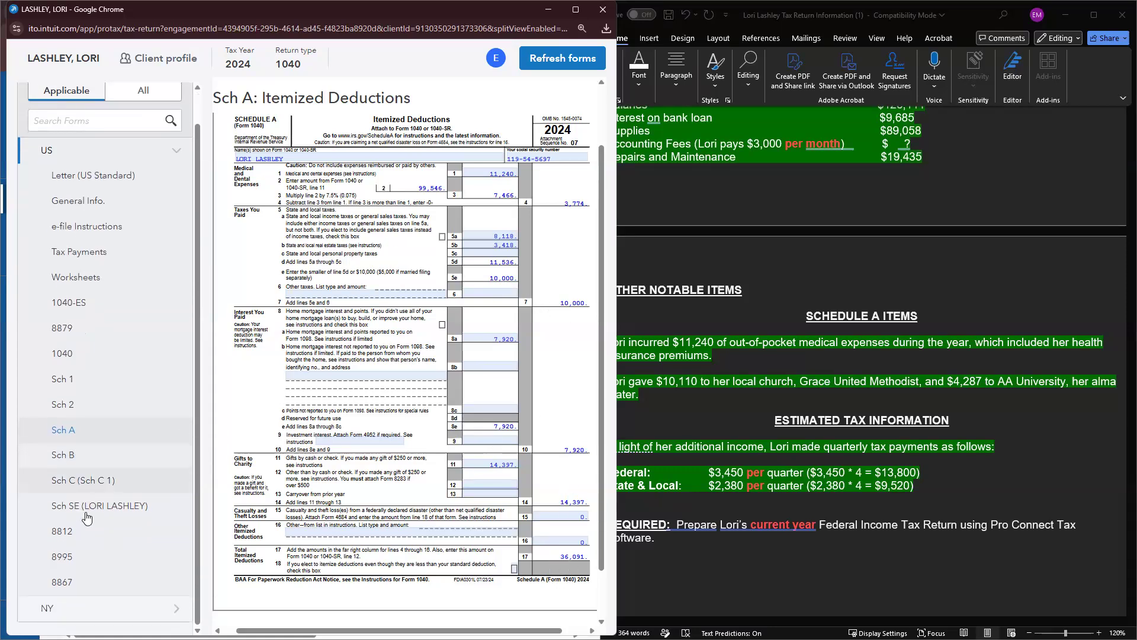
{"action": "left_click", "coordinate": [98, 481]}
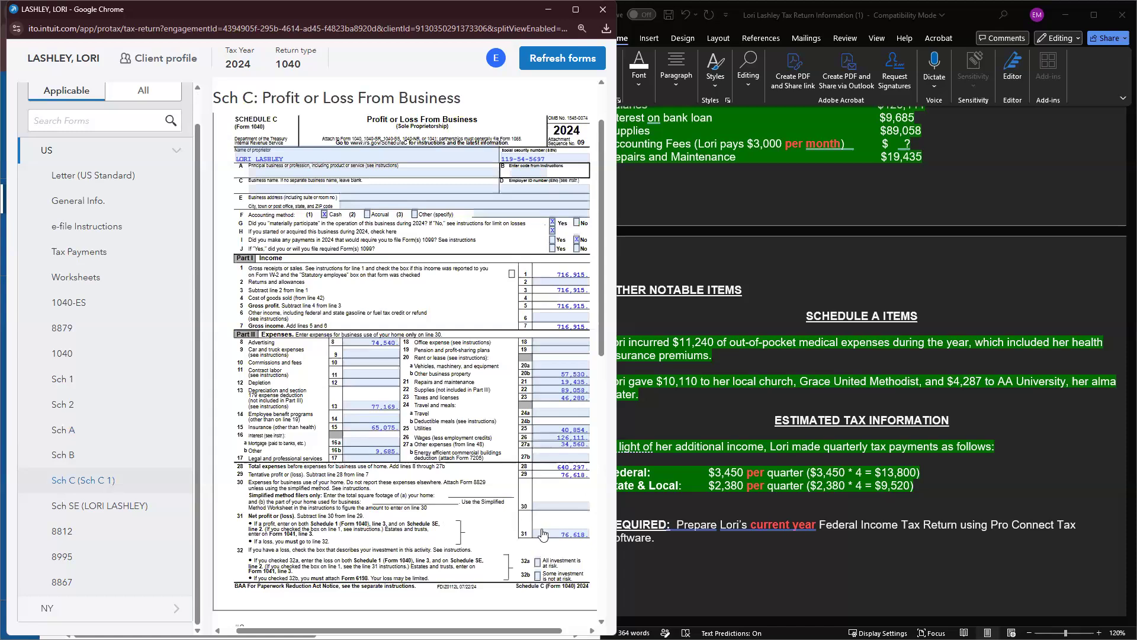
{"action": "left_click", "coordinate": [62, 354]}
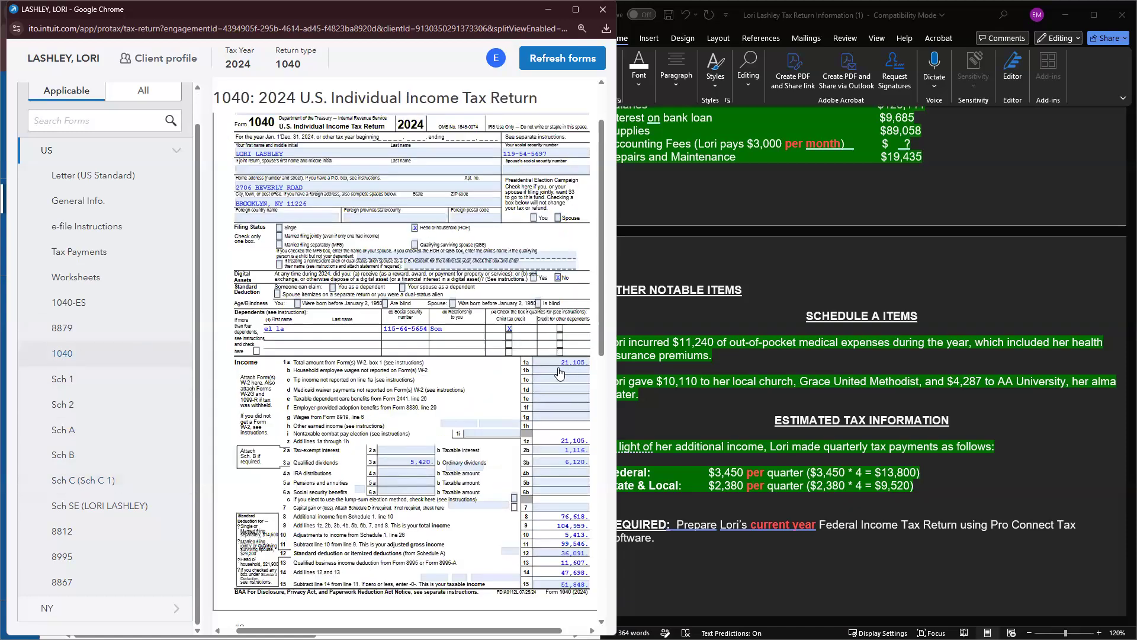
{"action": "scroll", "coordinate": [575, 586], "scroll_direction": "down", "scroll_amount": 1}
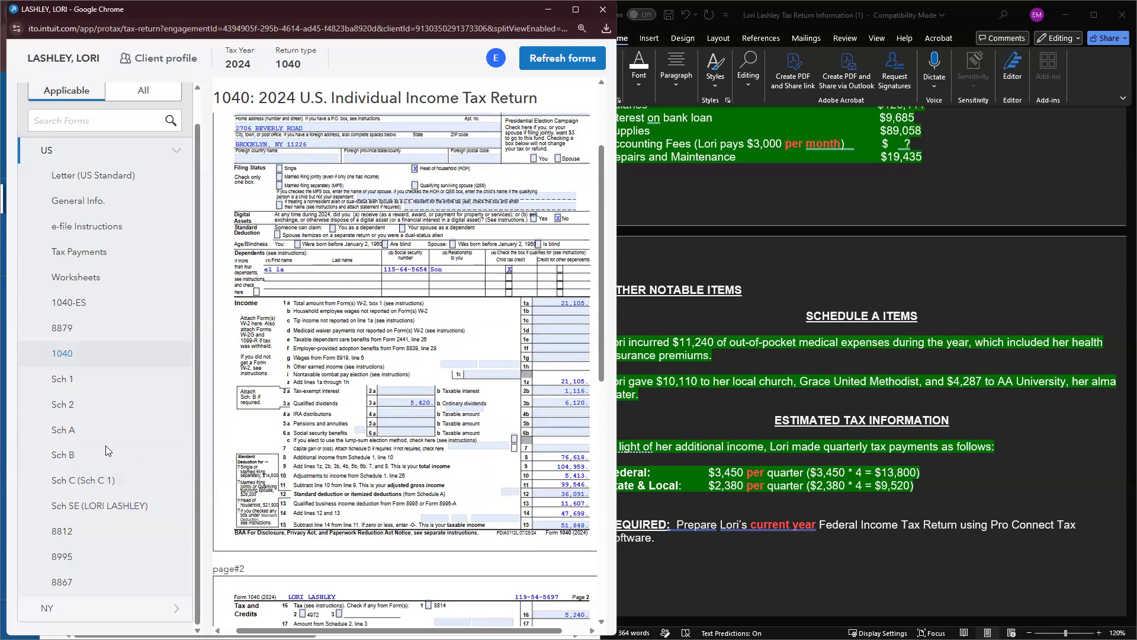
{"action": "left_click", "coordinate": [71, 433]}
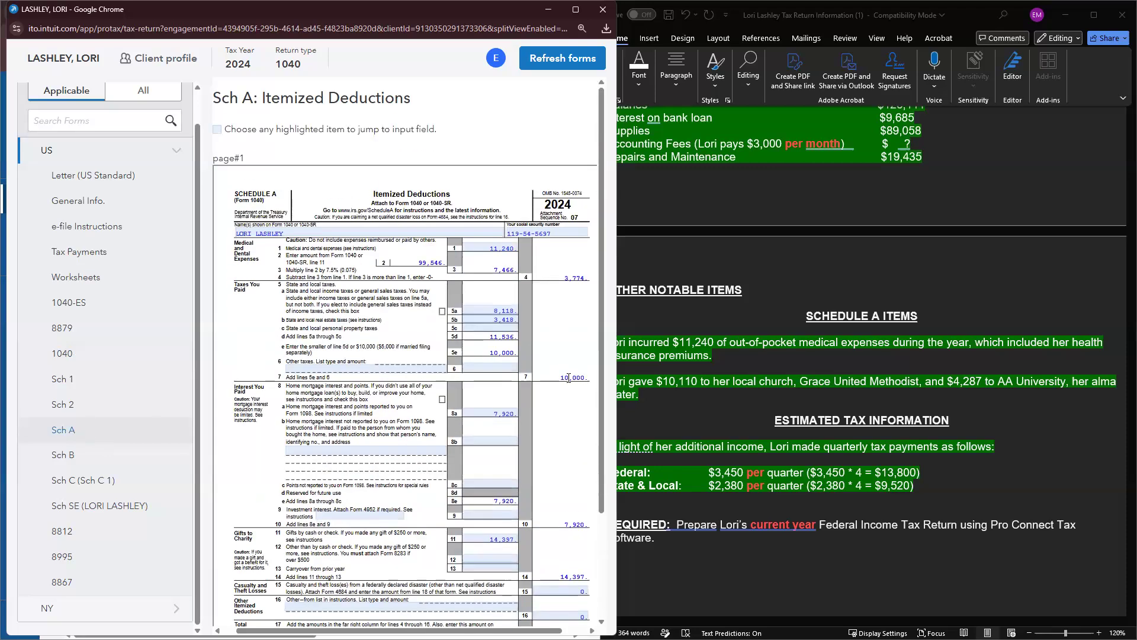
{"action": "left_click", "coordinate": [65, 353]}
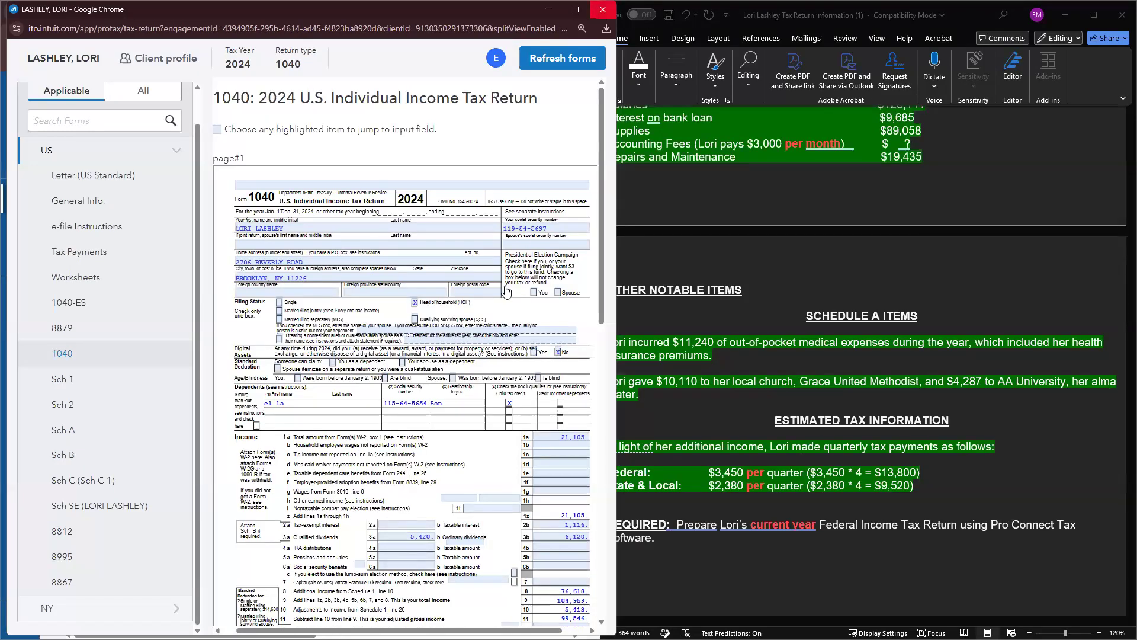
{"action": "left_click", "coordinate": [604, 13]}
{"action": "scroll", "coordinate": [386, 383], "scroll_direction": "down", "scroll_amount": 1}
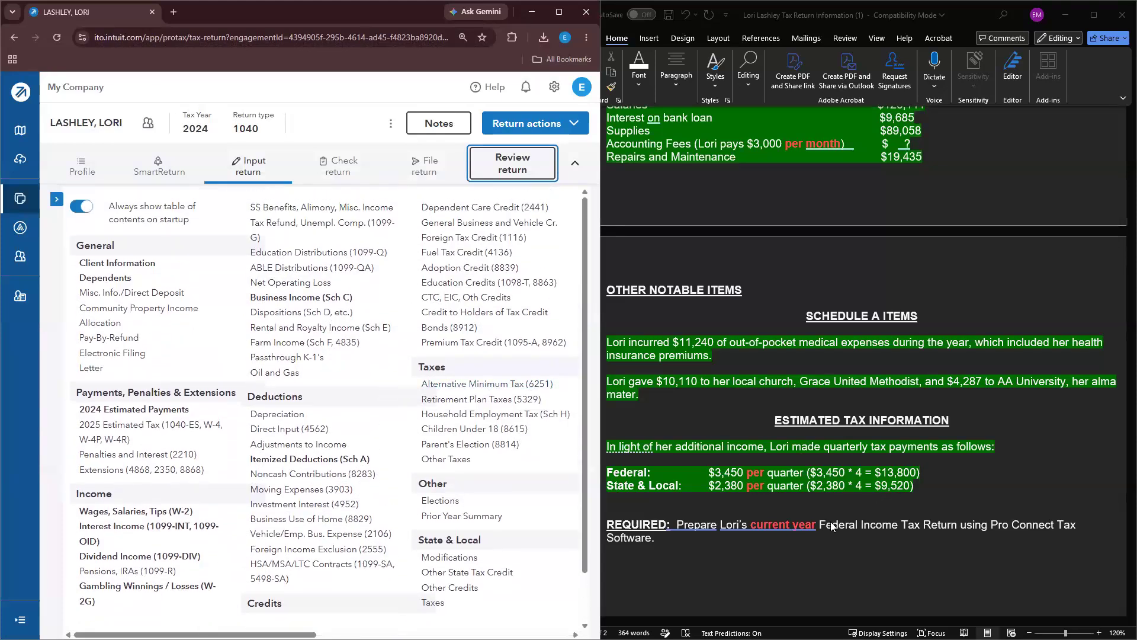
Step: Scroll back to the top of the client notes in Word, then open the 2024 return's SmartReturn page
{"action": "left_click", "coordinate": [798, 530]}
{"action": "scroll", "coordinate": [800, 527], "scroll_direction": "up", "scroll_amount": 10}
{"action": "scroll", "coordinate": [799, 527], "scroll_direction": "up", "scroll_amount": 6}
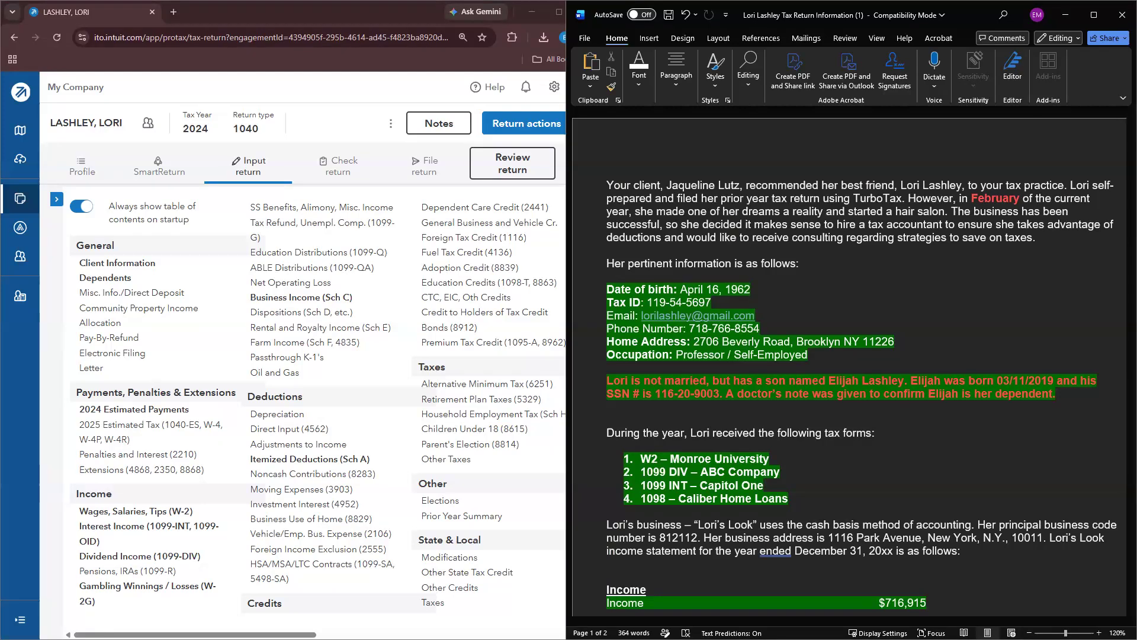
{"action": "left_click", "coordinate": [175, 184]}
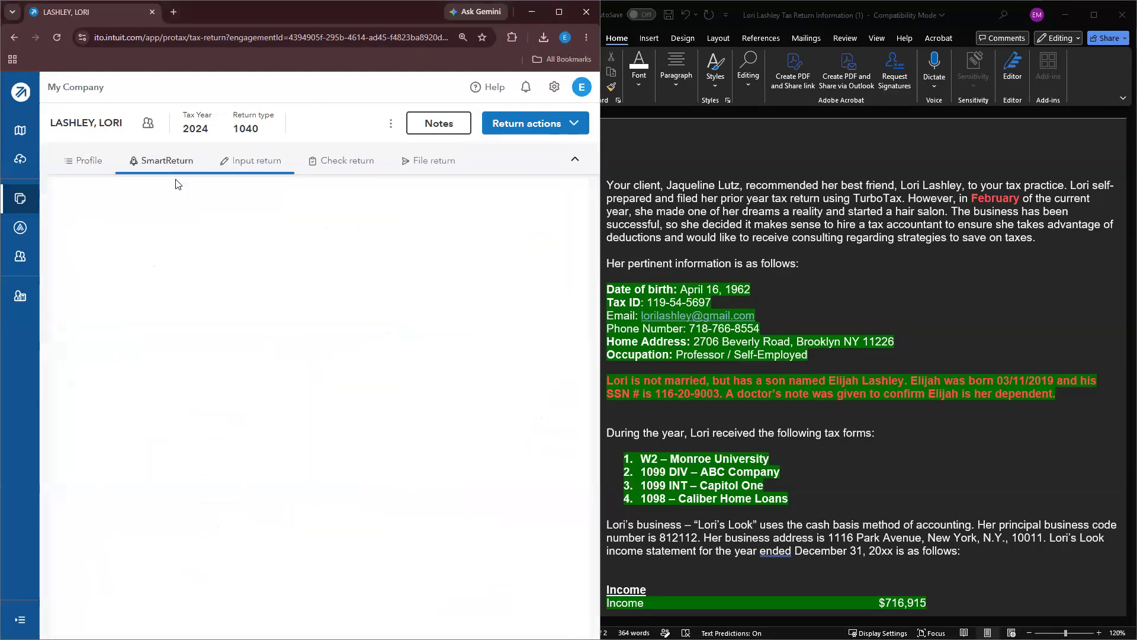